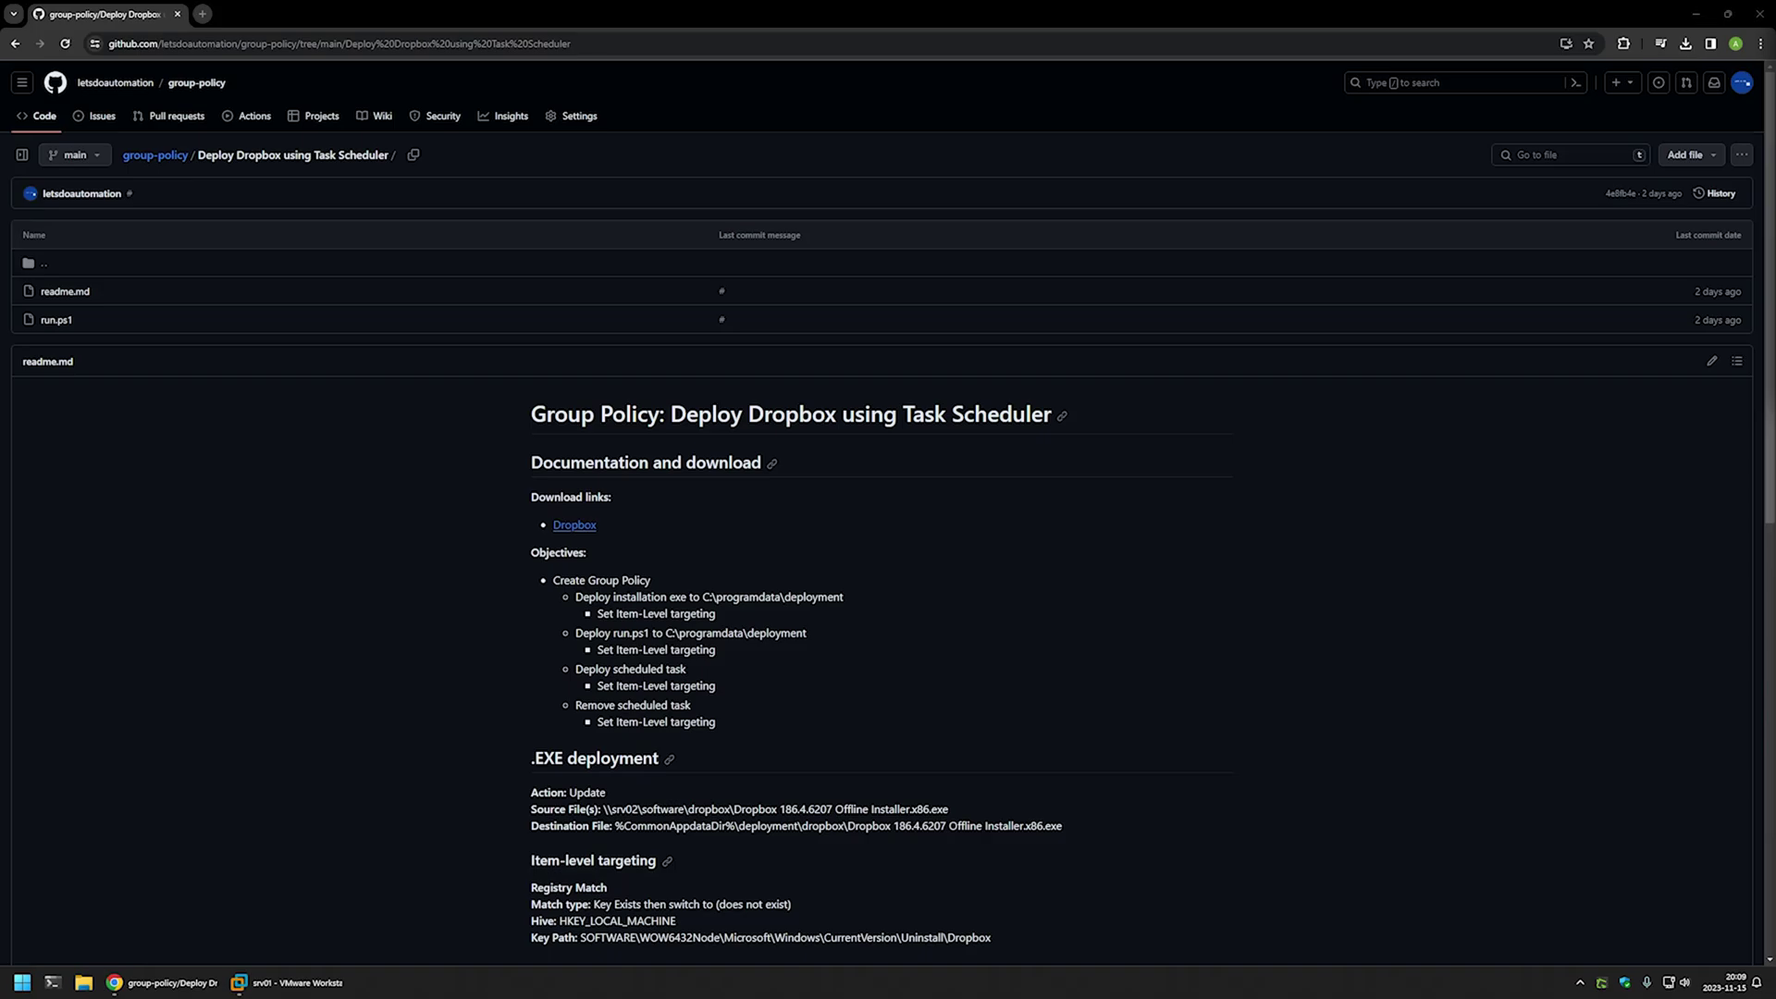
Review the first deployment objectives: the installation exe, run.ps1 and the programdata deployment path
{"action": "left_click_drag", "start_coordinate": [590, 602], "coordinate": [761, 718]}
{"action": "left_click", "coordinate": [625, 613]}
{"action": "left_click_drag", "start_coordinate": [614, 596], "coordinate": [817, 597]}
{"action": "left_click", "coordinate": [688, 597]}
{"action": "left_click", "coordinate": [812, 606]}
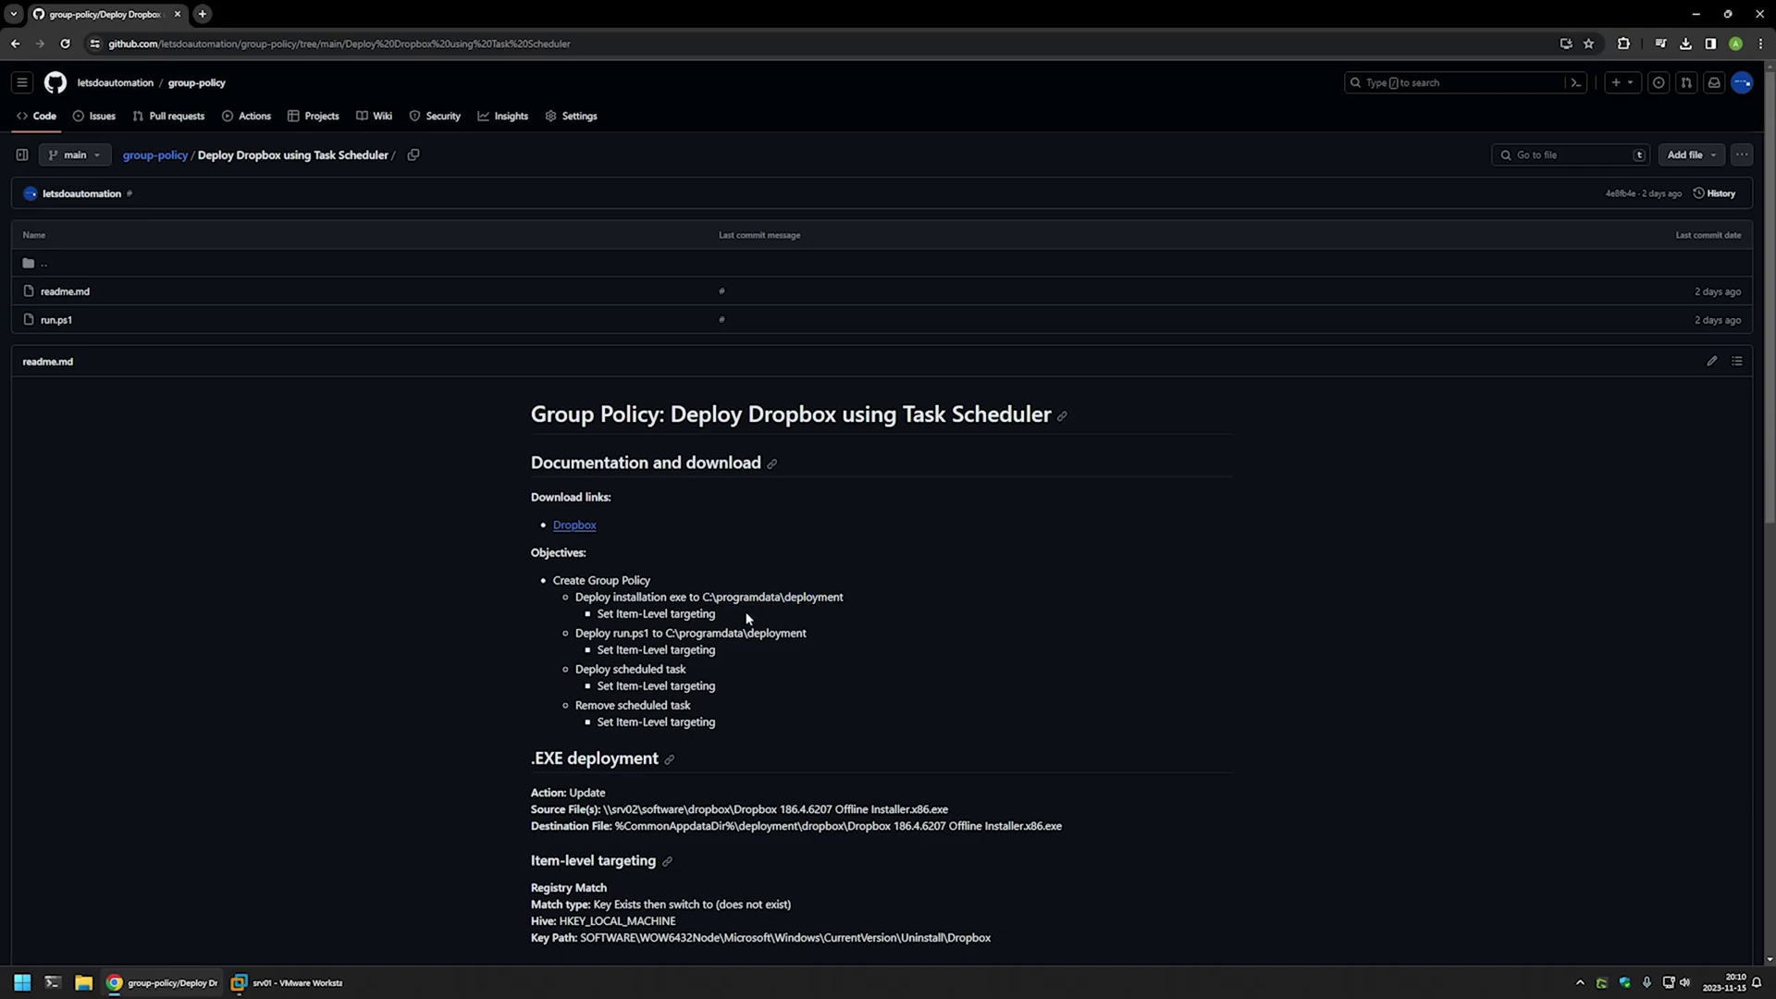
{"action": "left_click_drag", "start_coordinate": [611, 634], "coordinate": [648, 634]}
{"action": "left_click_drag", "start_coordinate": [674, 633], "coordinate": [740, 634]}
{"action": "left_click", "coordinate": [658, 663]}
Review the objectives to deploy and remove the scheduled task, run.ps1 deployment and item-level targeting
{"action": "left_click_drag", "start_coordinate": [603, 664], "coordinate": [672, 665]}
{"action": "left_click", "coordinate": [701, 671]}
{"action": "left_click_drag", "start_coordinate": [609, 629], "coordinate": [675, 638]}
{"action": "left_click", "coordinate": [698, 673]}
{"action": "left_click_drag", "start_coordinate": [613, 700], "coordinate": [694, 708]}
{"action": "left_click", "coordinate": [695, 707]}
{"action": "left_click_drag", "start_coordinate": [616, 614], "coordinate": [715, 618]}
{"action": "left_click", "coordinate": [698, 711]}
Open the Dropbox help page in a new tab and start downloading the offline installer
{"action": "middle_click", "coordinate": [574, 524]}
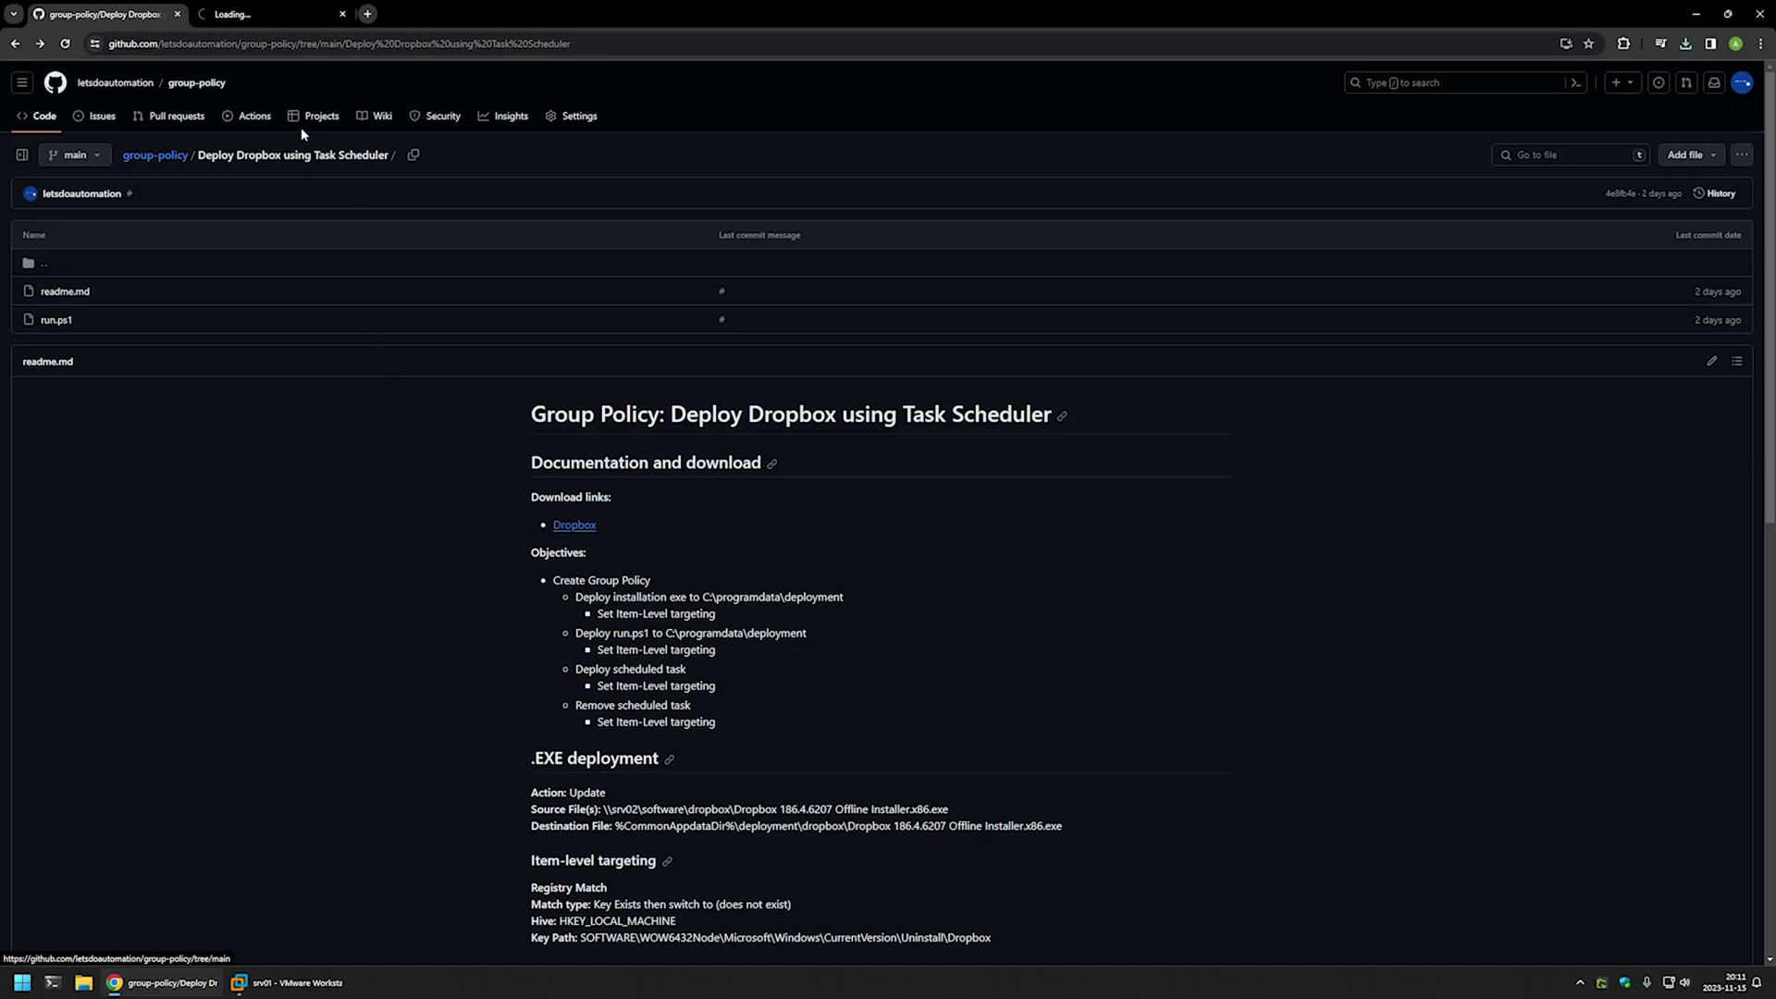
{"action": "left_click", "coordinate": [274, 16]}
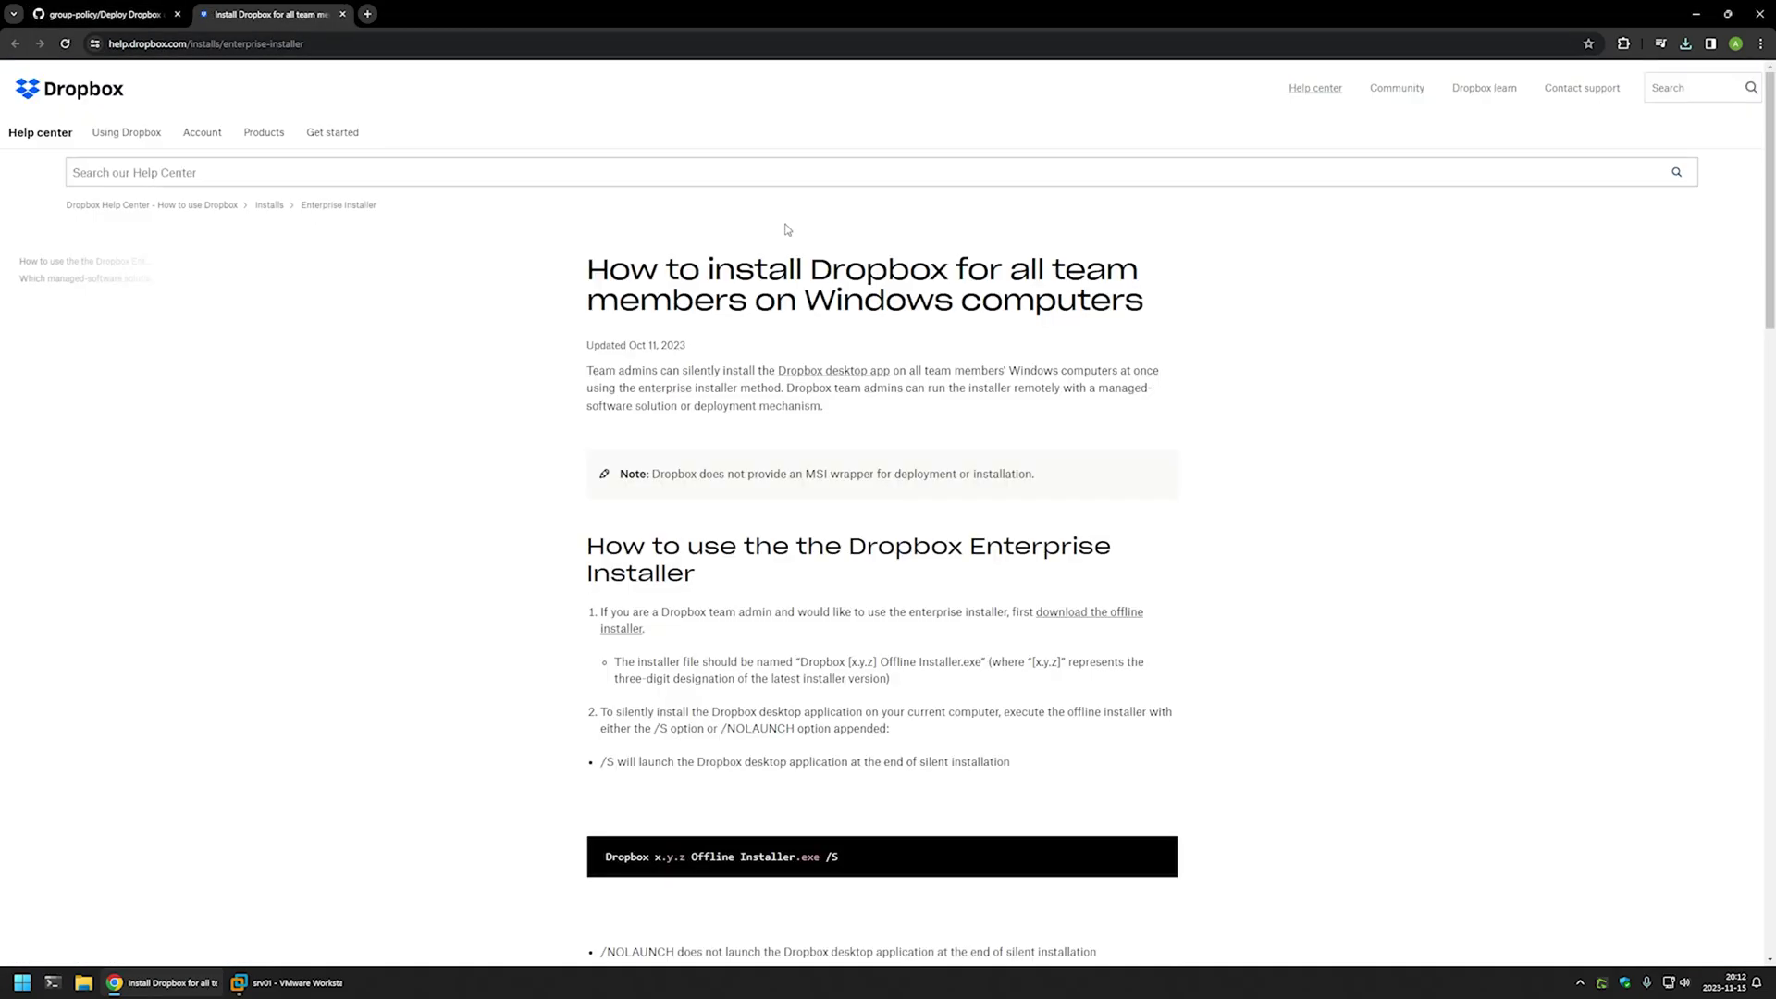
{"action": "scroll", "coordinate": [888, 372], "scroll_direction": "down", "scroll_amount": 3}
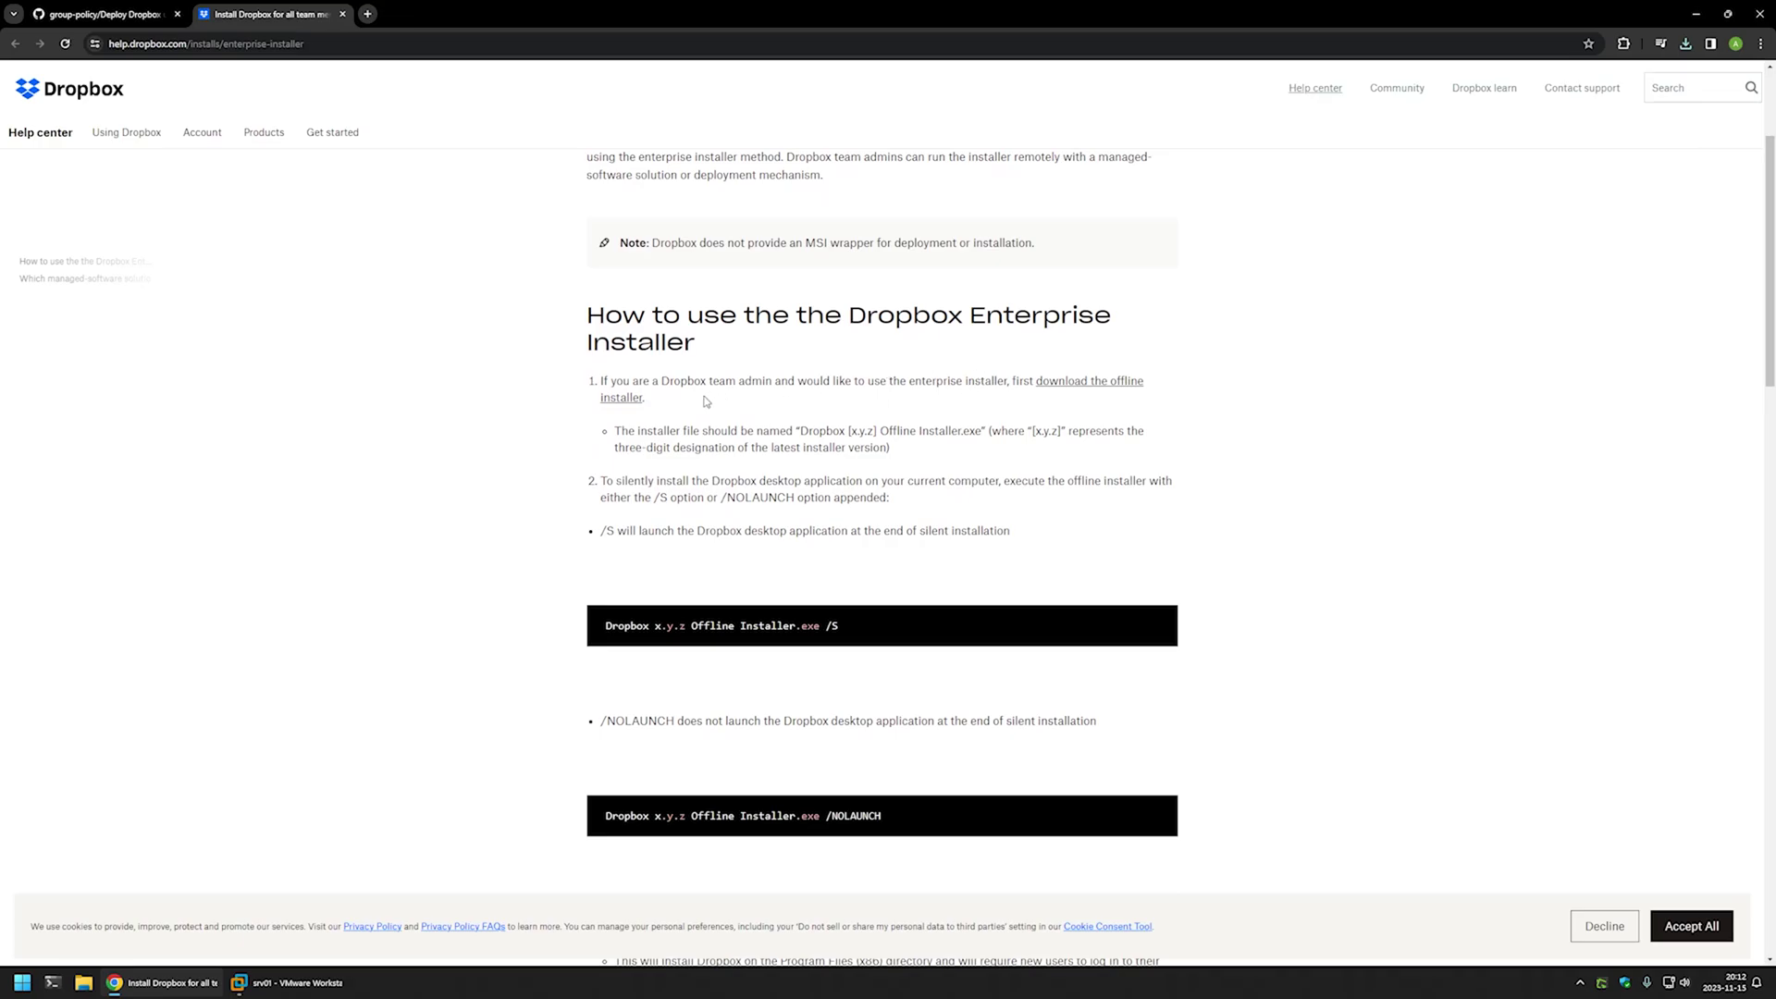
{"action": "left_click_drag", "start_coordinate": [708, 403], "coordinate": [1066, 384]}
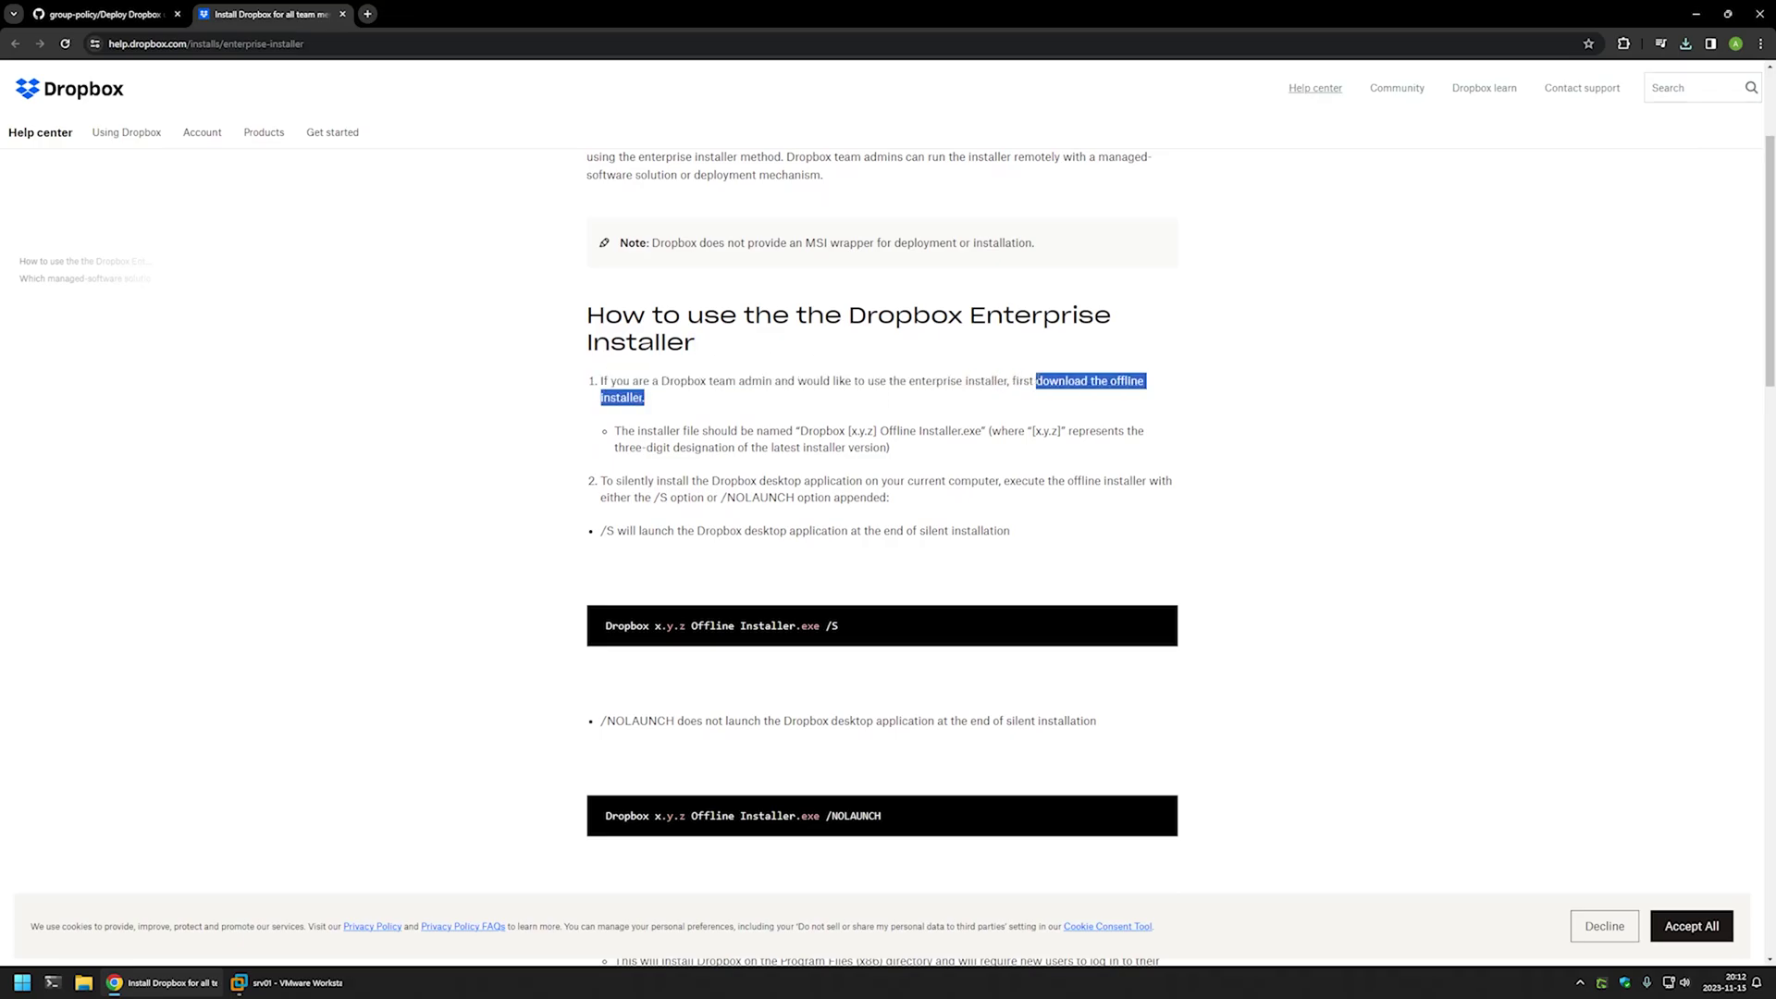
{"action": "left_click", "coordinate": [1066, 384]}
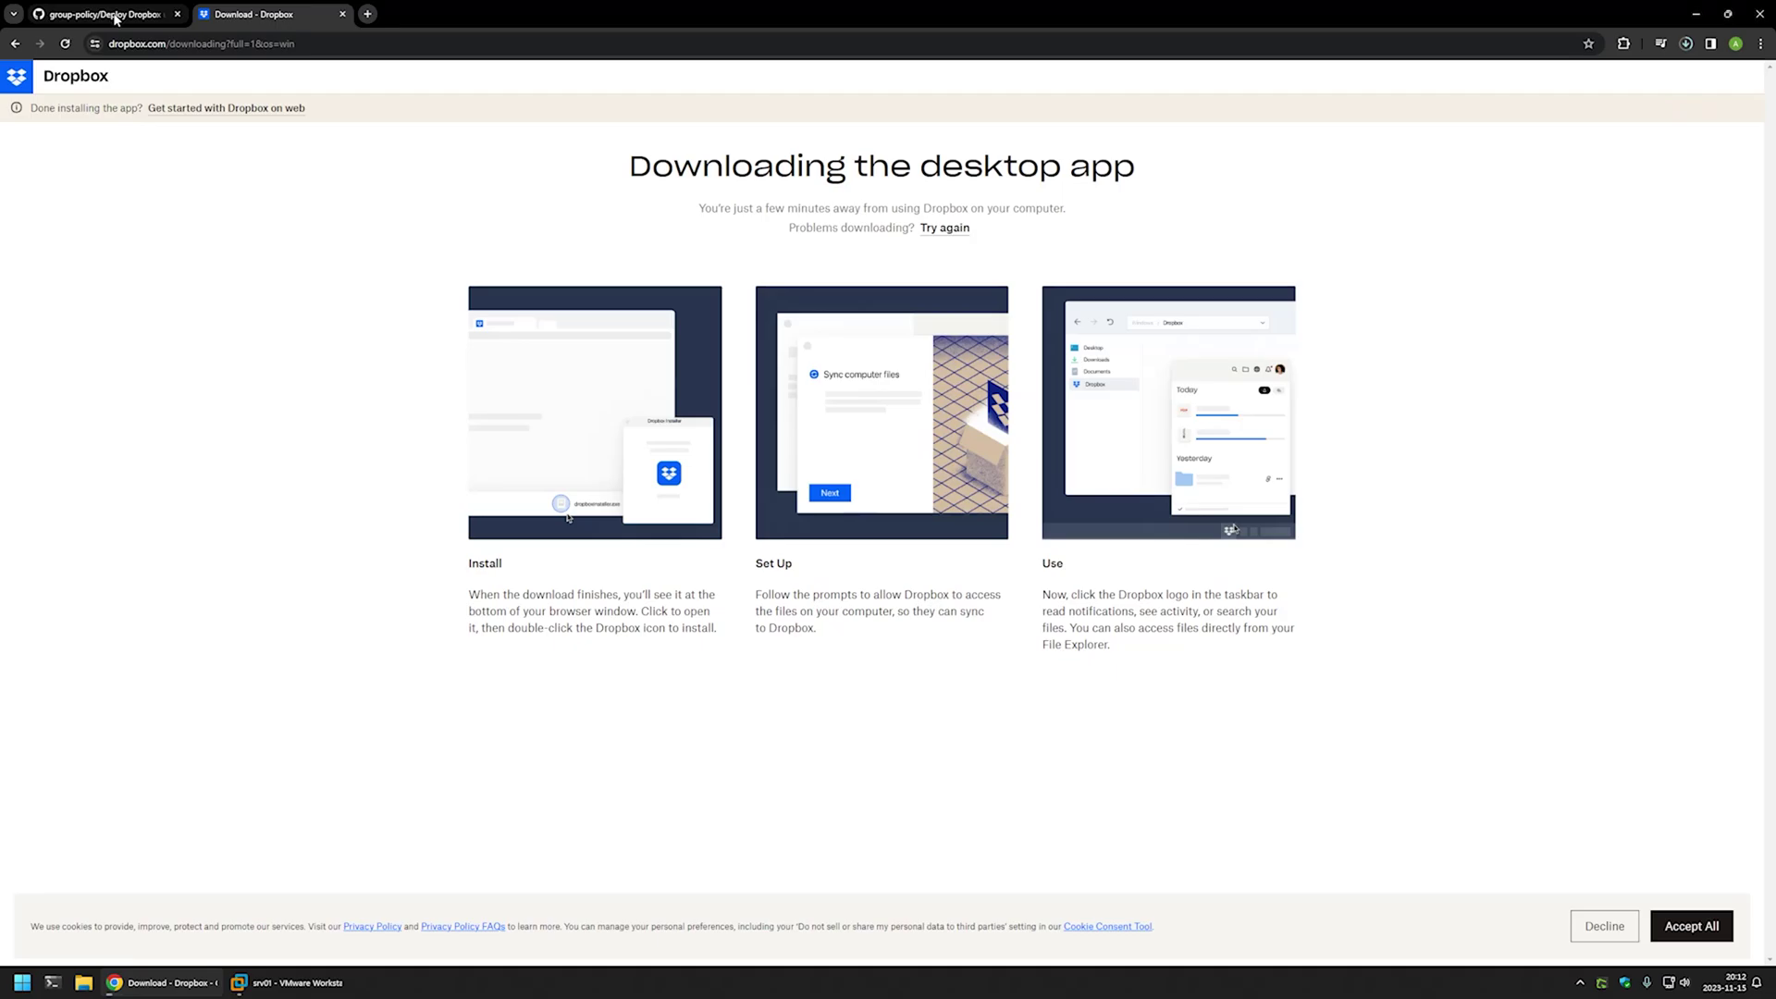
{"action": "left_click", "coordinate": [104, 13]}
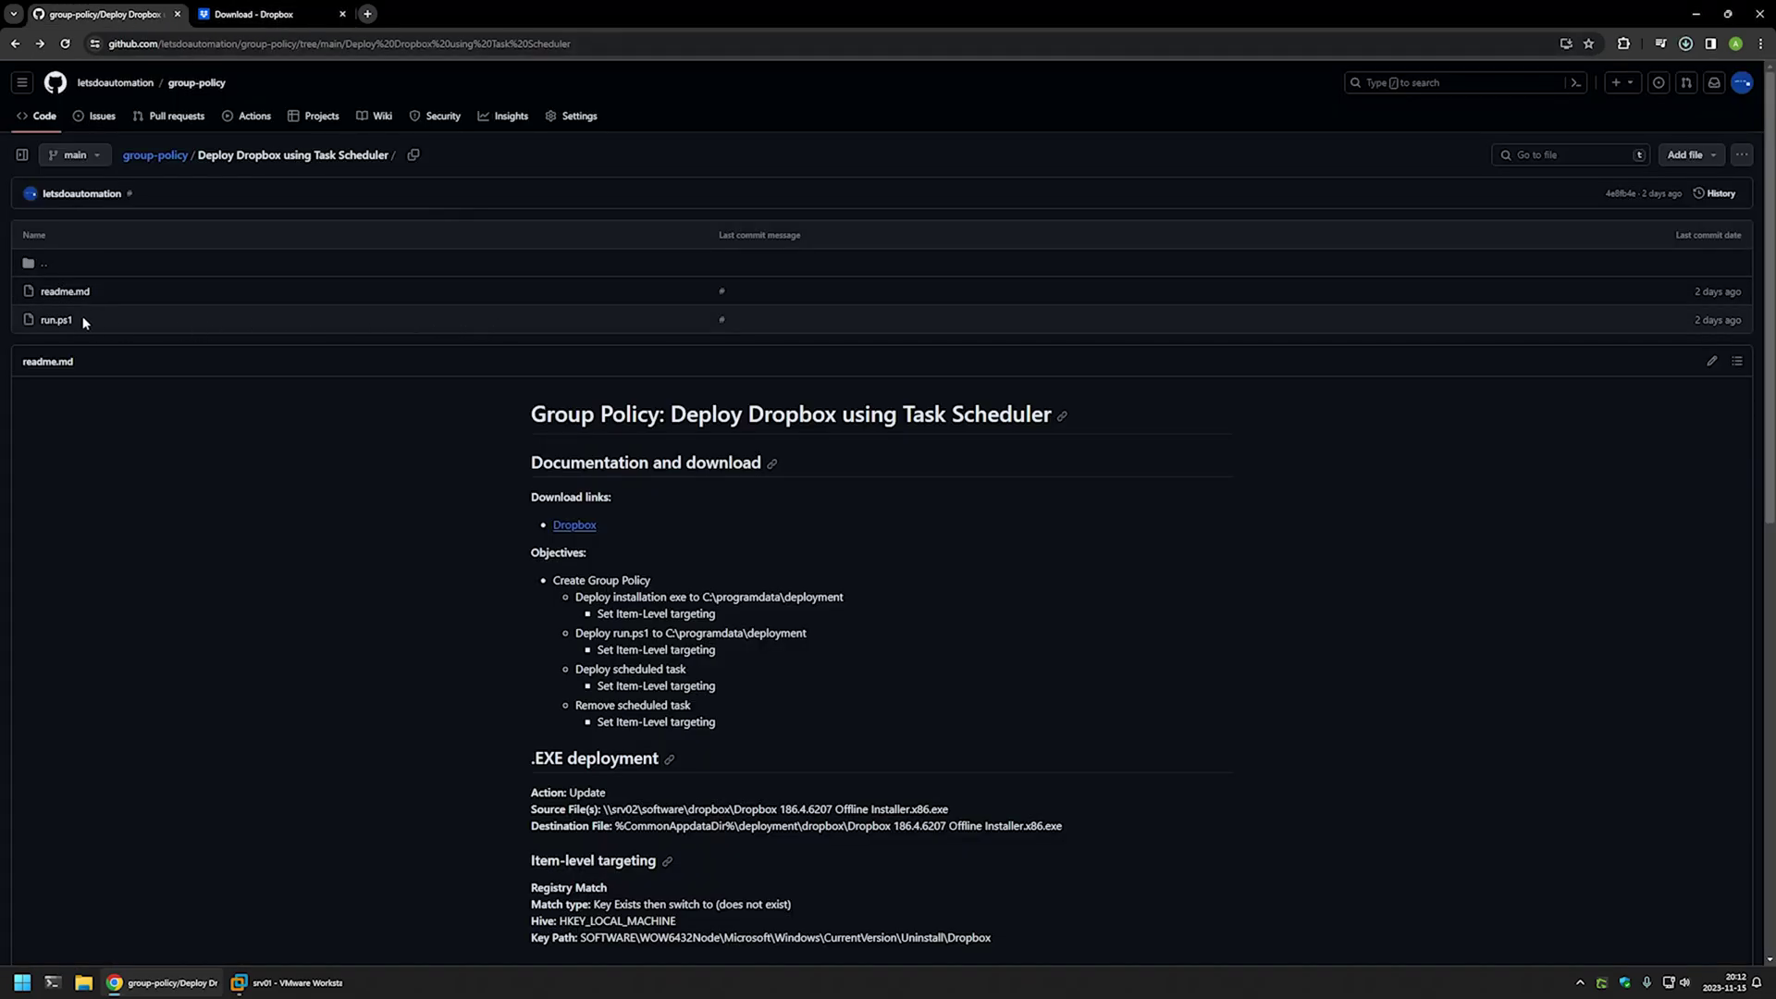
Open run.ps1 and review its parameter block, $registry_check variable and install parameters
{"action": "left_click_drag", "start_coordinate": [39, 320], "coordinate": [102, 326]}
{"action": "left_click", "coordinate": [61, 321]}
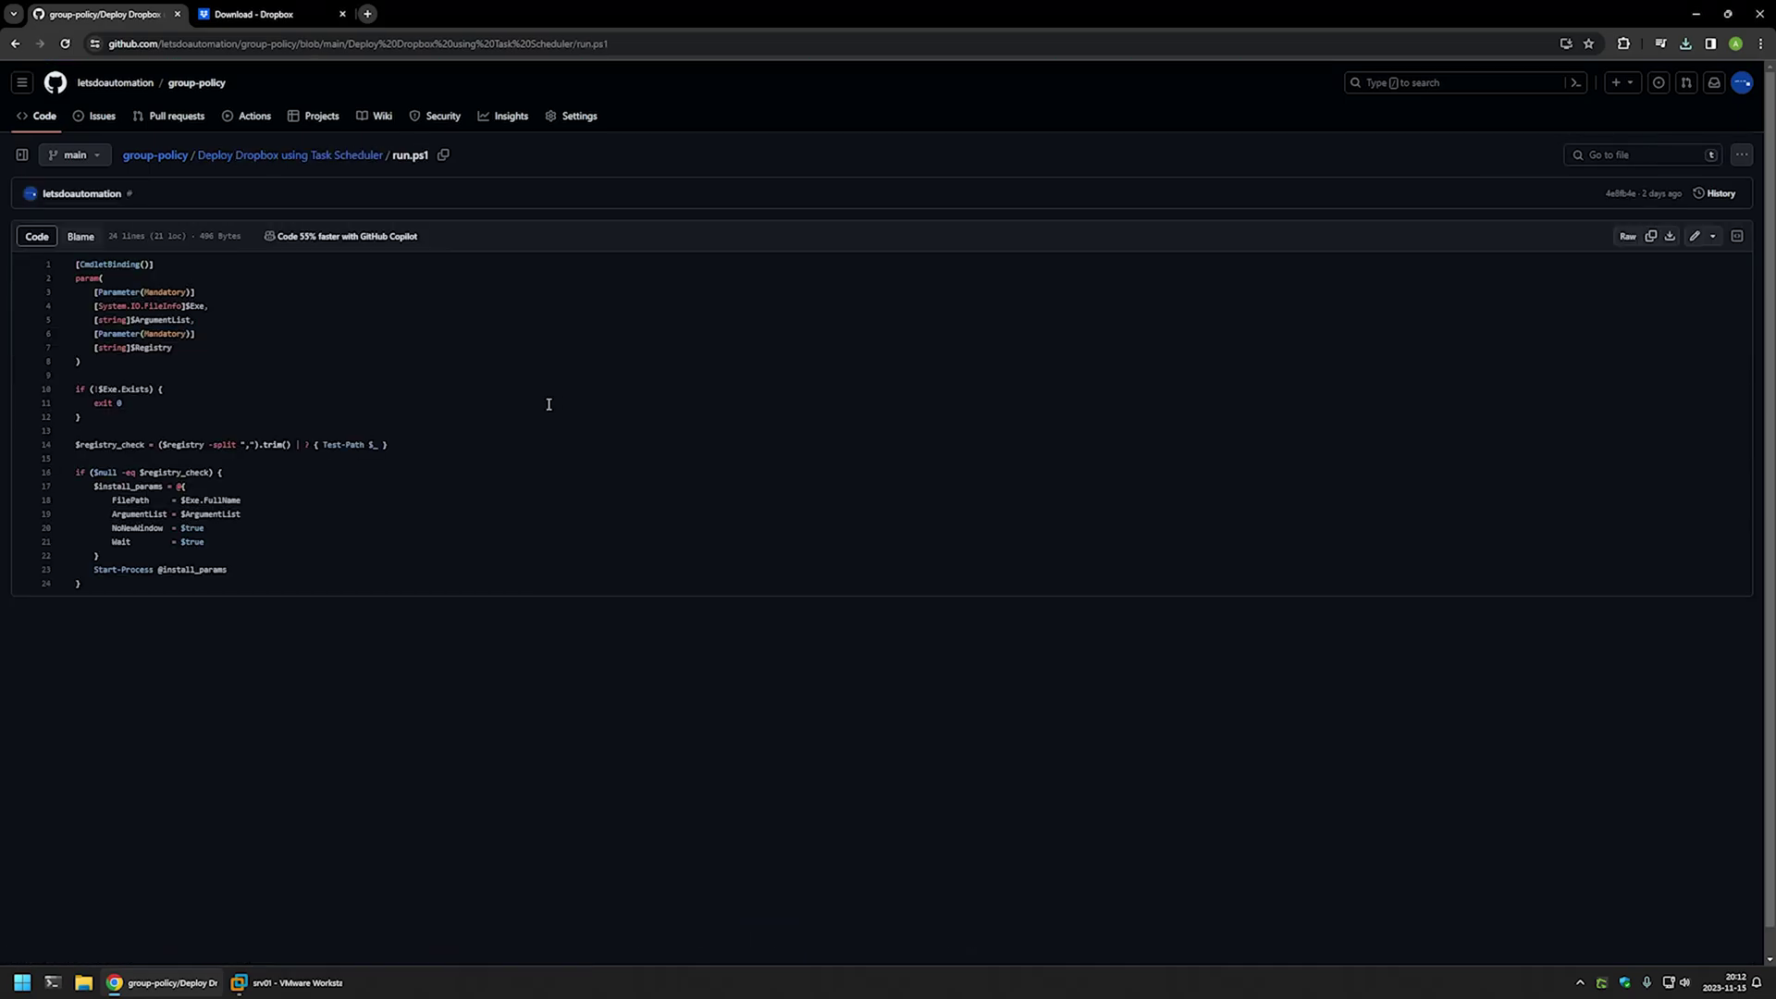
{"action": "left_click_drag", "start_coordinate": [94, 292], "coordinate": [173, 348]}
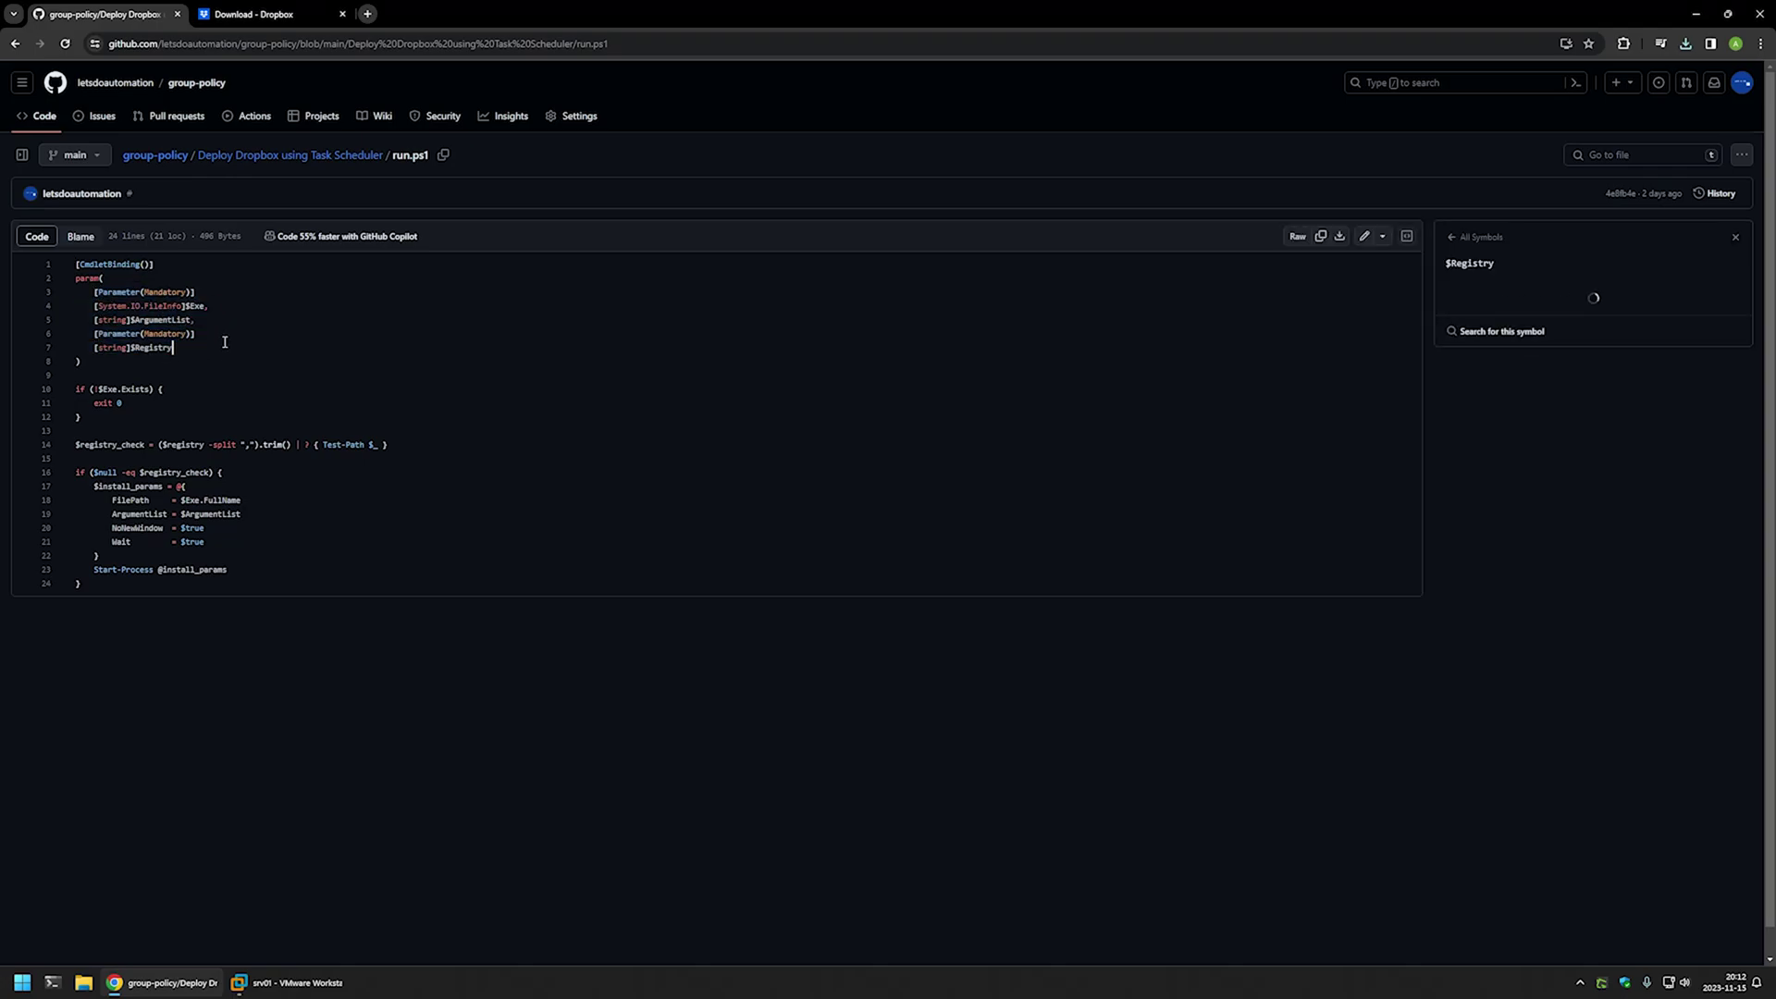
{"action": "left_click_drag", "start_coordinate": [210, 472], "coordinate": [138, 474]}
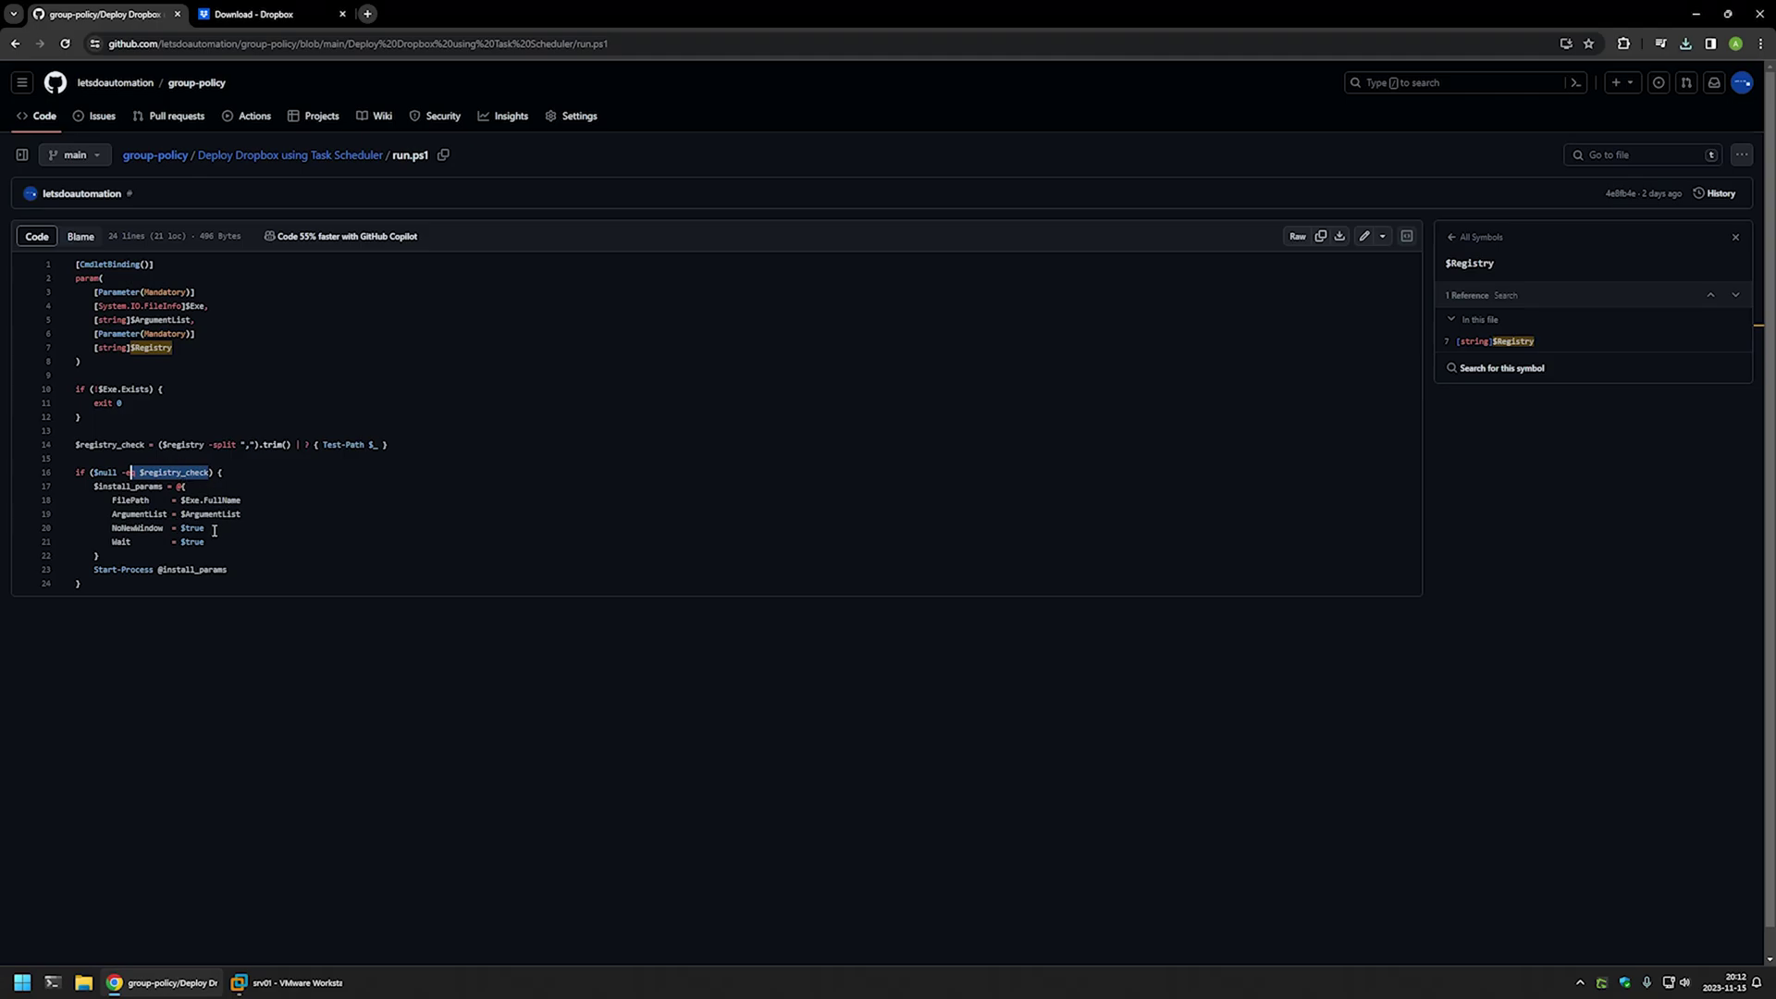
{"action": "left_click_drag", "start_coordinate": [227, 569], "coordinate": [190, 473]}
{"action": "left_click", "coordinate": [233, 472]}
Review the registry check and install logic, then download run.ps1 as a raw file
{"action": "left_click_drag", "start_coordinate": [252, 568], "coordinate": [614, 444]}
{"action": "left_click", "coordinate": [615, 444]}
{"action": "left_click", "coordinate": [1341, 247]}
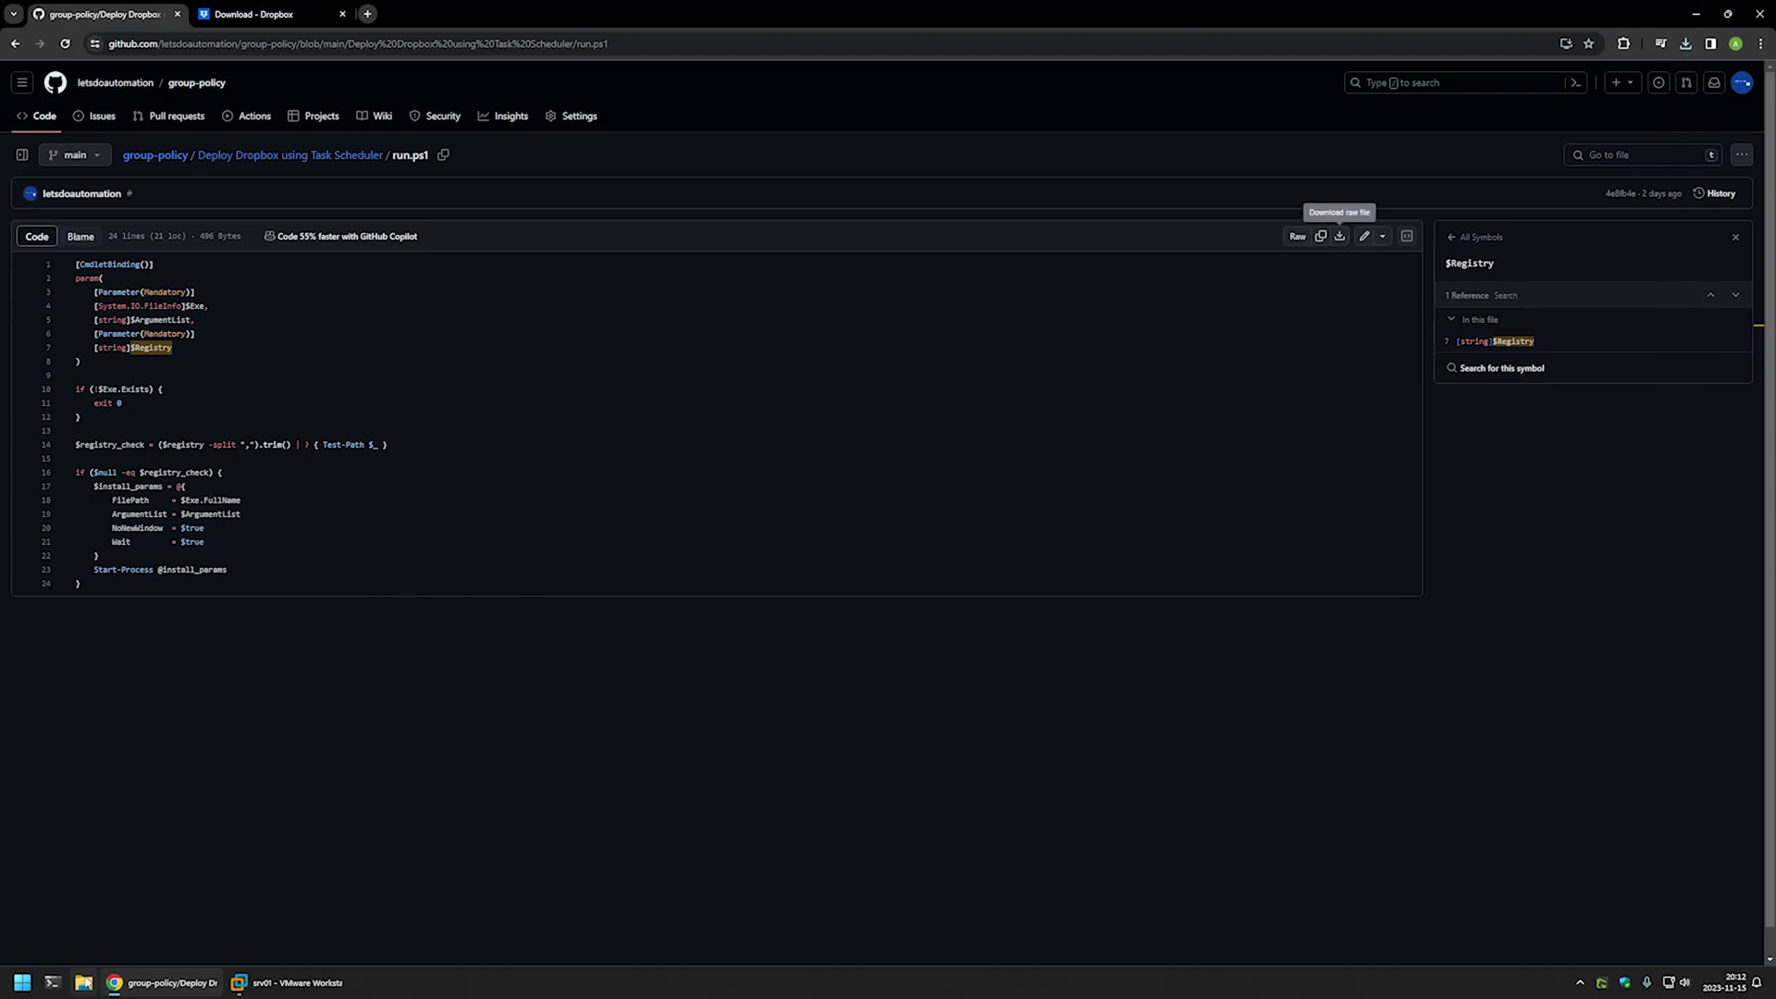
{"action": "right_click", "coordinate": [83, 982]}
Copy the Dropbox offline installer and run.ps1 from Downloads, then switch to the server VM
{"action": "left_click", "coordinate": [75, 768]}
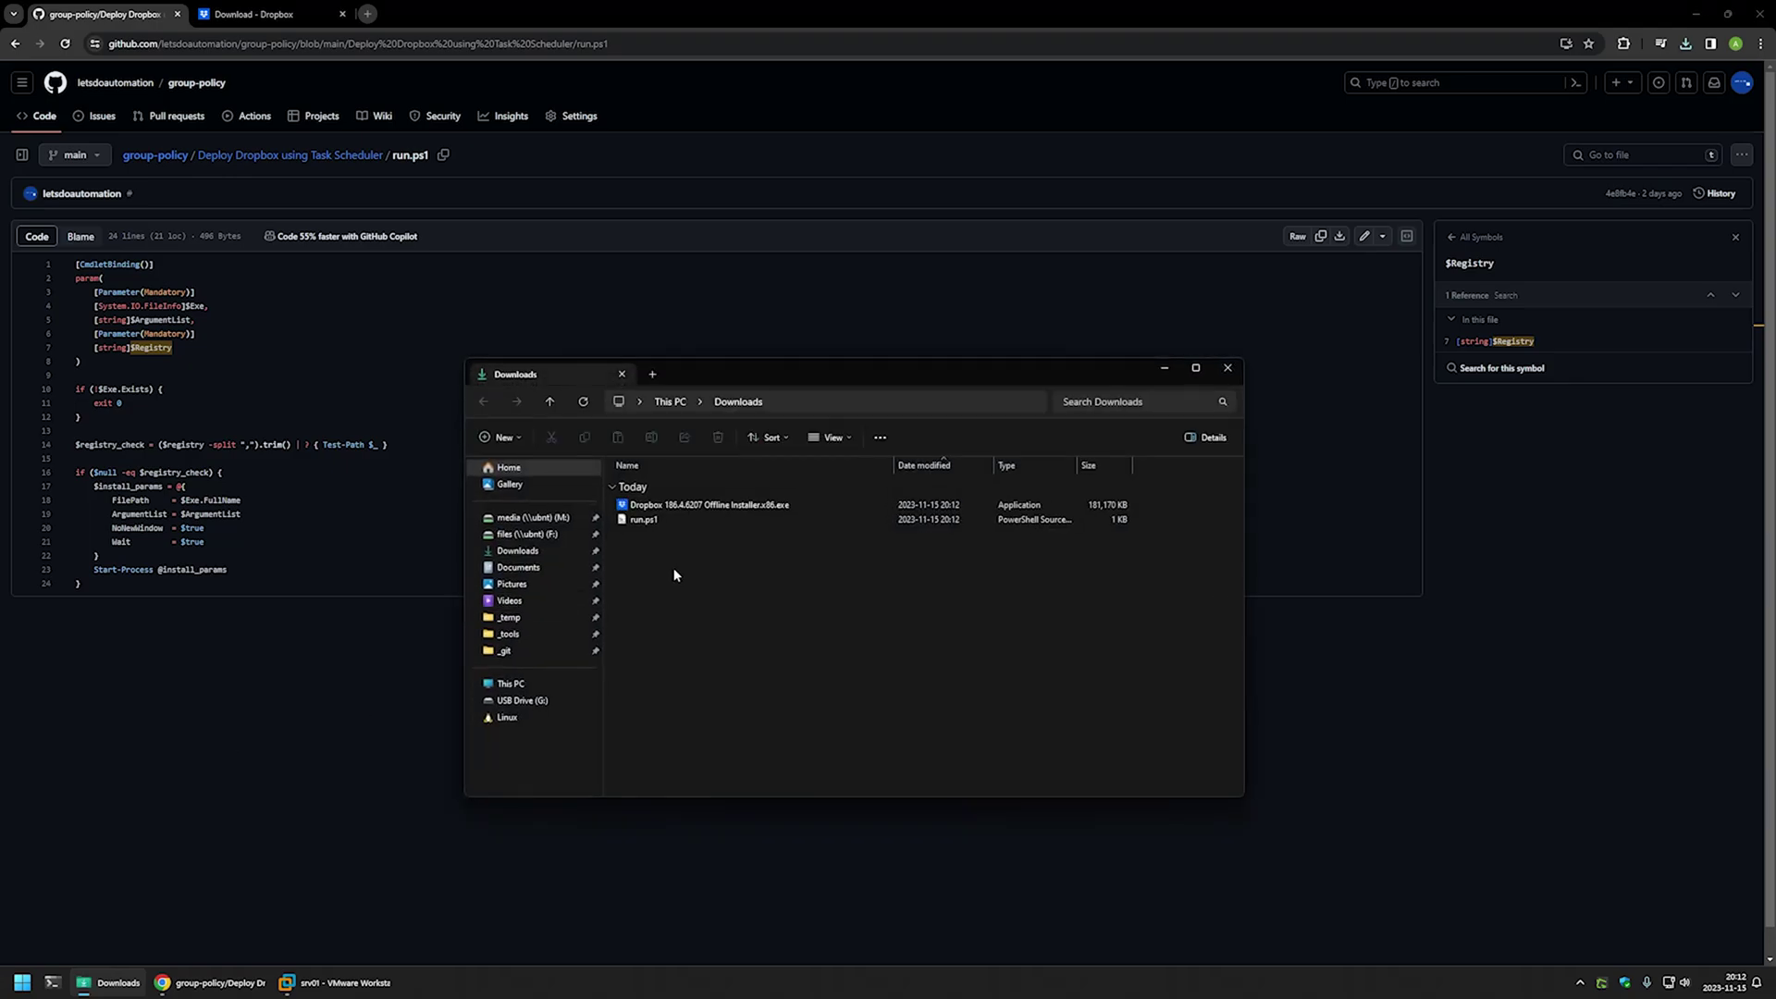
{"action": "left_click_drag", "start_coordinate": [760, 613], "coordinate": [663, 490]}
{"action": "left_click", "coordinate": [708, 591]}
{"action": "left_click_drag", "start_coordinate": [735, 564], "coordinate": [638, 504]}
{"action": "right_click", "coordinate": [667, 505]}
{"action": "left_click", "coordinate": [698, 647]}
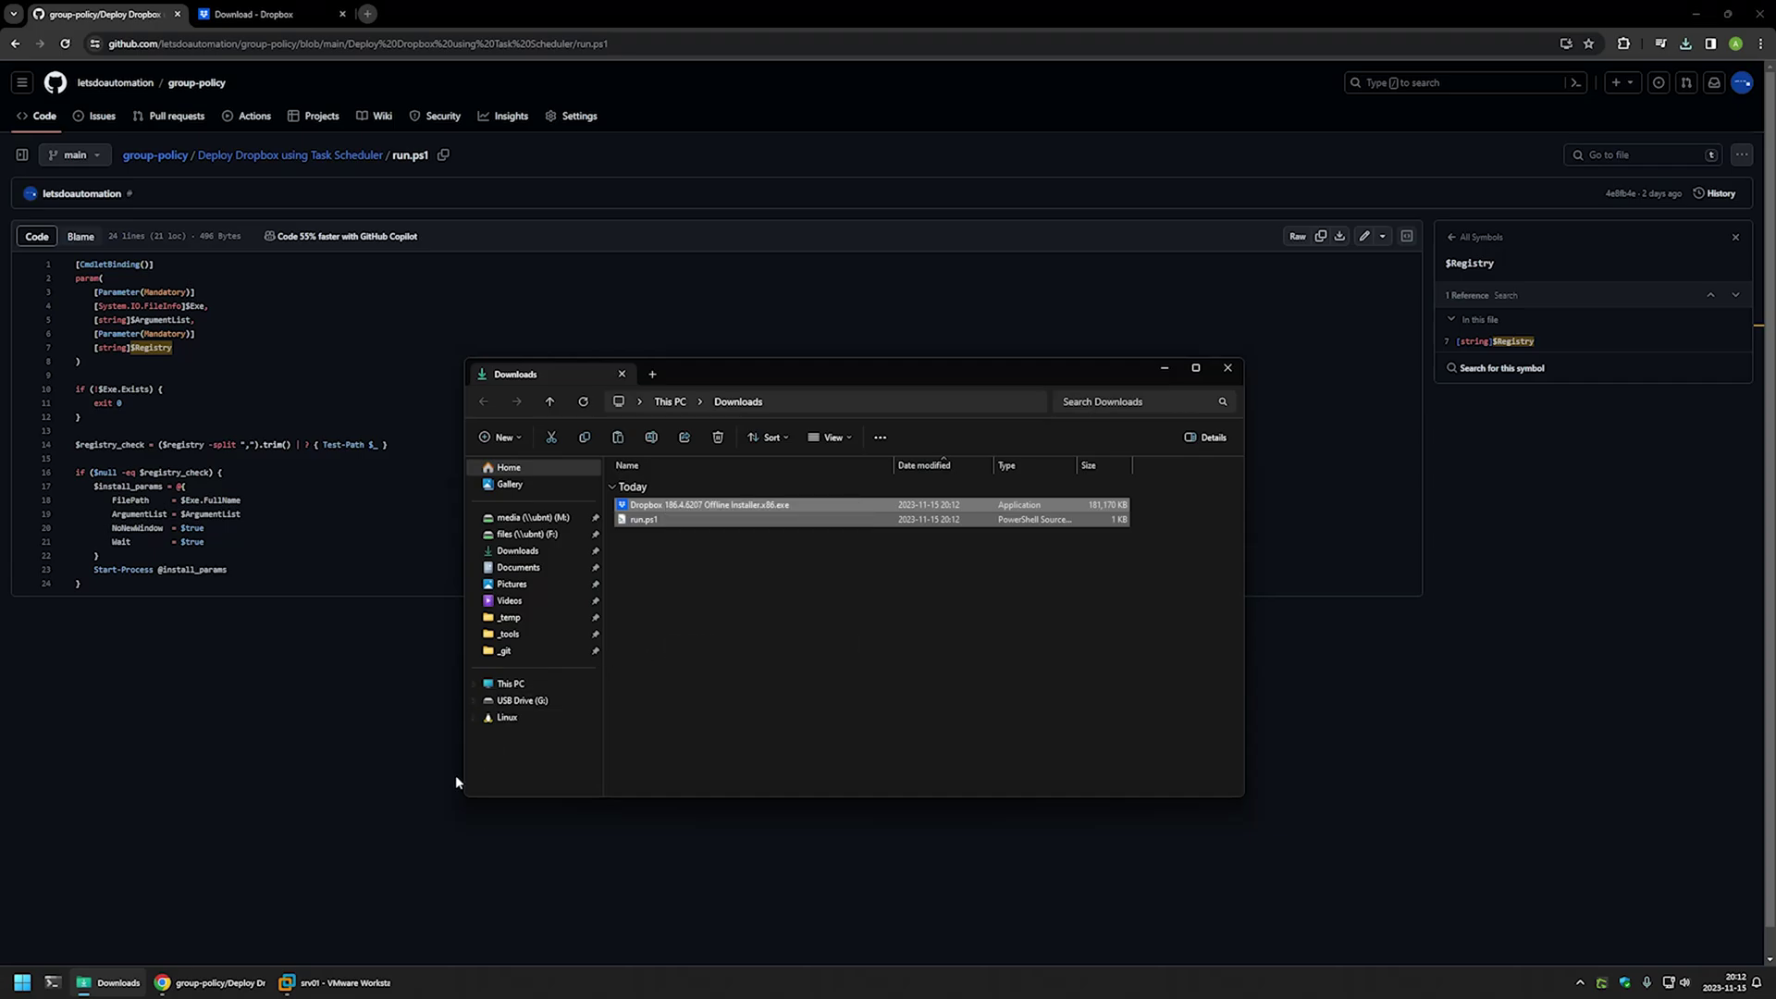
{"action": "left_click", "coordinate": [375, 990]}
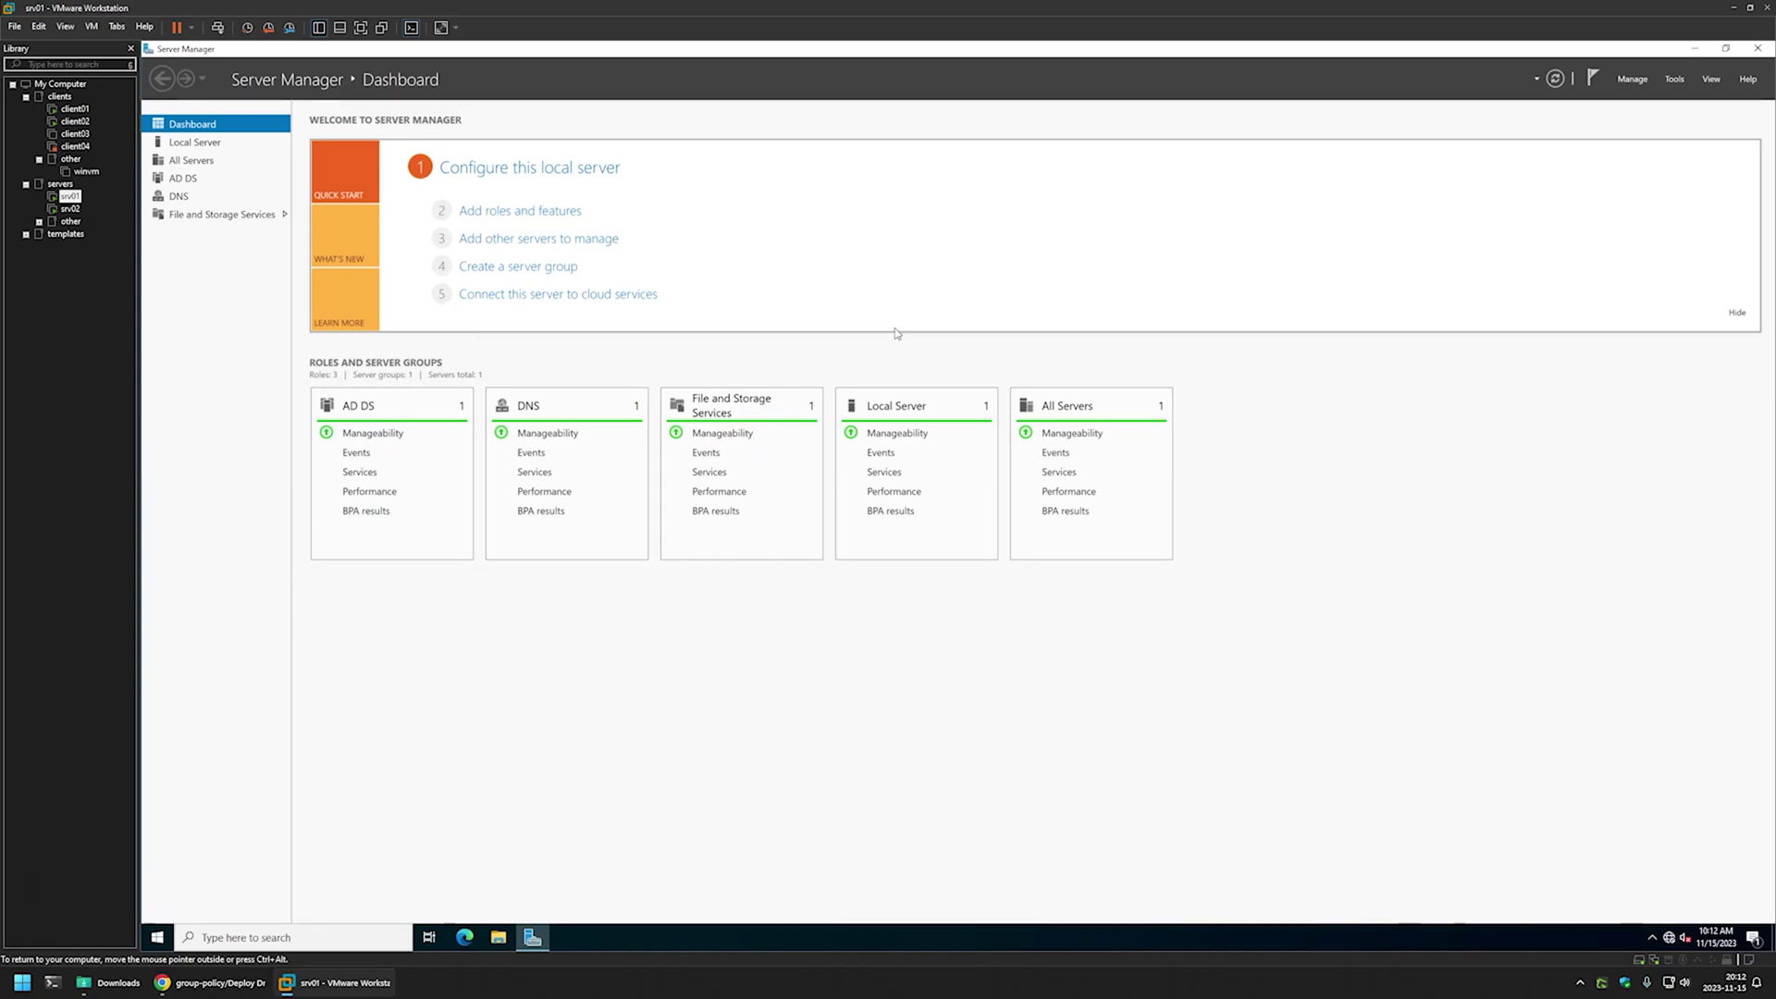
Browse to the software share on \\srv02 in File Explorer on the server
{"action": "left_click", "coordinate": [1695, 48]}
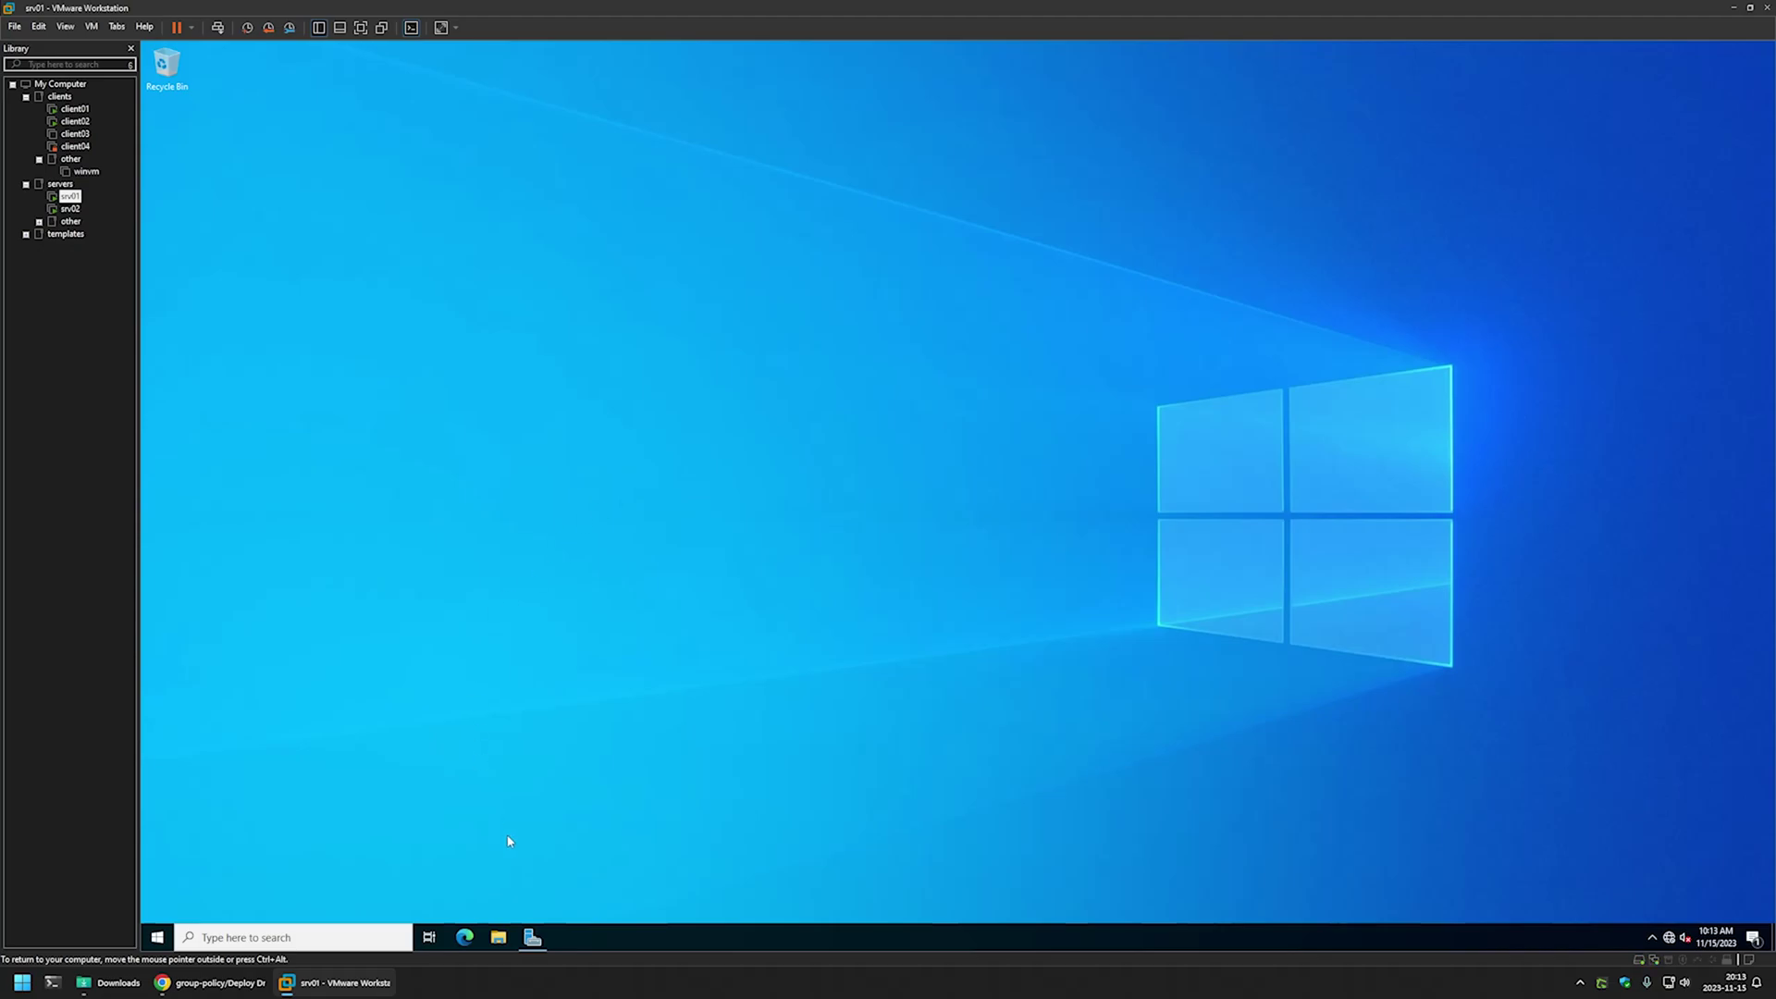
{"action": "left_click", "coordinate": [499, 937]}
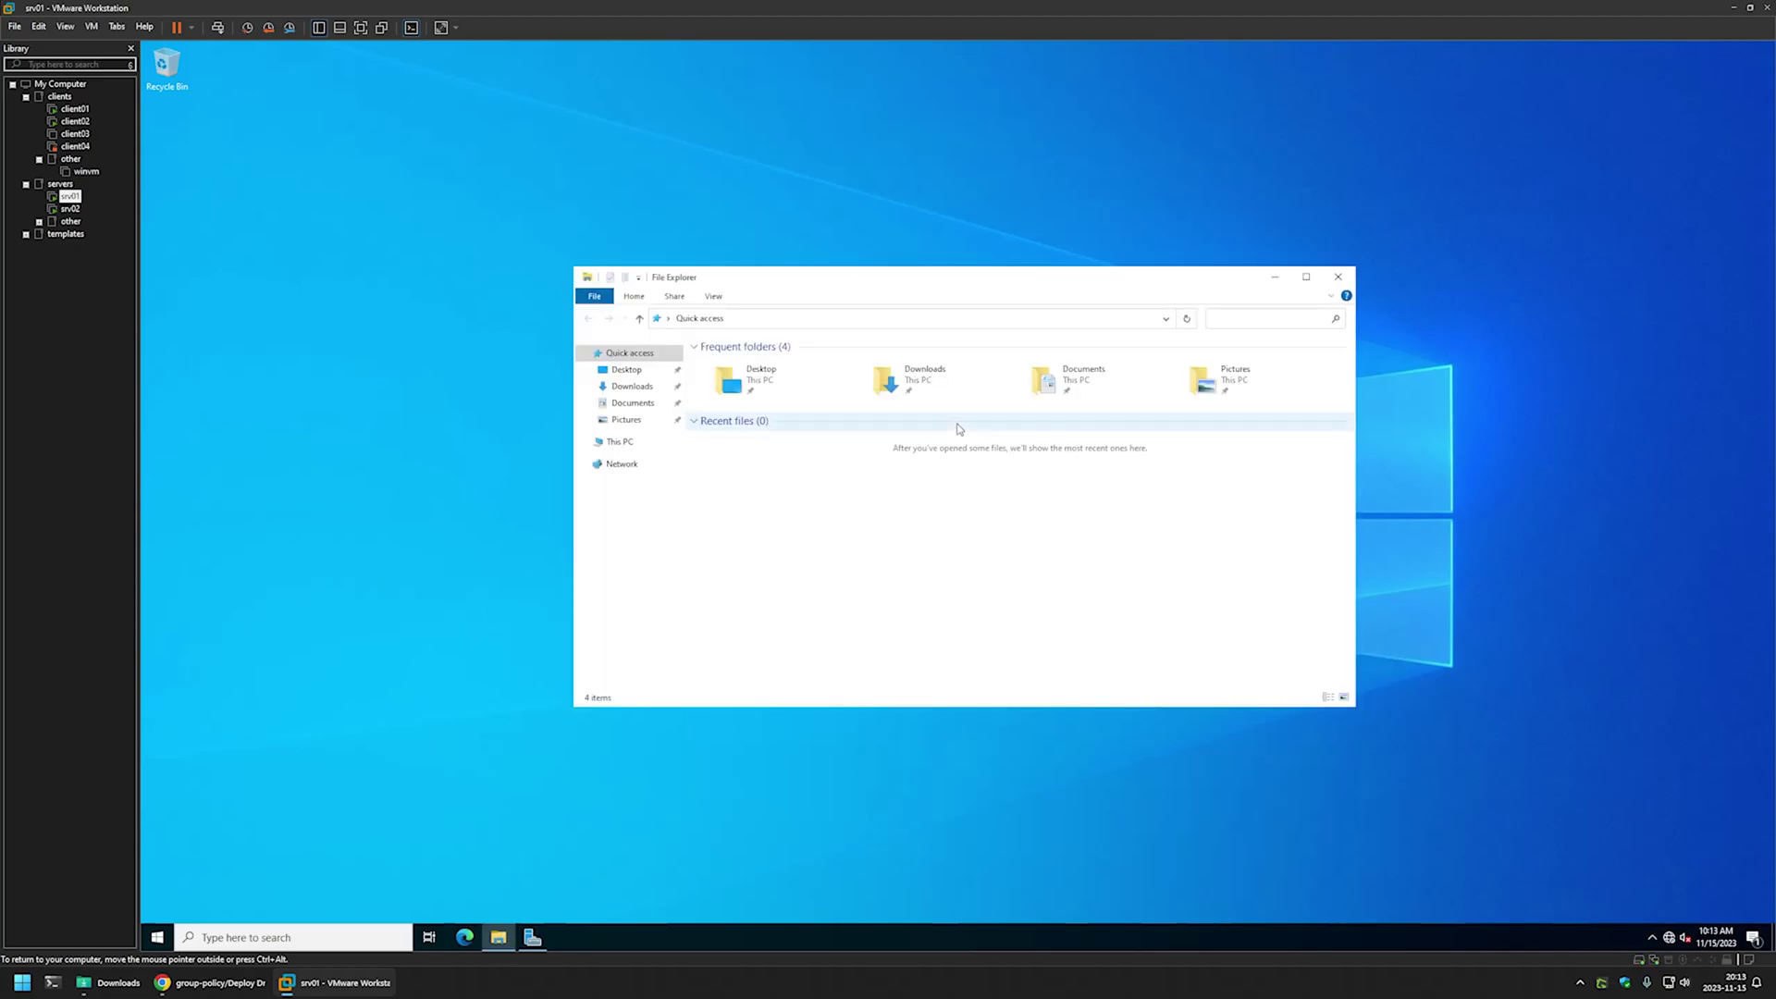
{"action": "left_click", "coordinate": [810, 315]}
{"action": "type", "text": "\\"}
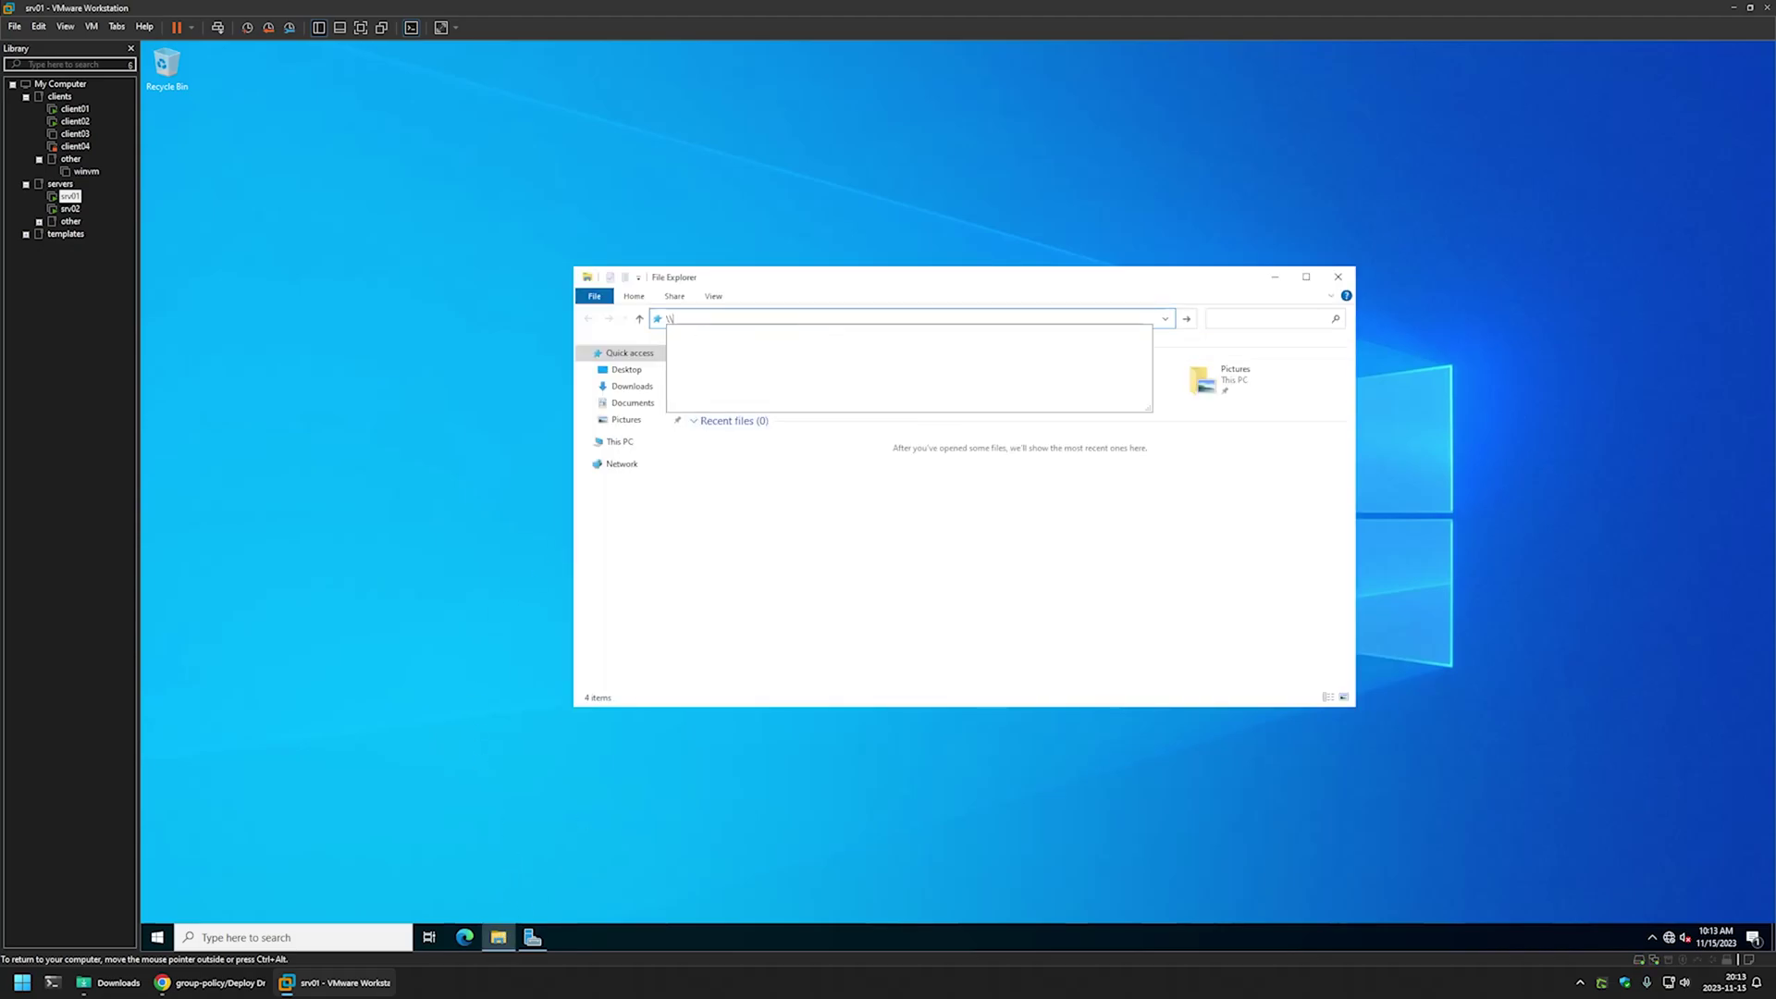
{"action": "type", "text": "srv02"}
{"action": "key", "text": "Return"}
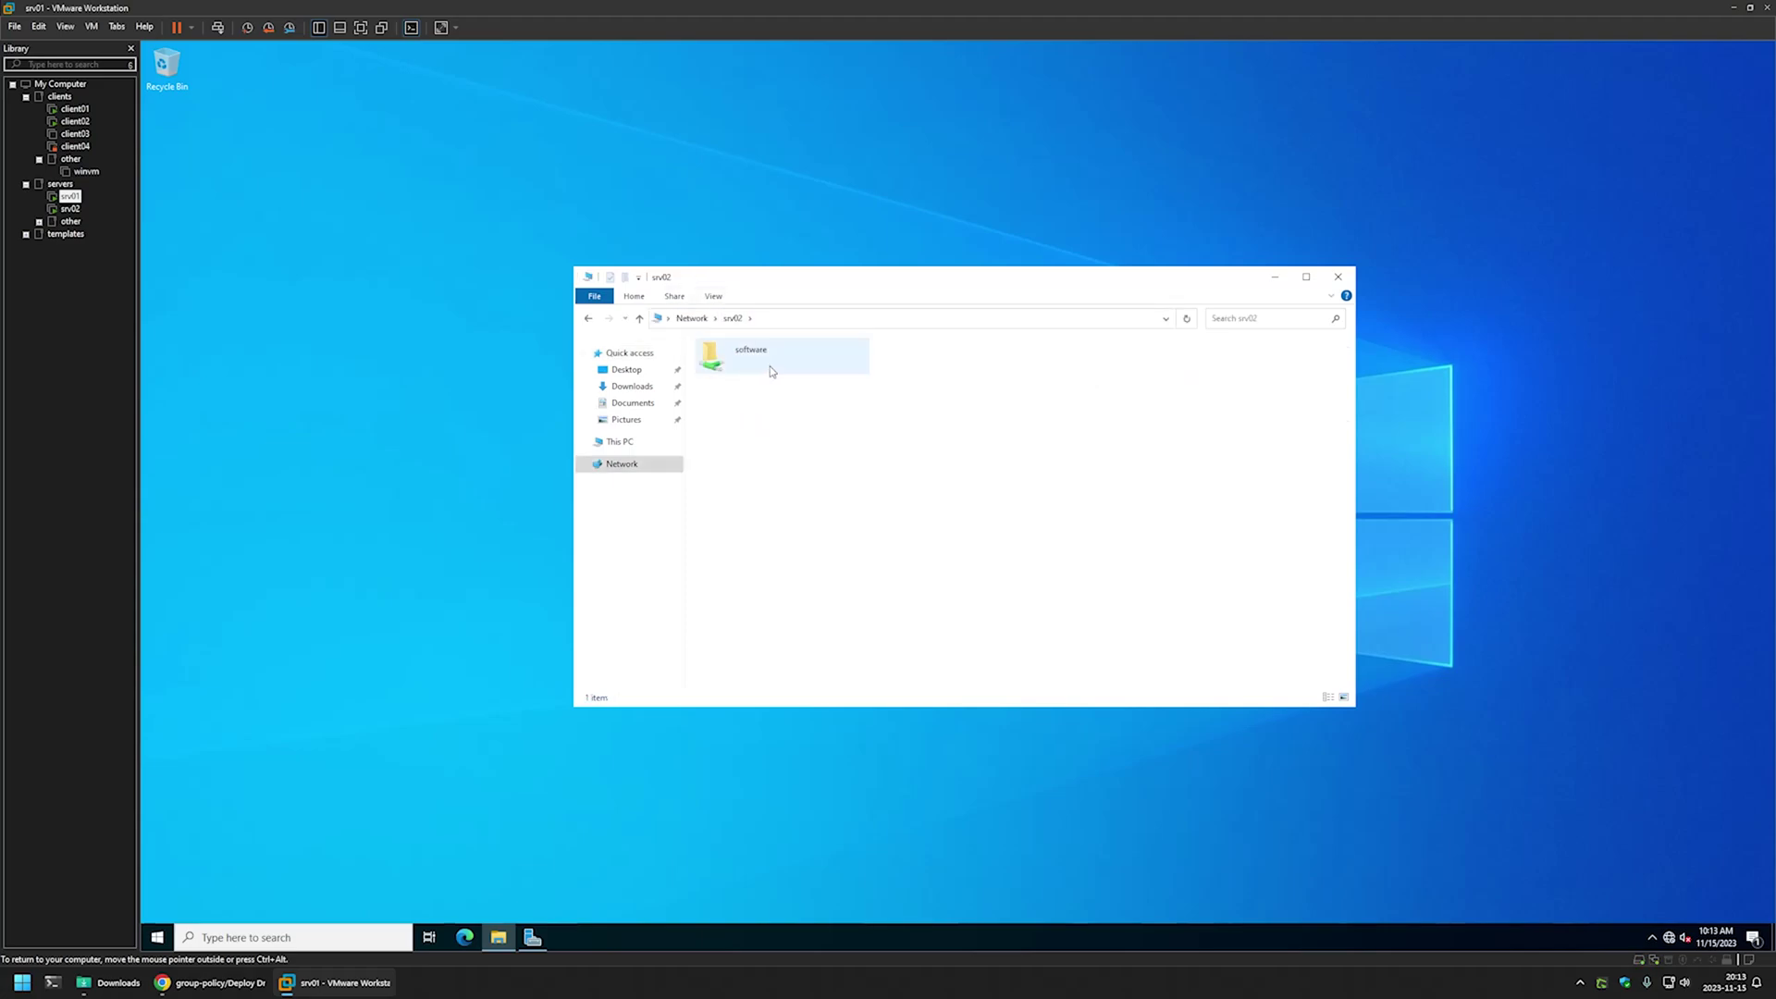
{"action": "left_click", "coordinate": [761, 367]}
{"action": "double_click", "coordinate": [761, 367]}
Create a new folder named dropbox in the software share and open it
{"action": "right_click", "coordinate": [739, 367]}
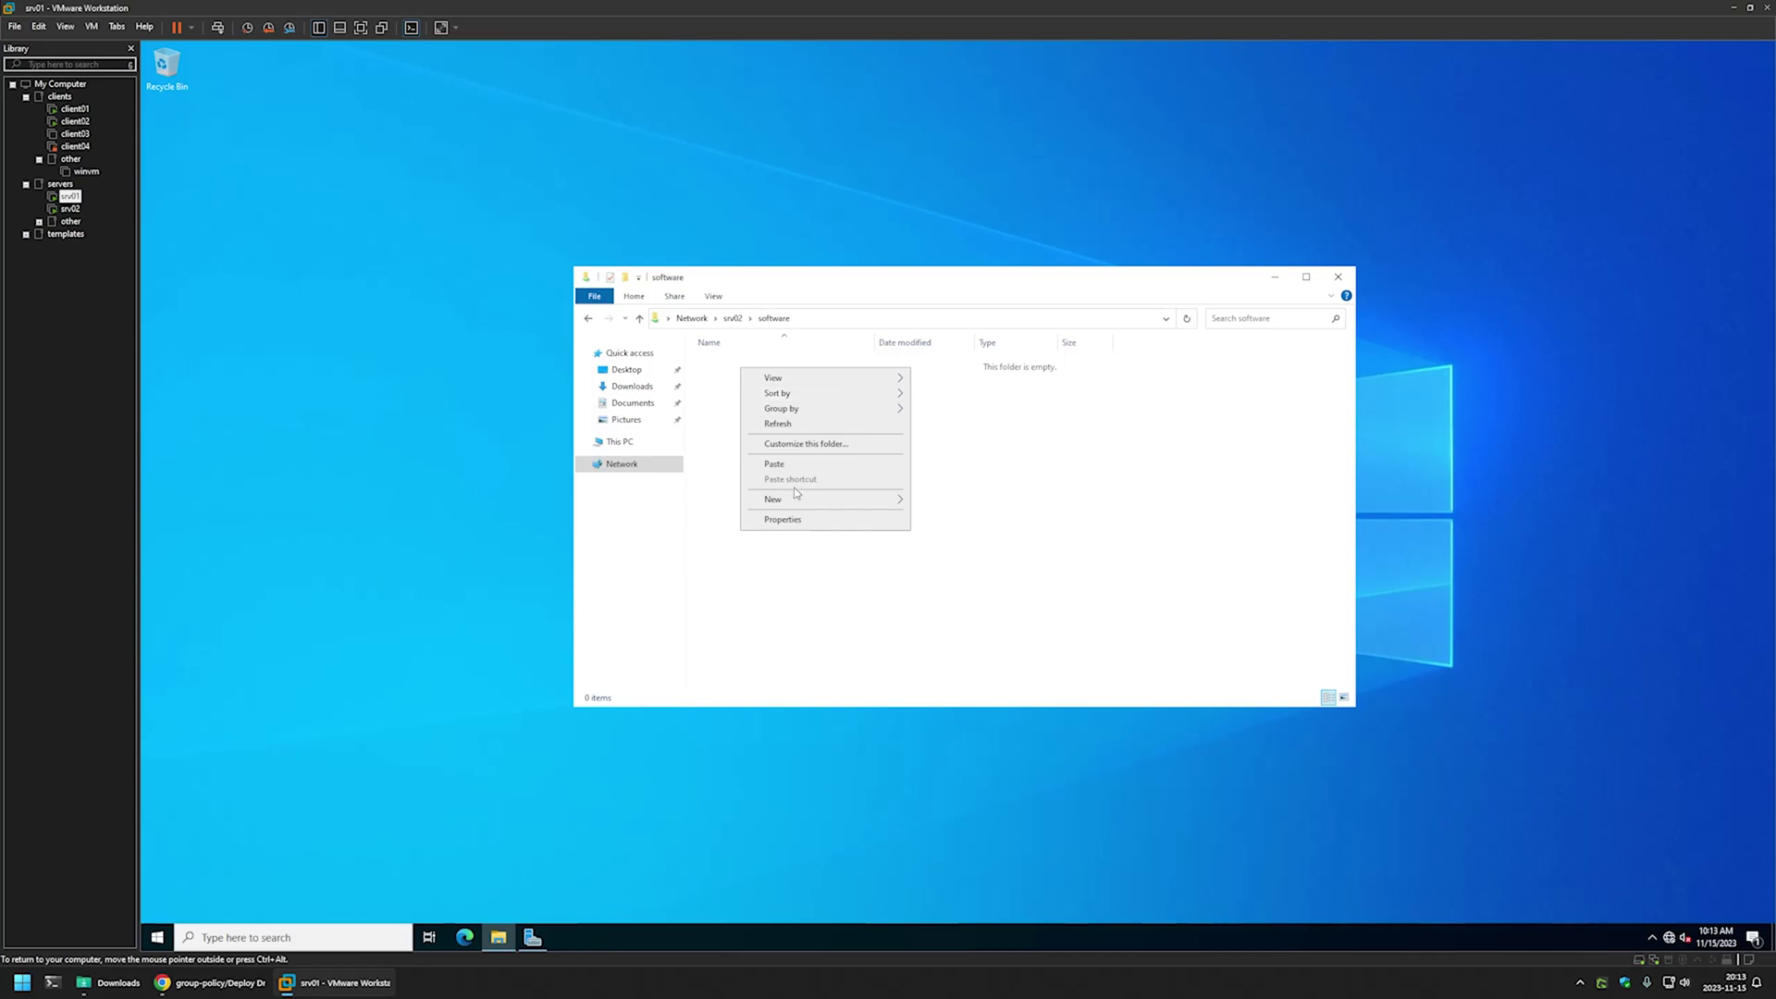
{"action": "left_click", "coordinate": [927, 502]}
{"action": "type", "text": "dropbox"}
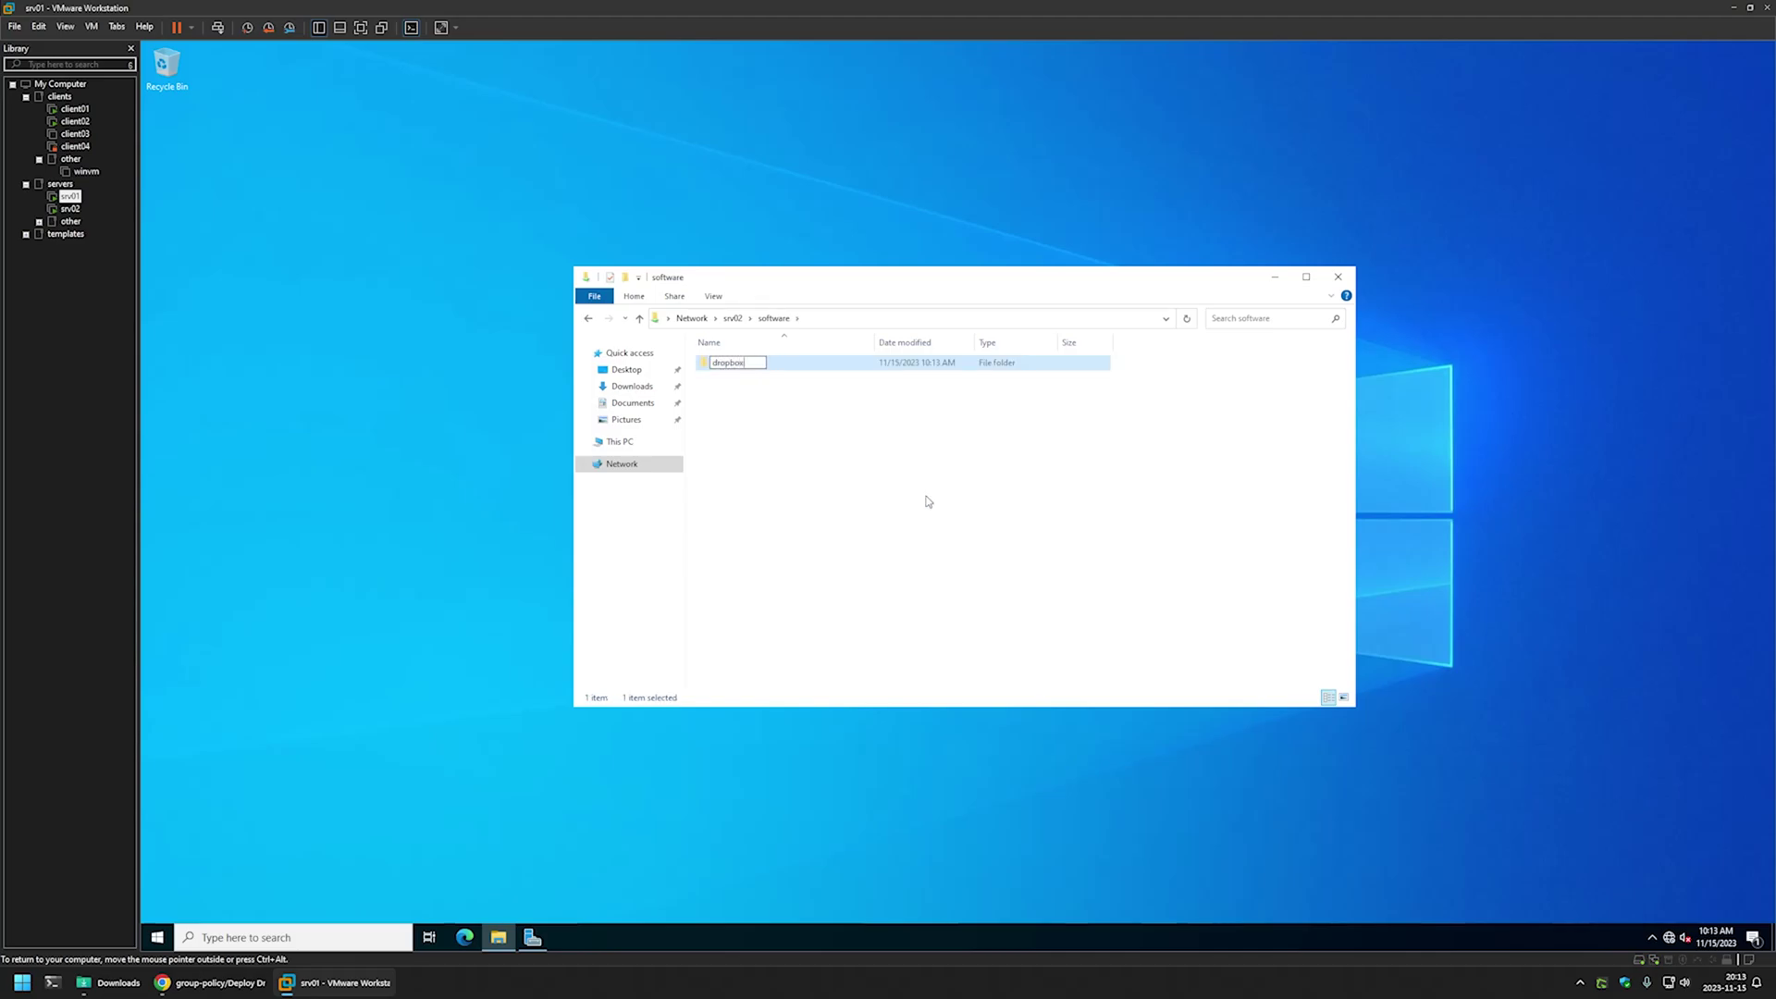
{"action": "key", "text": "Return"}
{"action": "key", "text": "Return"}
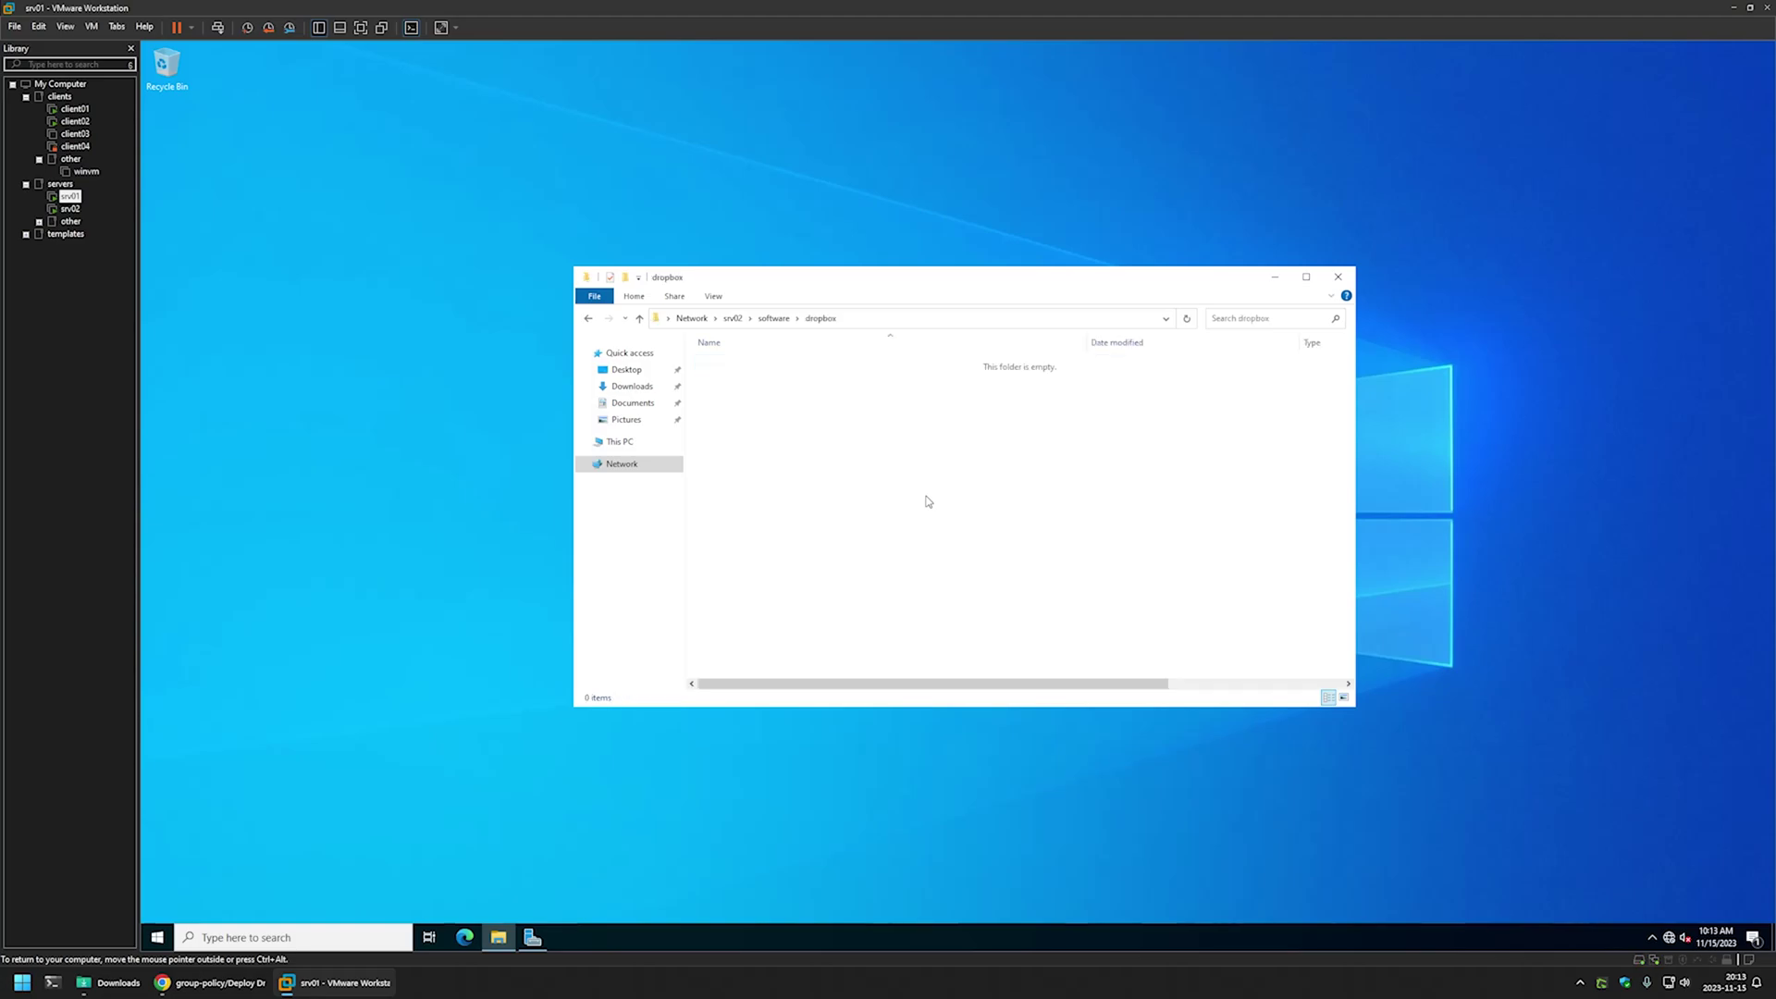
Paste the installer and run.ps1 into the dropbox folder and review its Authenticated Users permissions
{"action": "right_click", "coordinate": [740, 367]}
{"action": "left_click", "coordinate": [777, 468]}
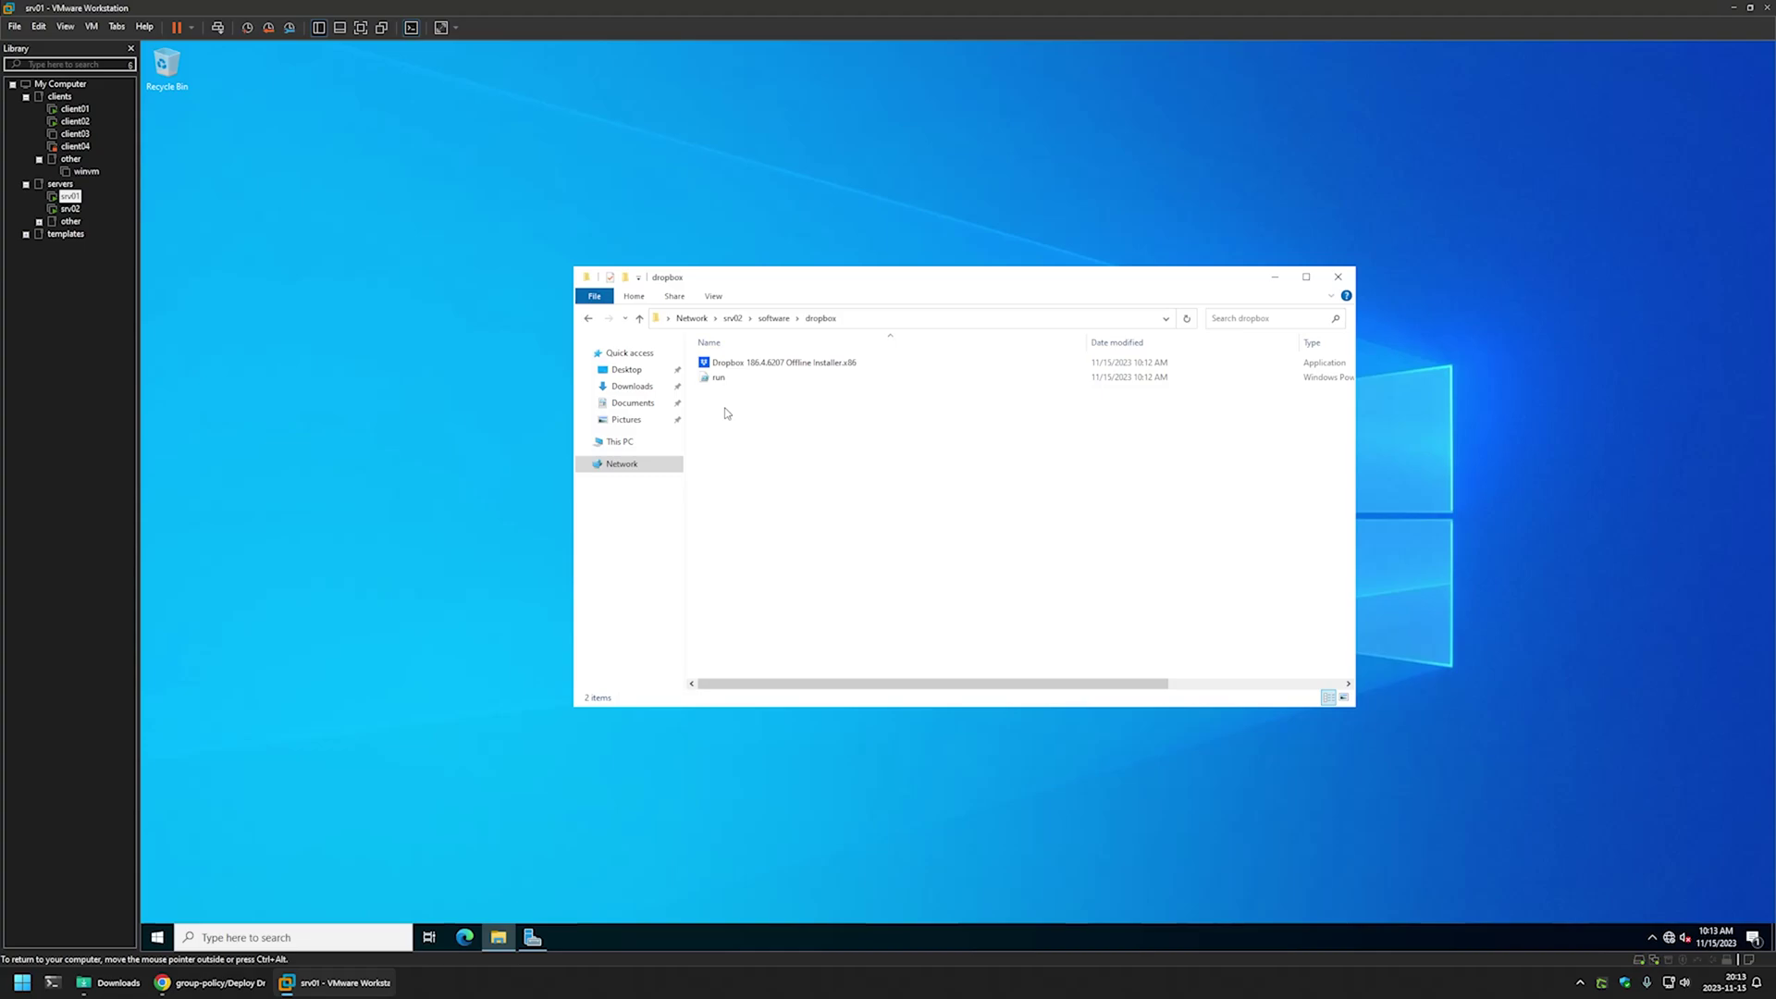
{"action": "right_click", "coordinate": [718, 390]}
{"action": "left_click", "coordinate": [745, 559]}
{"action": "left_click_drag", "start_coordinate": [423, 207], "coordinate": [878, 385]}
{"action": "left_click", "coordinate": [875, 396]}
{"action": "left_click", "coordinate": [1004, 507]}
{"action": "left_click", "coordinate": [945, 511]}
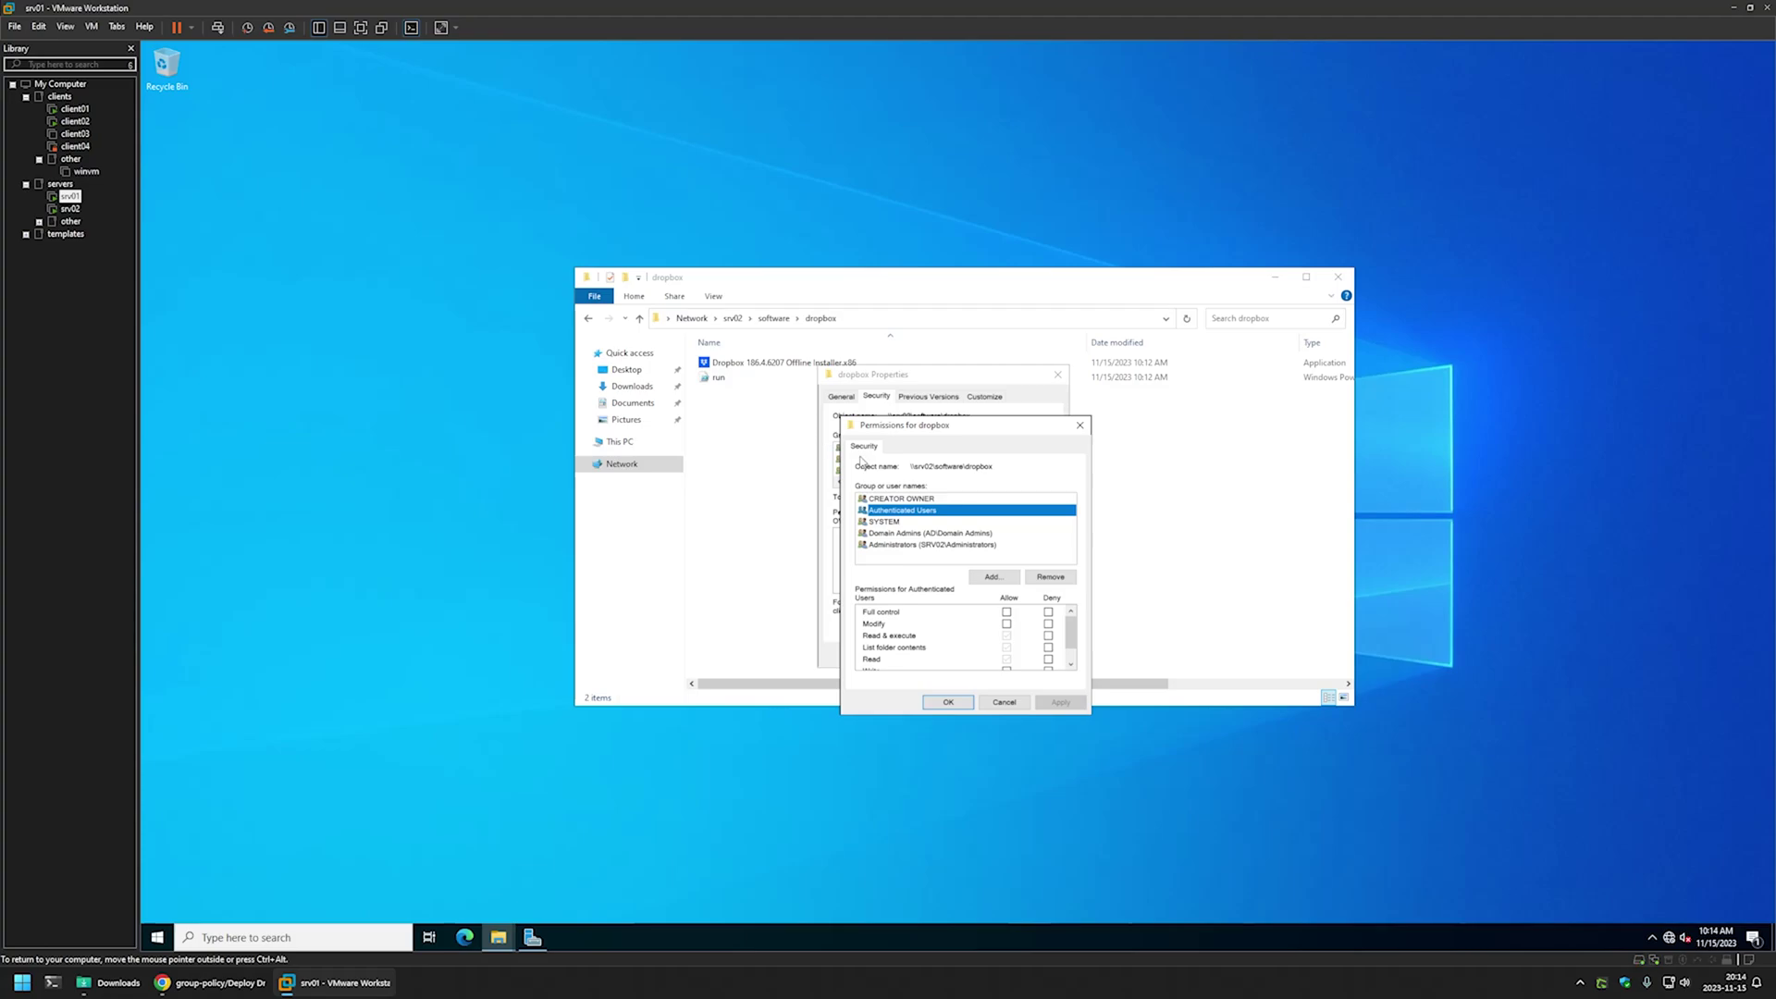
{"action": "left_click", "coordinate": [1079, 425]}
{"action": "left_click", "coordinate": [1057, 374]}
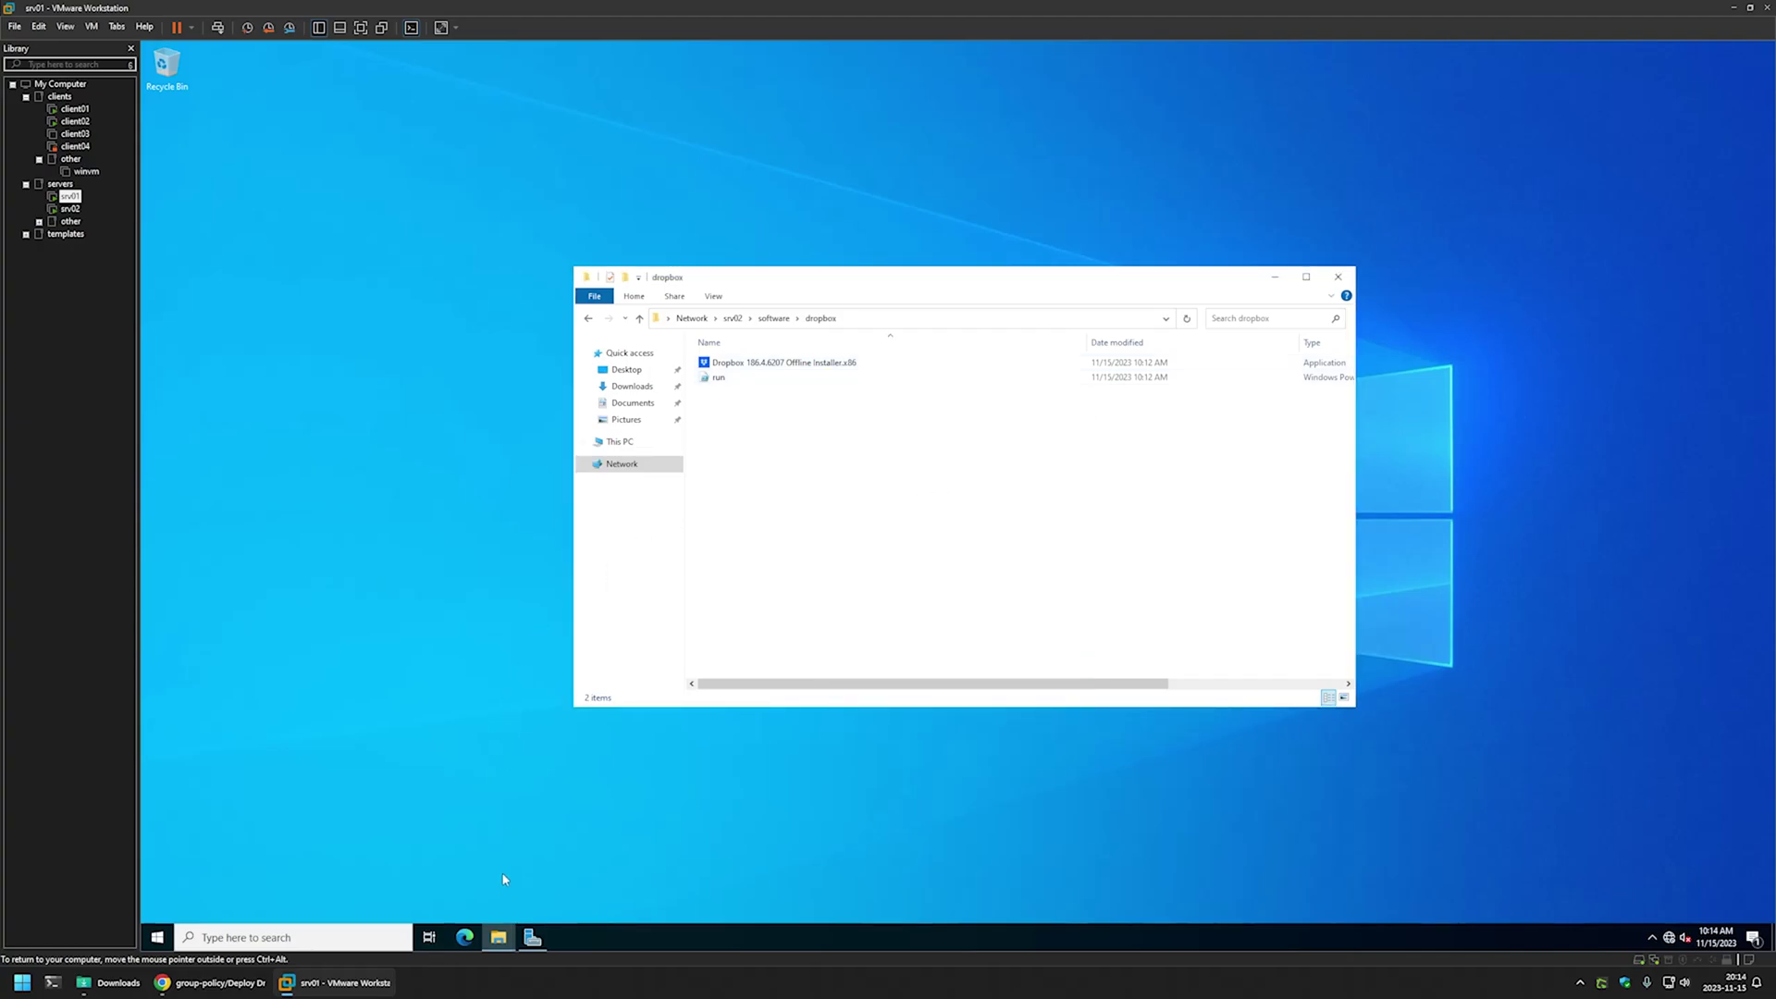
{"action": "left_click", "coordinate": [532, 937]}
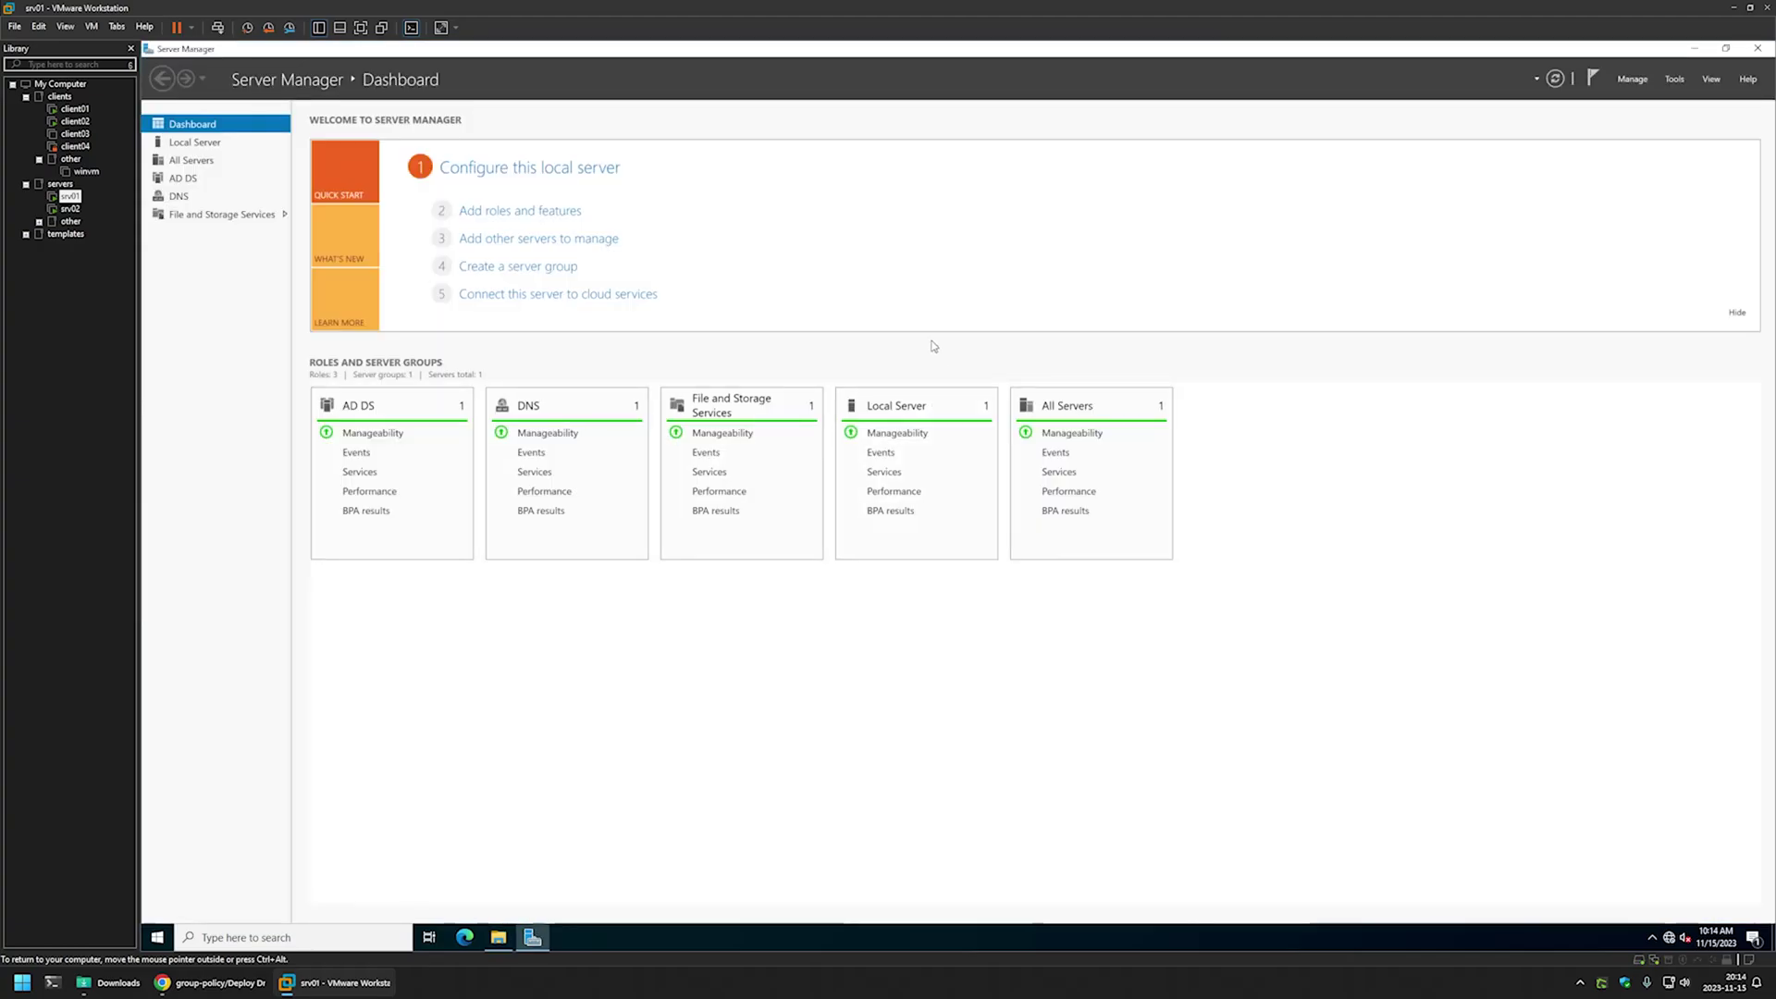
Launch Group Policy Management and create a new GPO under Group Policy Objects, starting the name 'Depl'
{"action": "left_click", "coordinate": [1672, 80]}
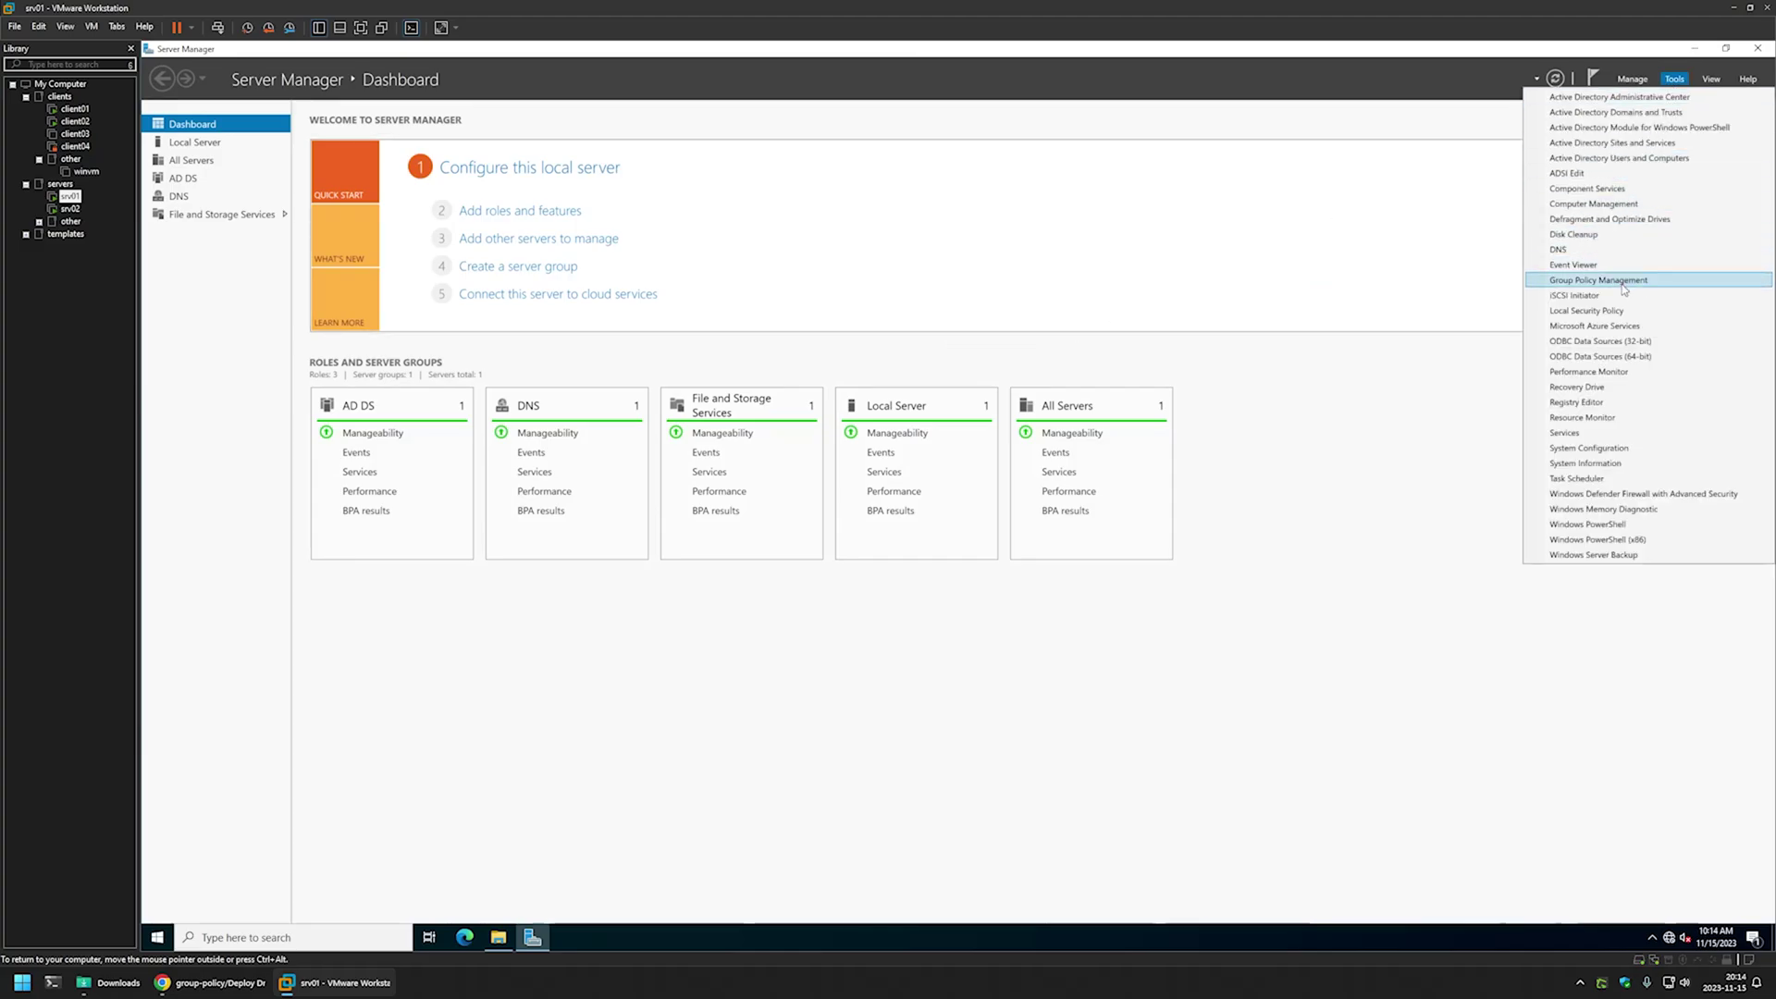
{"action": "left_click", "coordinate": [1598, 280]}
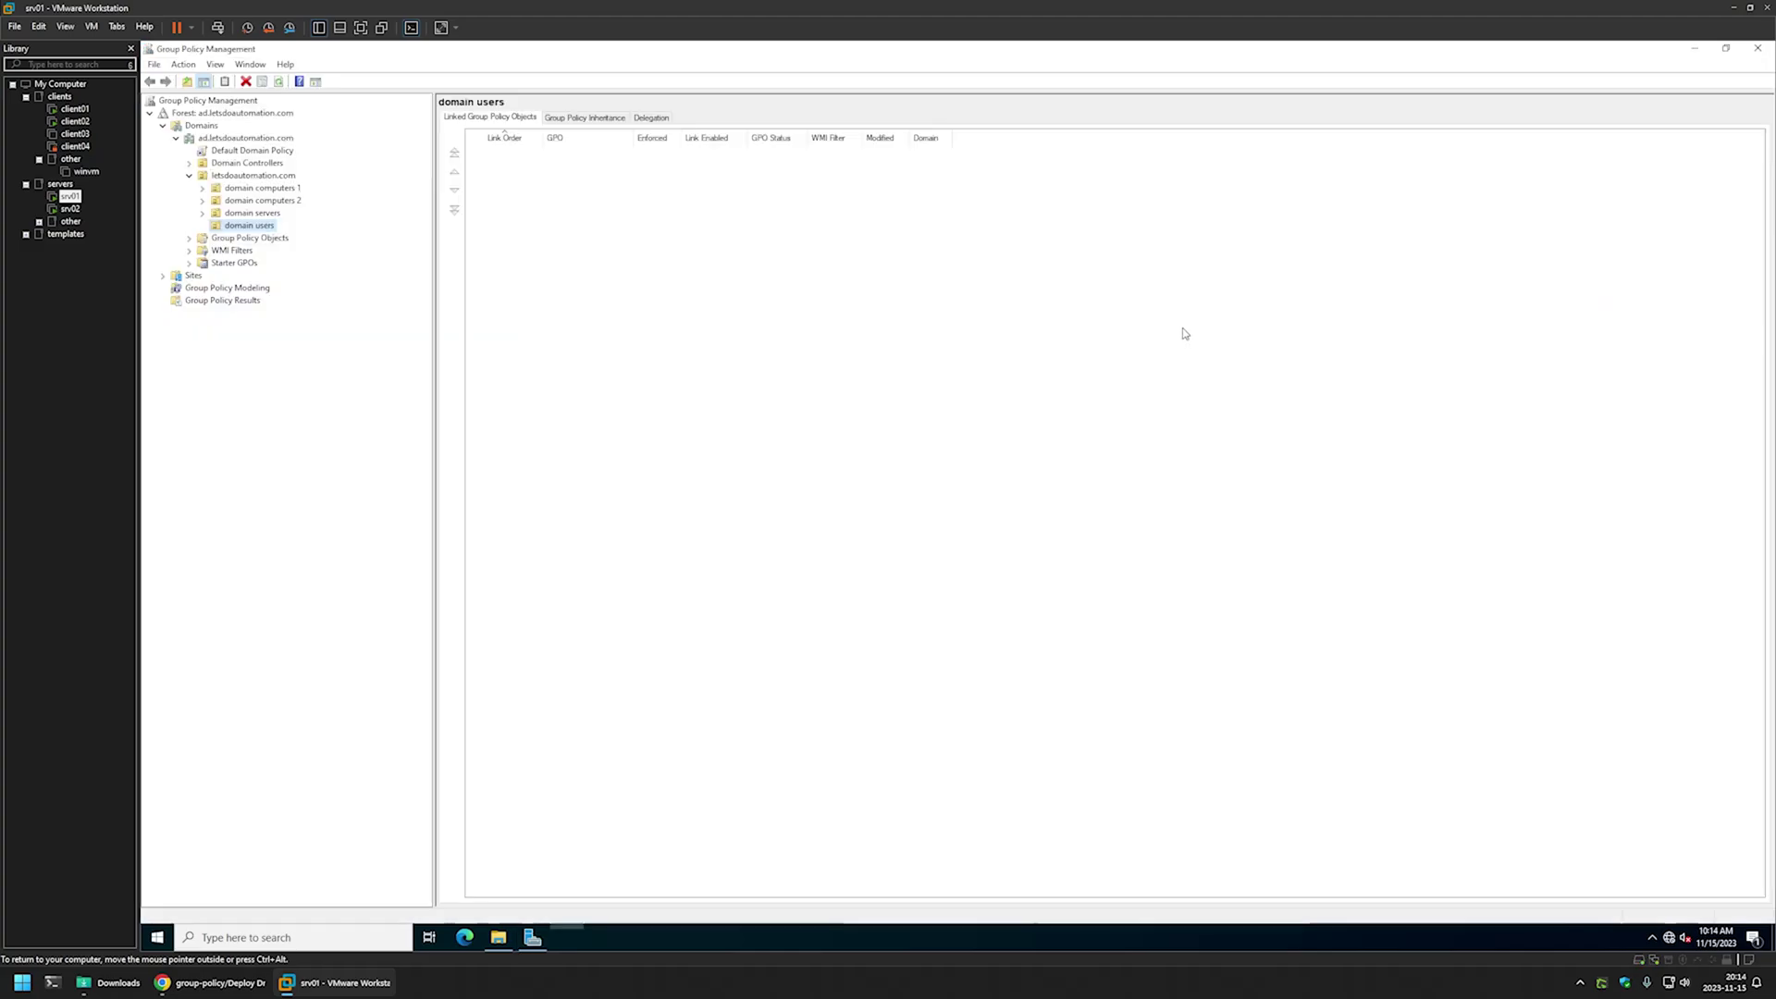
{"action": "right_click", "coordinate": [271, 241]}
{"action": "left_click", "coordinate": [301, 250]}
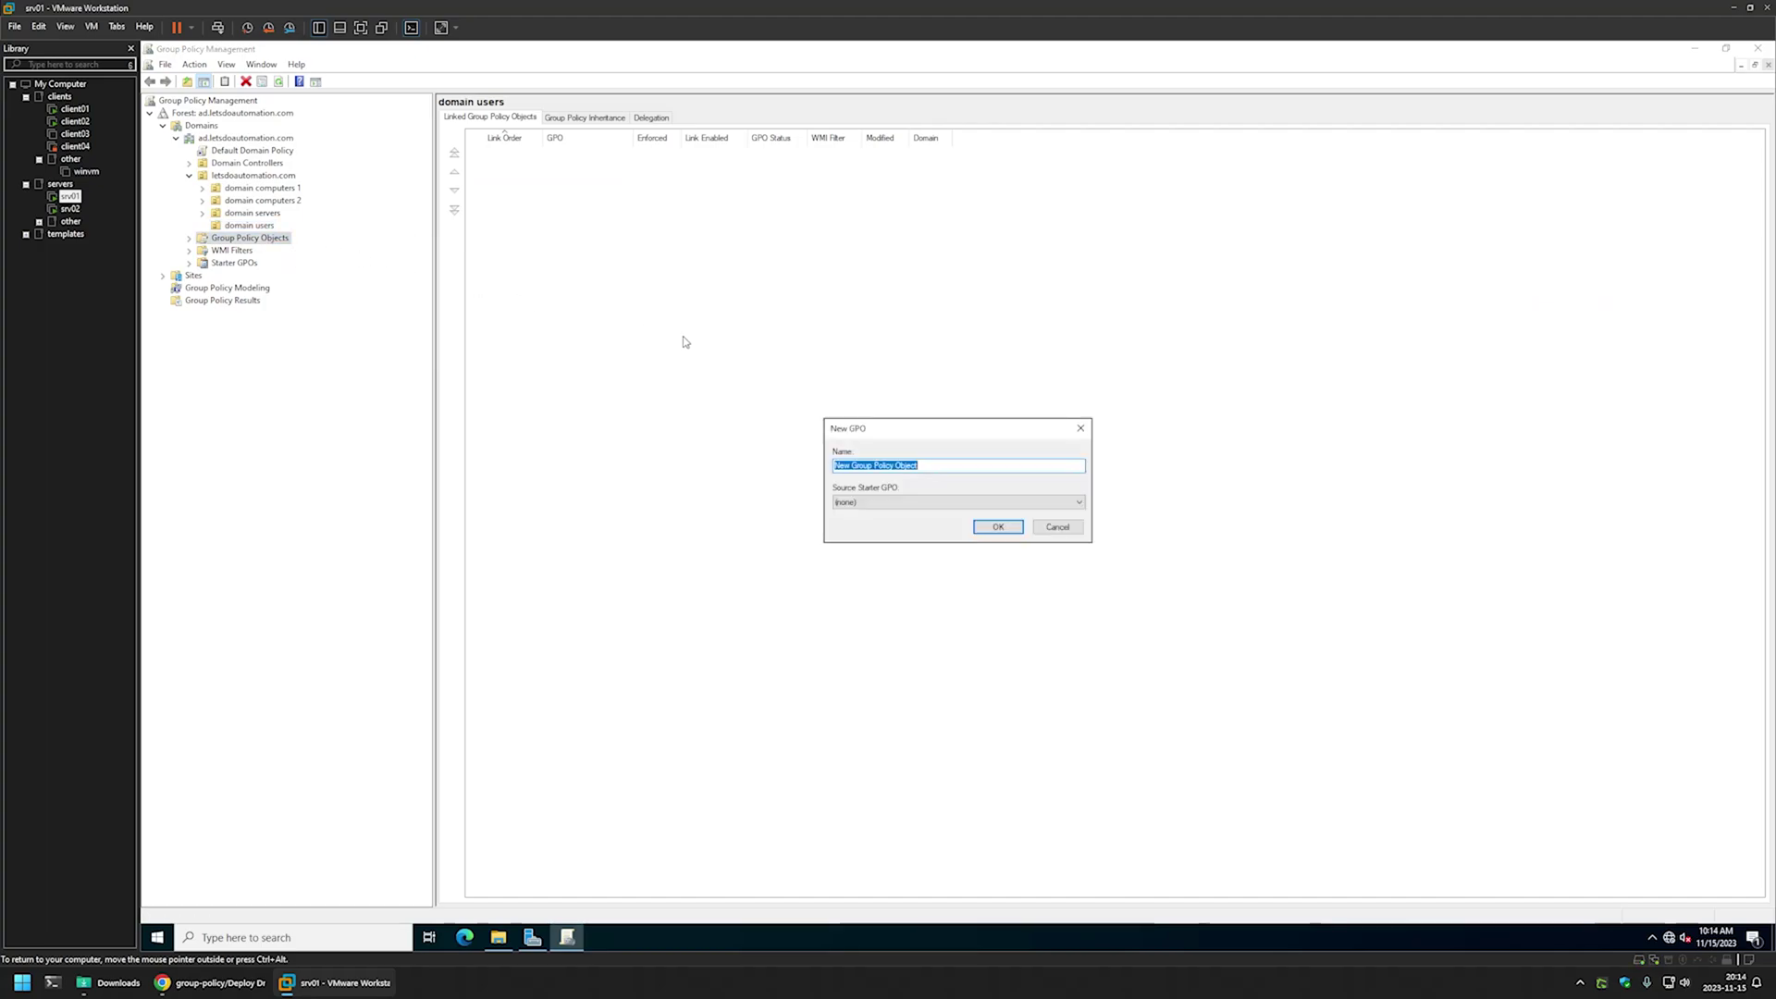
{"action": "type", "text": "Dep"}
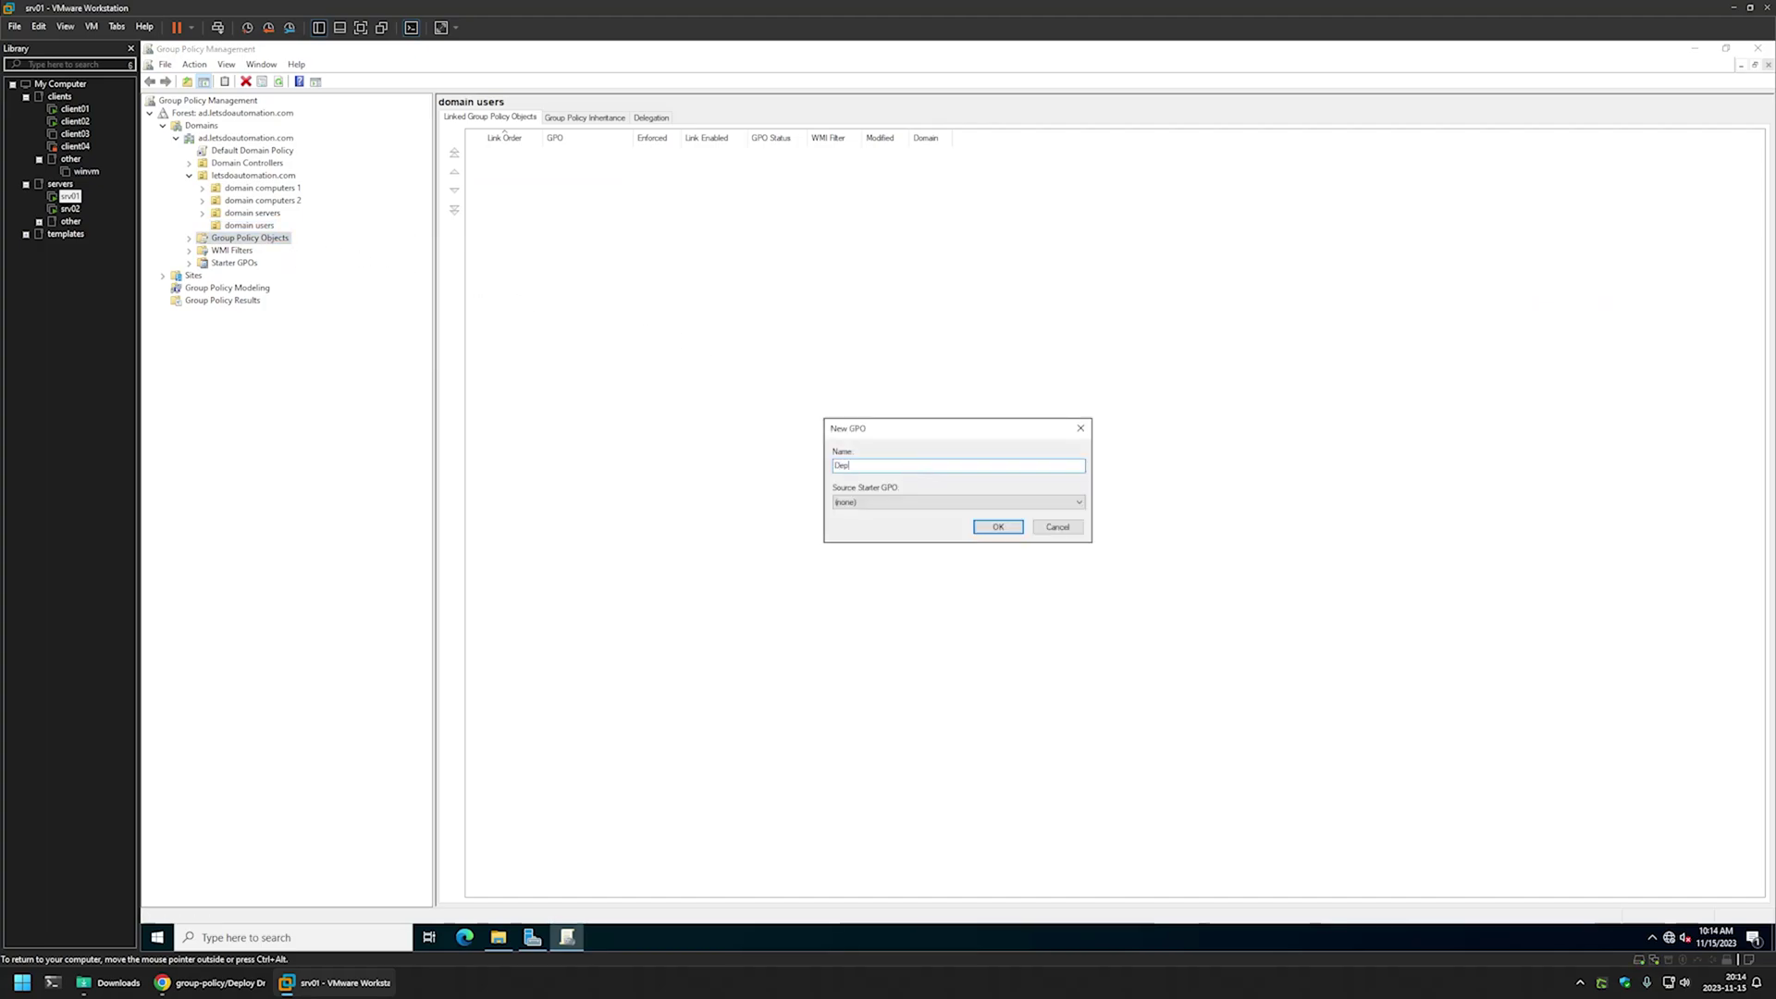
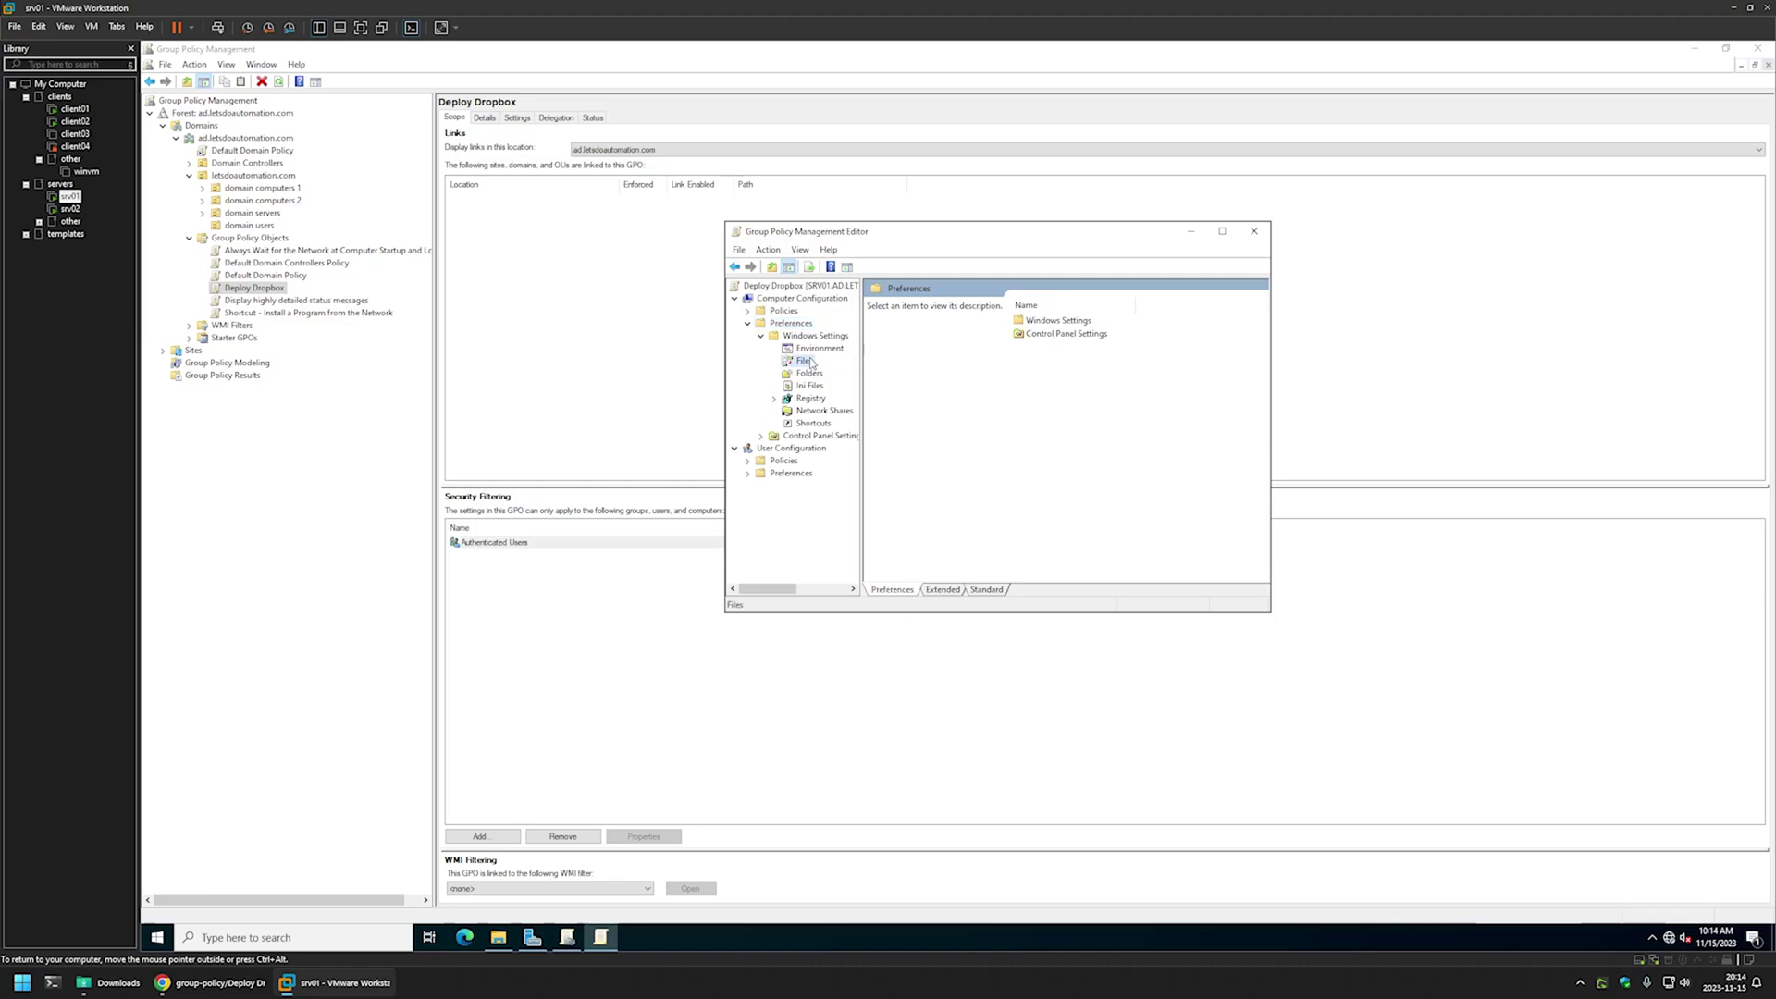
Create a new File preference item in the Deploy Dropbox GPO's Files pane
{"action": "right_click", "coordinate": [1053, 369]}
{"action": "mouse_move", "coordinate": [1082, 375]}
{"action": "left_click", "coordinate": [1178, 377]}
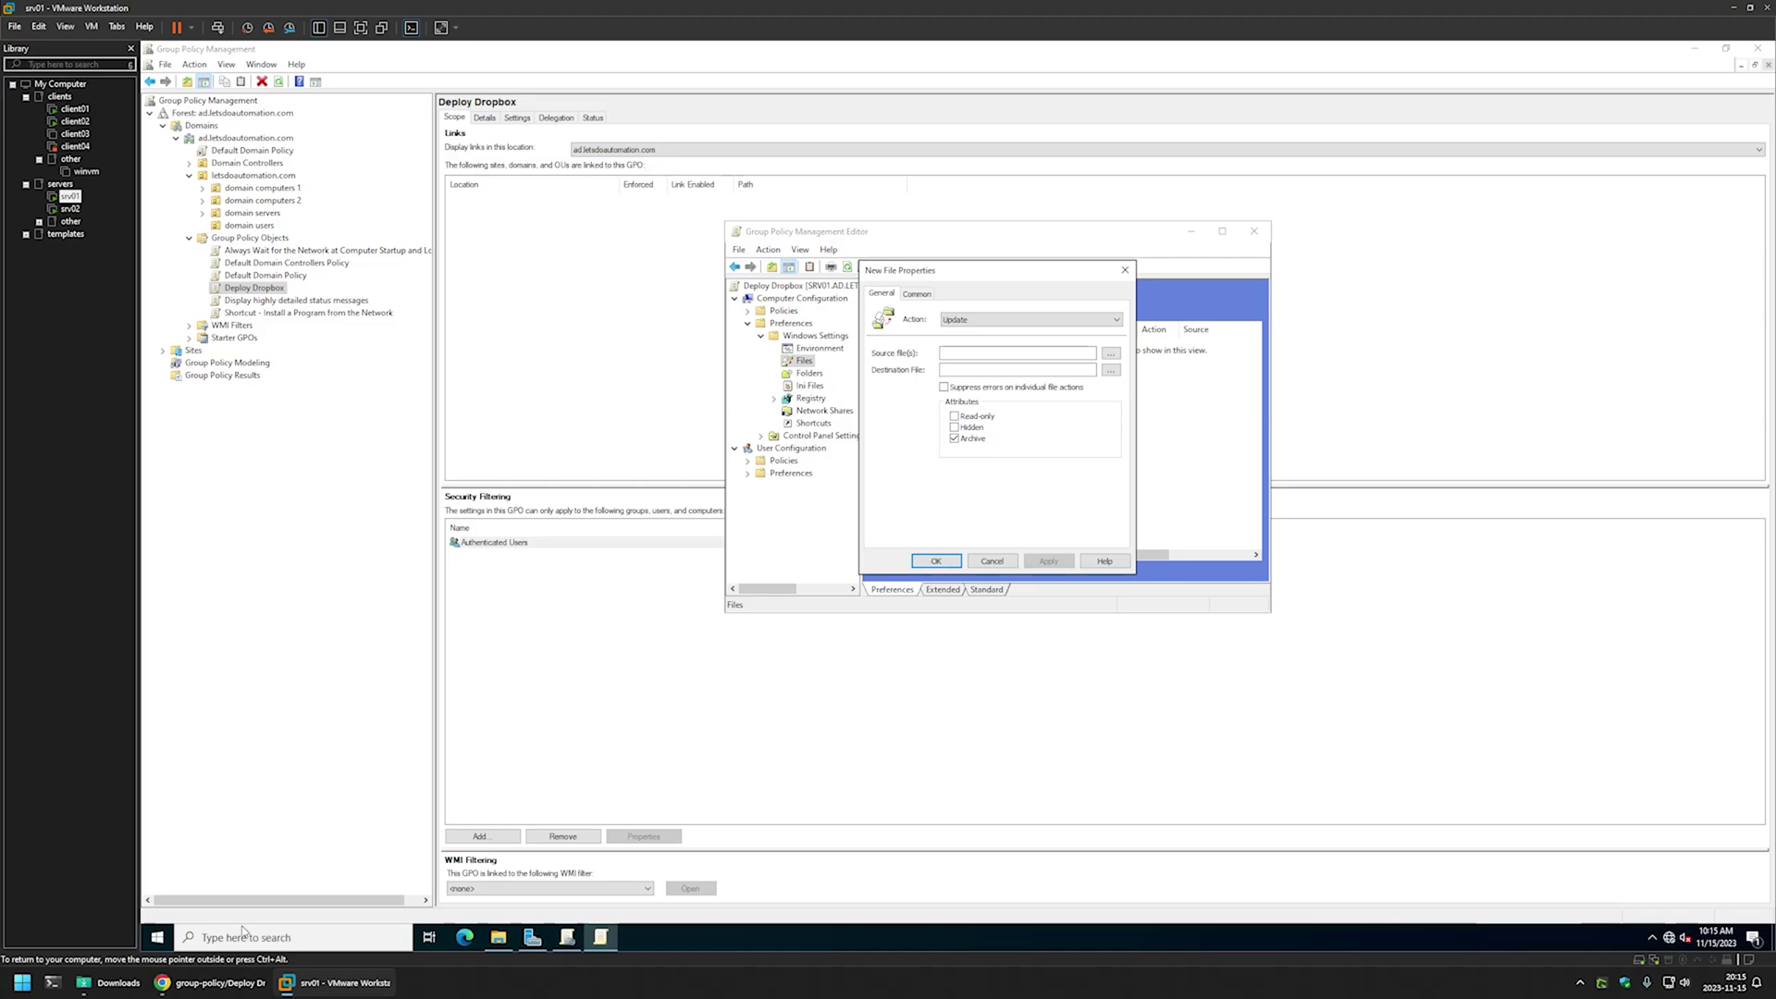
{"action": "left_click", "coordinate": [220, 983]}
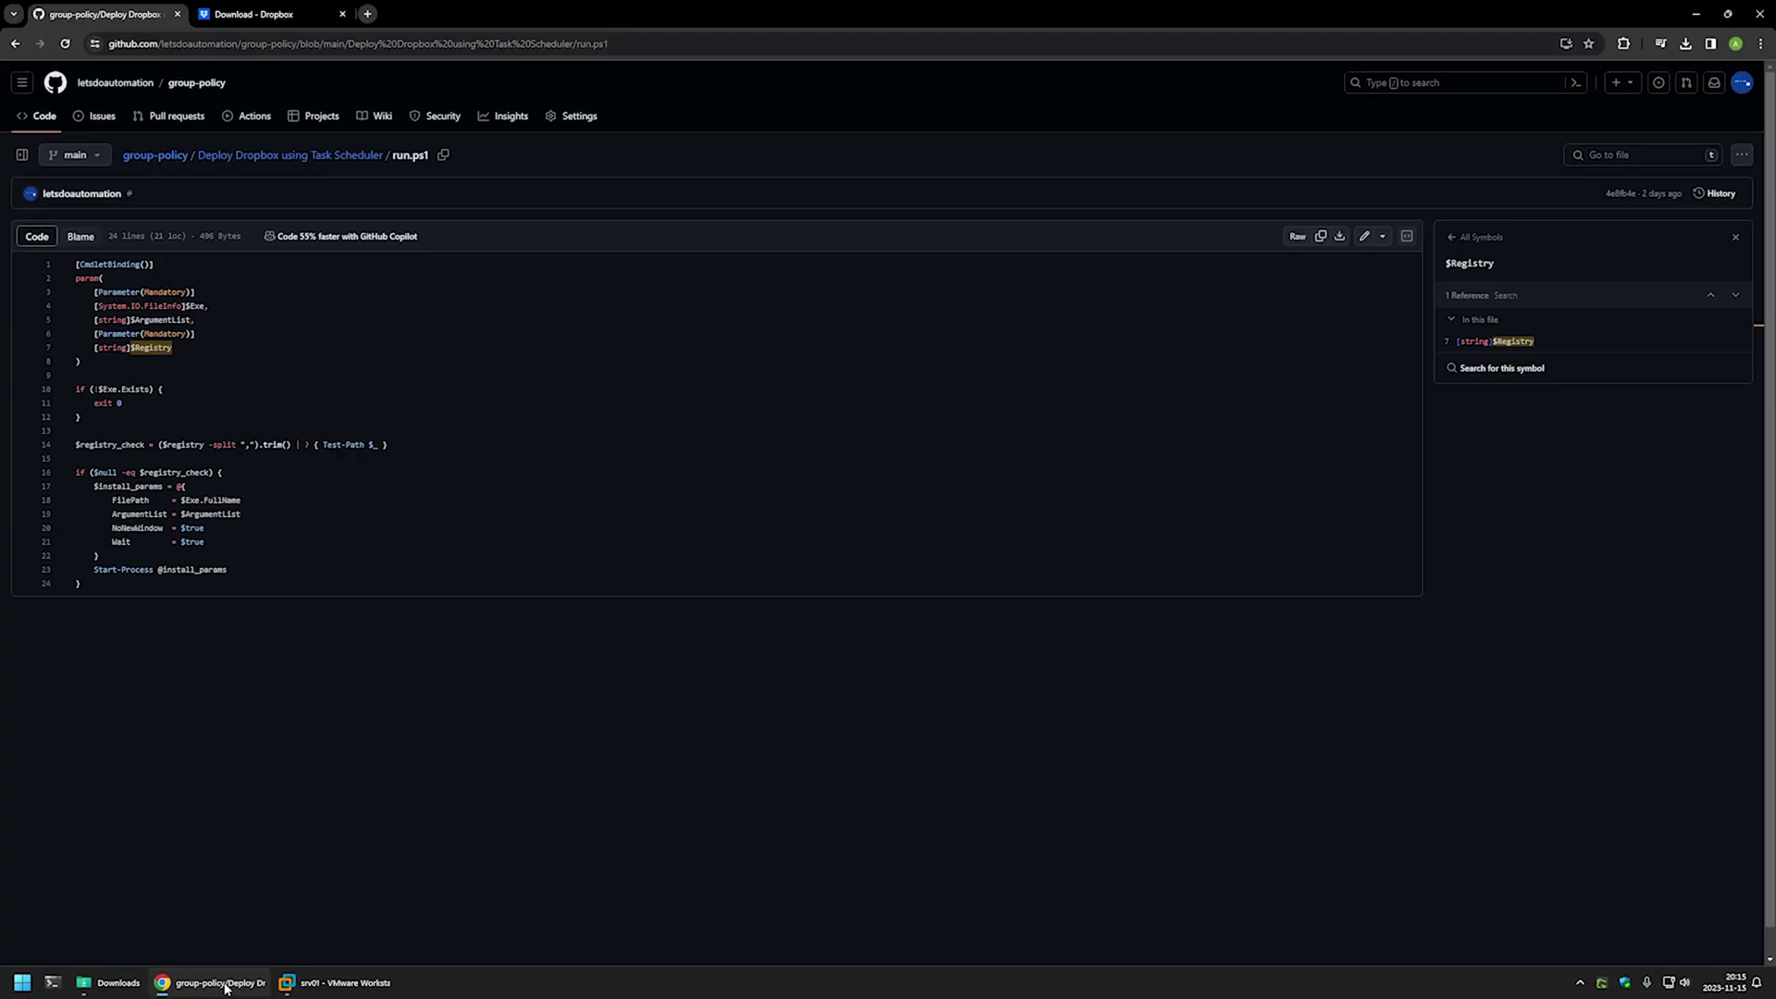
Paste the readme's \\srv02 Dropbox 186.4.6207 Offline Installer.x86.exe path into Source file(s)
{"action": "left_click", "coordinate": [296, 156]}
{"action": "scroll", "coordinate": [638, 480], "scroll_direction": "down", "scroll_amount": 5}
{"action": "left_click_drag", "start_coordinate": [532, 296], "coordinate": [660, 296]}
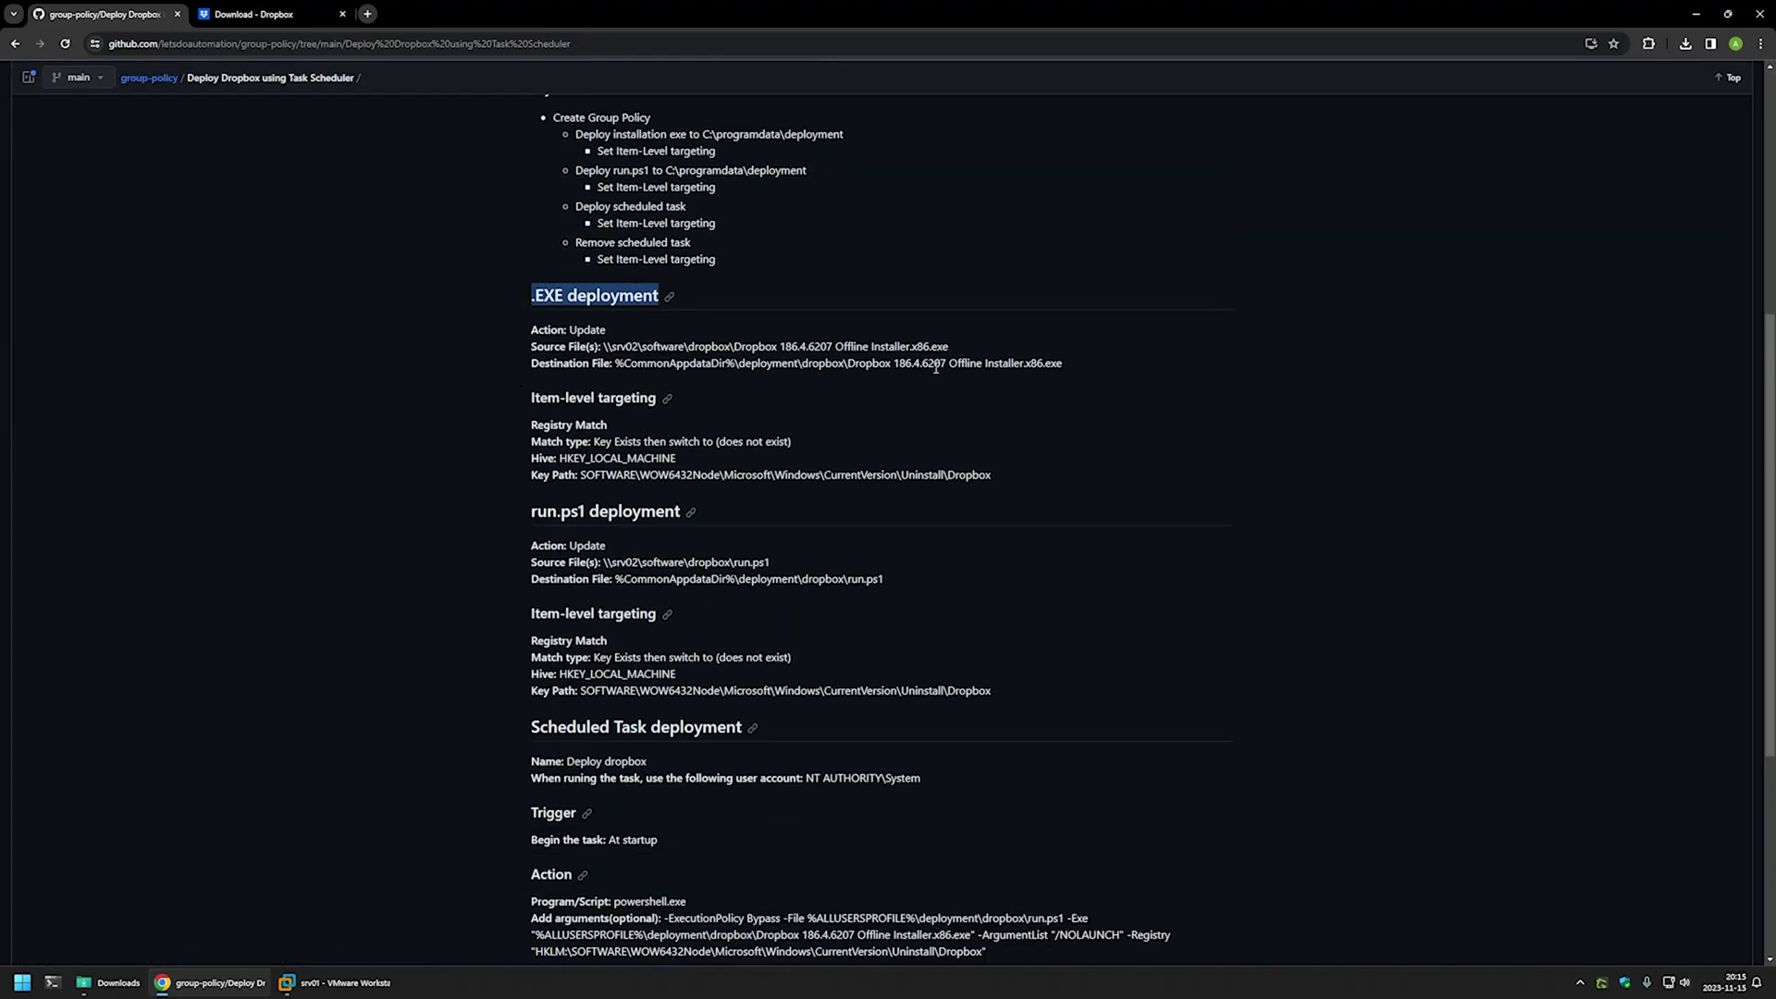
{"action": "left_click_drag", "start_coordinate": [1072, 362], "coordinate": [527, 347]}
{"action": "left_click_drag", "start_coordinate": [949, 347], "coordinate": [605, 344]}
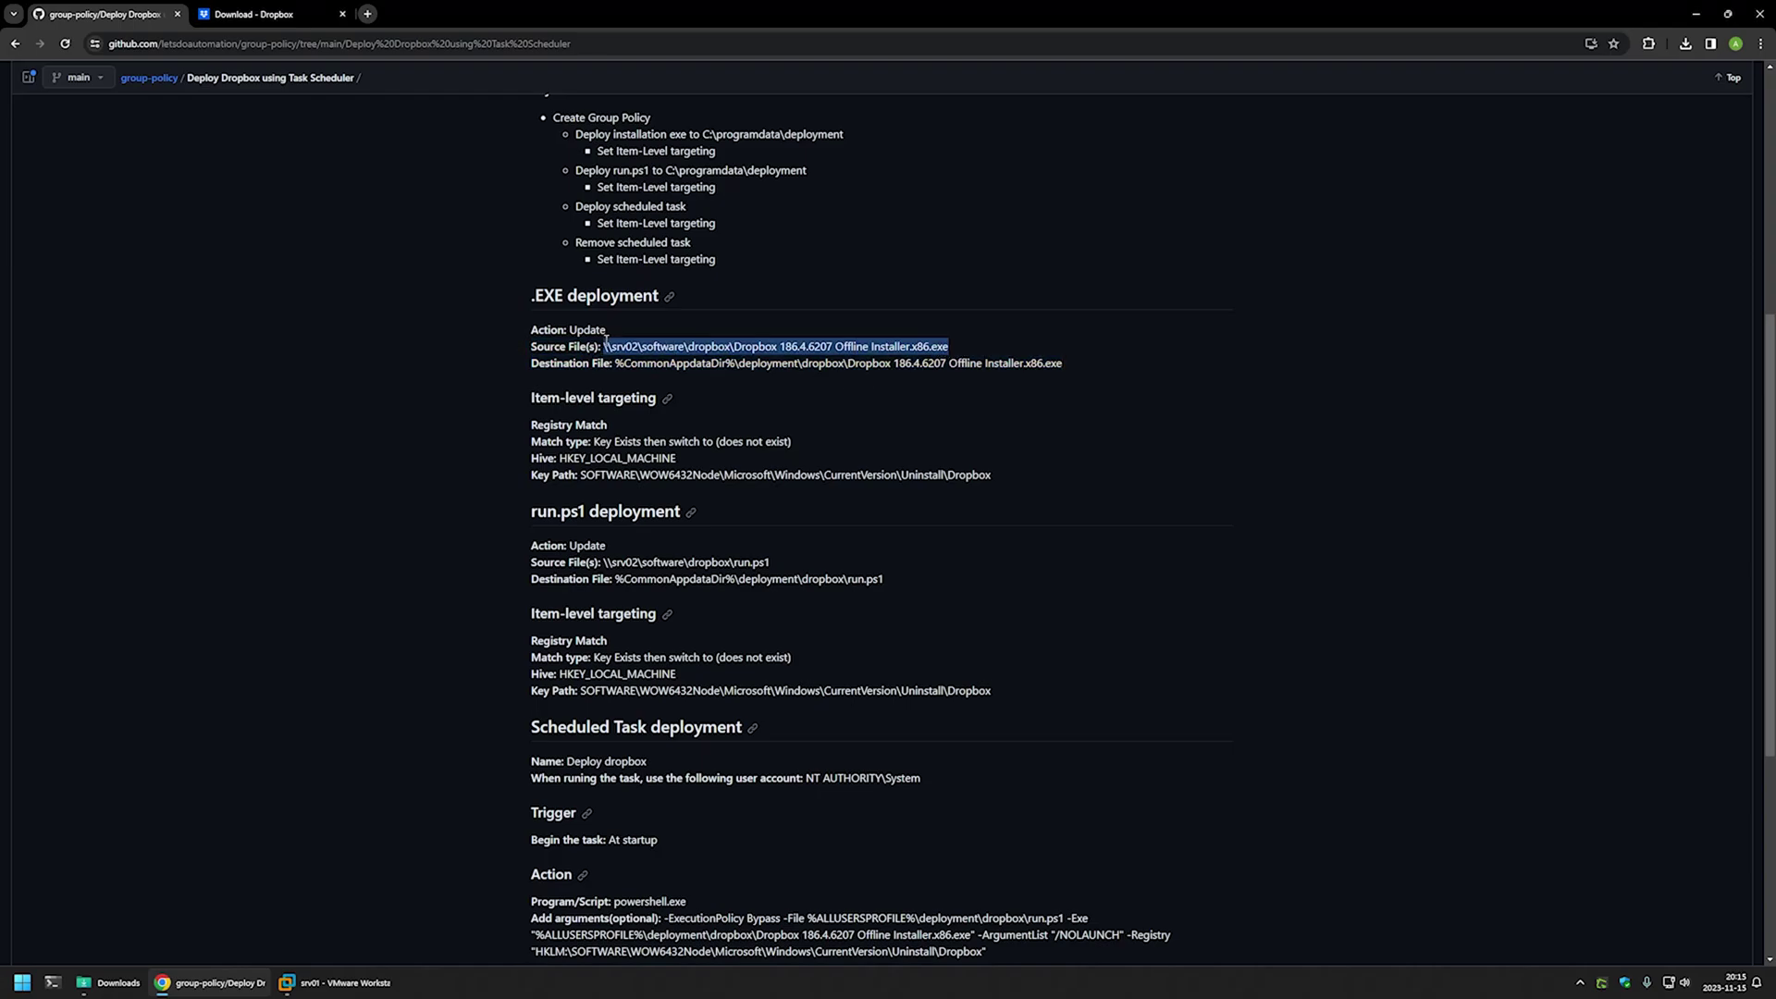
{"action": "right_click", "coordinate": [631, 339]}
{"action": "left_click", "coordinate": [666, 349]}
{"action": "left_click", "coordinate": [338, 983]}
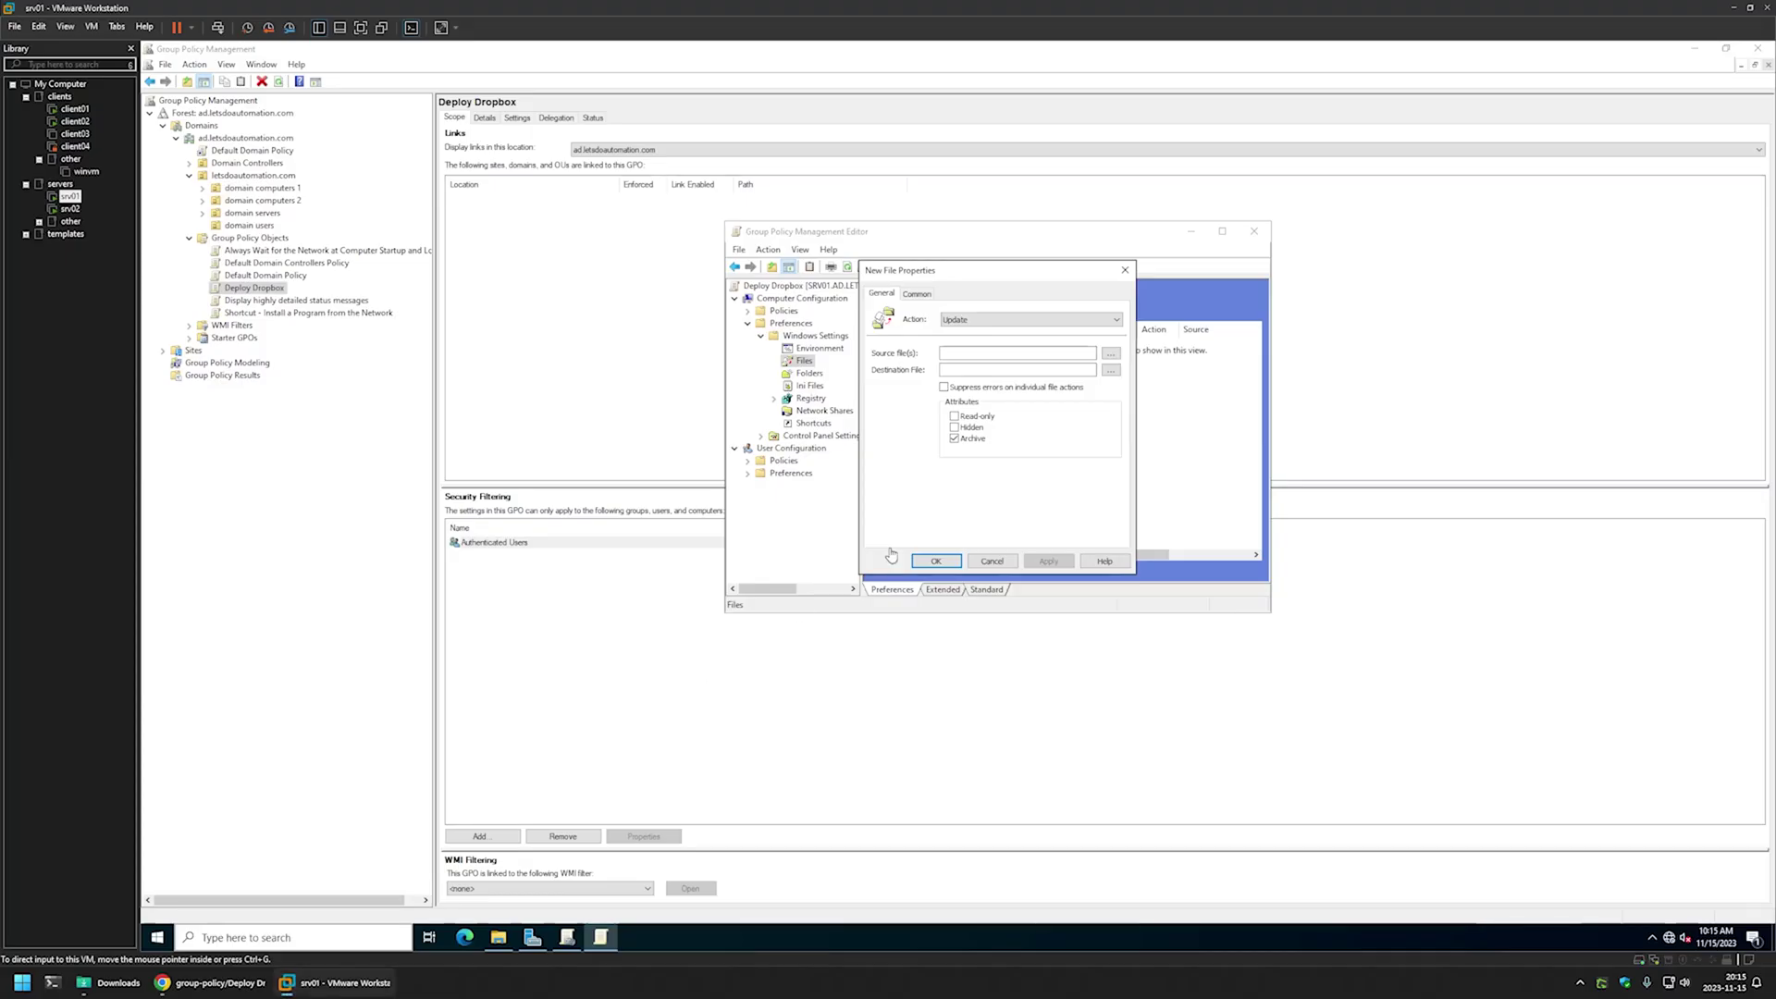
{"action": "key", "text": "ctrl+v"}
Copy the installer's destination file path from the Deploy Dropbox readme
{"action": "left_click", "coordinate": [256, 986]}
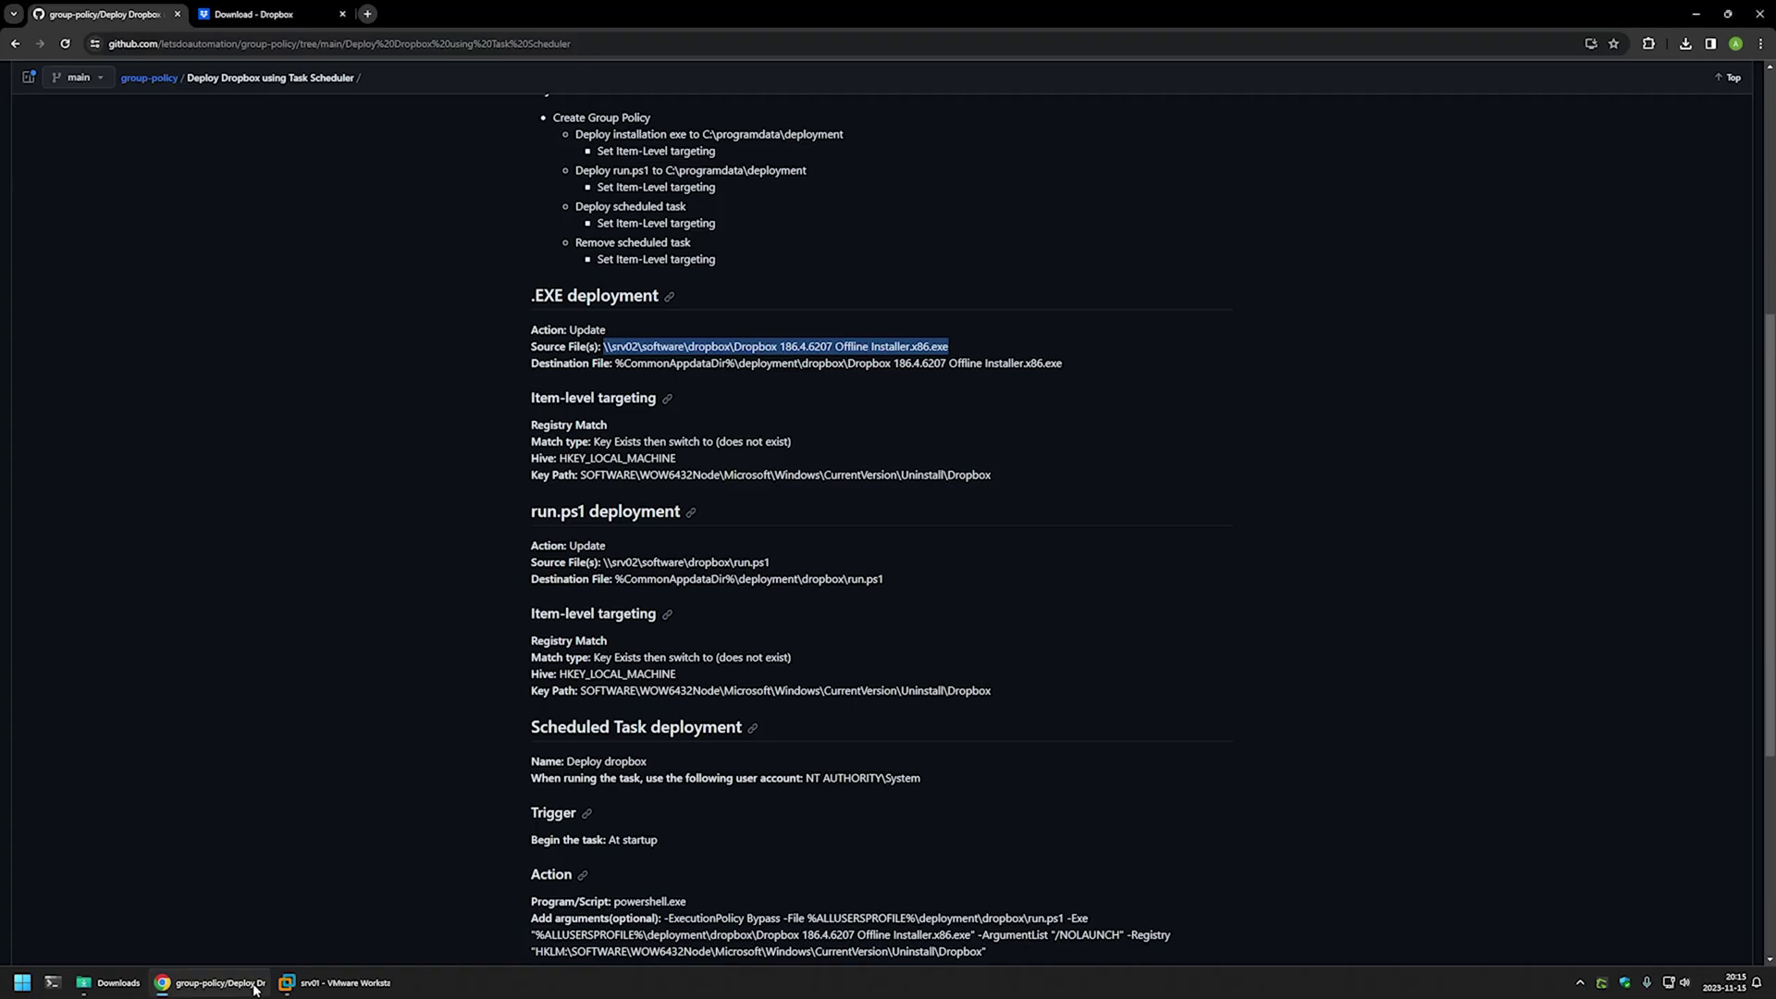
{"action": "left_click", "coordinate": [1088, 369]}
{"action": "left_click_drag", "start_coordinate": [1054, 362], "coordinate": [739, 364]}
{"action": "right_click", "coordinate": [615, 364]}
{"action": "left_click", "coordinate": [659, 376]}
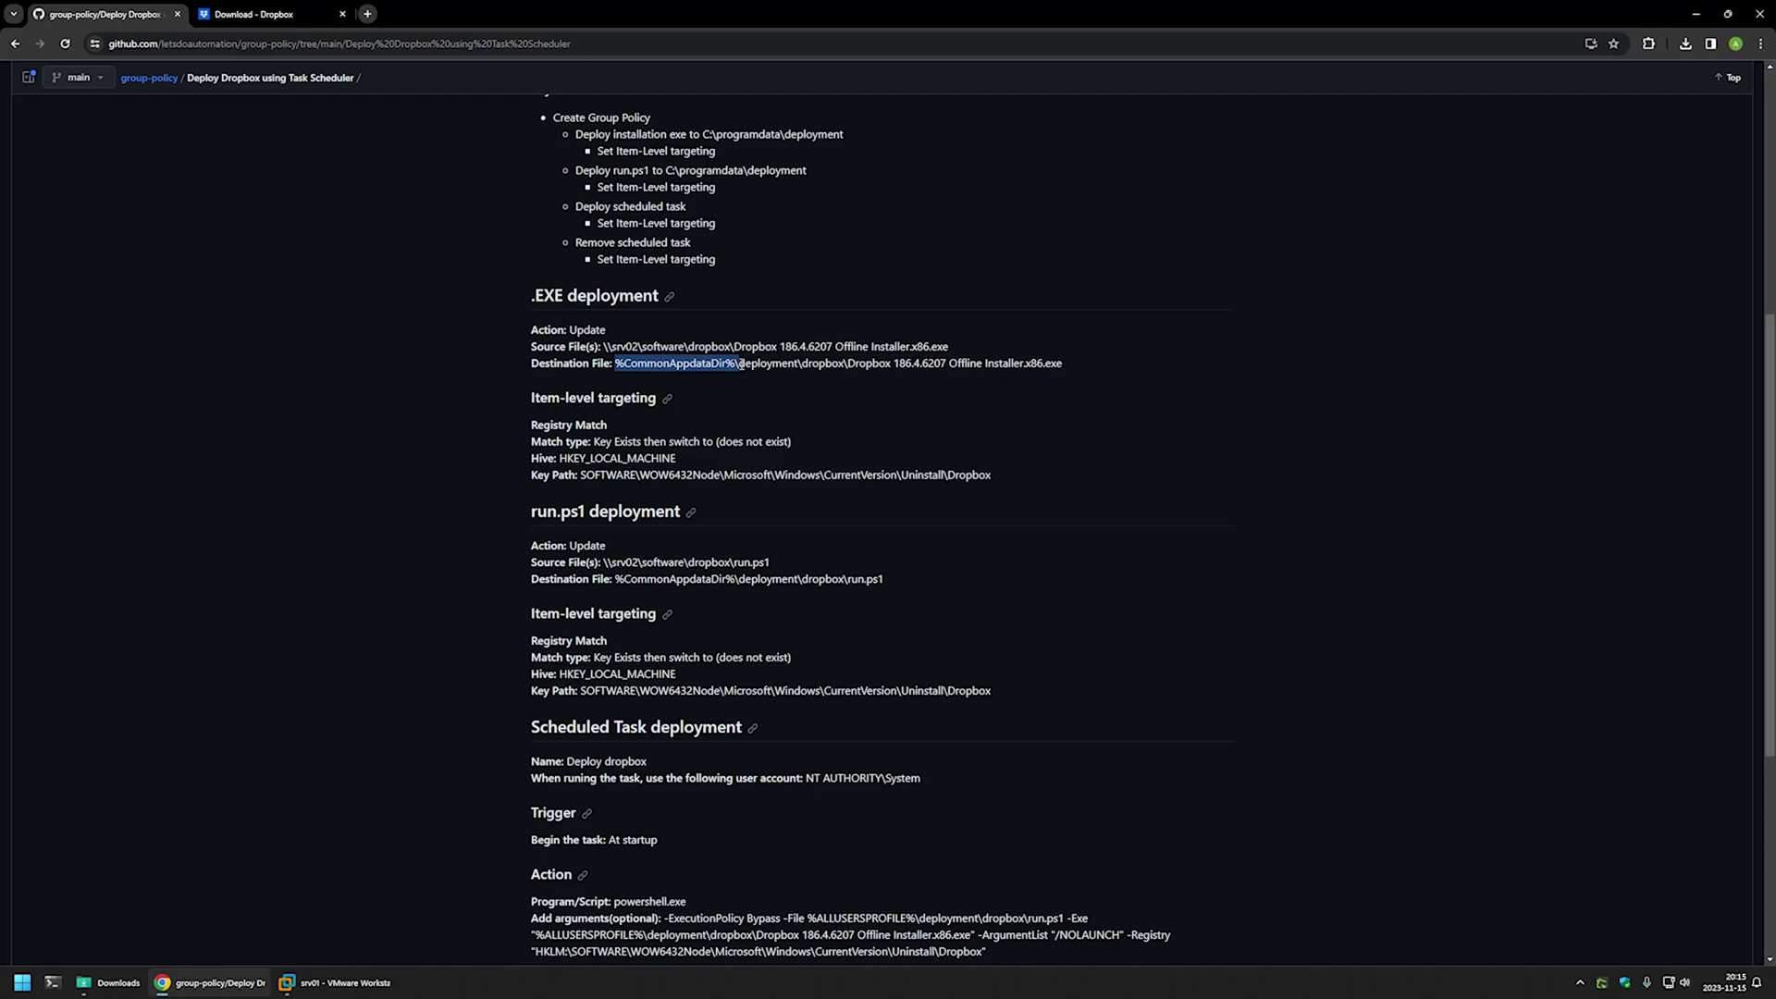
{"action": "left_click", "coordinate": [338, 982]}
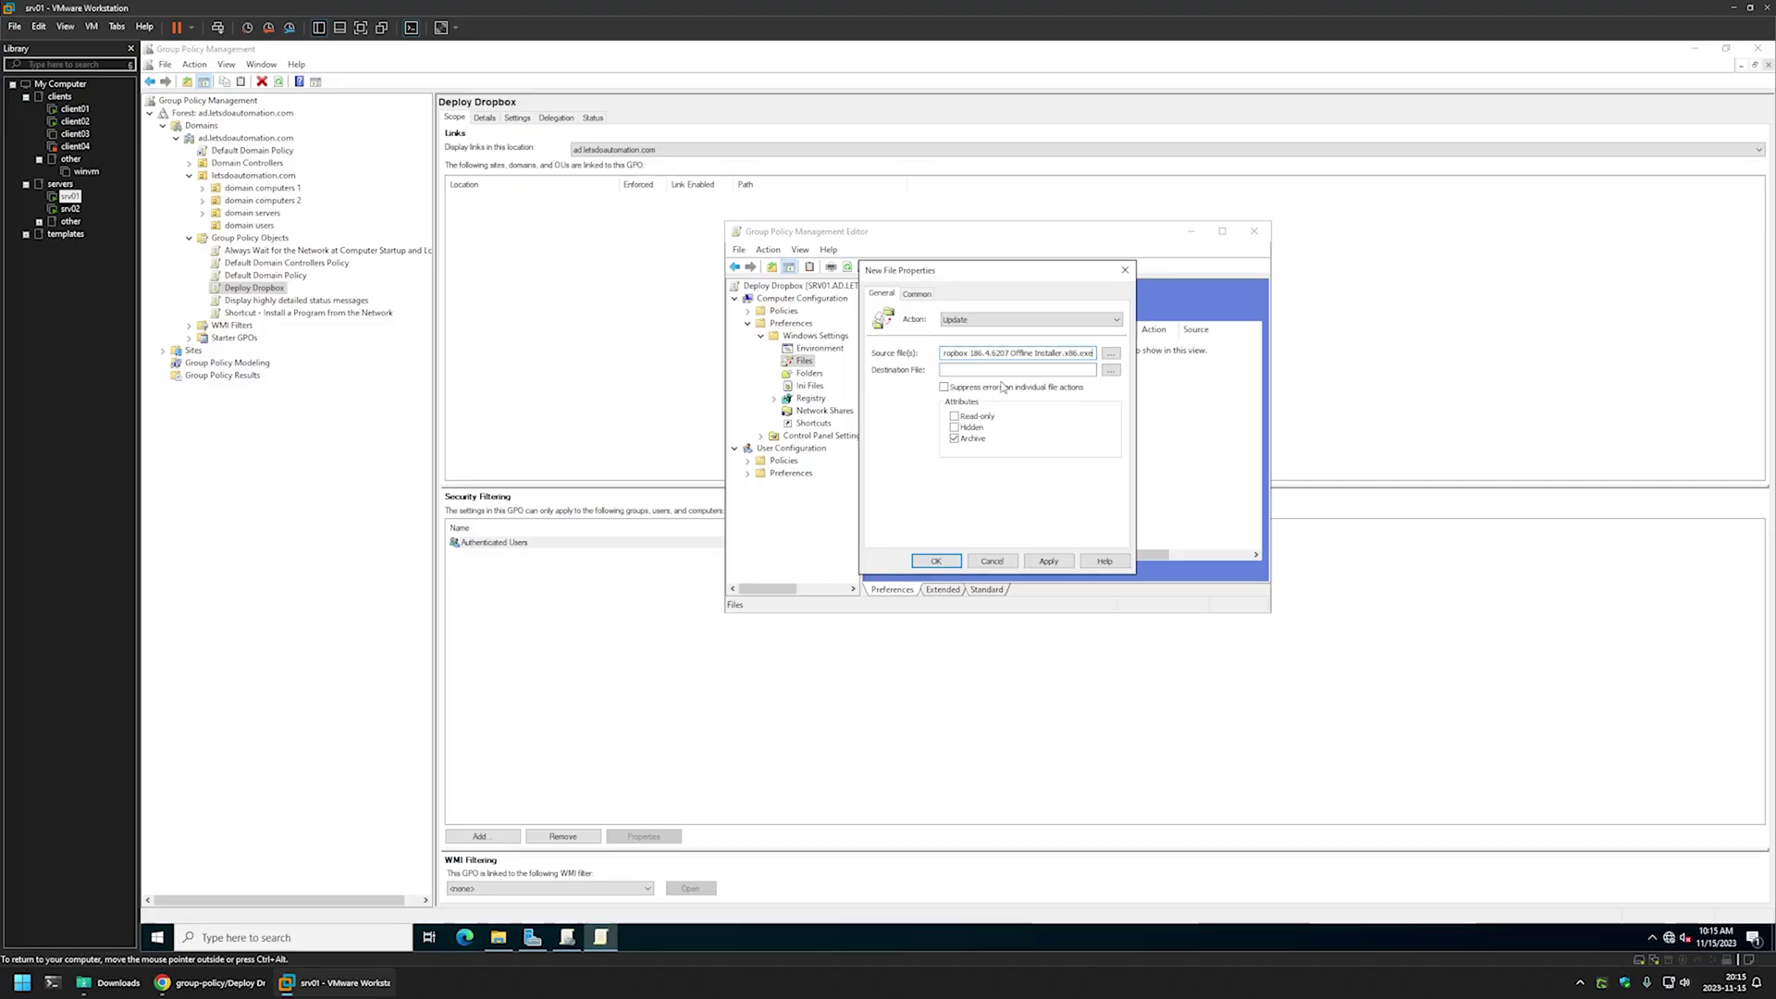
Check the %CommonAppdataDir%\deployment\dropbox destination, enable Item-level targeting, and open the Targeting Editor
{"action": "left_click_drag", "start_coordinate": [1008, 370], "coordinate": [892, 370]}
{"action": "left_click_drag", "start_coordinate": [1063, 353], "coordinate": [887, 355]}
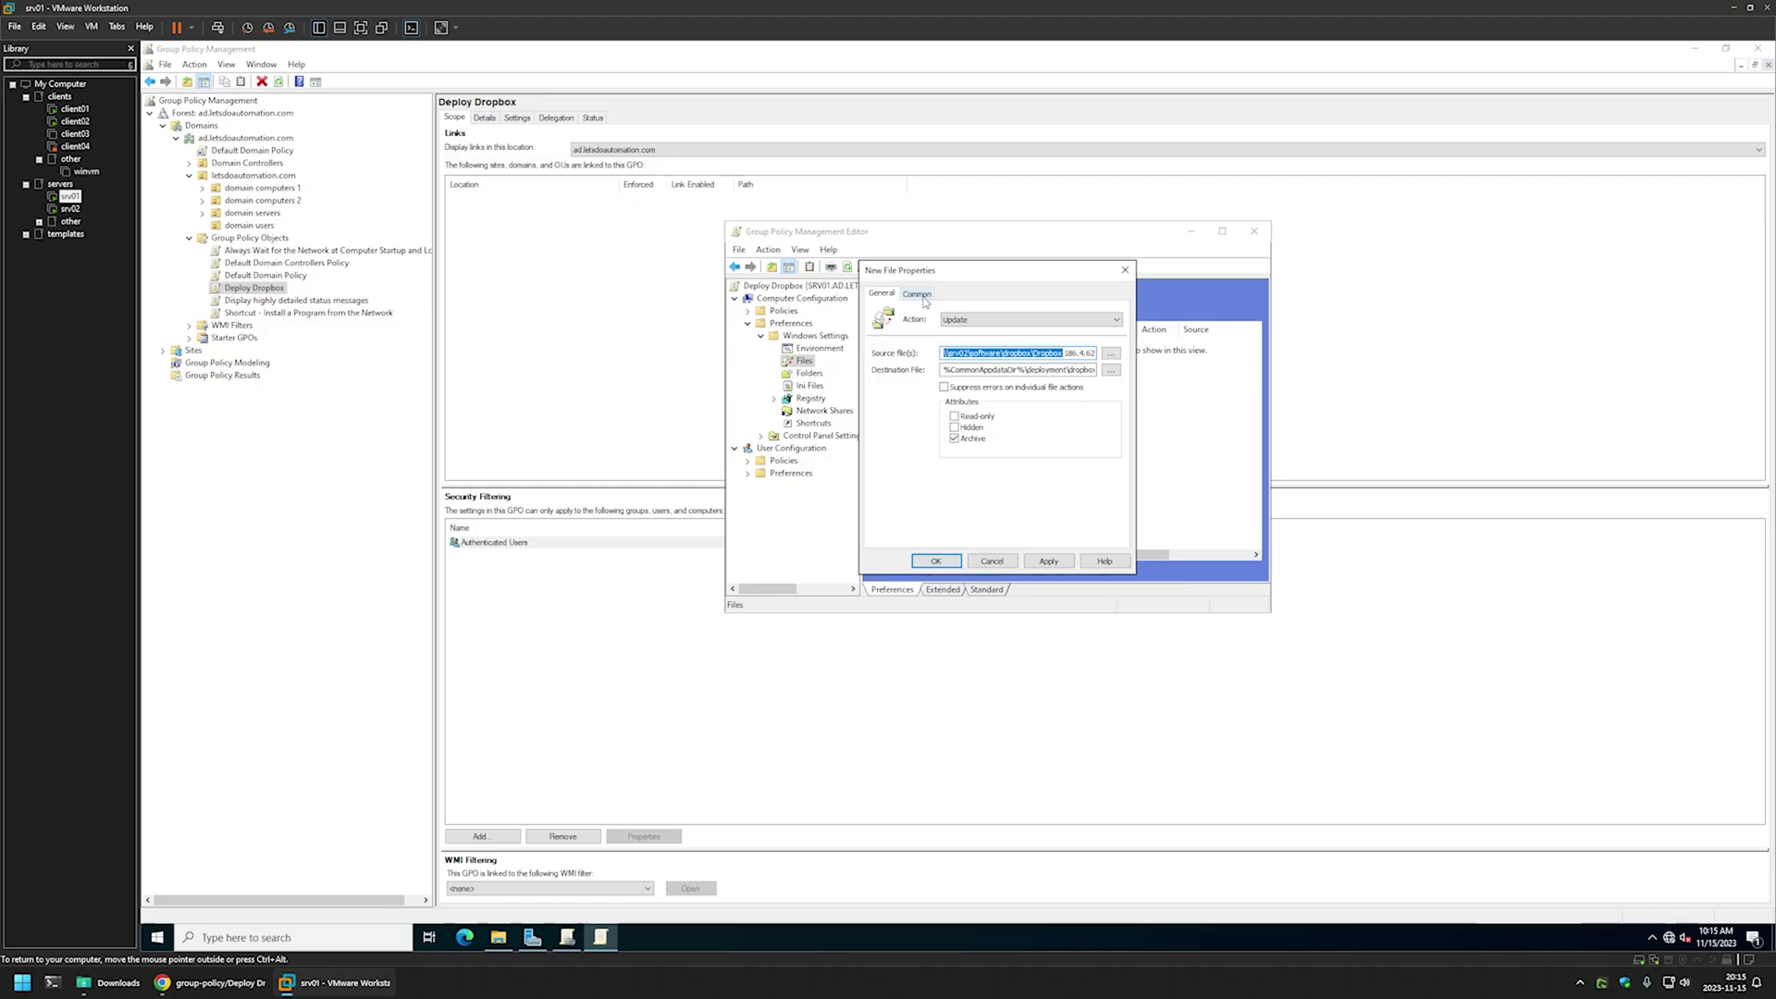
{"action": "left_click", "coordinate": [919, 294]}
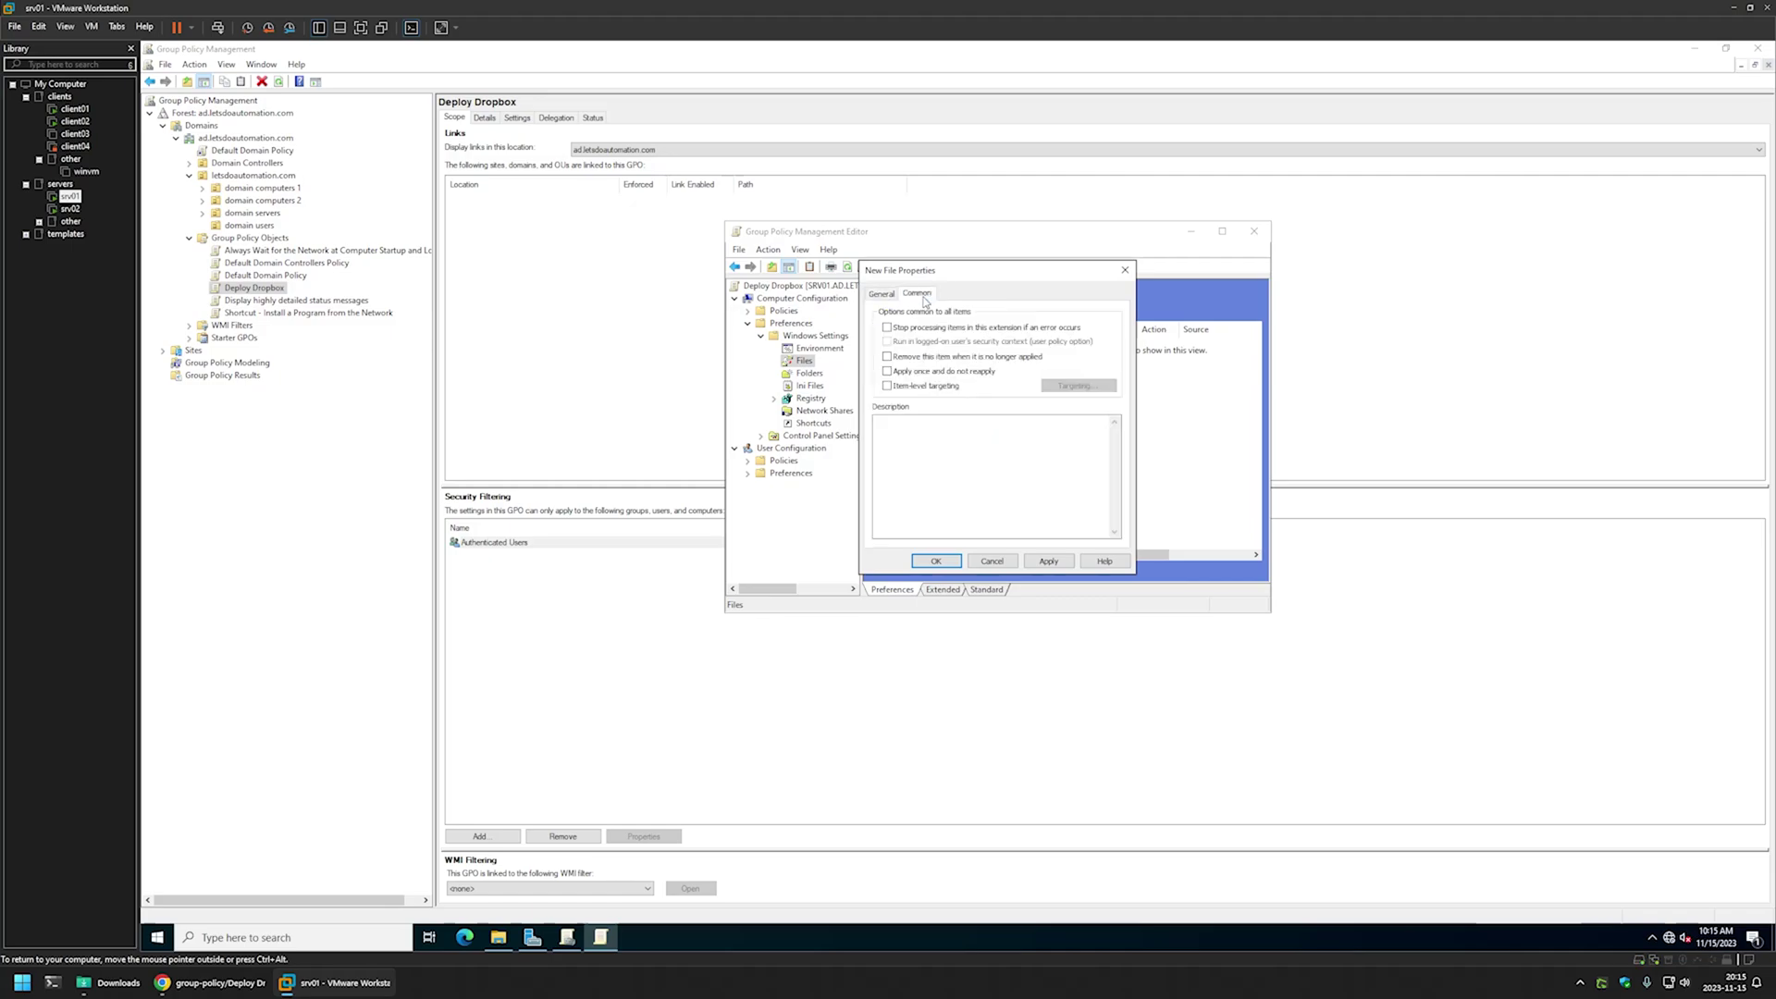
{"action": "left_click", "coordinate": [905, 388]}
{"action": "left_click", "coordinate": [1078, 385]}
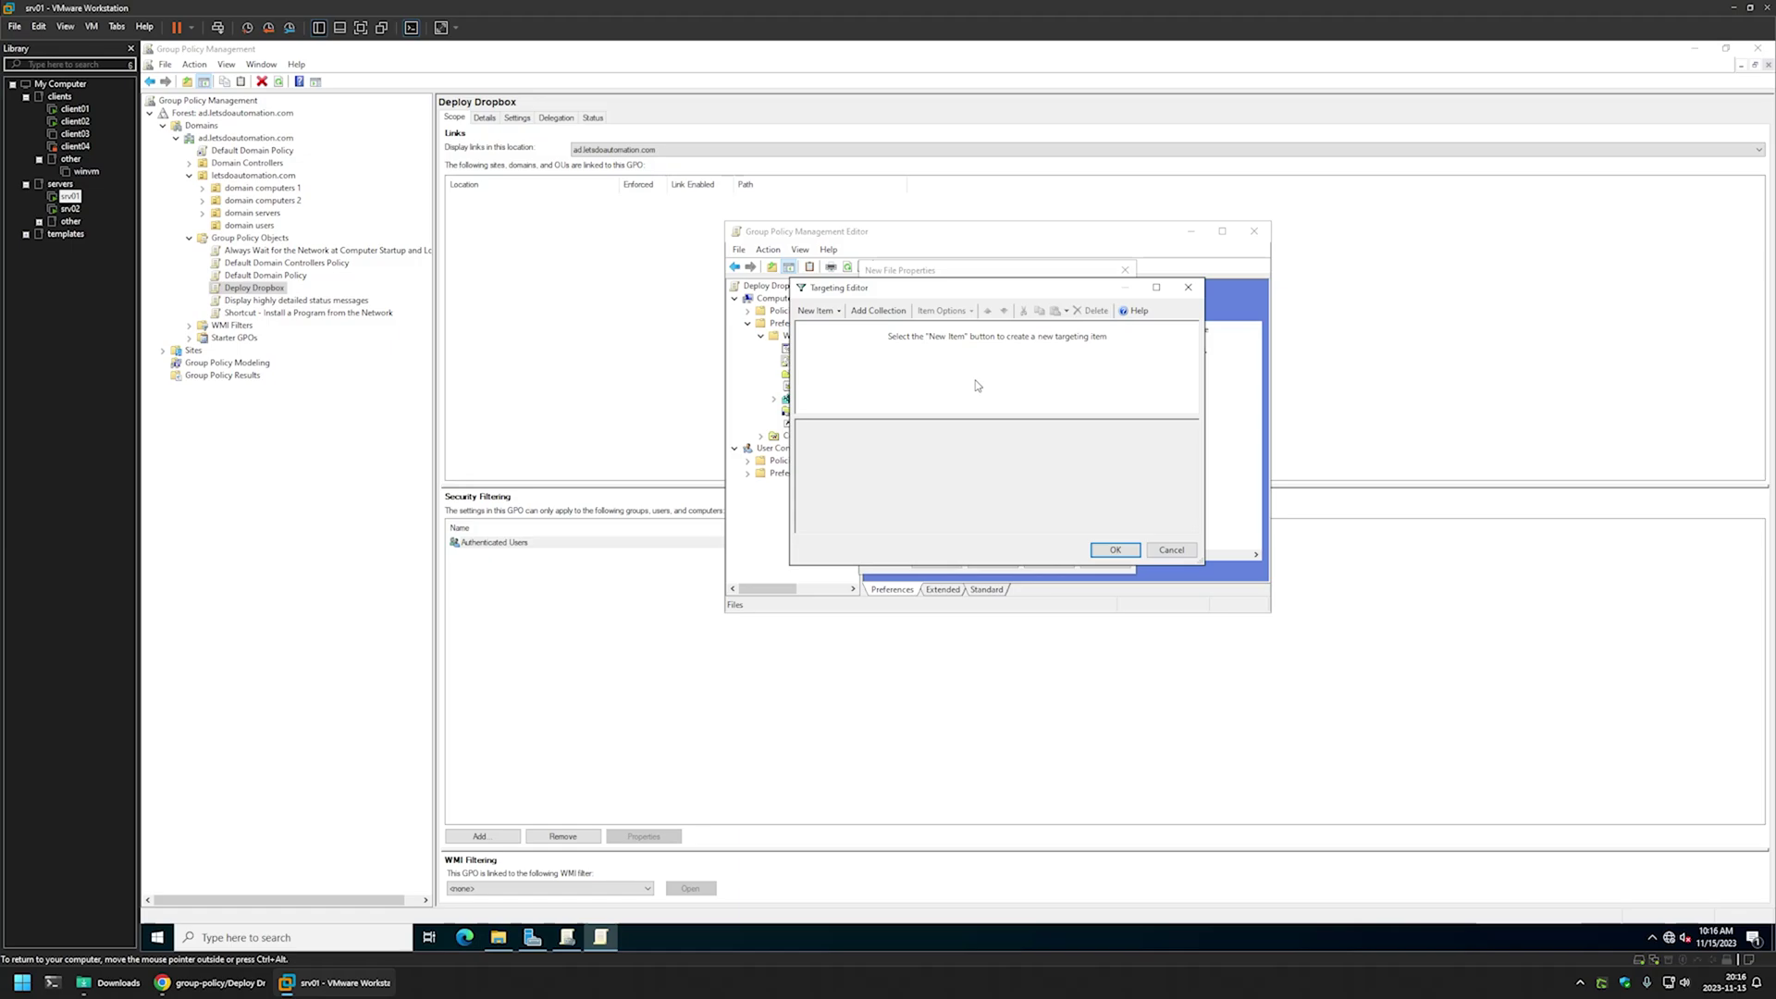
Add a Registry Match targeting item with hive HKEY_LOCAL_MACHINE
{"action": "left_click", "coordinate": [817, 312]}
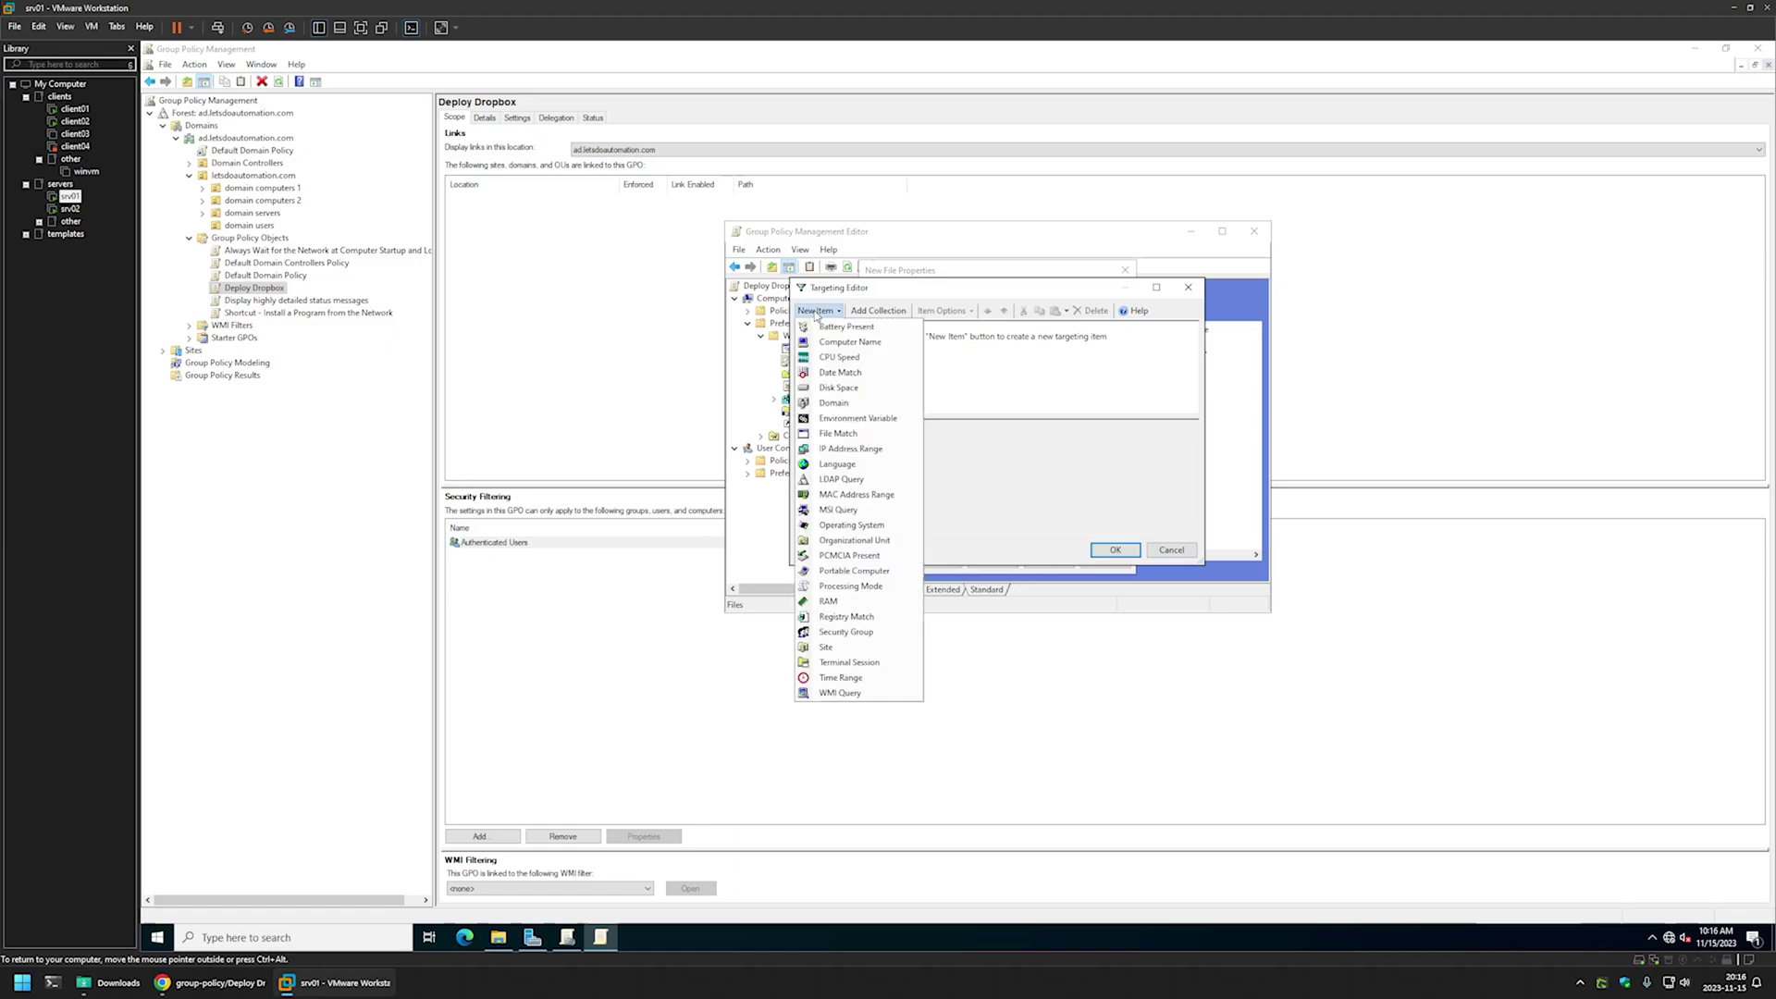
{"action": "left_click", "coordinate": [845, 616]}
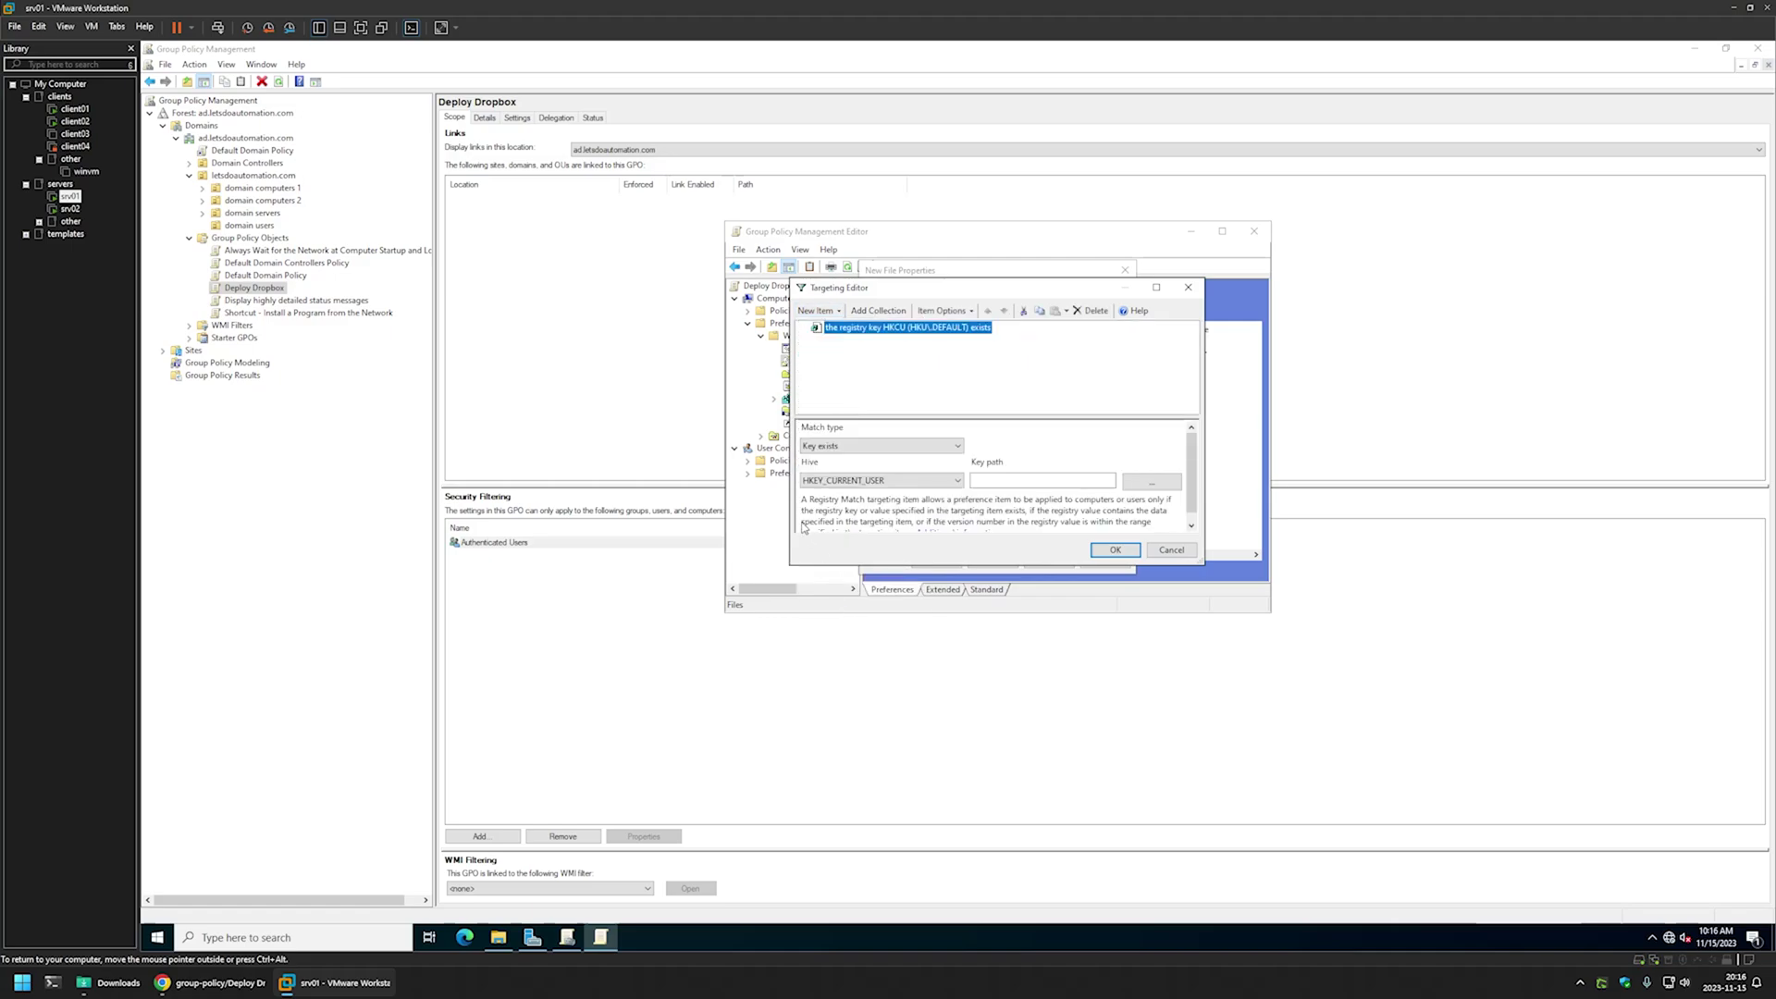
{"action": "left_click", "coordinate": [875, 480]}
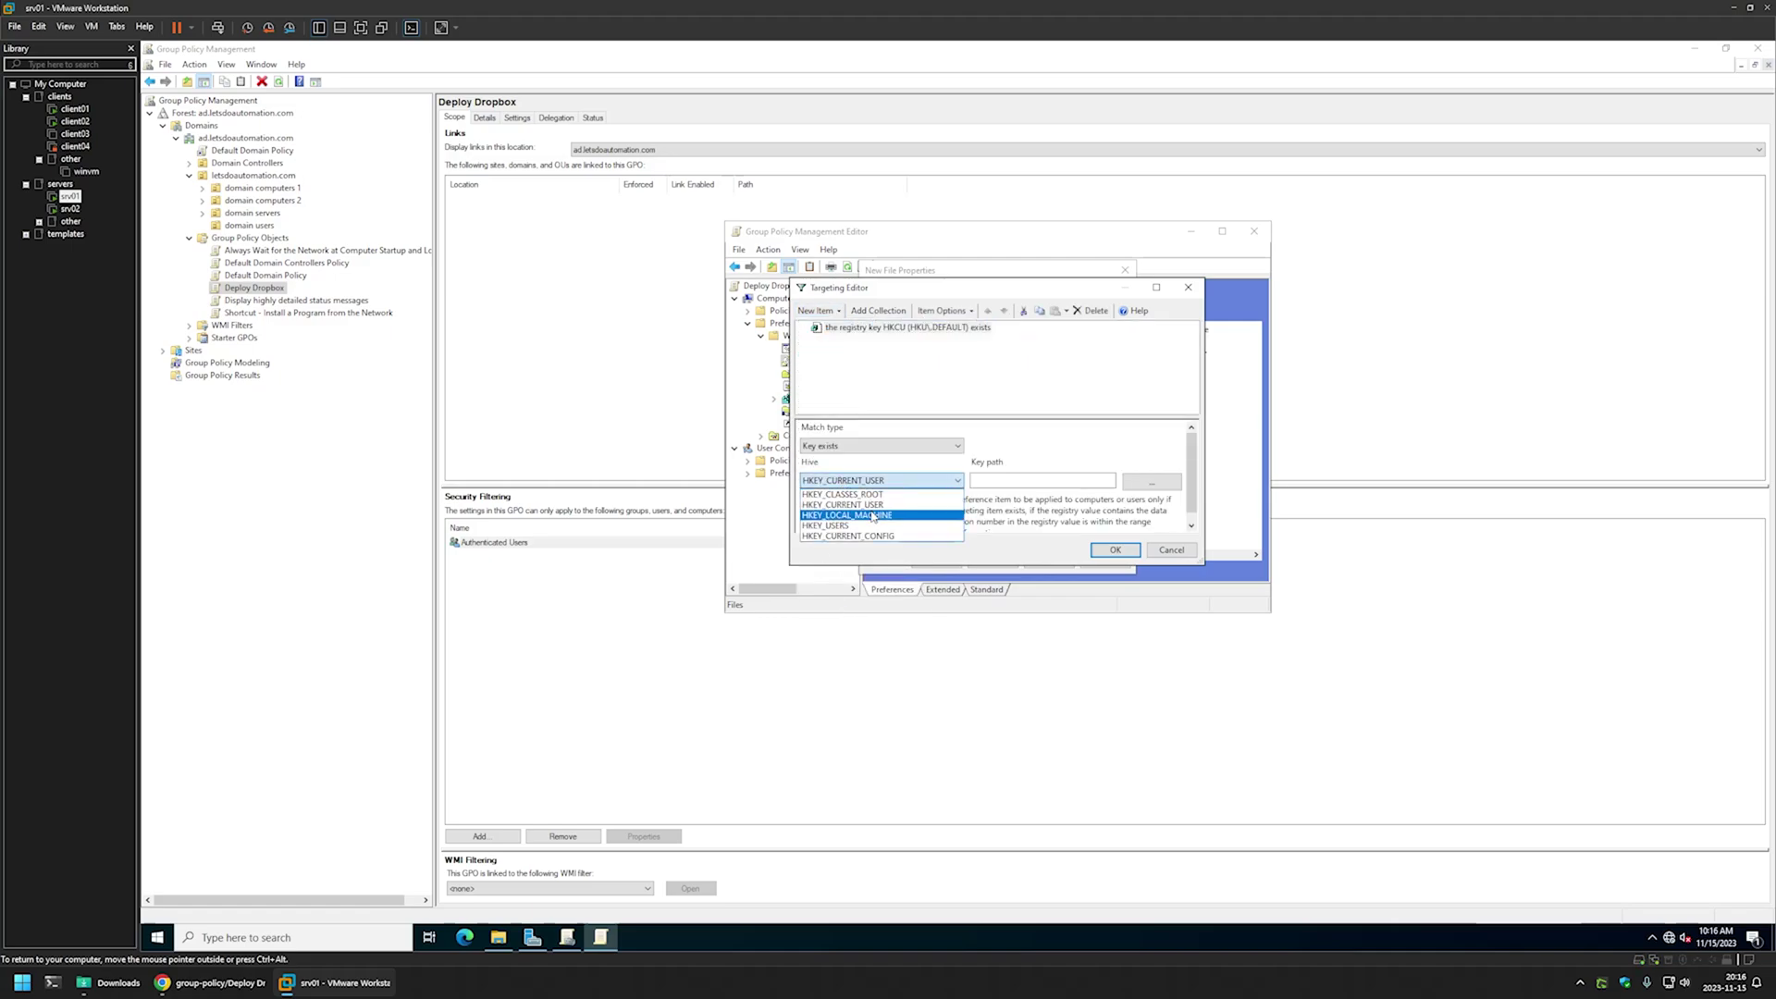
{"action": "left_click", "coordinate": [874, 516]}
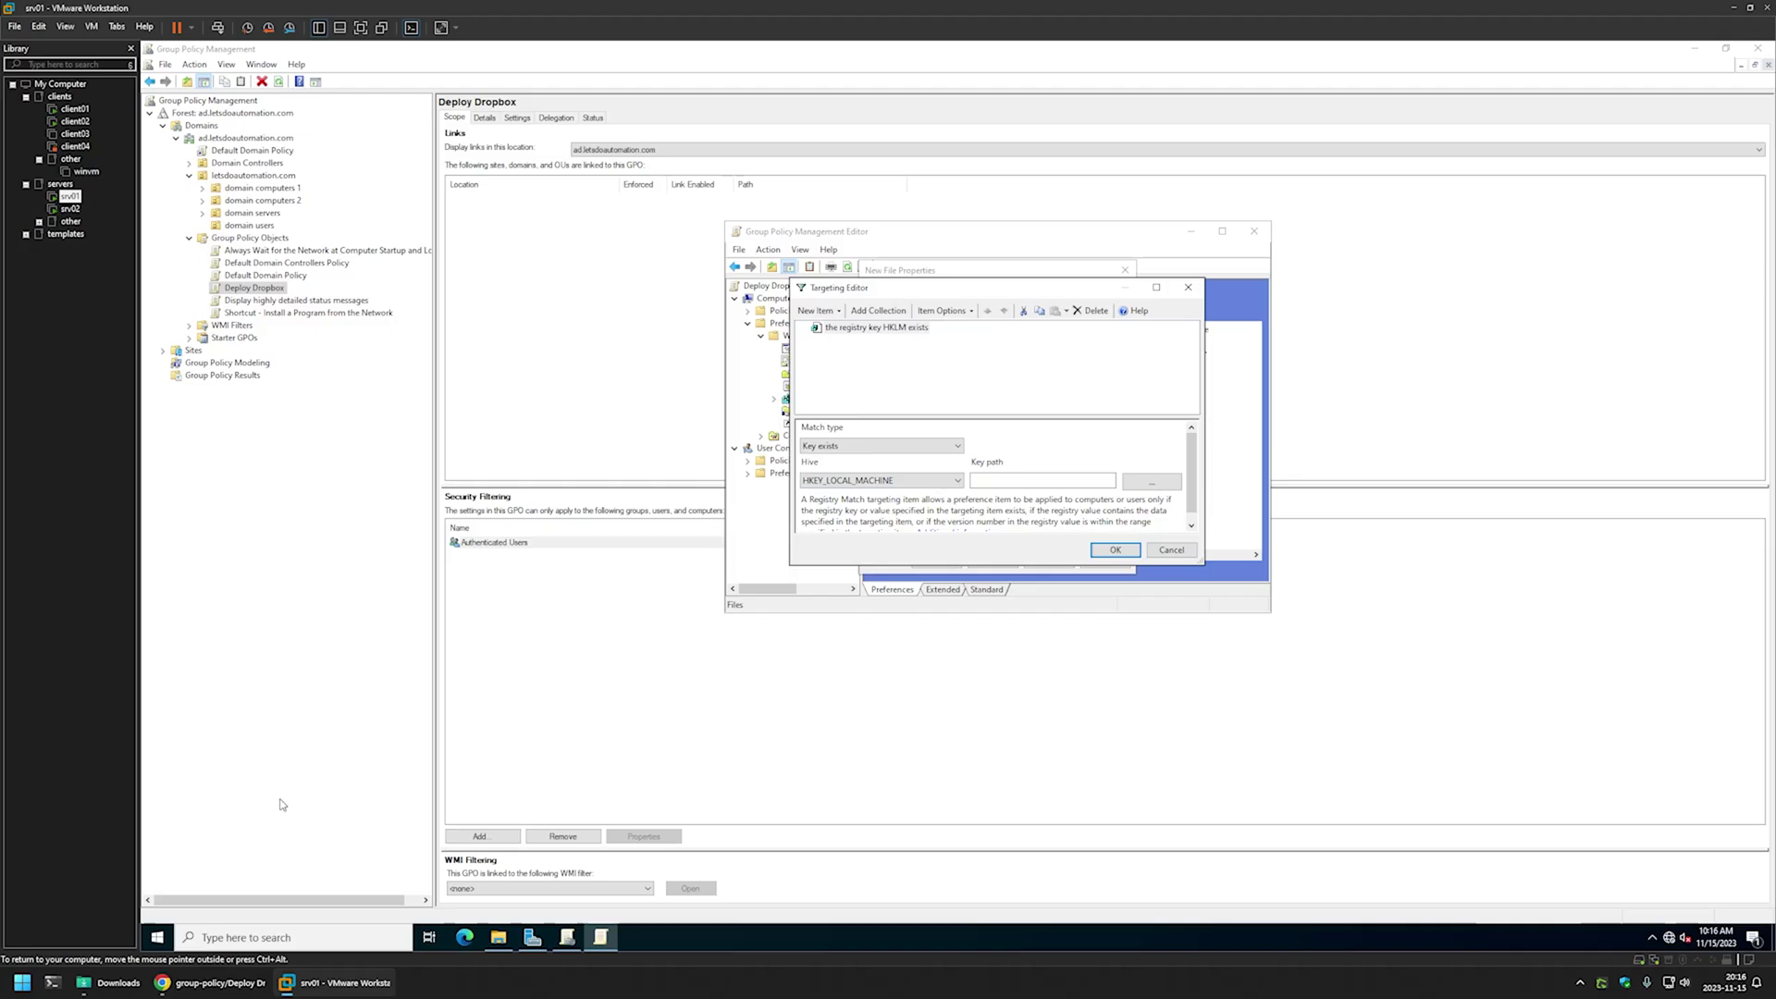
Set the key path to the Uninstall\Dropbox key, mark the rule Is Not, and confirm
{"action": "left_click", "coordinate": [215, 981]}
{"action": "left_click_drag", "start_coordinate": [1006, 480], "coordinate": [581, 480]}
{"action": "right_click", "coordinate": [593, 485]}
{"action": "left_click", "coordinate": [612, 496]}
{"action": "left_click", "coordinate": [338, 983]}
{"action": "key", "text": "ctrl+v"}
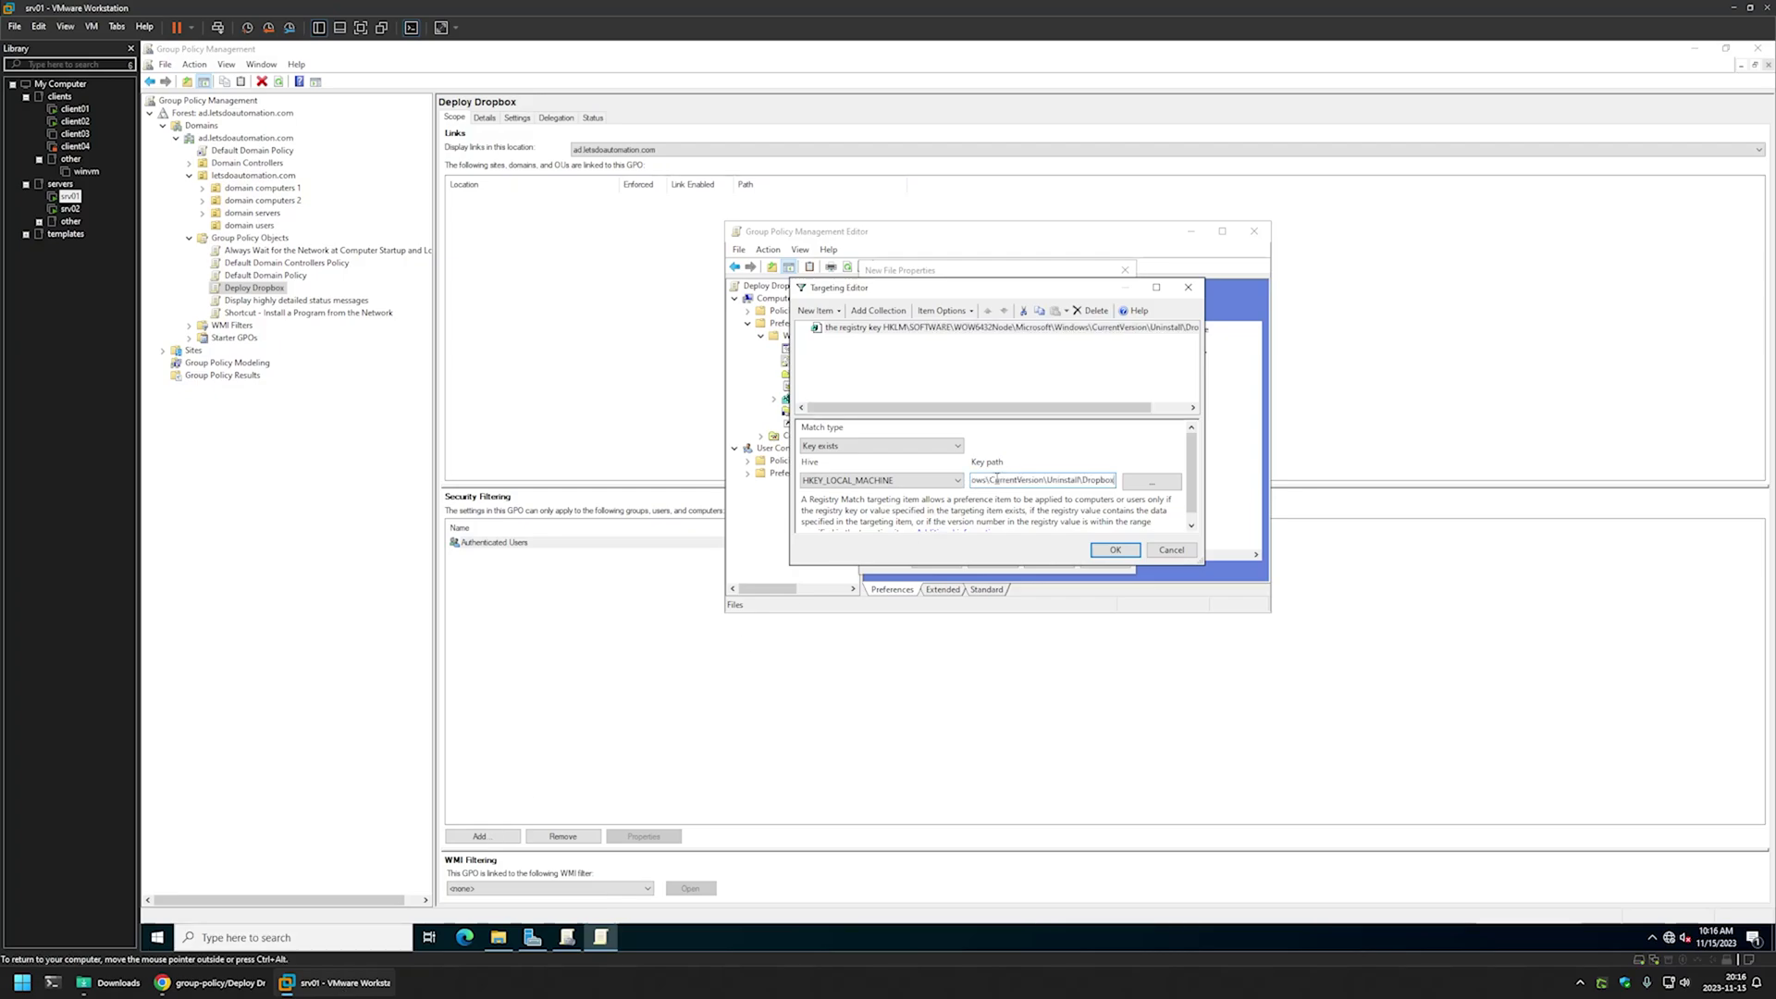
{"action": "scroll", "coordinate": [914, 408], "scroll_direction": "right", "scroll_amount": 2}
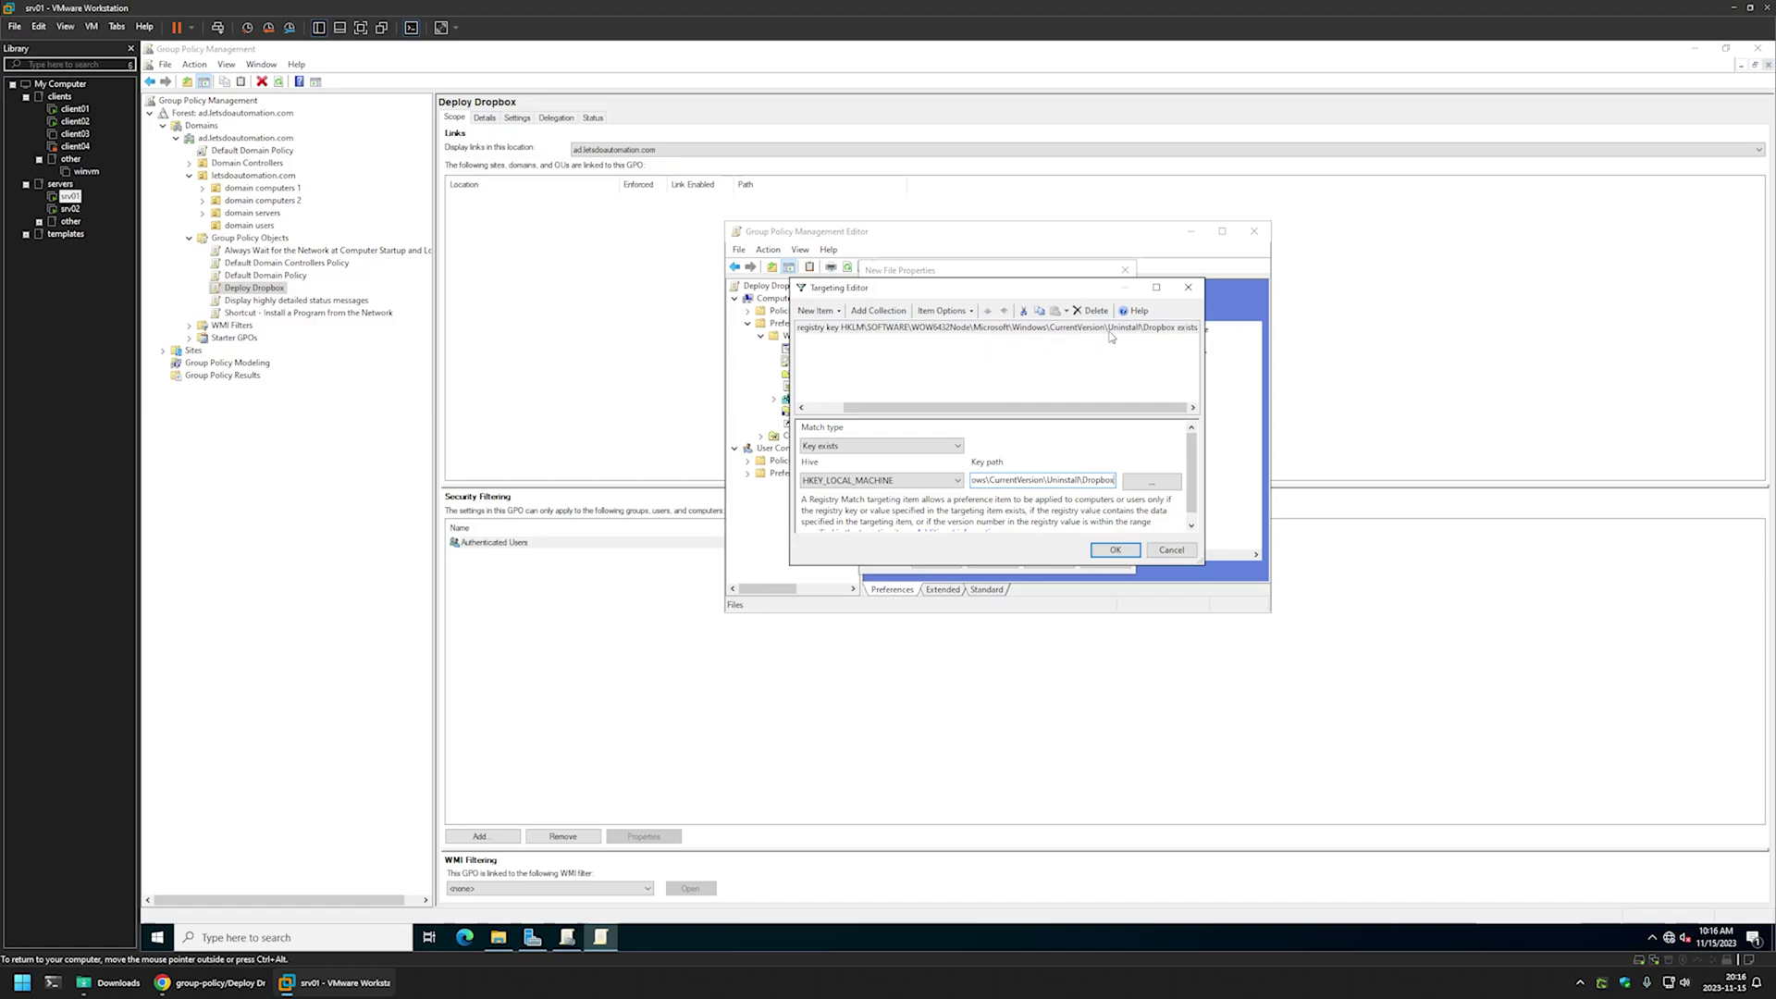
{"action": "left_click", "coordinate": [947, 312]}
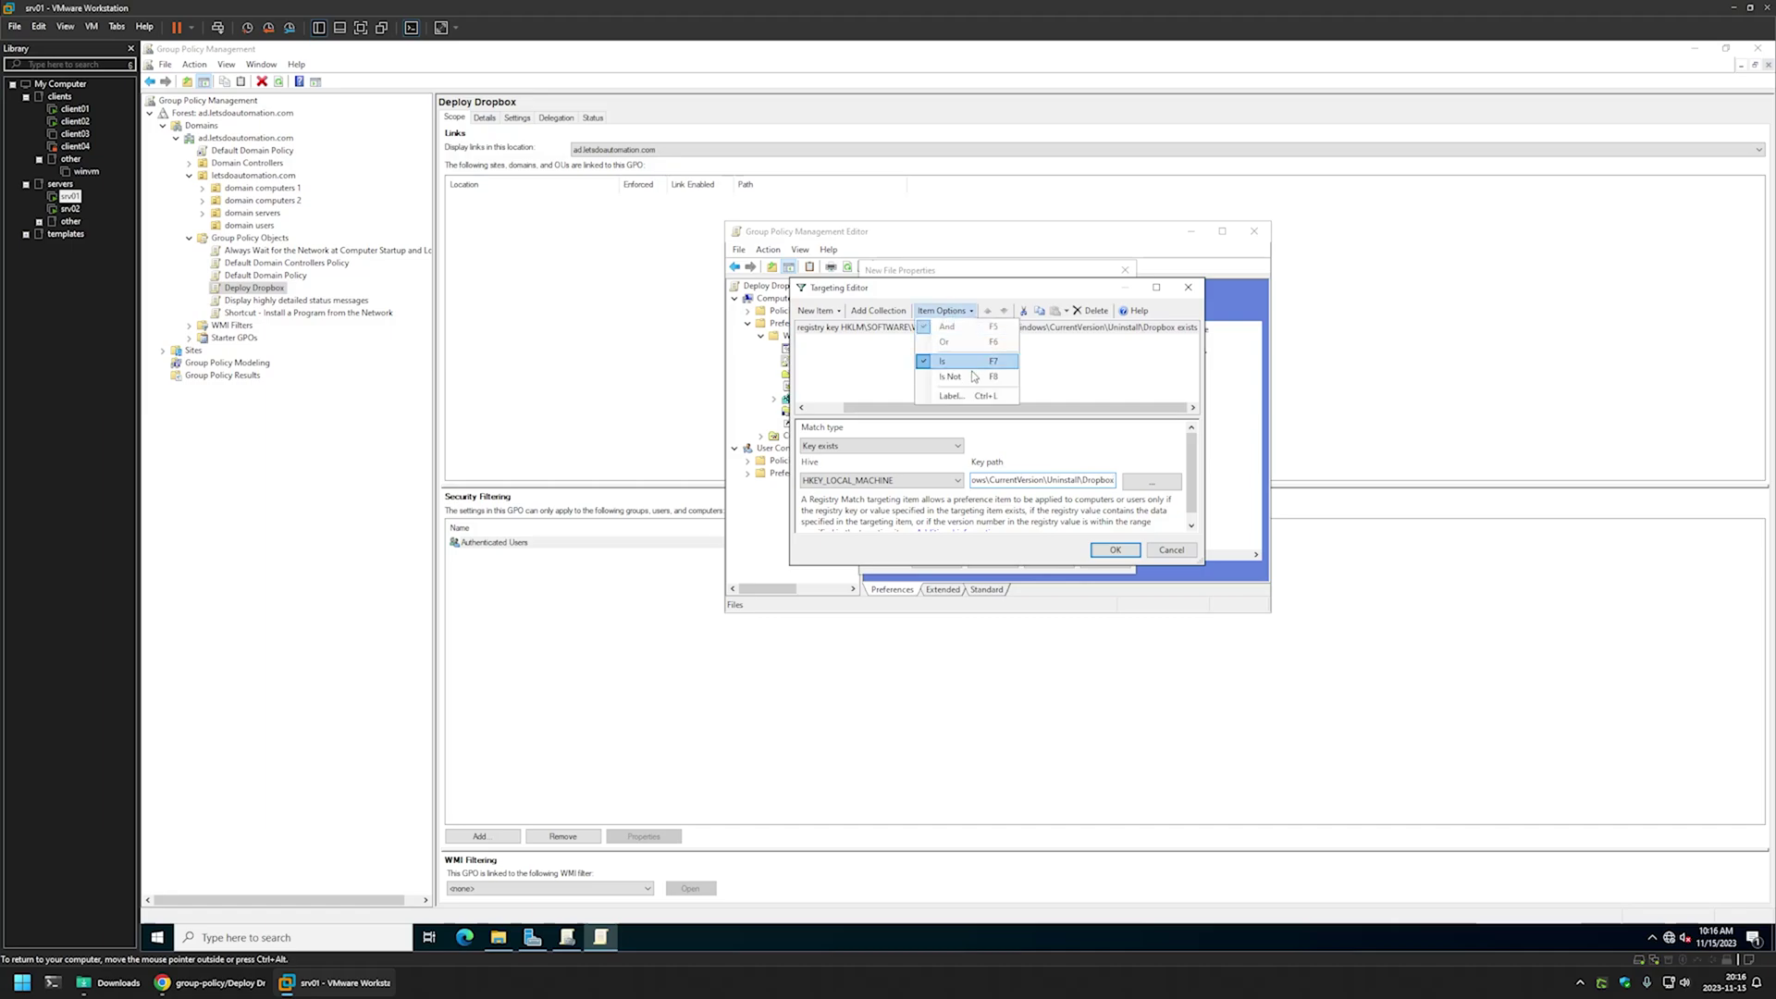
{"action": "left_click", "coordinate": [968, 377]}
{"action": "left_click_drag", "start_coordinate": [1064, 408], "coordinate": [1086, 407]}
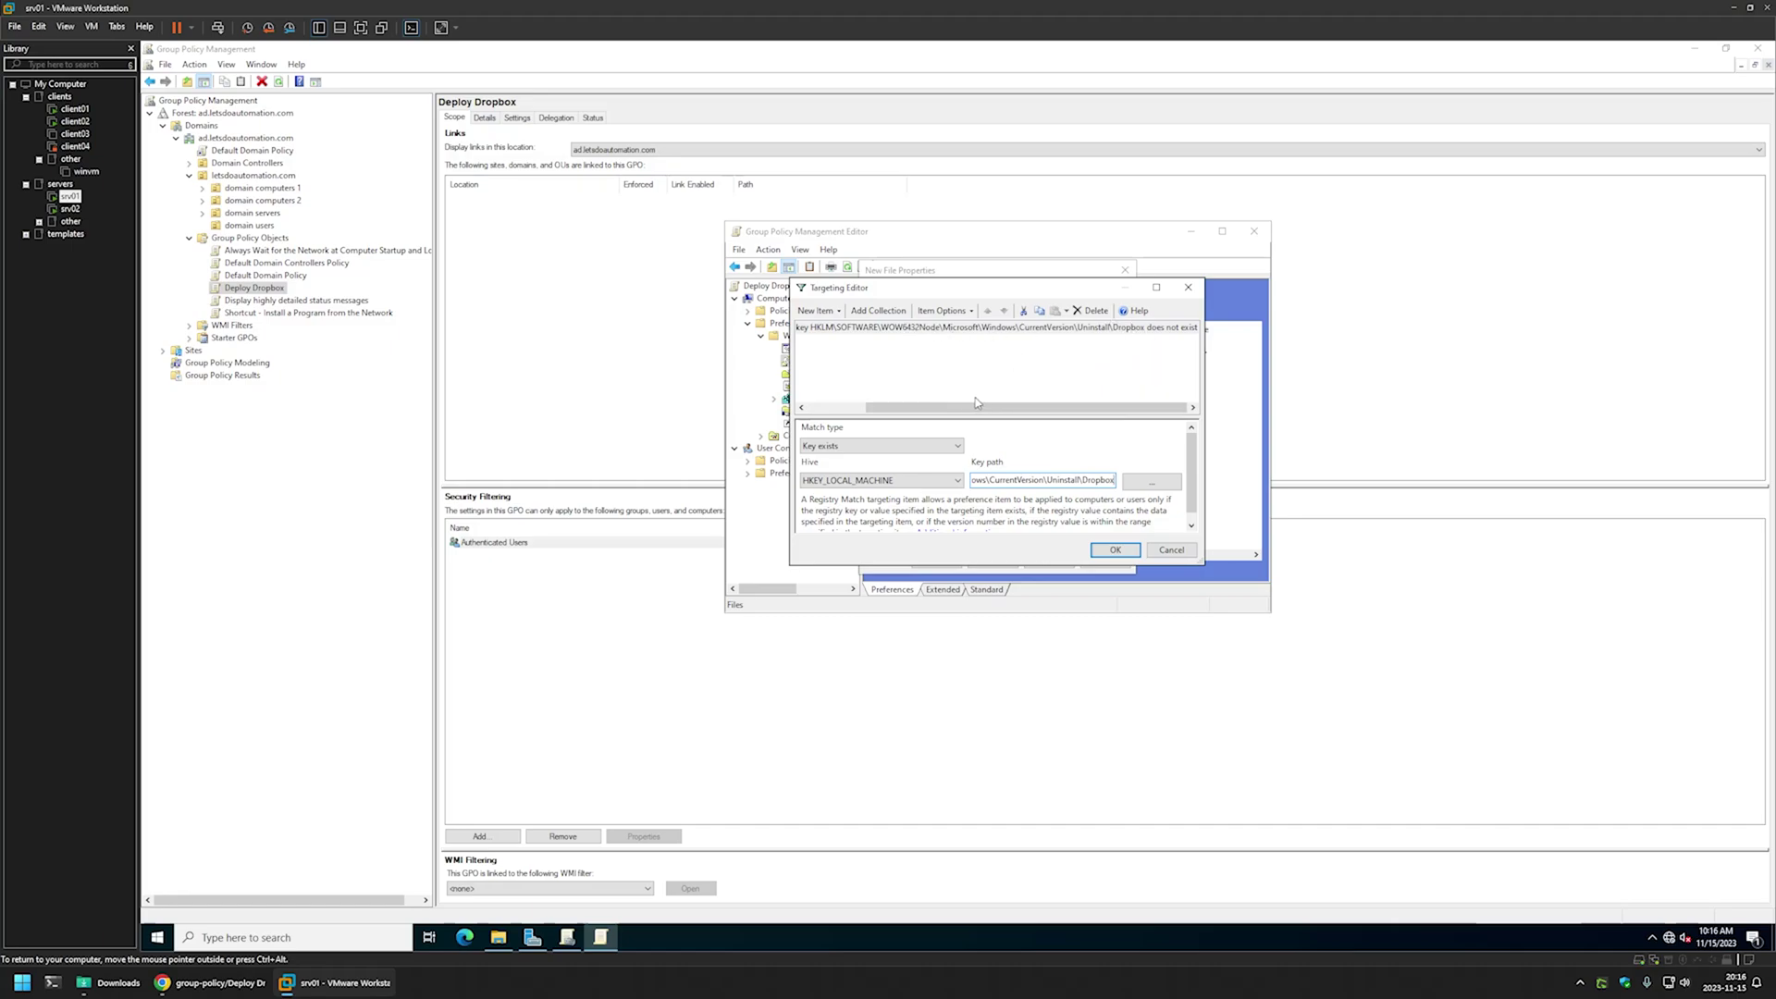
{"action": "left_click", "coordinate": [1115, 550]}
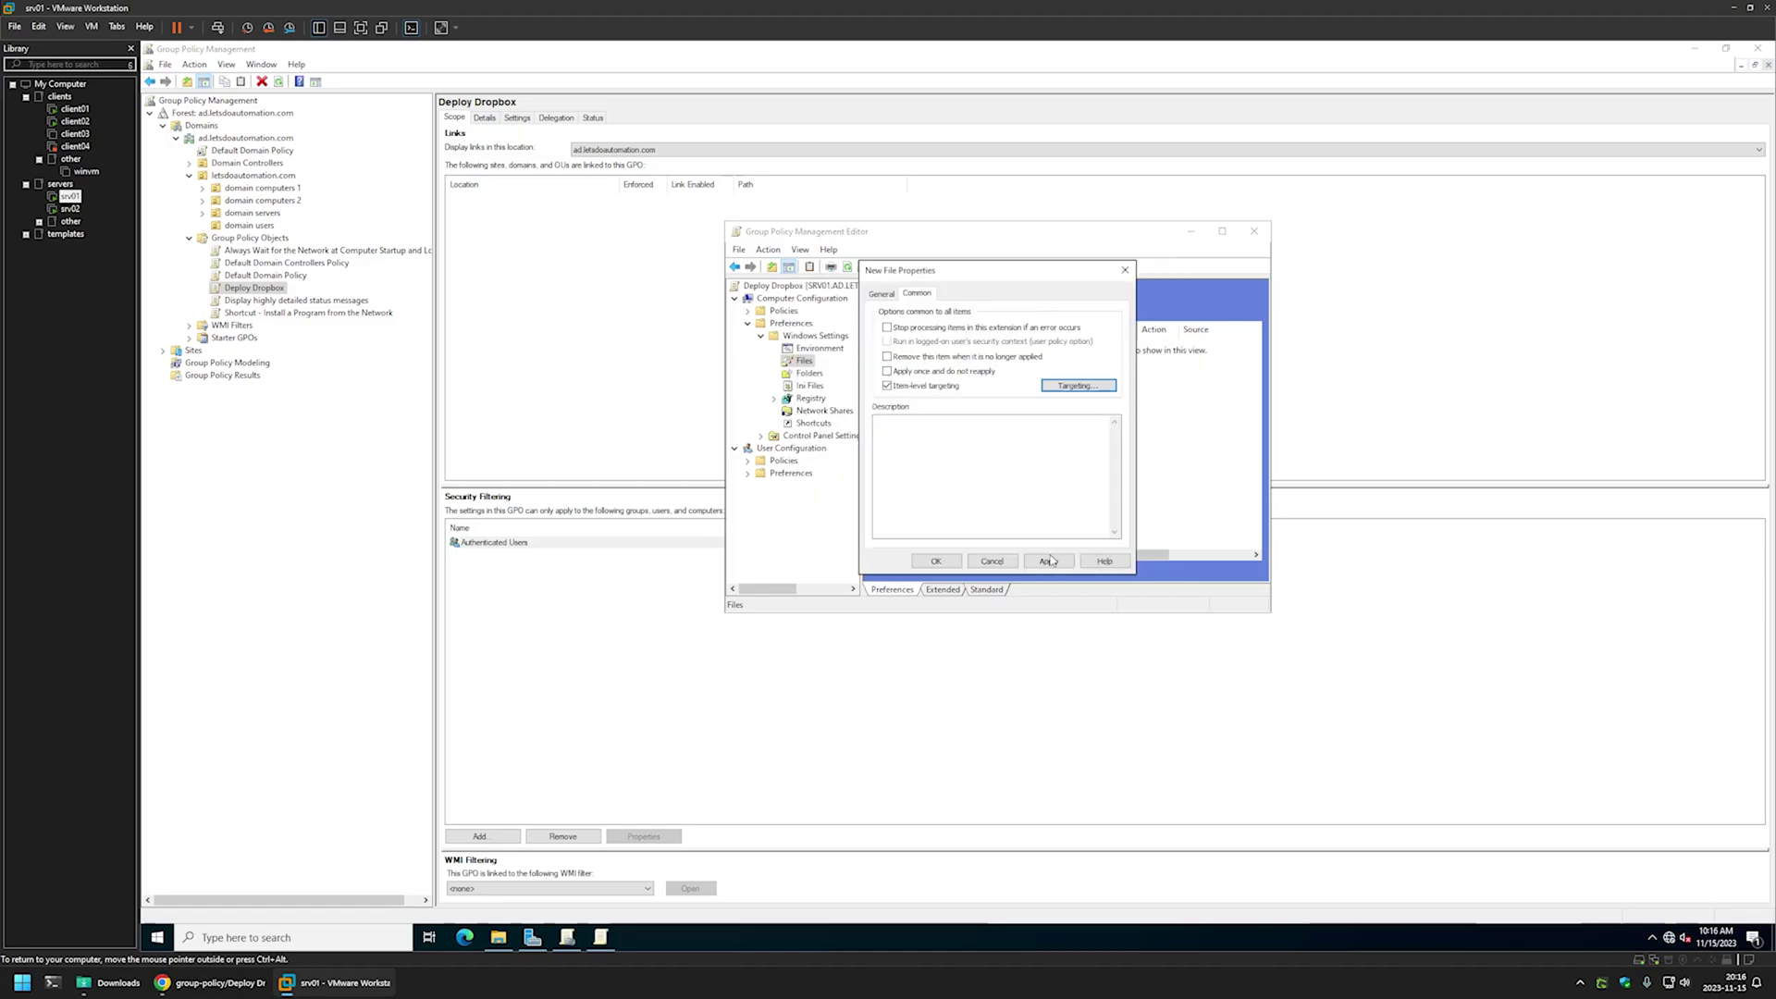
Save the installer item and paste a duplicate of it into the Files list
{"action": "left_click", "coordinate": [958, 560]}
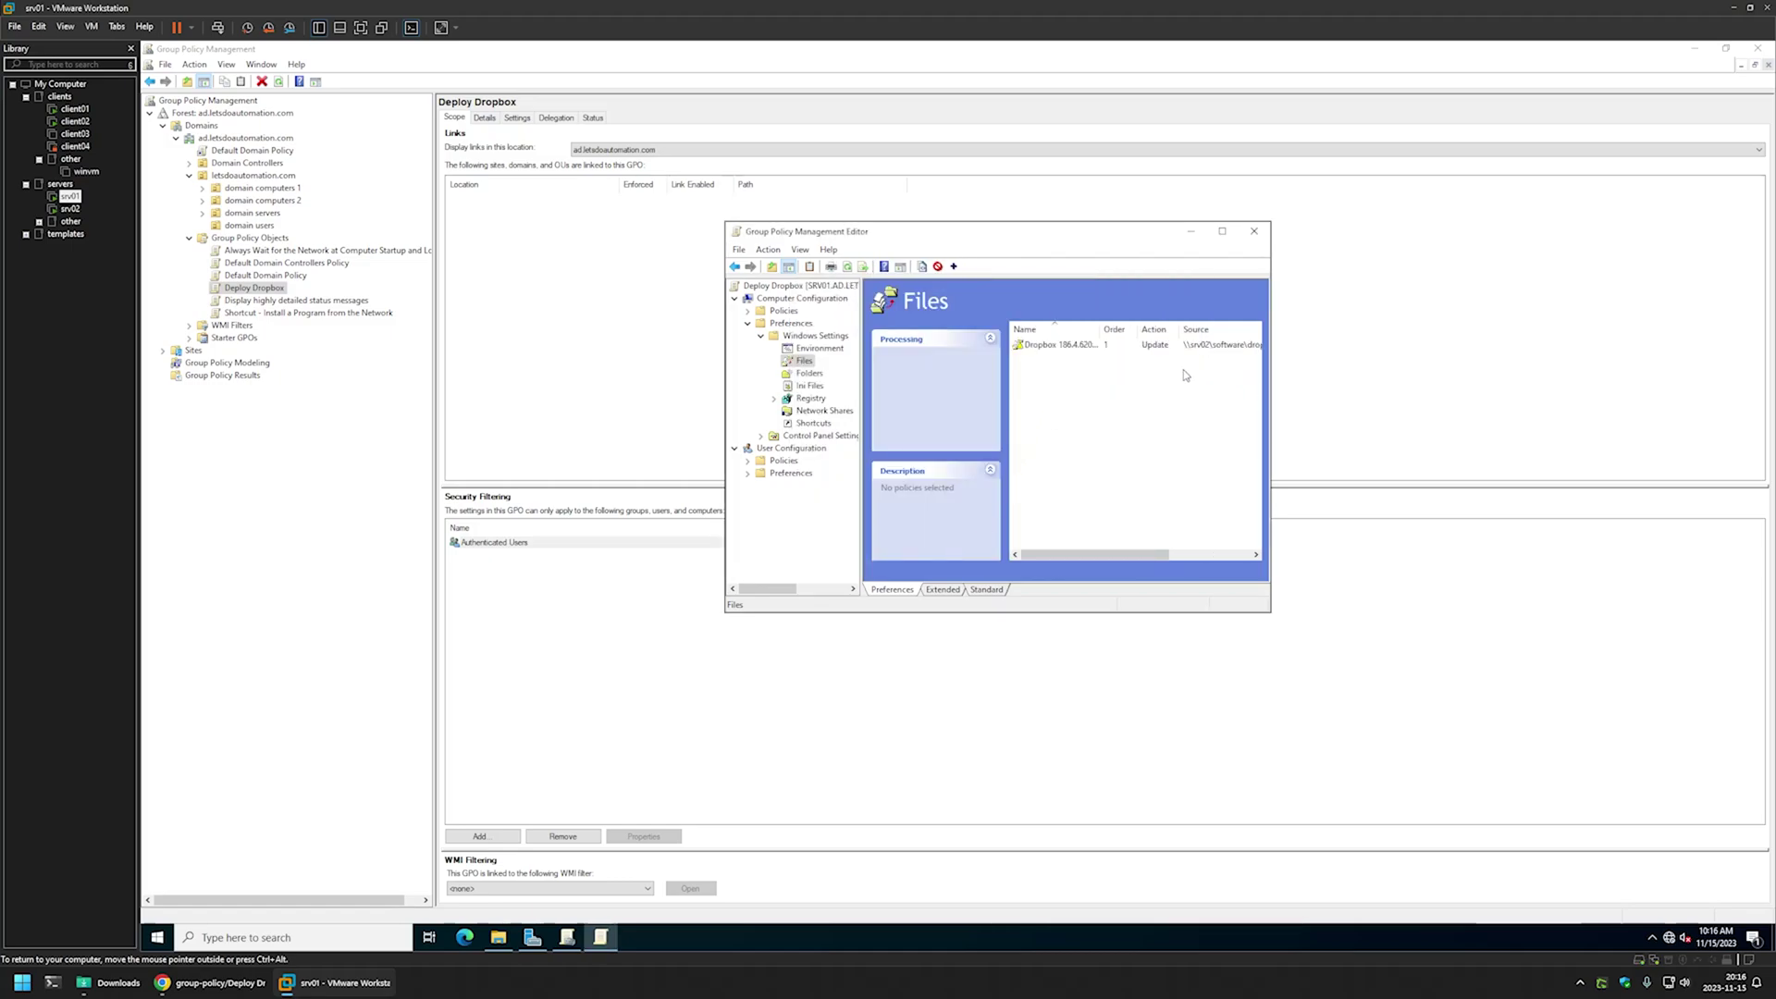
{"action": "right_click", "coordinate": [1054, 347]}
{"action": "left_click", "coordinate": [1050, 369]}
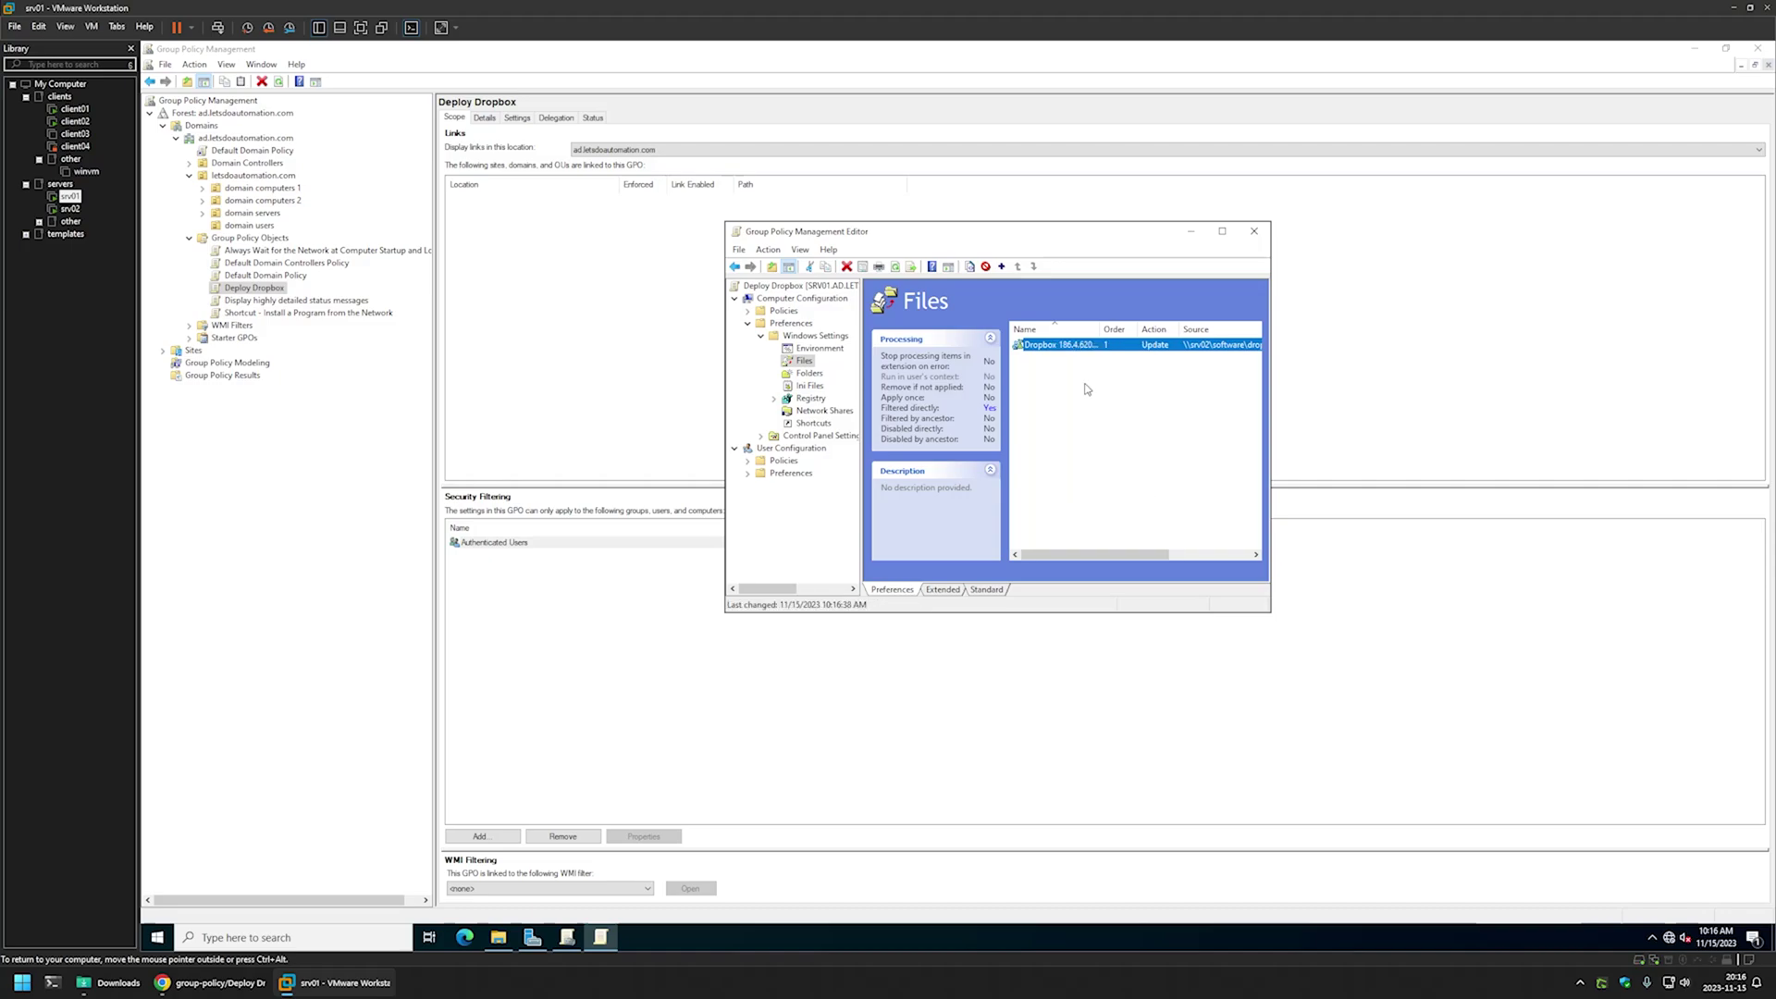
{"action": "right_click", "coordinate": [1050, 367]}
{"action": "left_click", "coordinate": [1081, 410]}
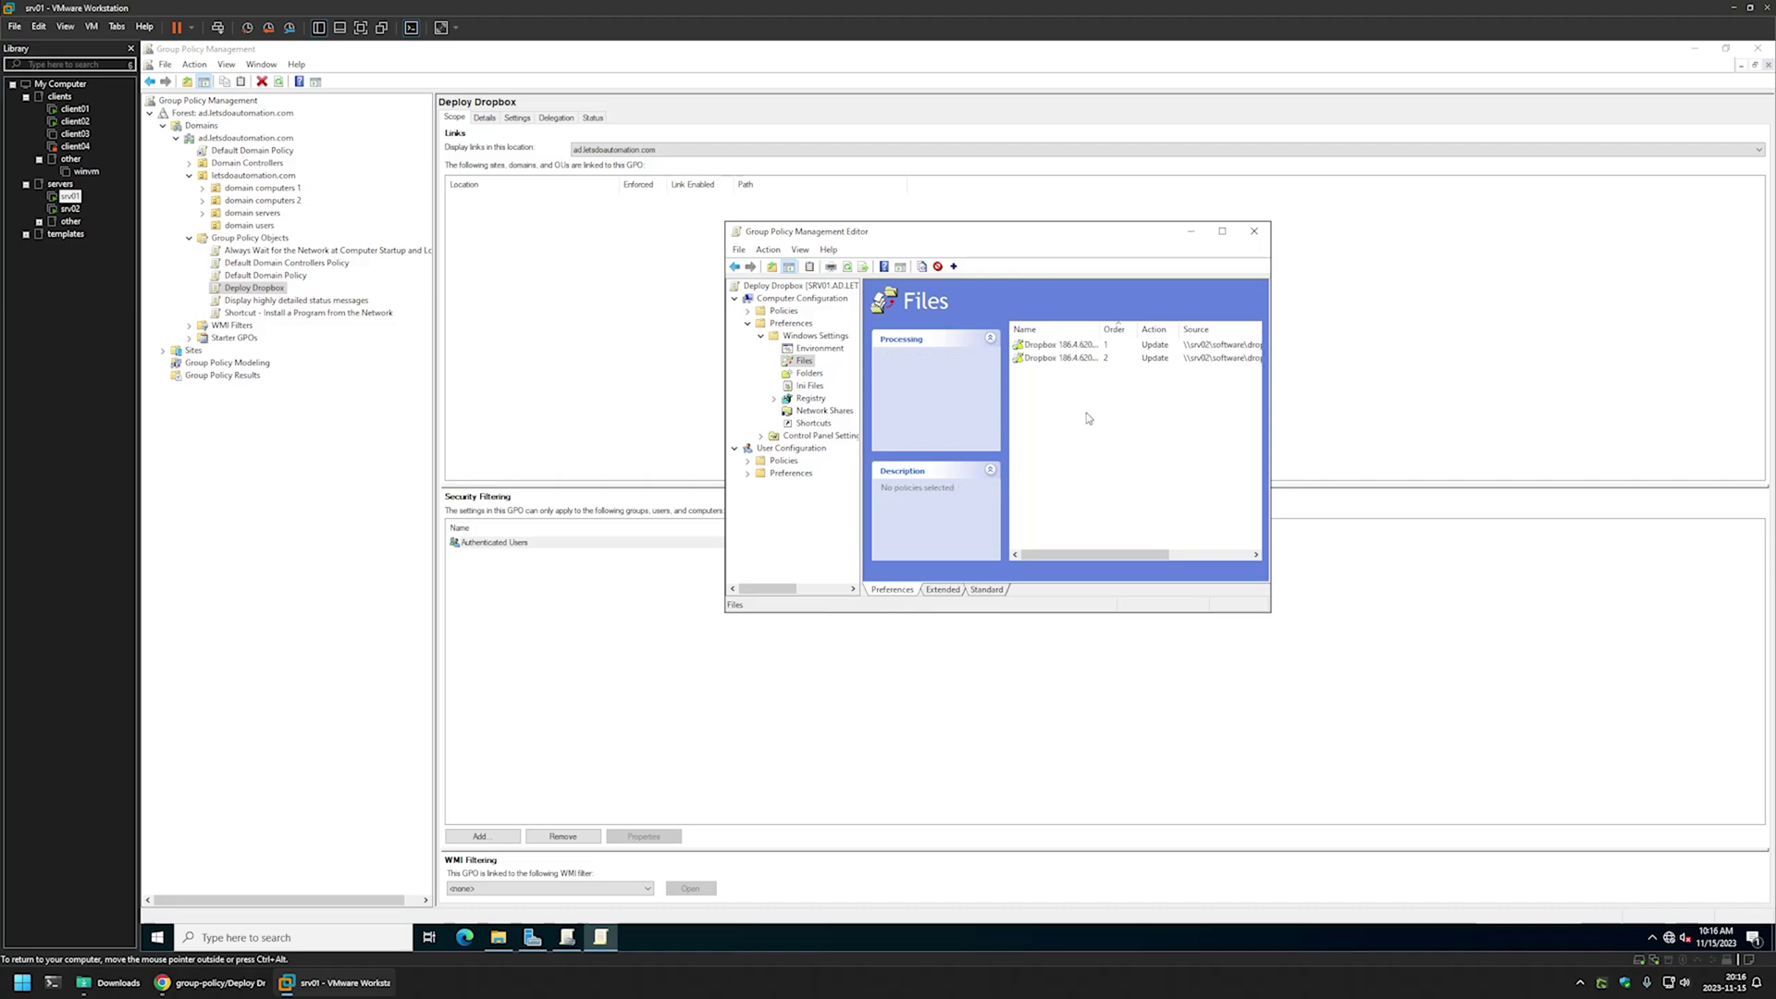
{"action": "double_click", "coordinate": [1076, 366]}
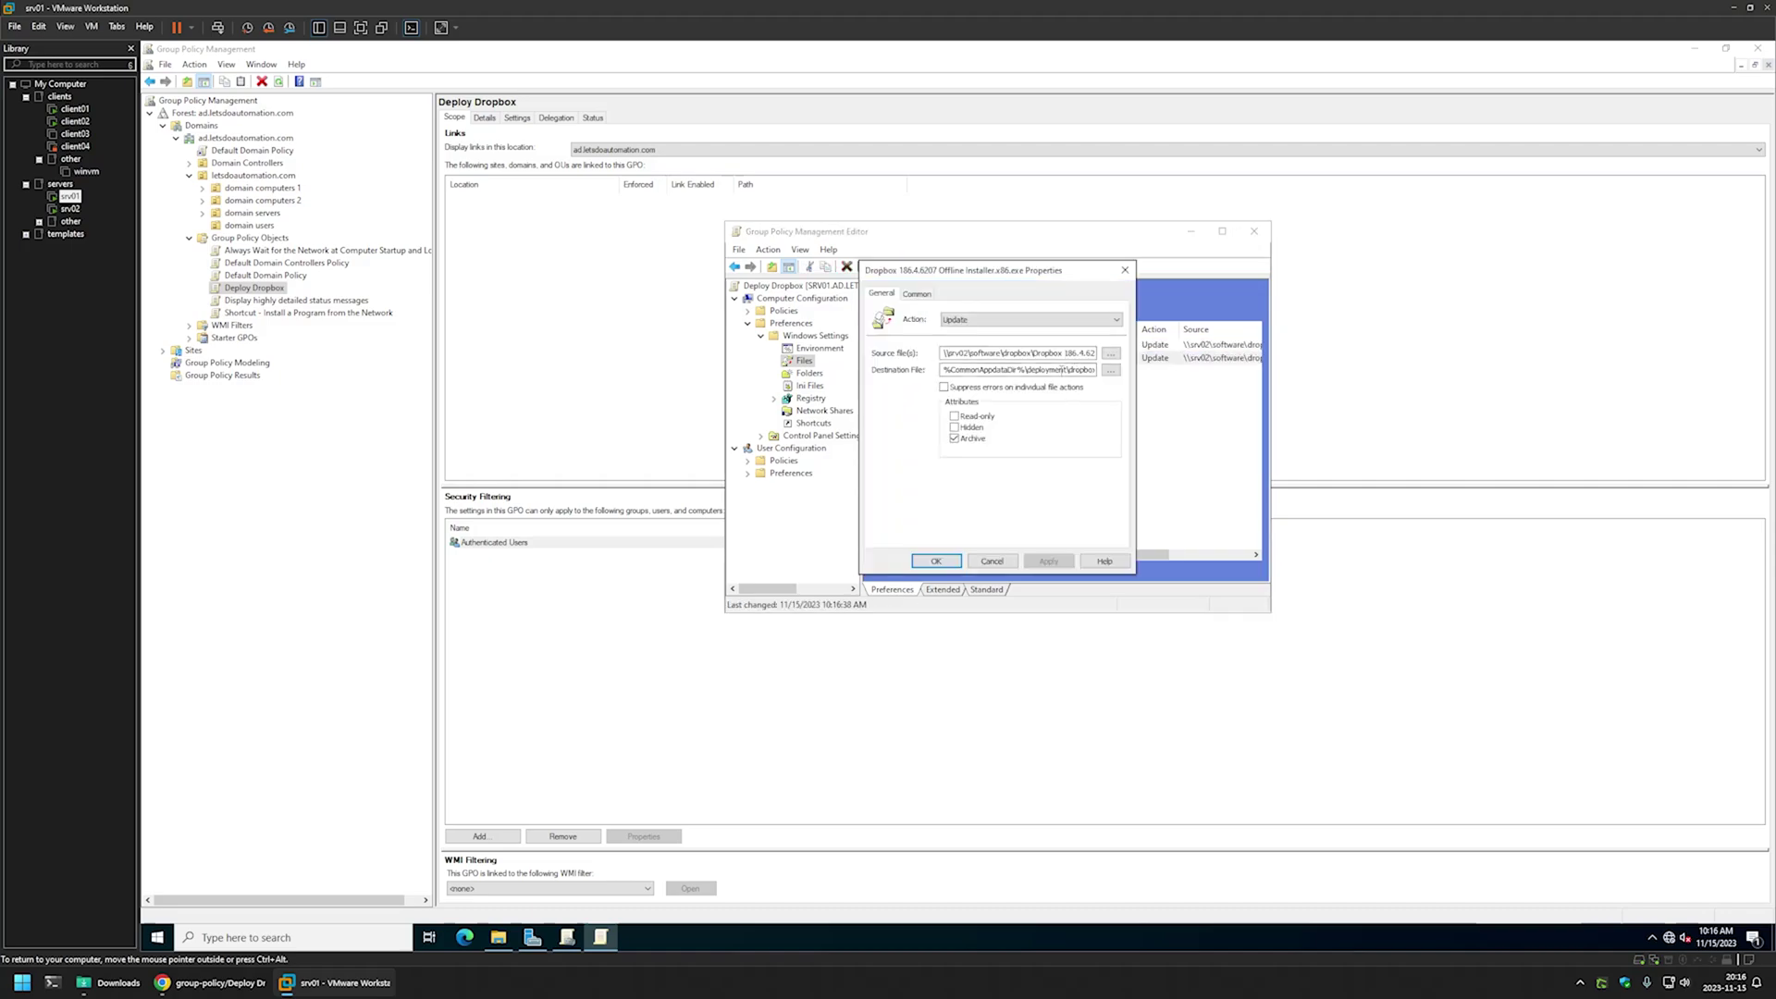
Clear the duplicate's copied source and destination paths
{"action": "key", "text": "ctrl+a"}
{"action": "key", "text": "Delete"}
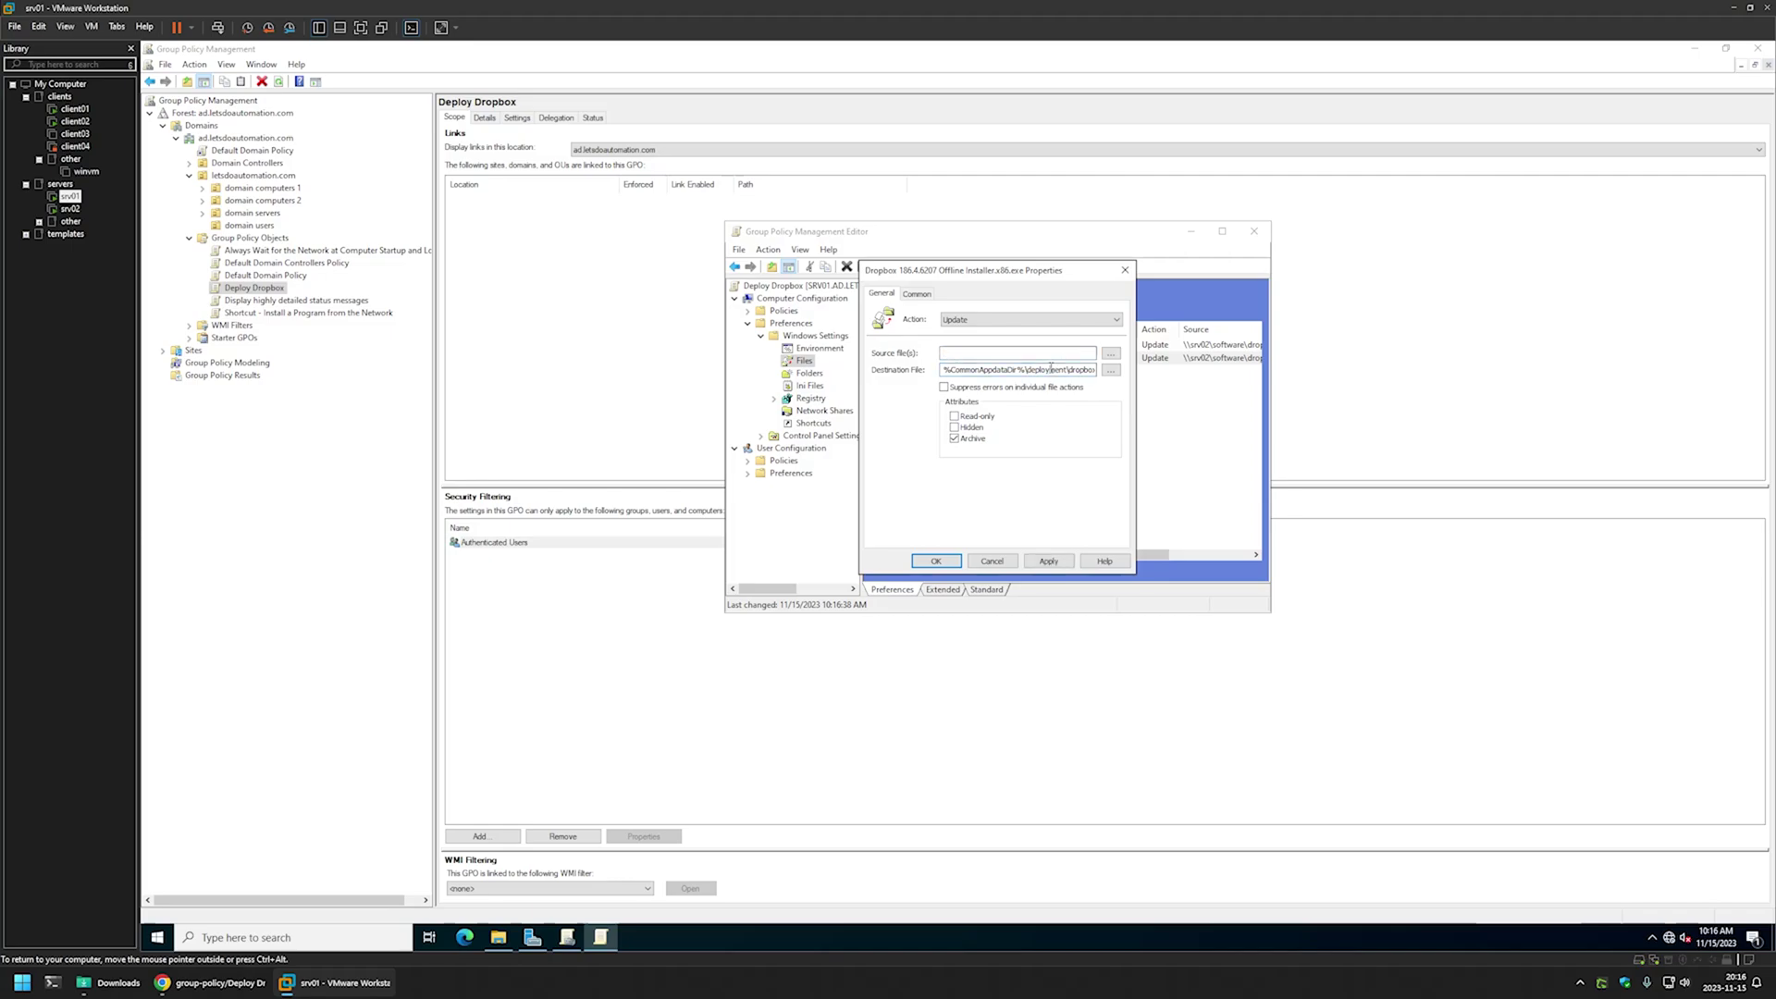
{"action": "left_click", "coordinate": [1050, 369]}
{"action": "key", "text": "ctrl+a"}
{"action": "key", "text": "Delete"}
Paste the run.ps1 source path from the readme into the duplicate's source field
{"action": "left_click", "coordinate": [236, 982]}
{"action": "left_click_drag", "start_coordinate": [773, 562], "coordinate": [604, 563]}
{"action": "right_click", "coordinate": [603, 563]}
{"action": "left_click", "coordinate": [638, 574]}
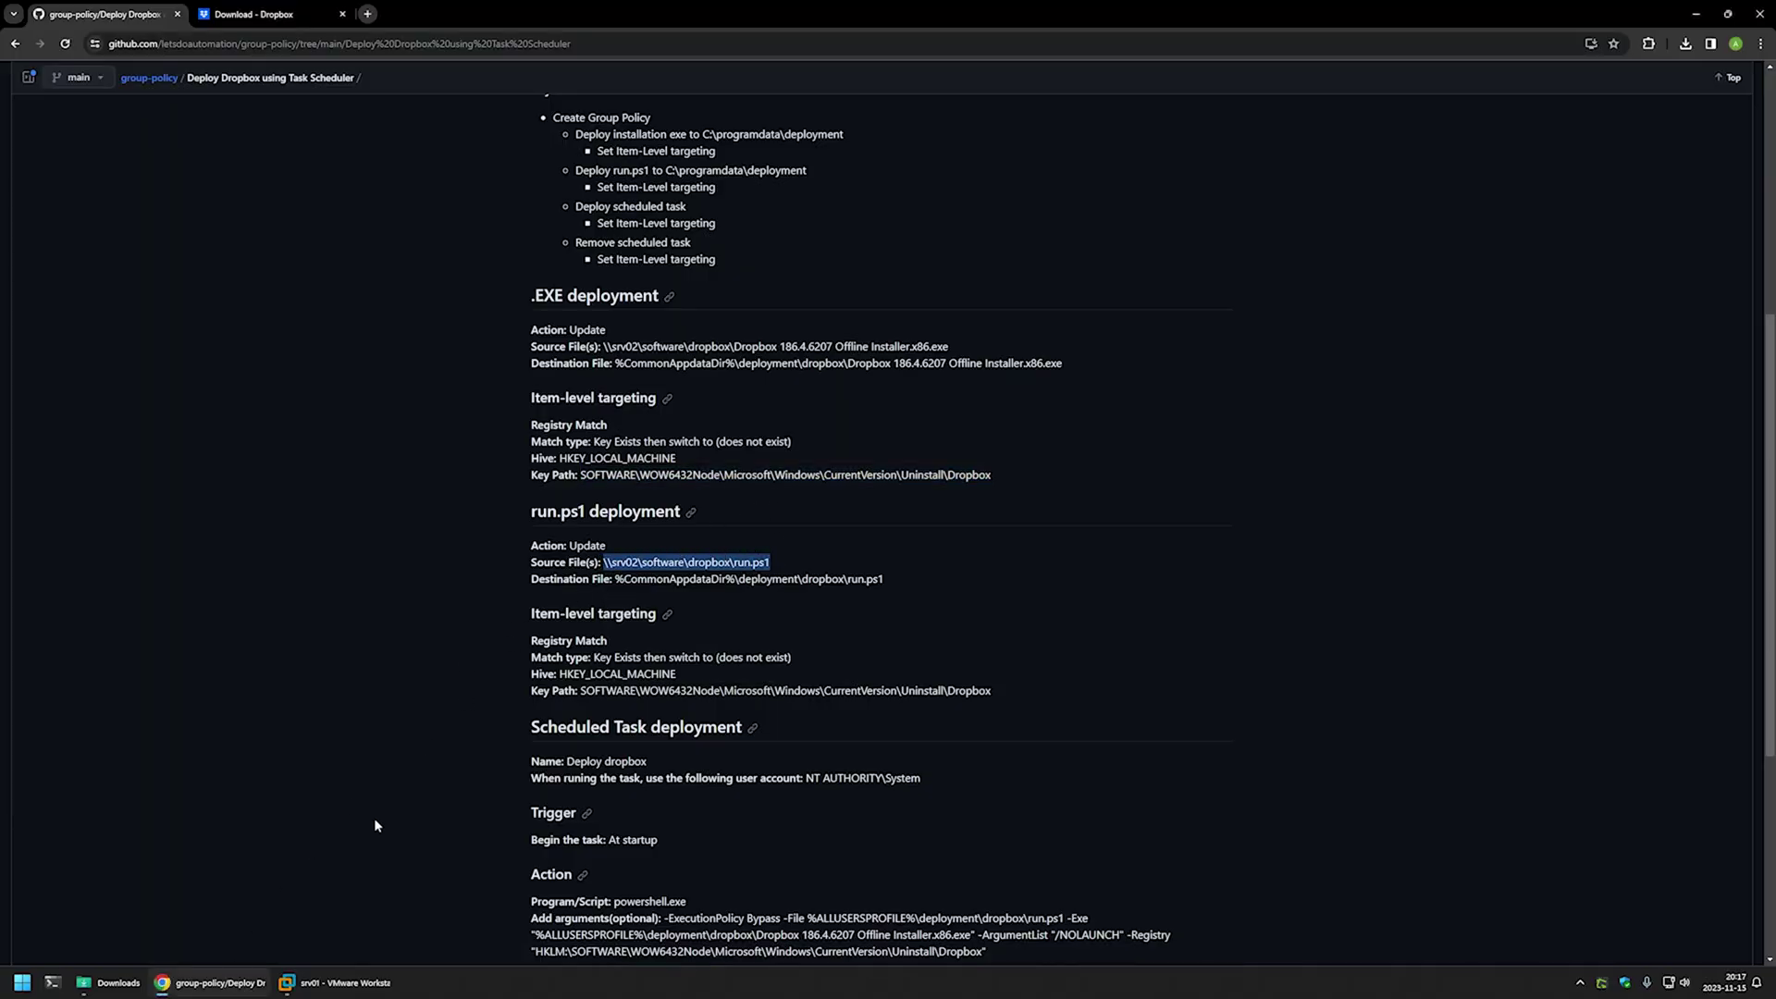
{"action": "left_click", "coordinate": [337, 982]}
{"action": "left_click", "coordinate": [955, 355]}
{"action": "key", "text": "ctrl+v"}
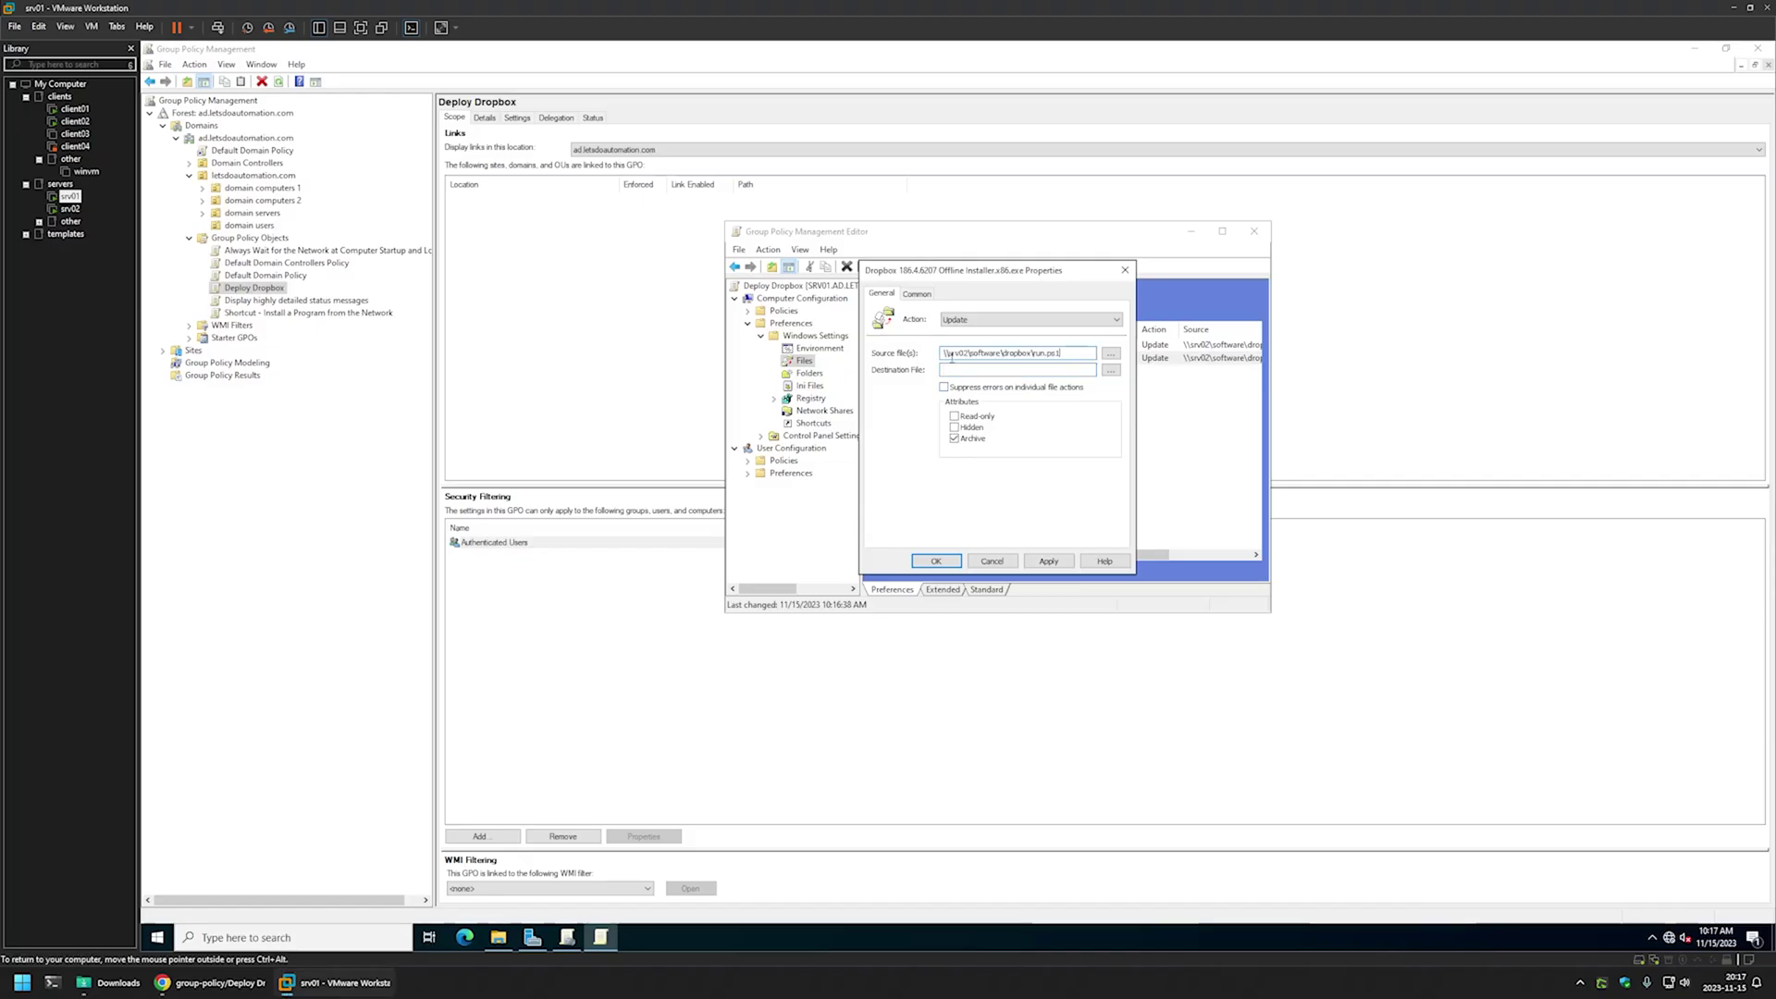
Paste the run.ps1 destination path from the readme and verify both paths
{"action": "left_click", "coordinate": [213, 982]}
{"action": "left_click_drag", "start_coordinate": [891, 576], "coordinate": [616, 581]}
{"action": "right_click", "coordinate": [616, 583]}
{"action": "left_click", "coordinate": [638, 594]}
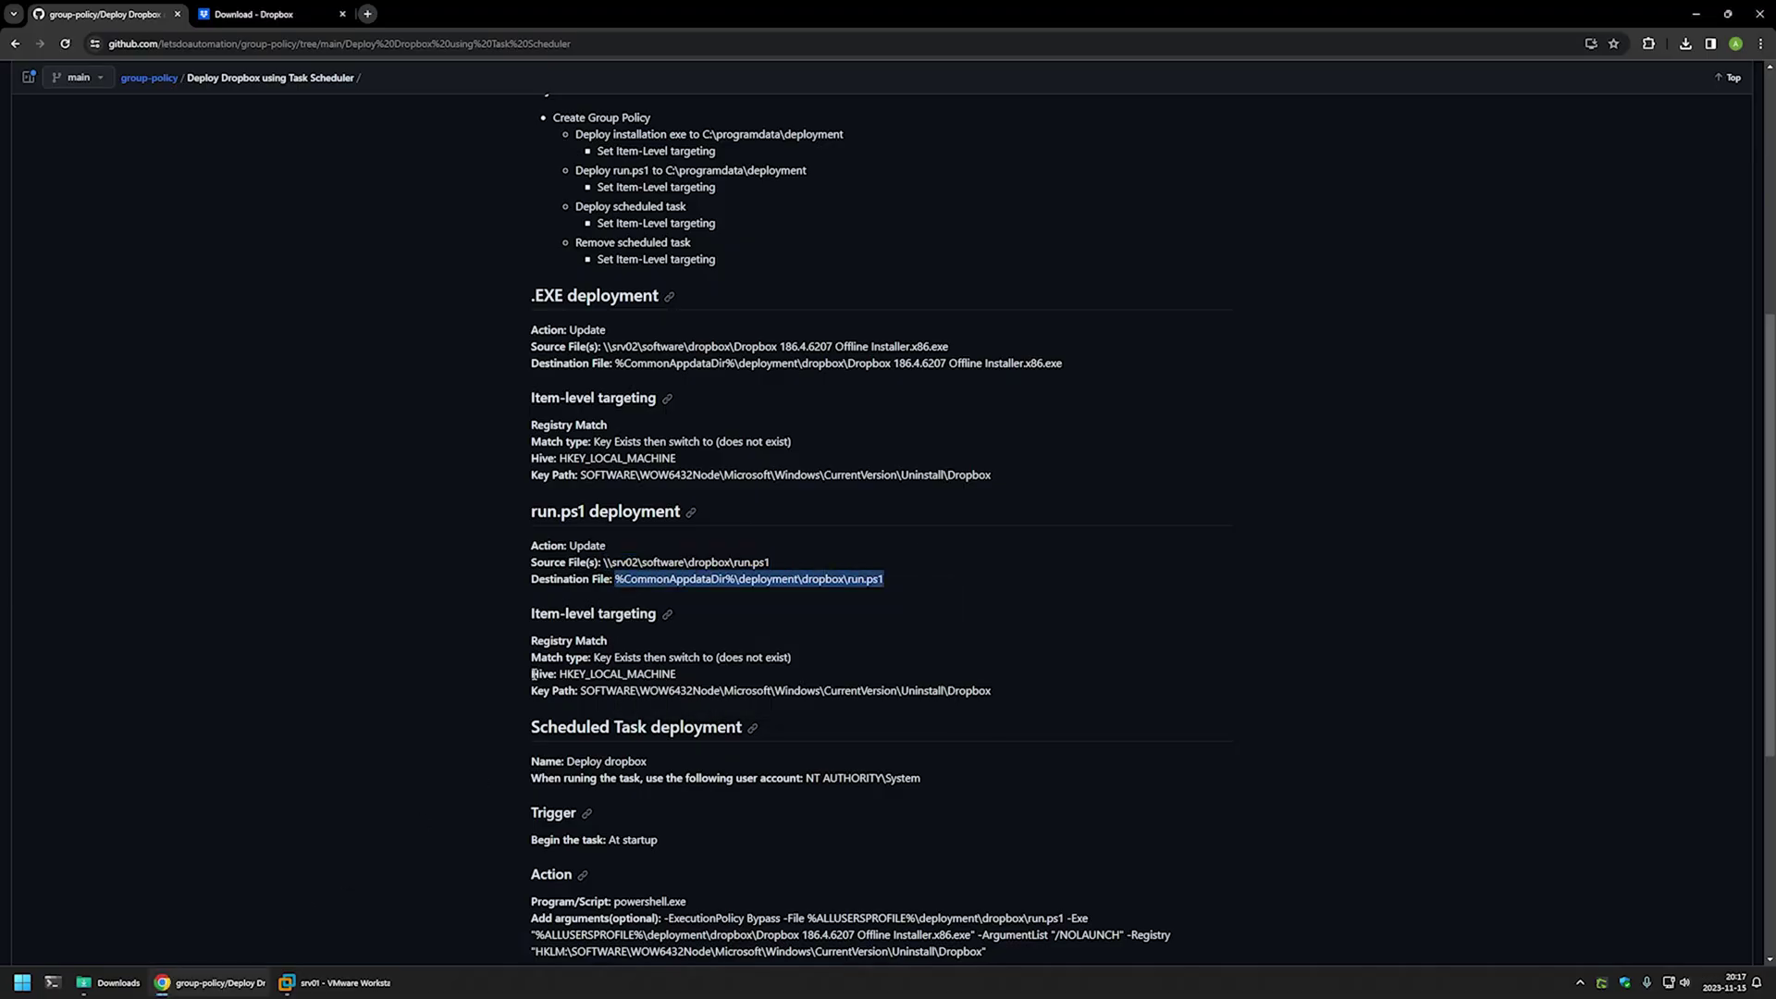
{"action": "left_click", "coordinate": [338, 983]}
{"action": "left_click", "coordinate": [998, 370]}
{"action": "key", "text": "ctrl+v"}
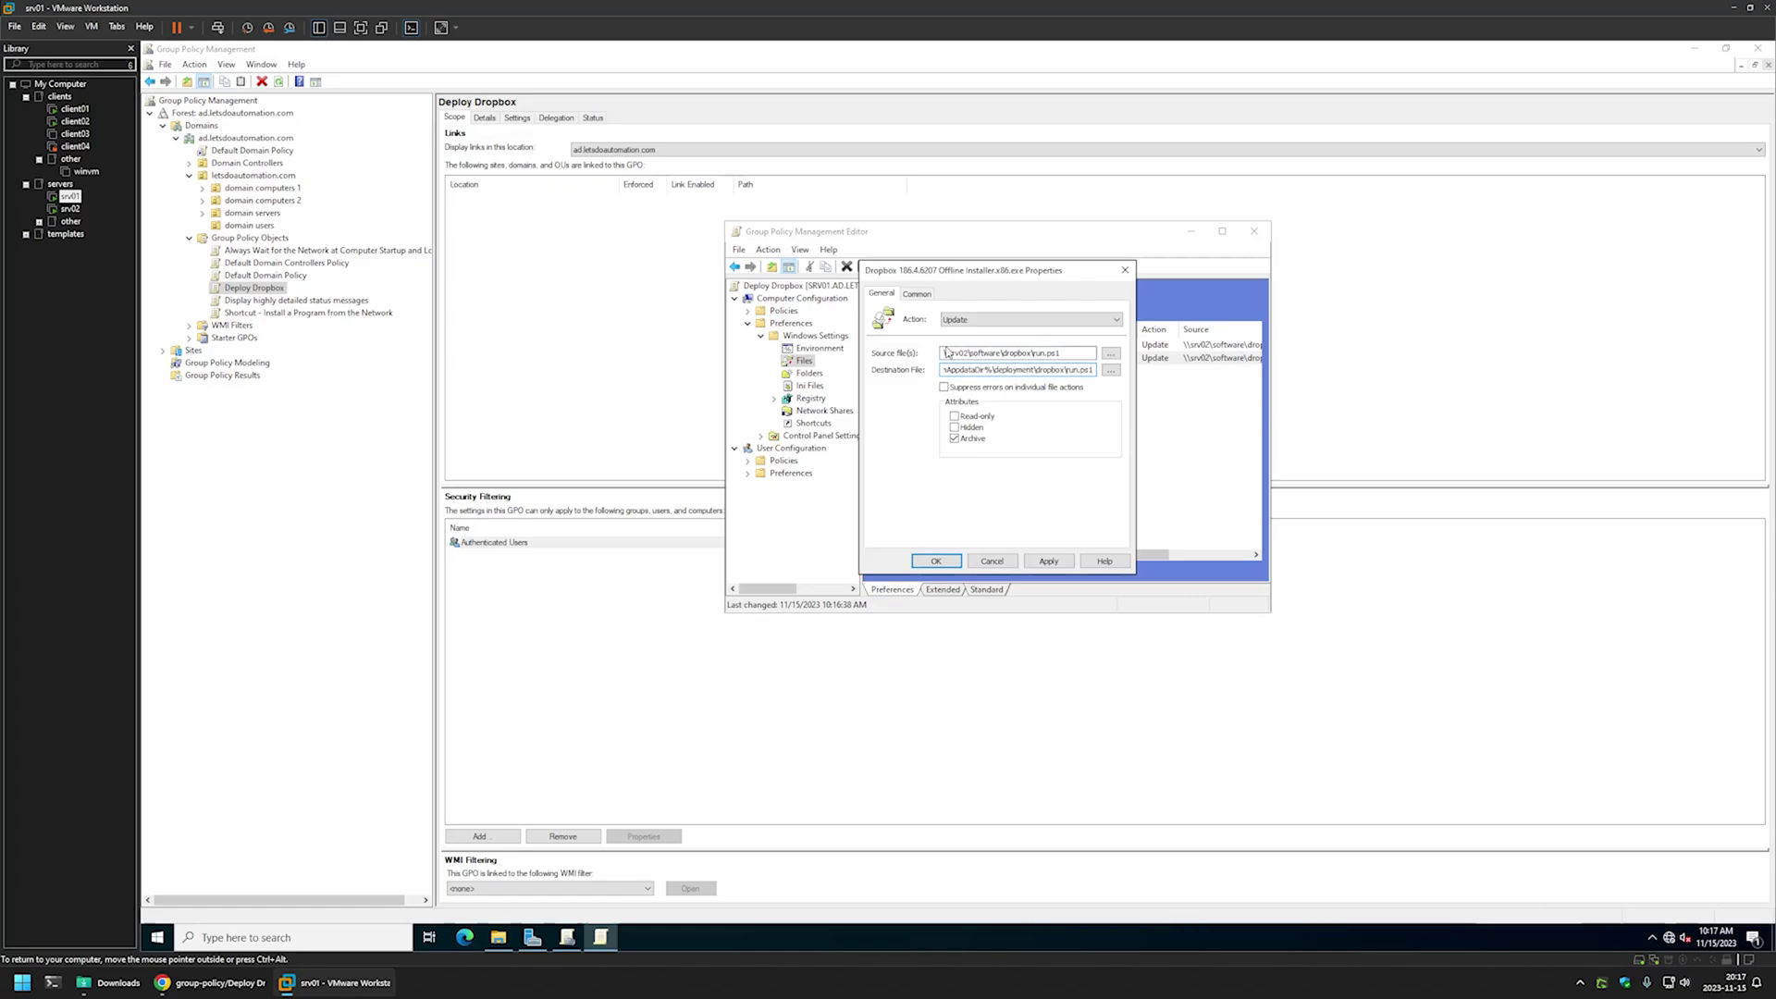
{"action": "left_click_drag", "start_coordinate": [1072, 351], "coordinate": [880, 362]}
{"action": "left_click", "coordinate": [986, 370]}
{"action": "left_click_drag", "start_coordinate": [1018, 370], "coordinate": [1105, 370]}
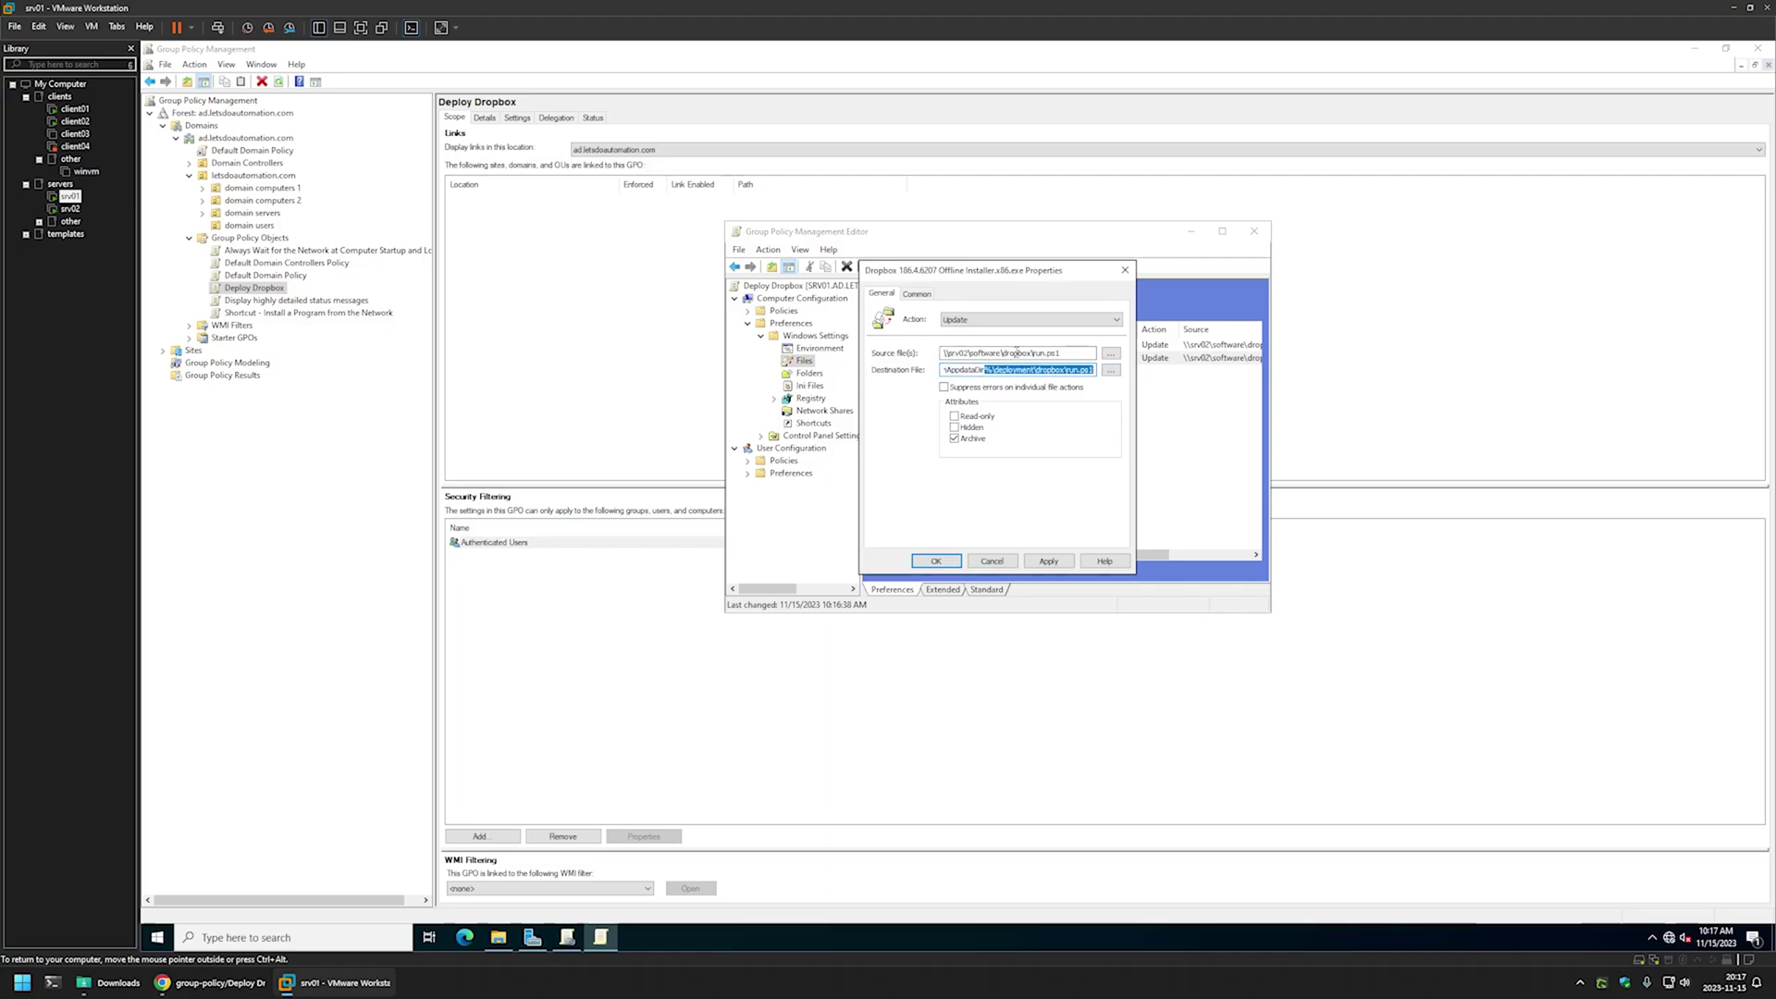
Review the item's targeting on the Common tab, then apply the settings
{"action": "left_click_drag", "start_coordinate": [948, 277], "coordinate": [989, 278]}
{"action": "left_click", "coordinate": [946, 302]}
{"action": "left_click", "coordinate": [1107, 394]}
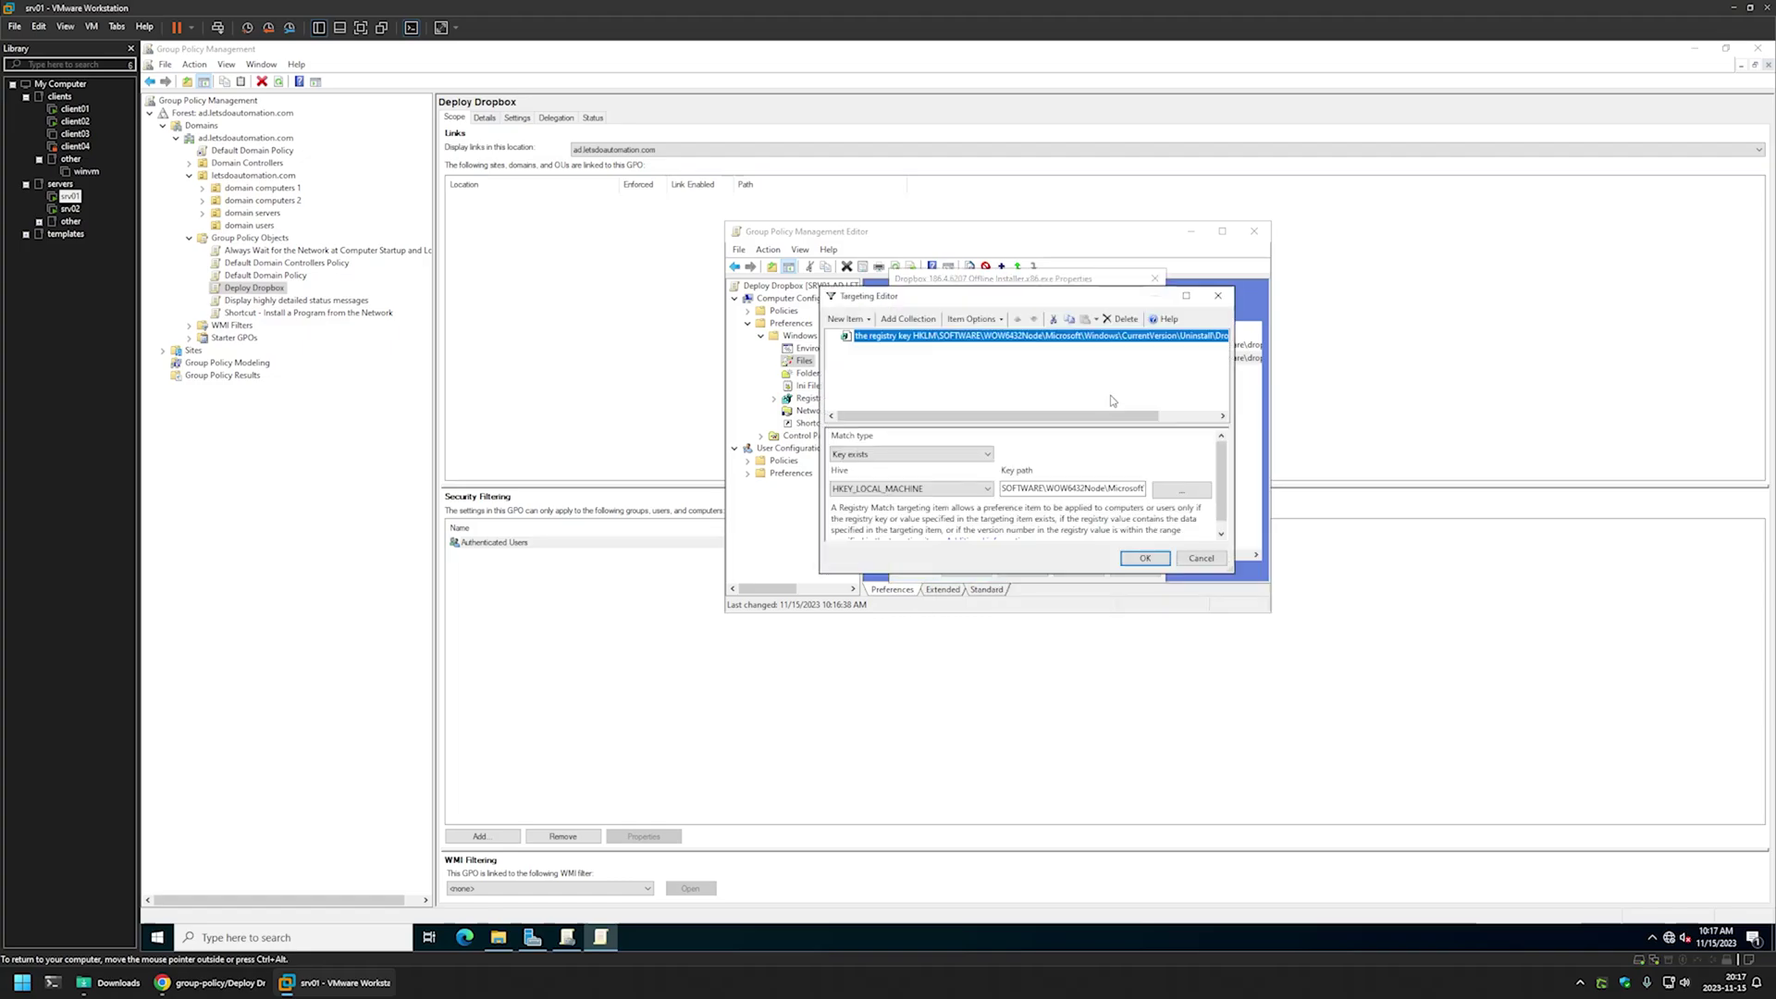
{"action": "key", "text": "Escape"}
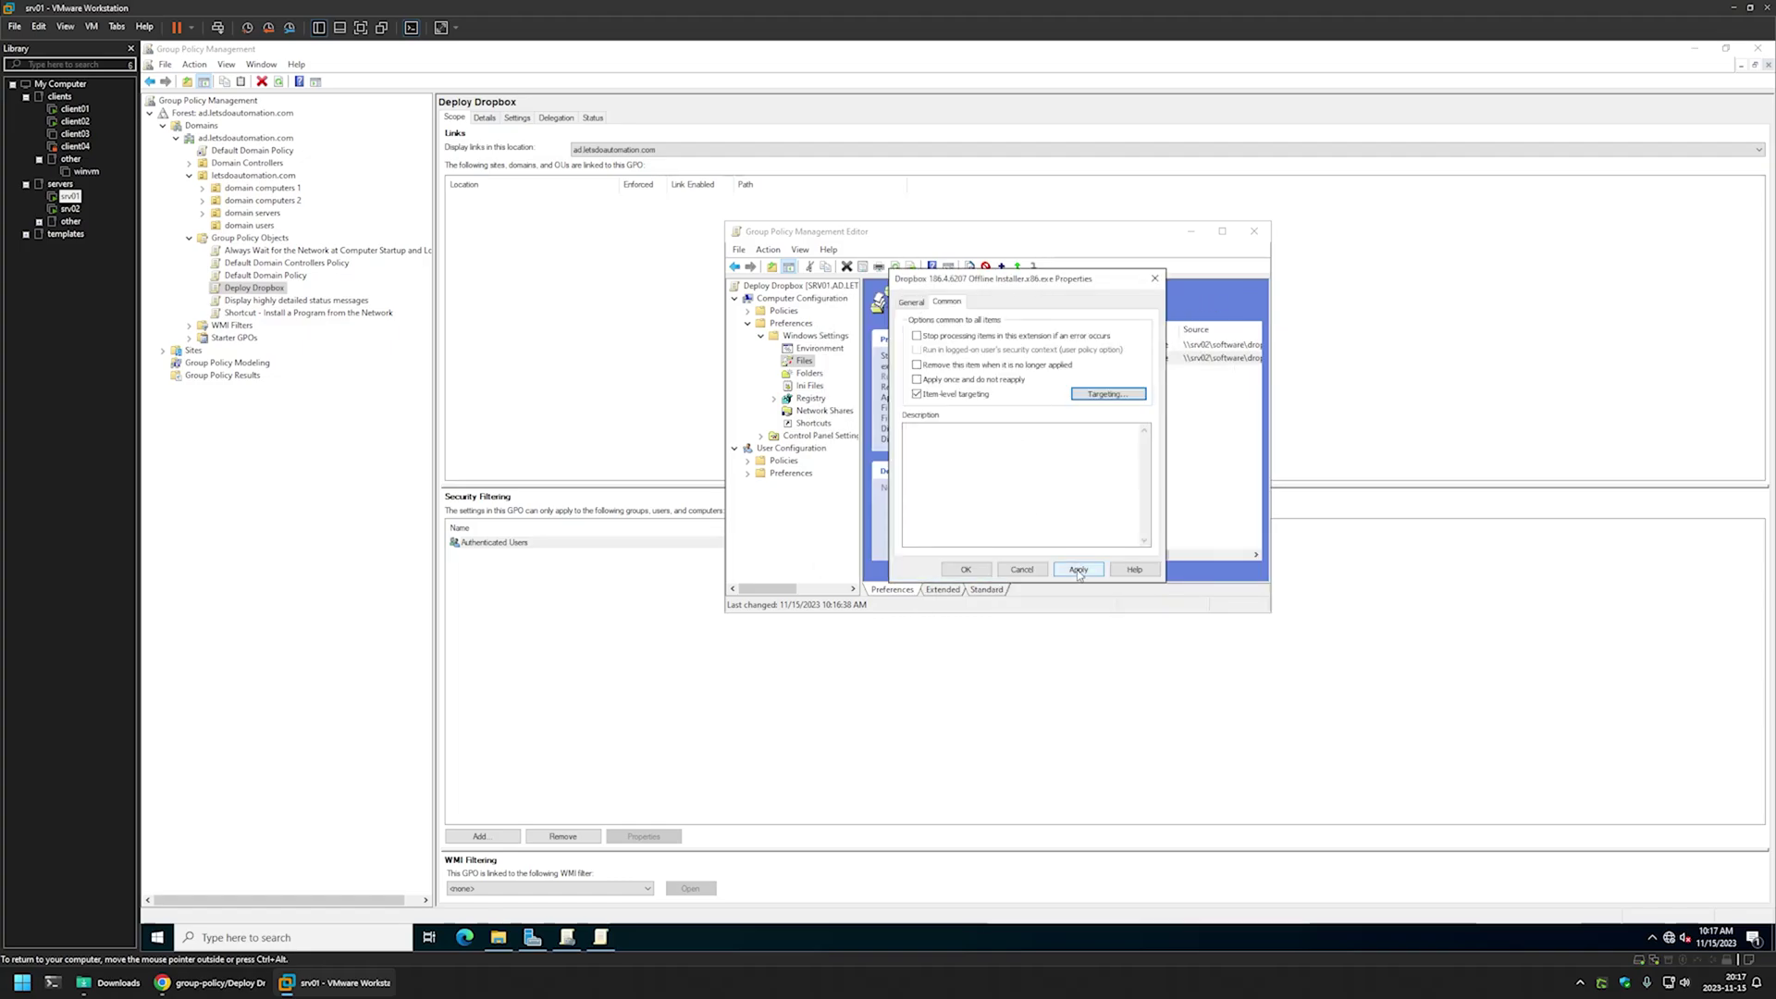
{"action": "left_click", "coordinate": [1079, 569]}
Save the item and add a new Scheduled Task (At least Windows 7) under Control Panel Settings
{"action": "left_click", "coordinate": [965, 569]}
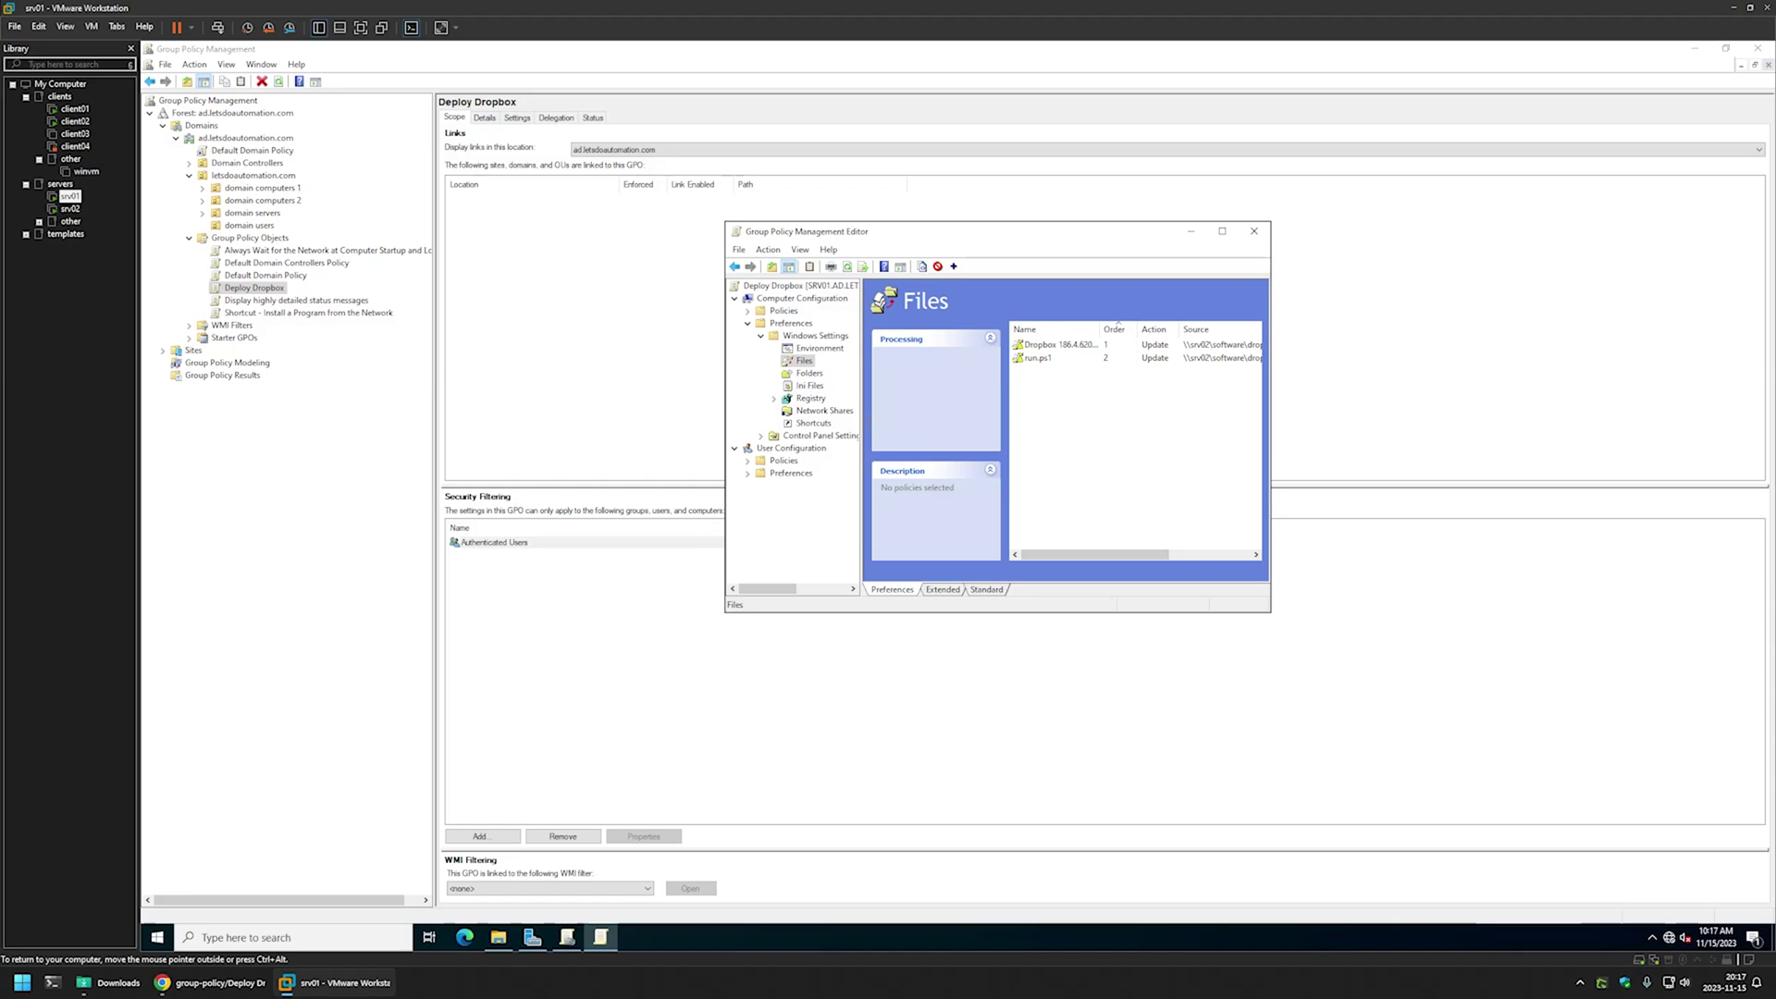
{"action": "left_click", "coordinate": [761, 436]}
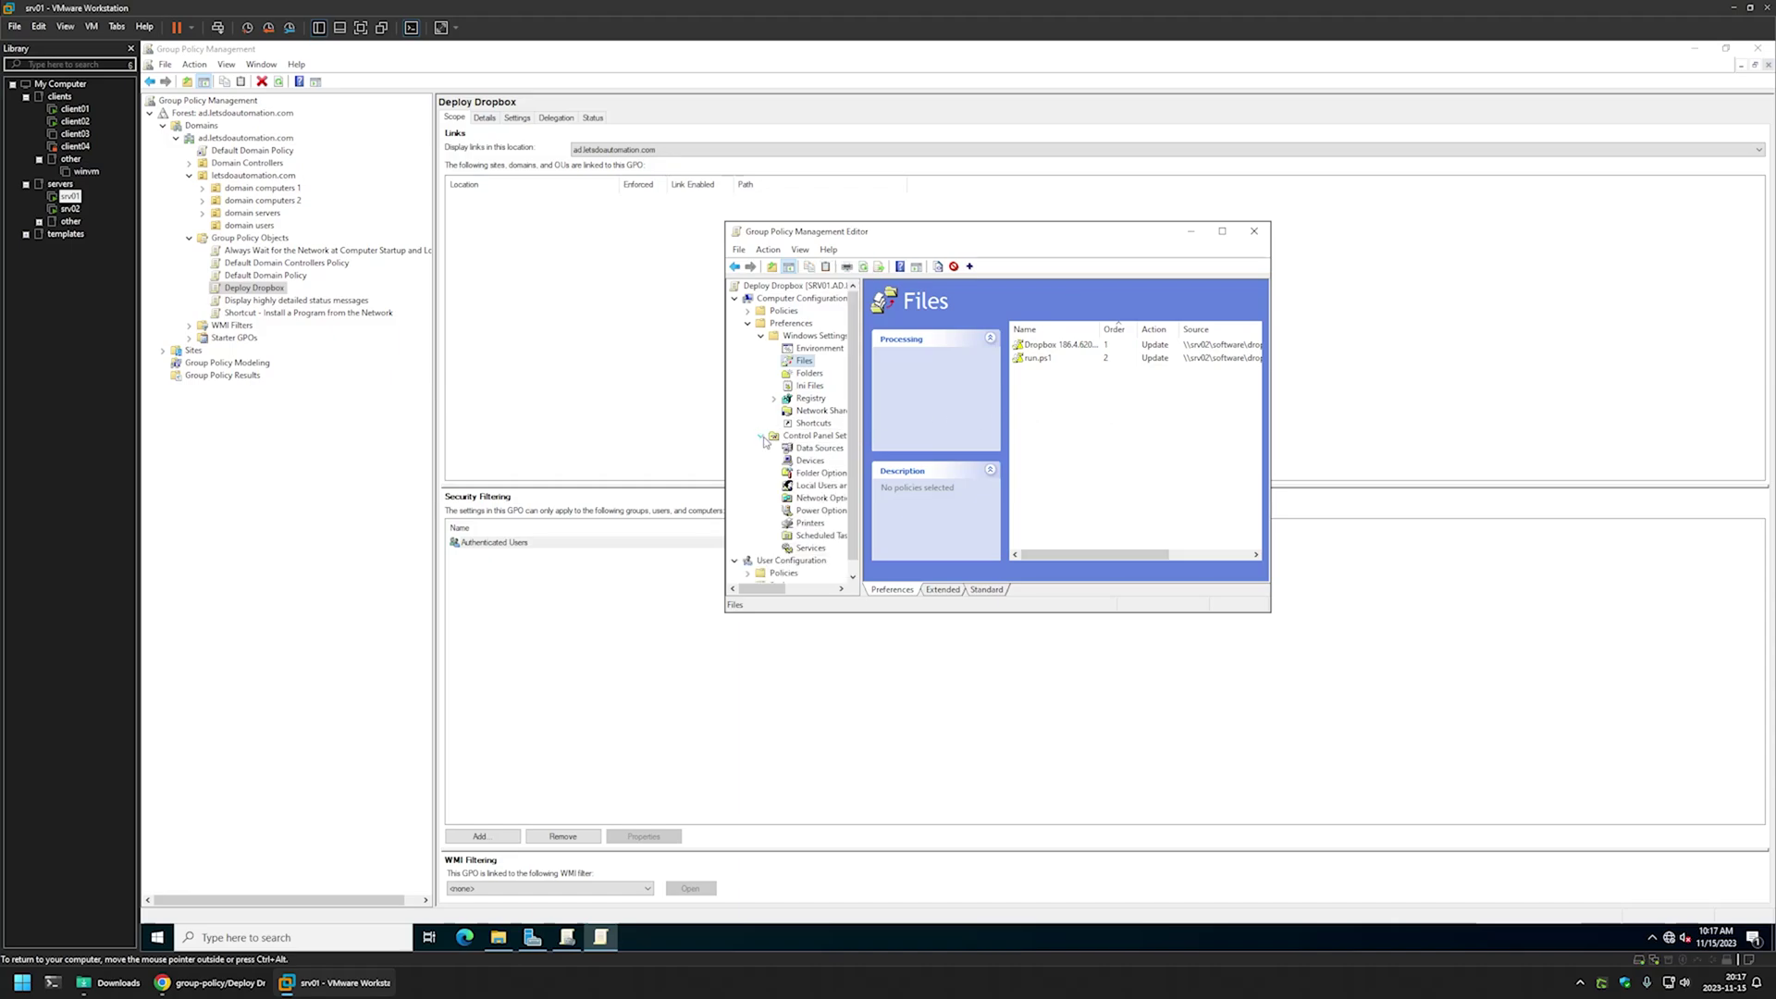
{"action": "left_click", "coordinate": [814, 535]}
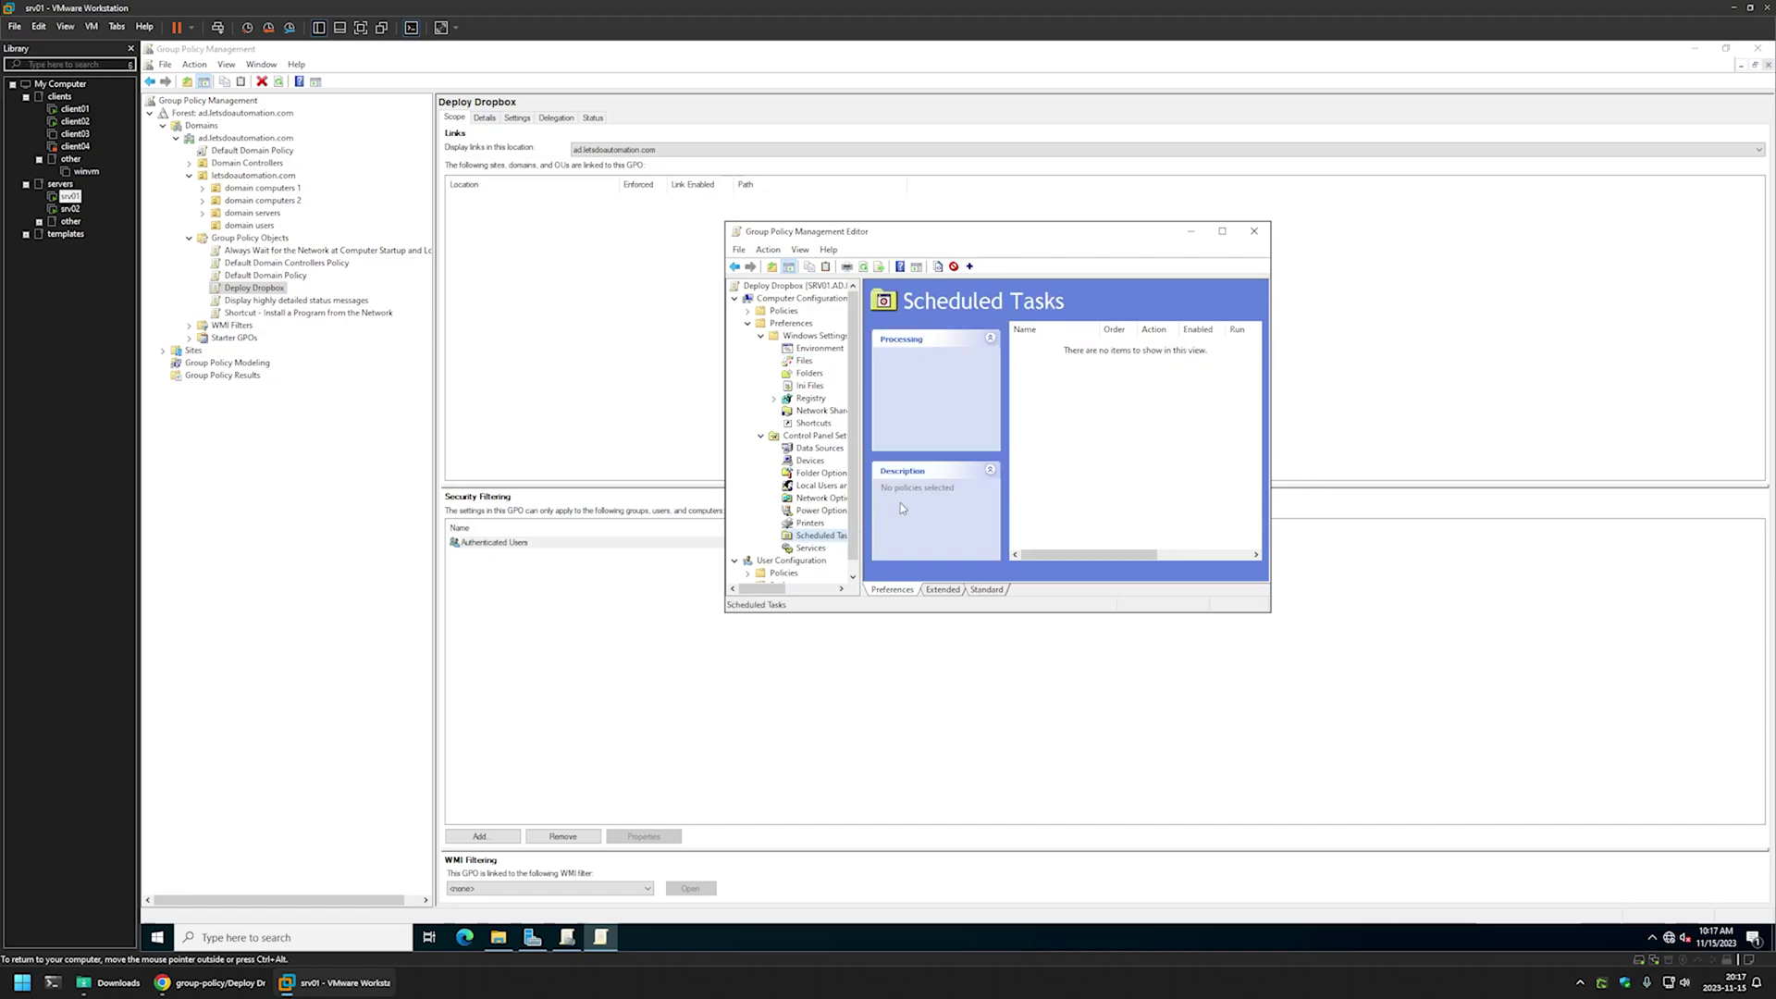
{"action": "right_click", "coordinate": [1086, 403]}
{"action": "mouse_move", "coordinate": [1156, 406]}
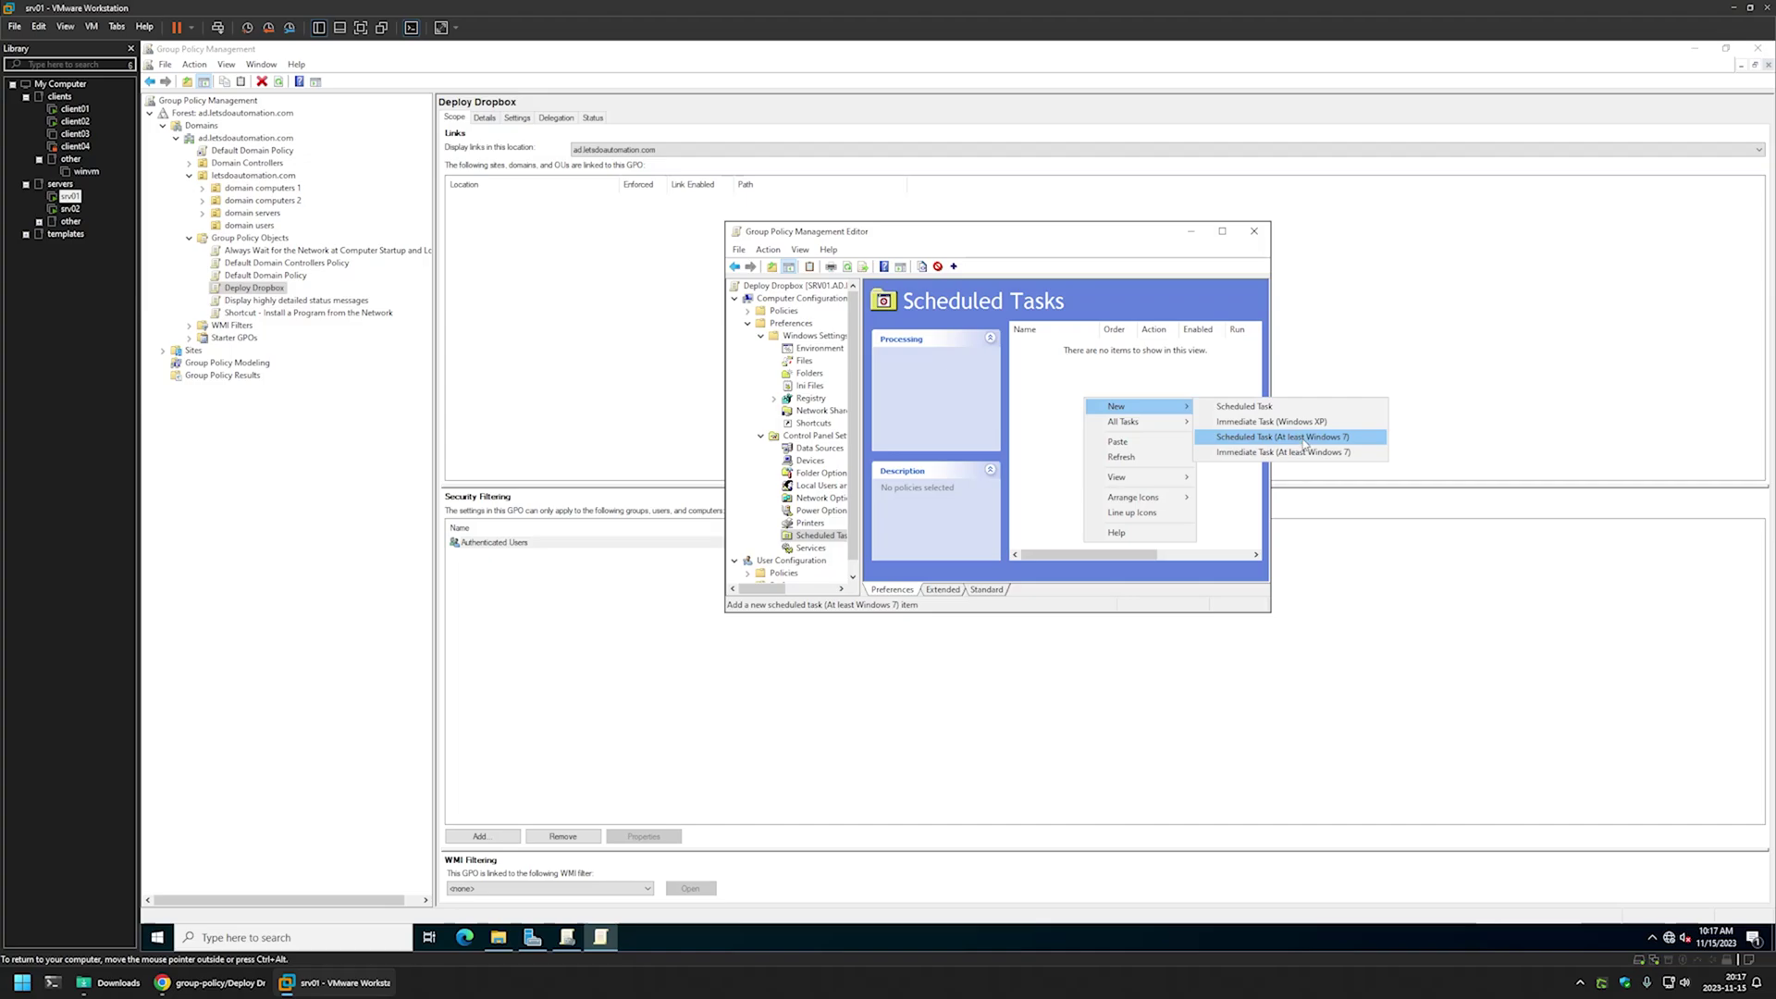
{"action": "left_click", "coordinate": [1331, 437]}
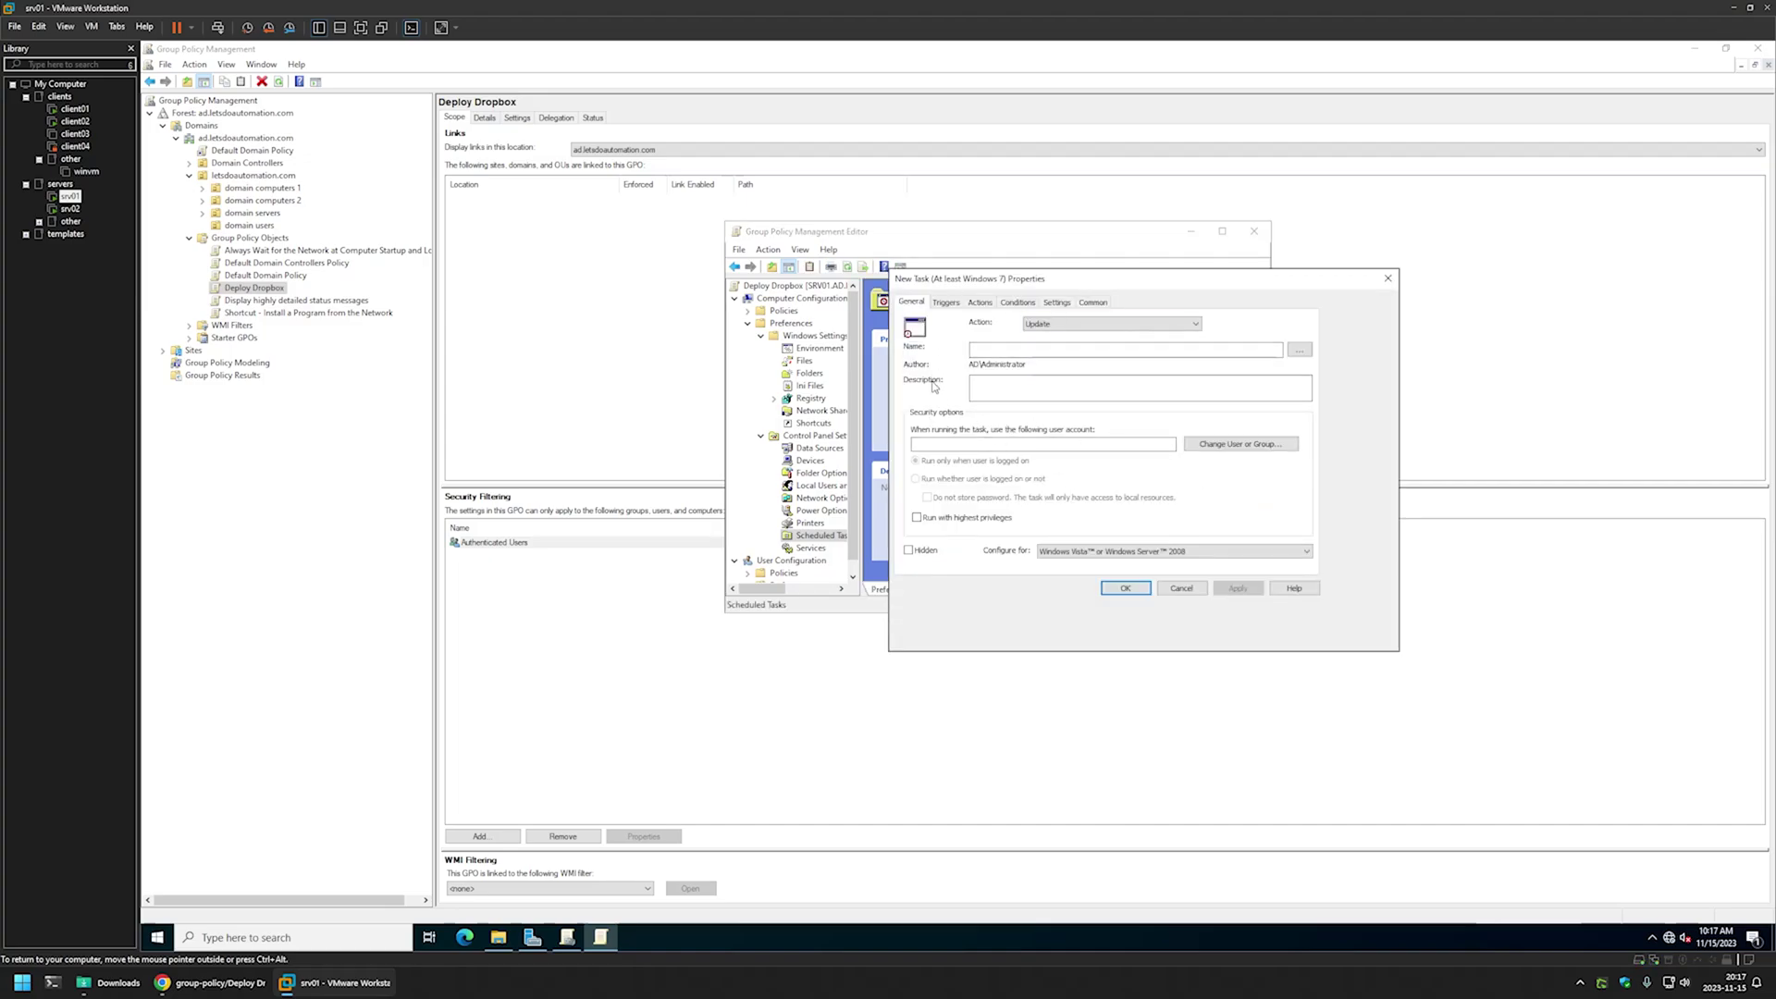
Bring up the guide's Scheduled Task notes for the task's details
{"action": "left_click", "coordinate": [998, 351]}
{"action": "left_click", "coordinate": [196, 980]}
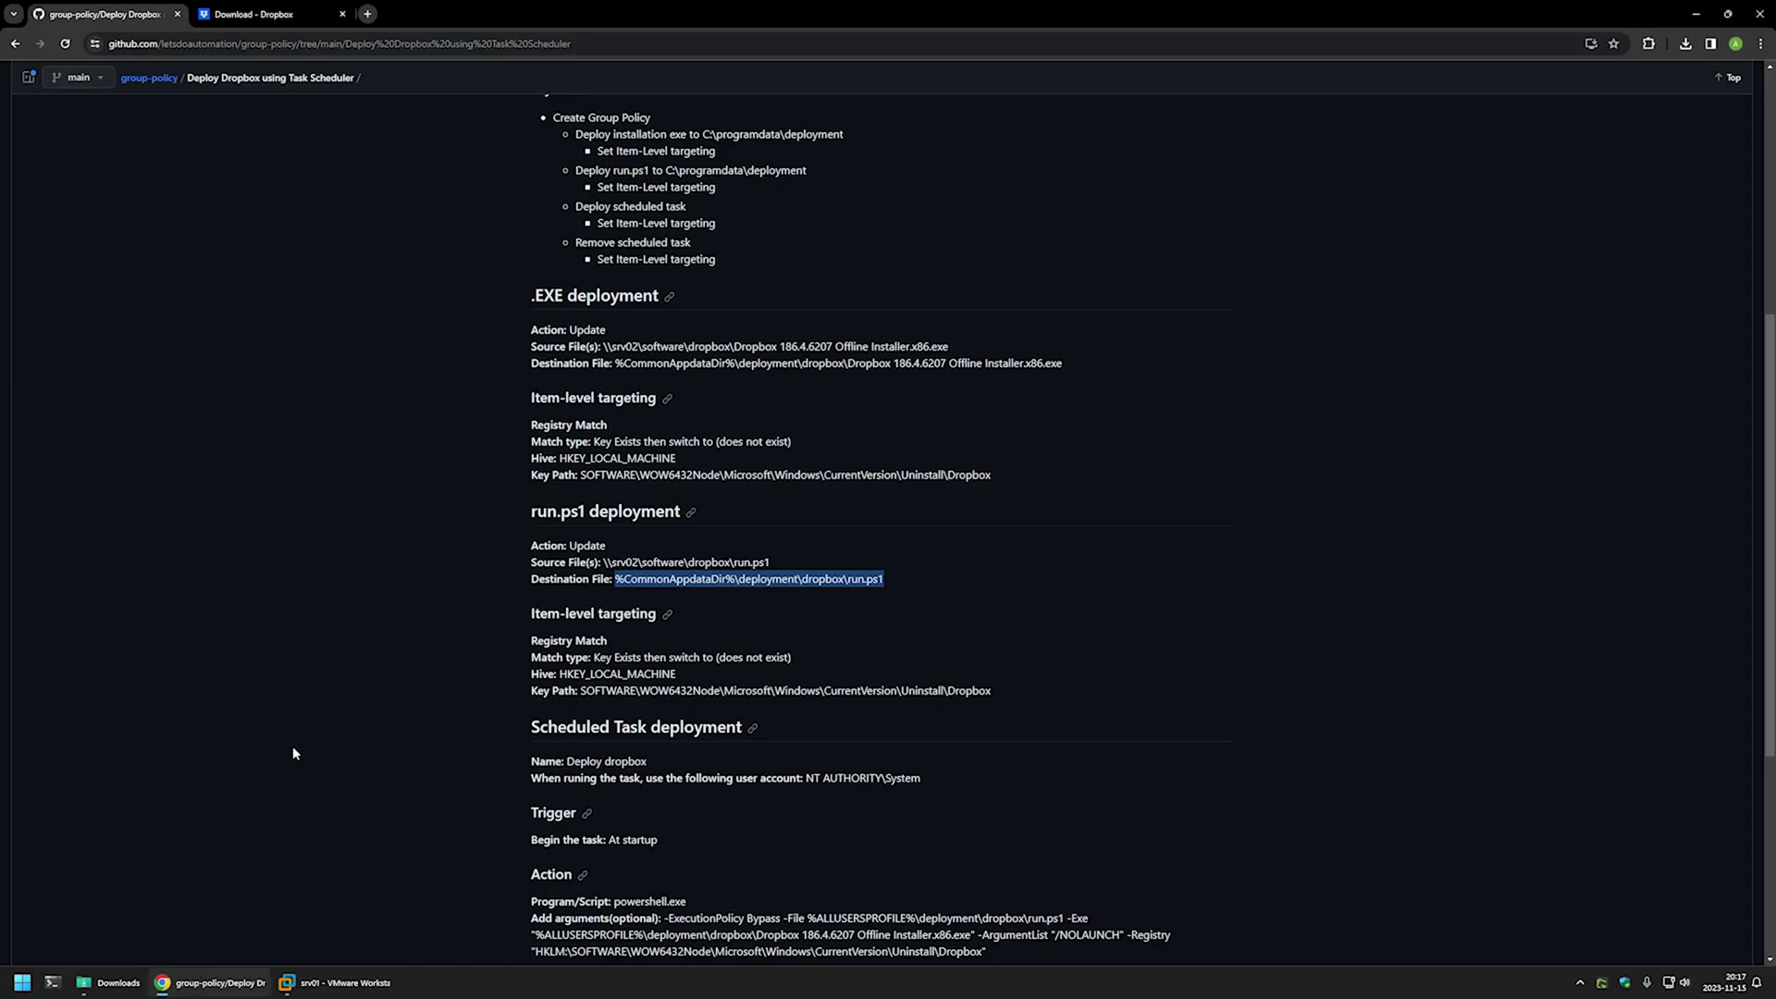
{"action": "scroll", "coordinate": [709, 530], "scroll_direction": "down", "scroll_amount": 2}
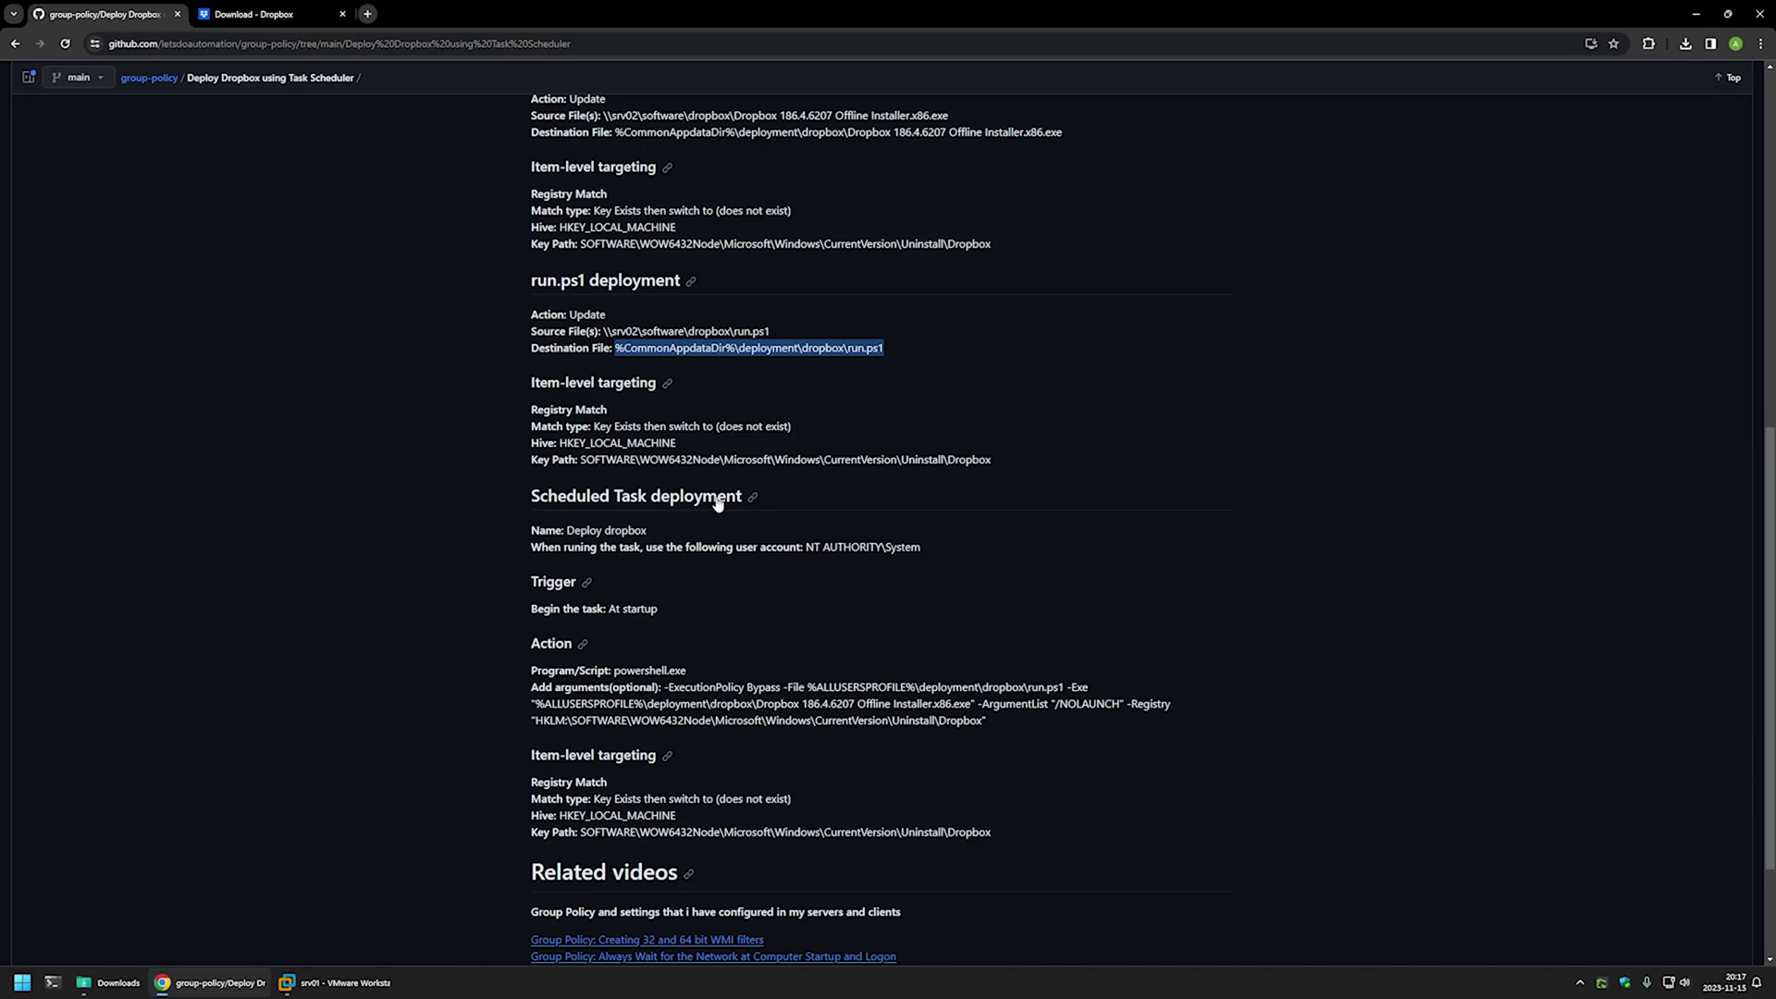
Name the task Deploy dropbox, copying the name from the guide
{"action": "left_click_drag", "start_coordinate": [664, 527], "coordinate": [566, 530]}
{"action": "right_click", "coordinate": [566, 524]}
{"action": "left_click", "coordinate": [591, 544]}
{"action": "left_click", "coordinate": [324, 980]}
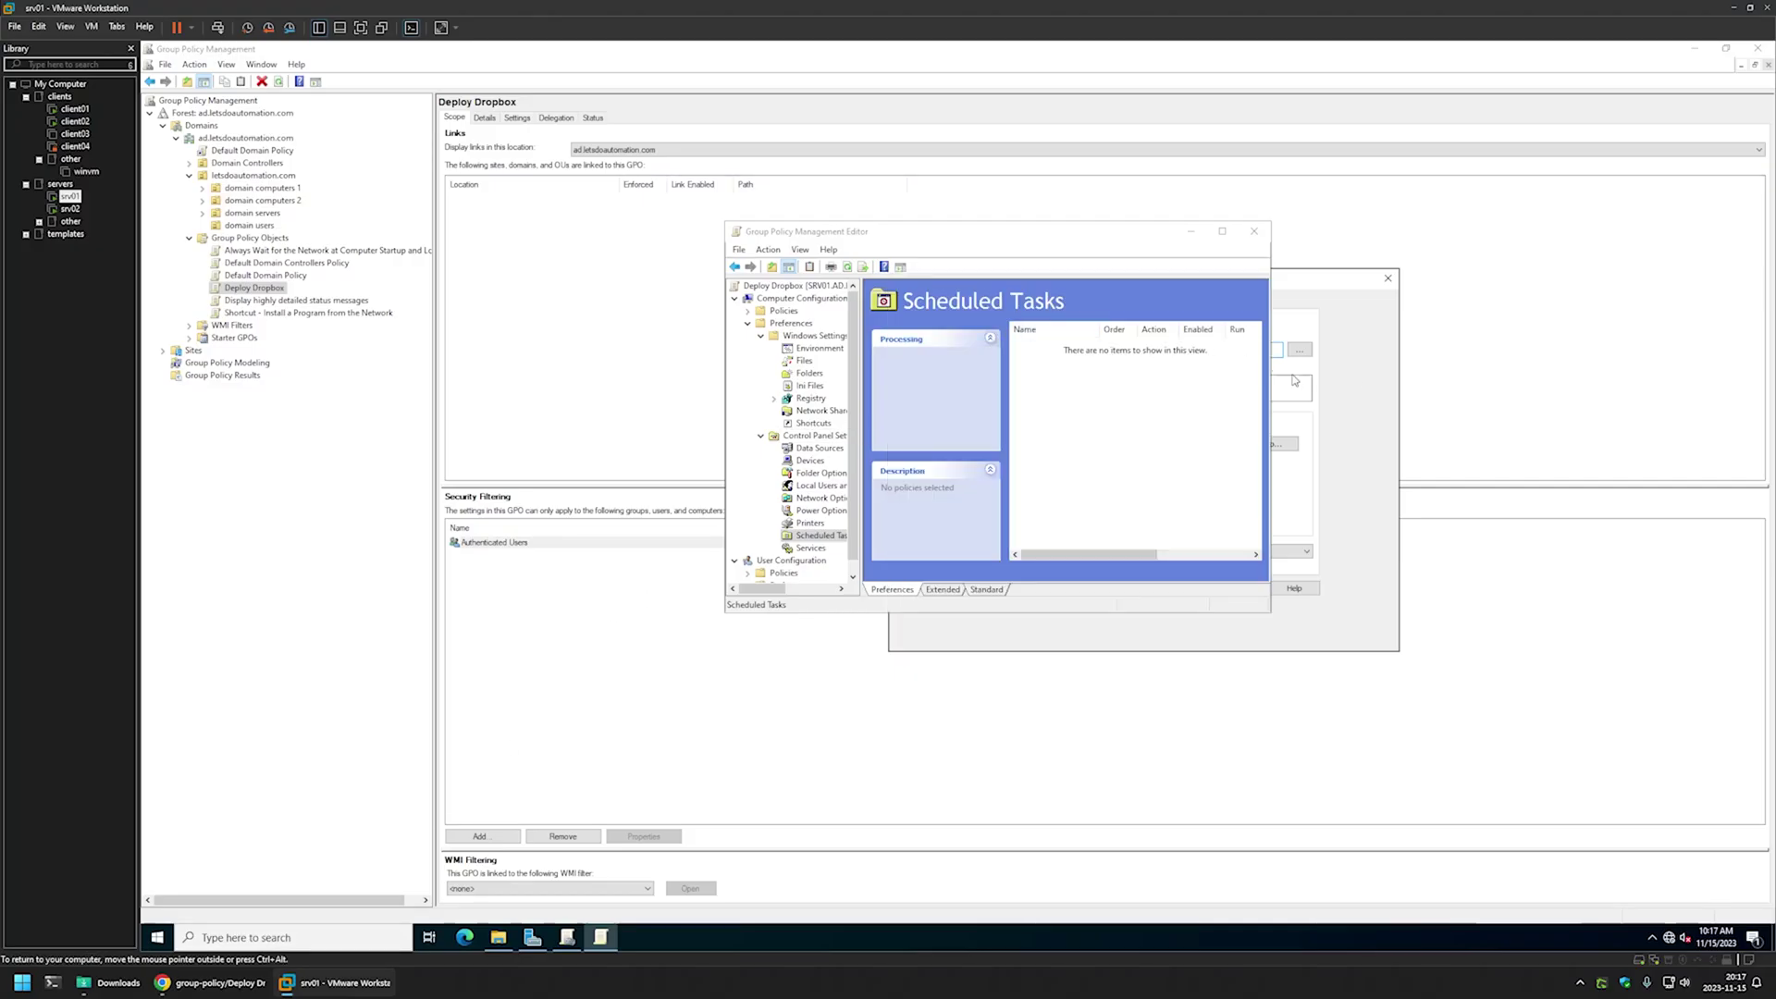
{"action": "left_click_drag", "start_coordinate": [1126, 233], "coordinate": [655, 234]}
{"action": "left_click", "coordinate": [1046, 351]}
{"action": "key", "text": "ctrl+v"}
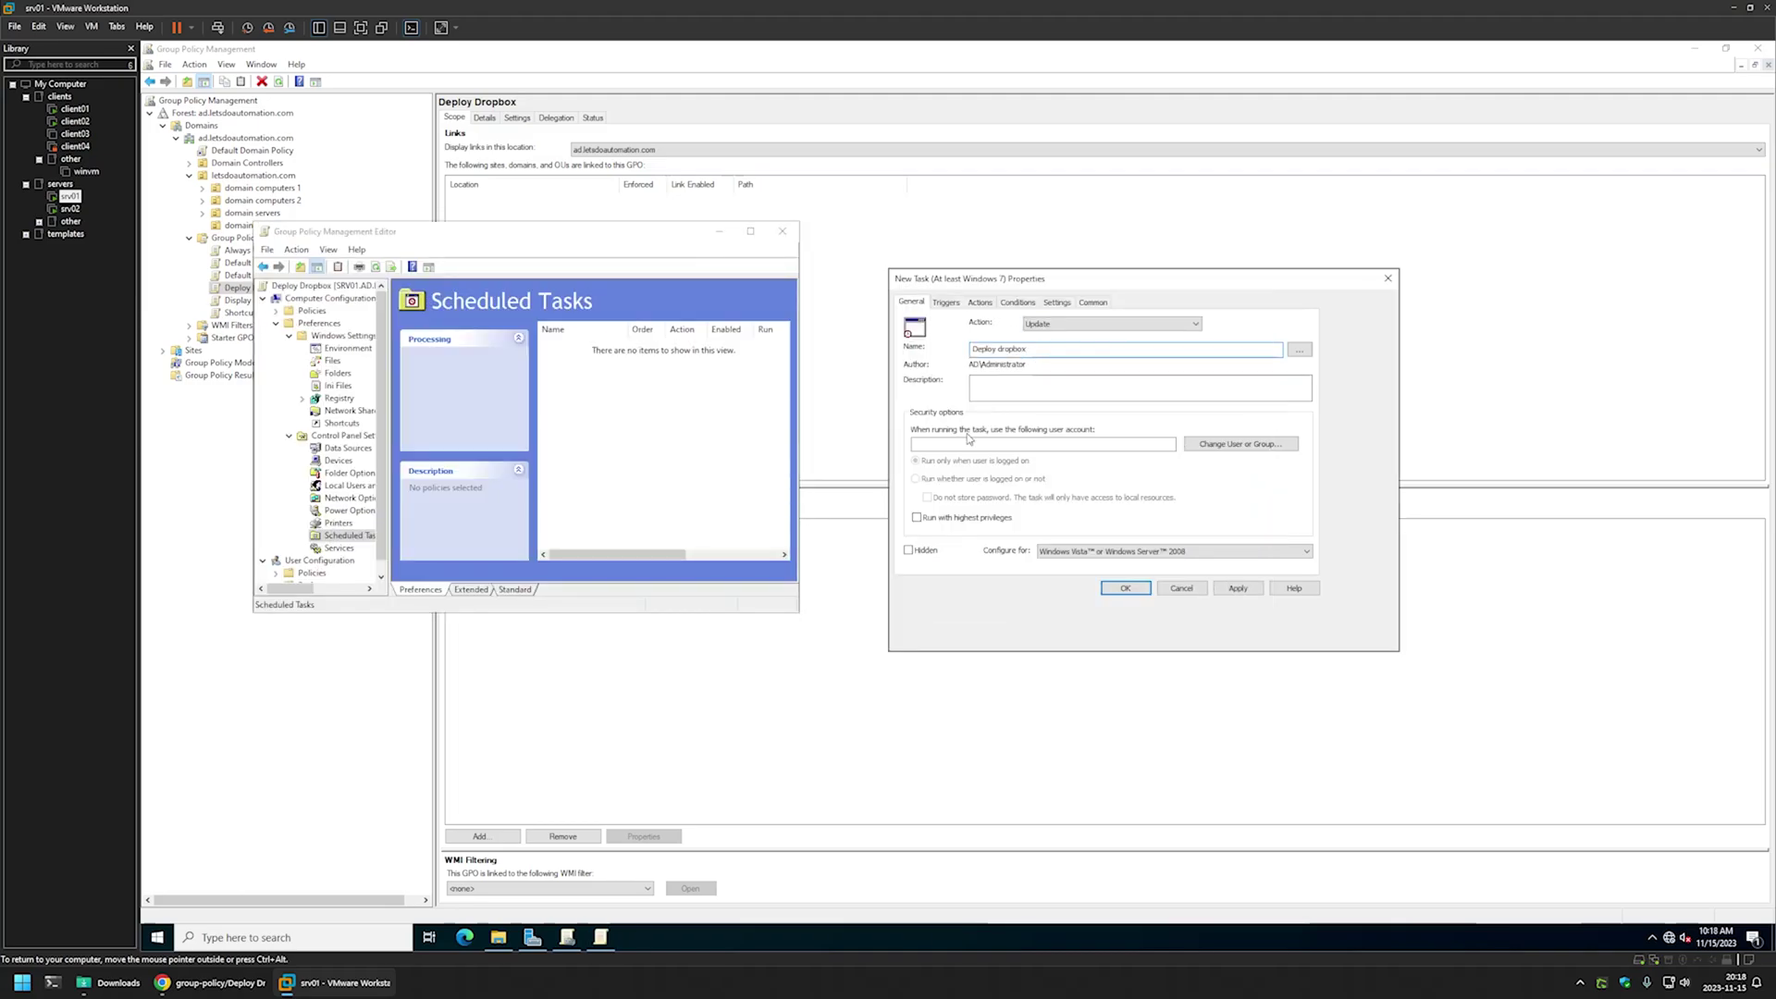
Set the run-as user account to NT AUTHORITY\System, copied from the guide
{"action": "left_click", "coordinate": [932, 442]}
{"action": "left_click", "coordinate": [211, 982]}
{"action": "left_click_drag", "start_coordinate": [913, 547], "coordinate": [806, 554]}
{"action": "right_click", "coordinate": [806, 553]}
{"action": "left_click", "coordinate": [850, 564]}
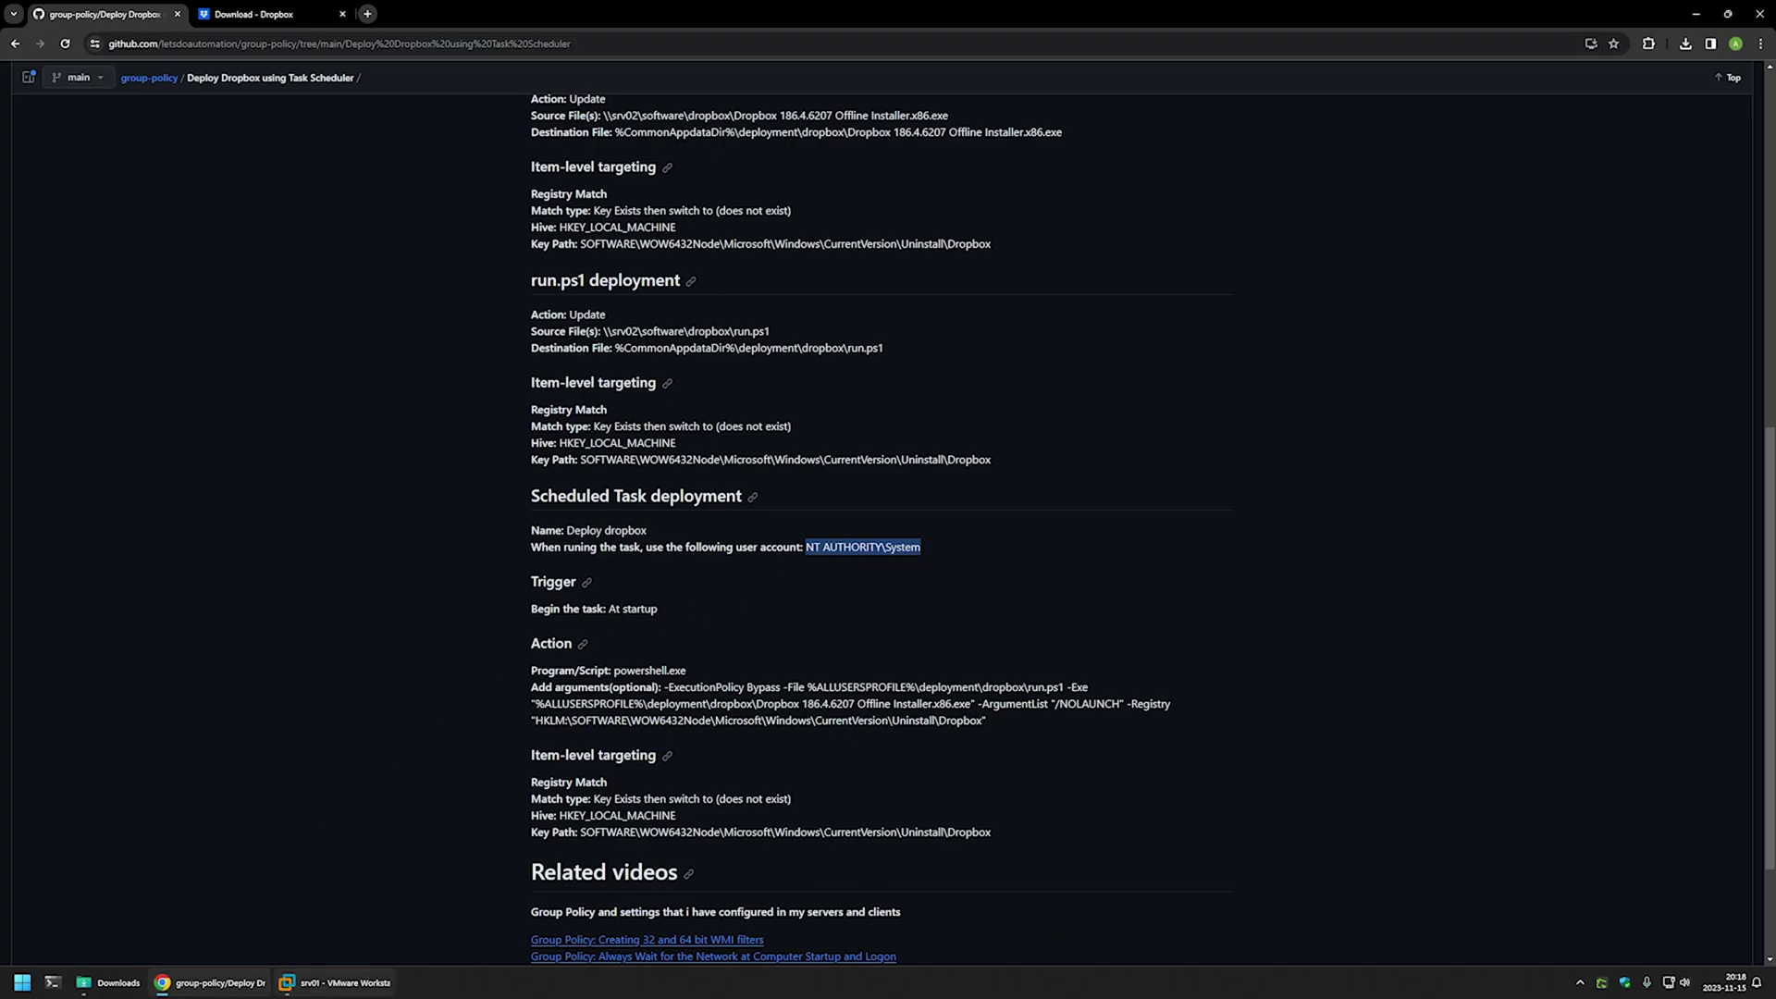
{"action": "left_click", "coordinate": [302, 993]}
{"action": "left_click", "coordinate": [1008, 446]}
{"action": "key", "text": "ctrl+v"}
{"action": "left_click_drag", "start_coordinate": [1008, 446], "coordinate": [866, 453]}
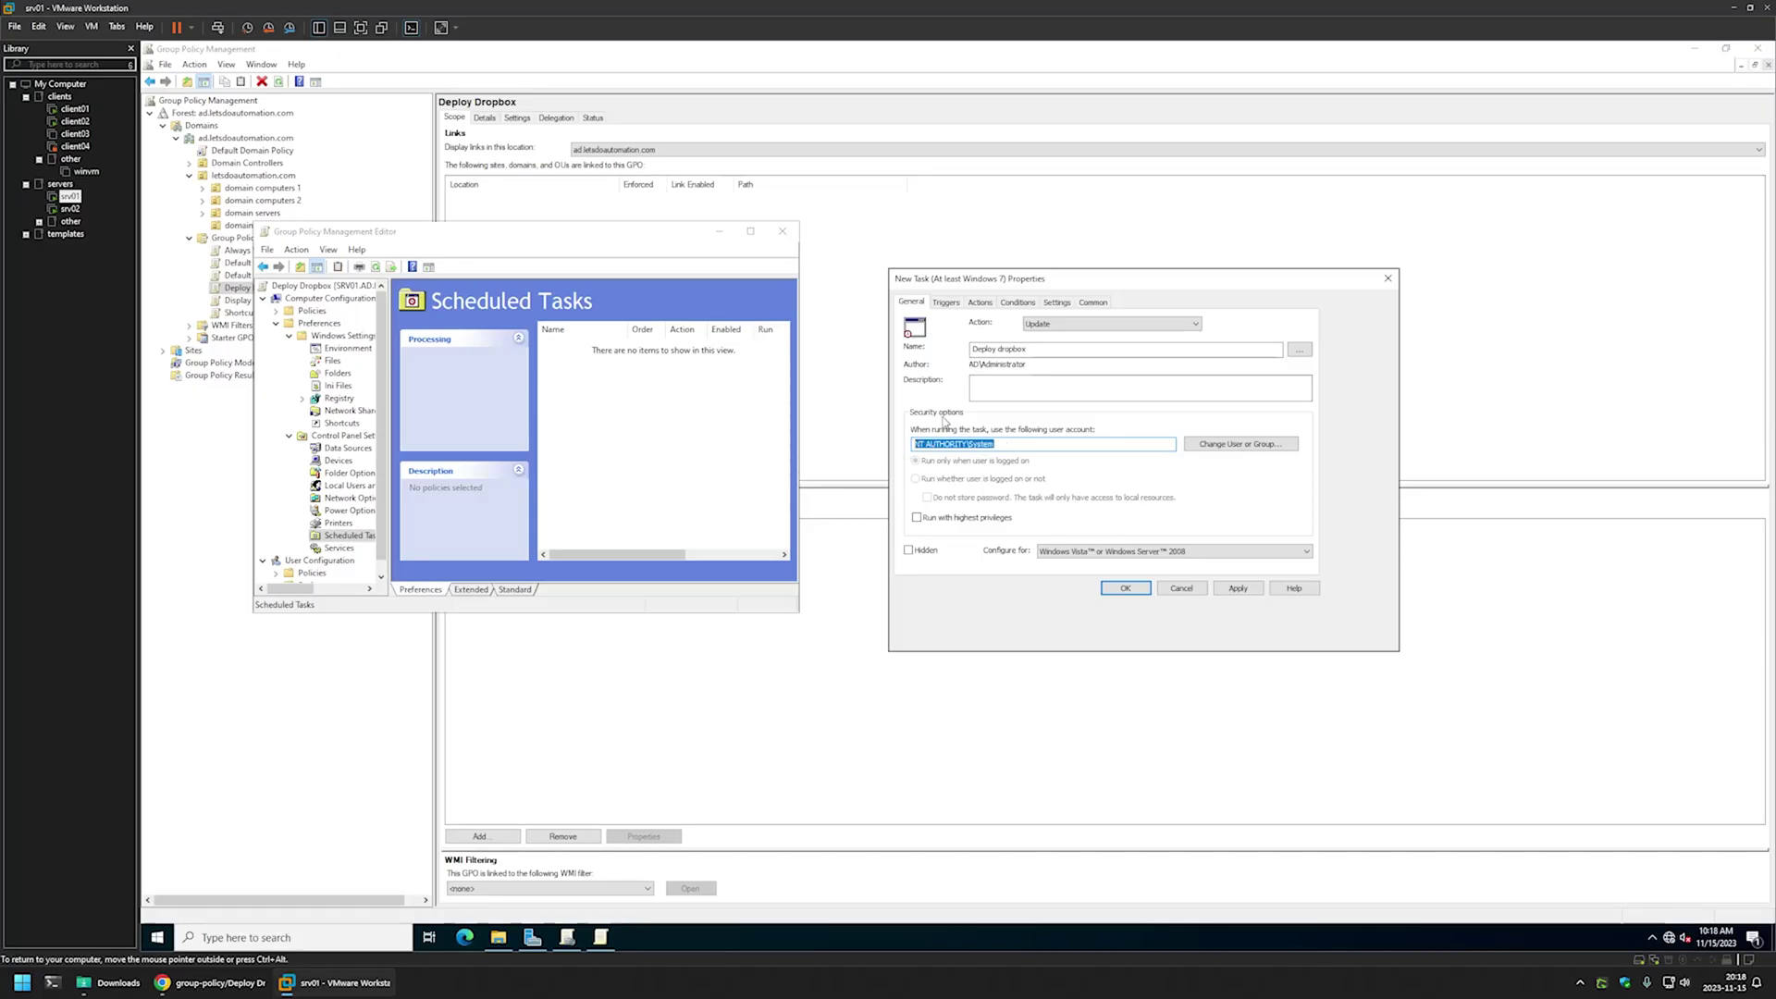
{"action": "left_click", "coordinate": [947, 304]}
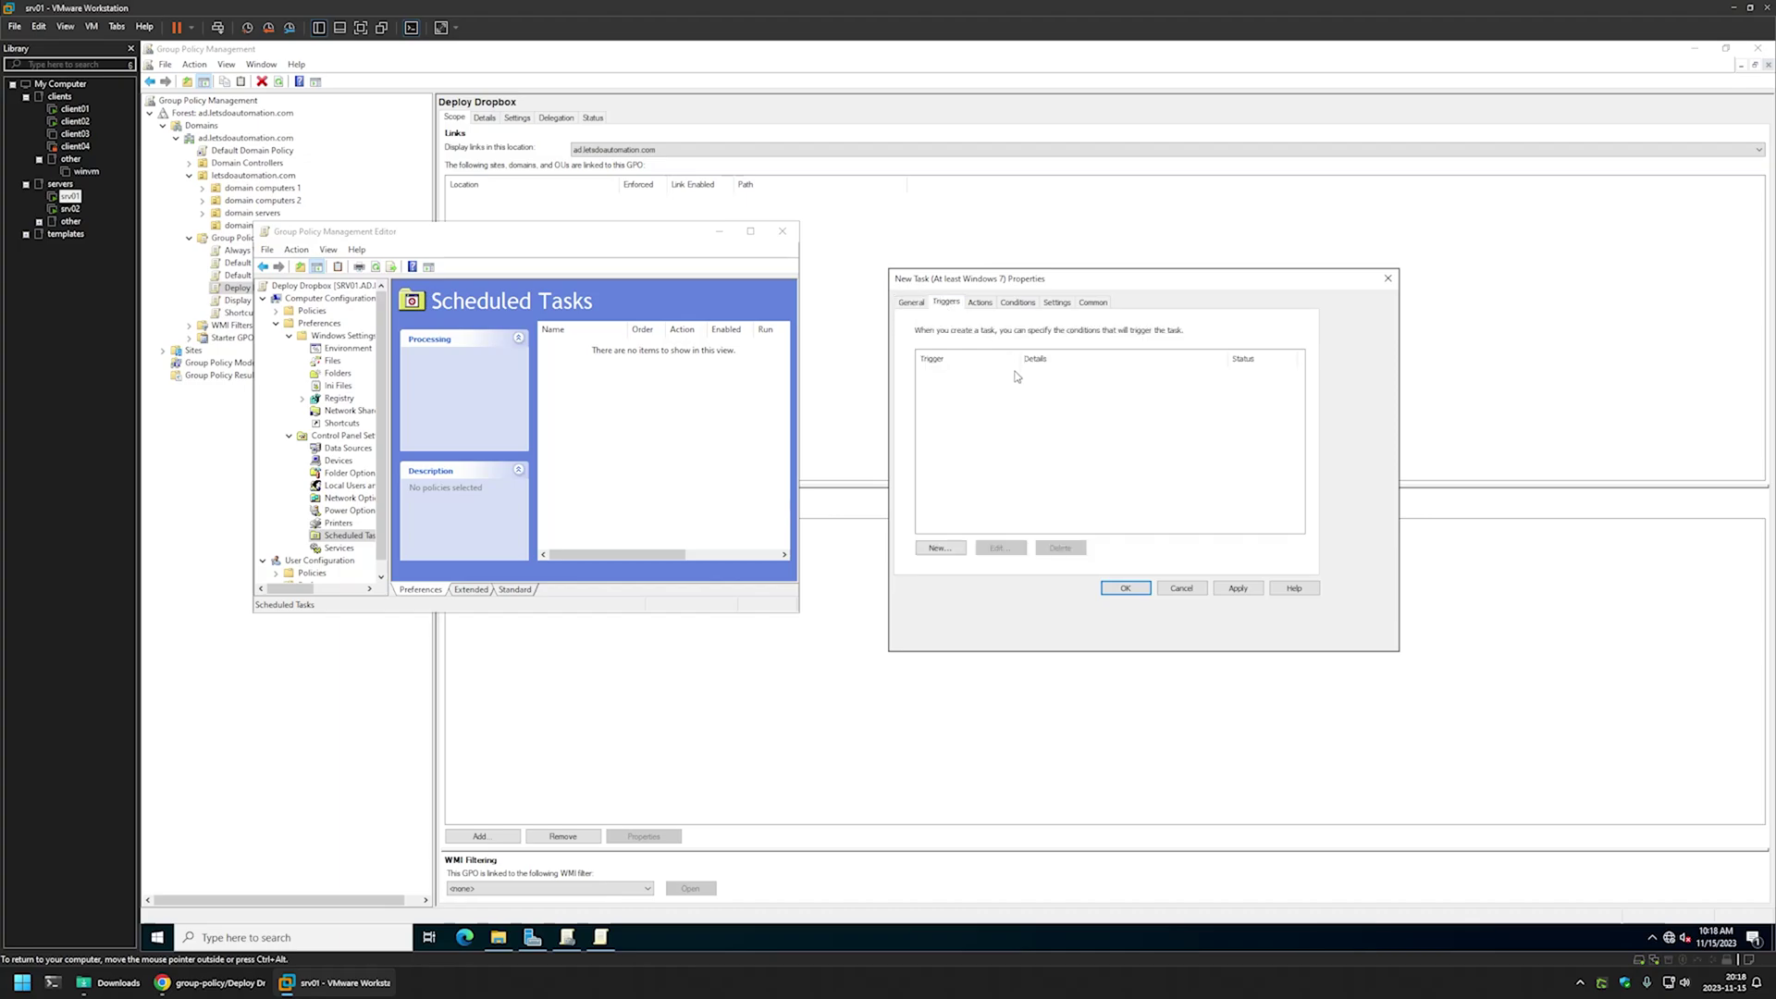
Add a new trigger that begins the task At startup
{"action": "left_click", "coordinate": [932, 549]}
{"action": "left_click", "coordinate": [1062, 330]}
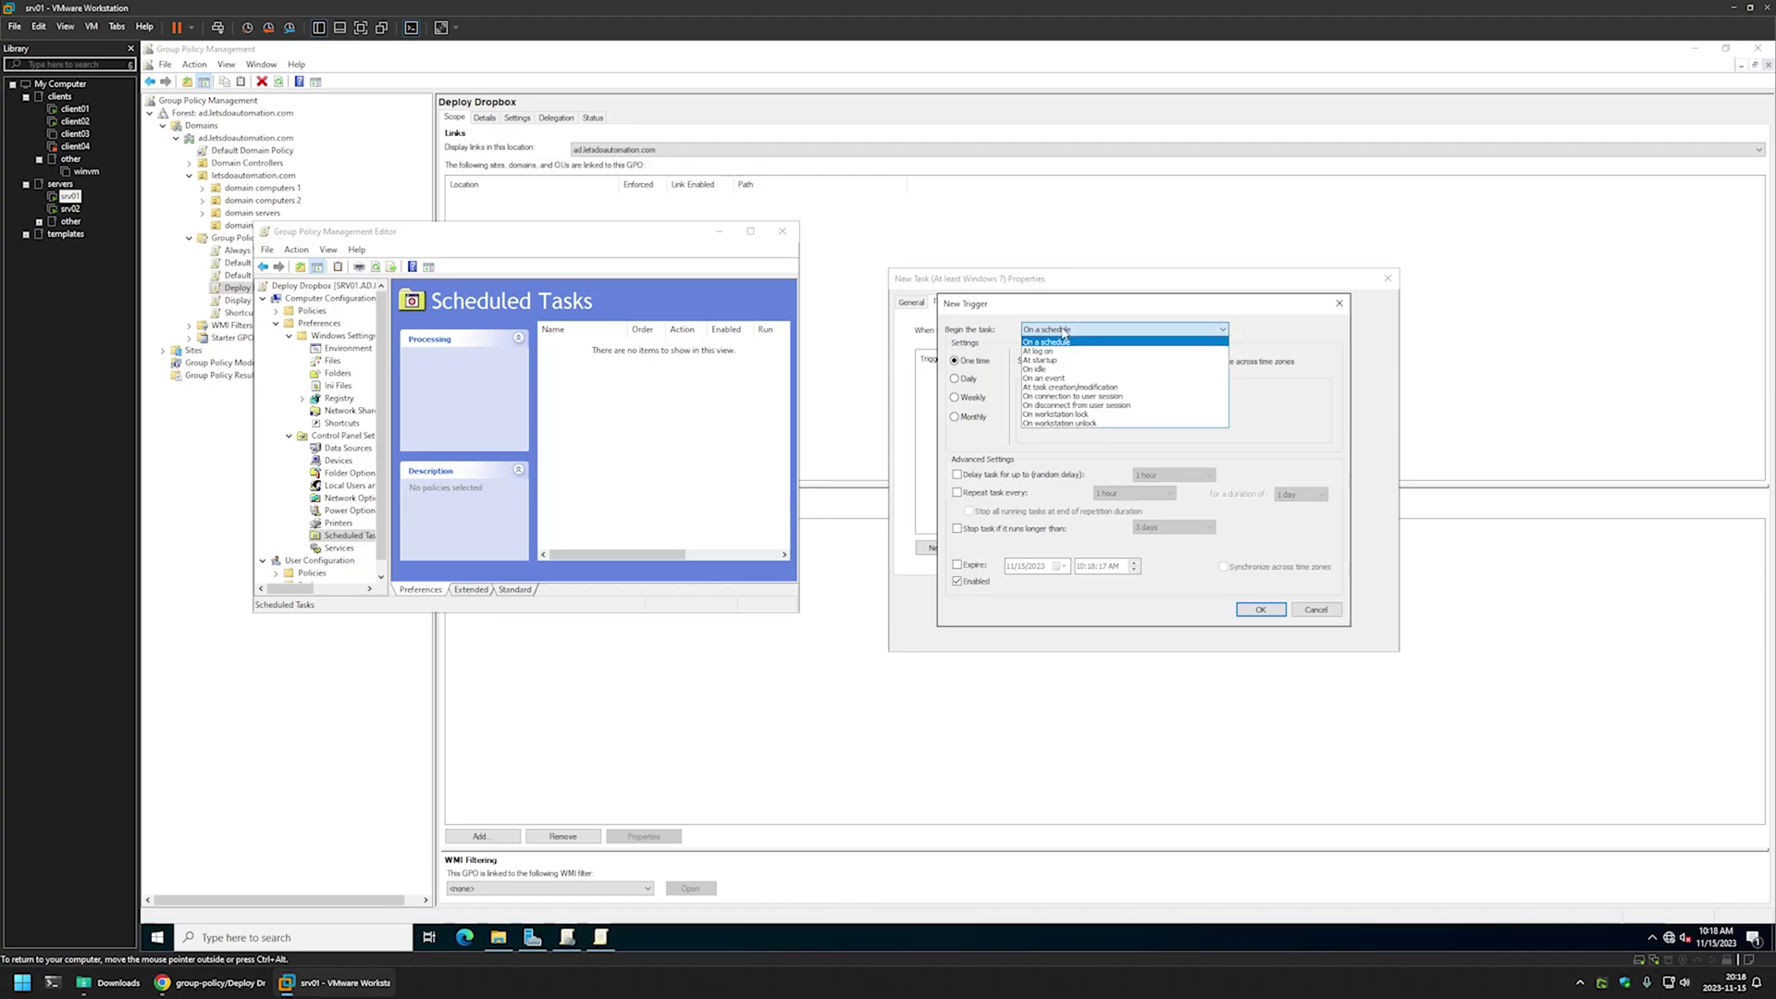
{"action": "left_click", "coordinate": [1256, 609]}
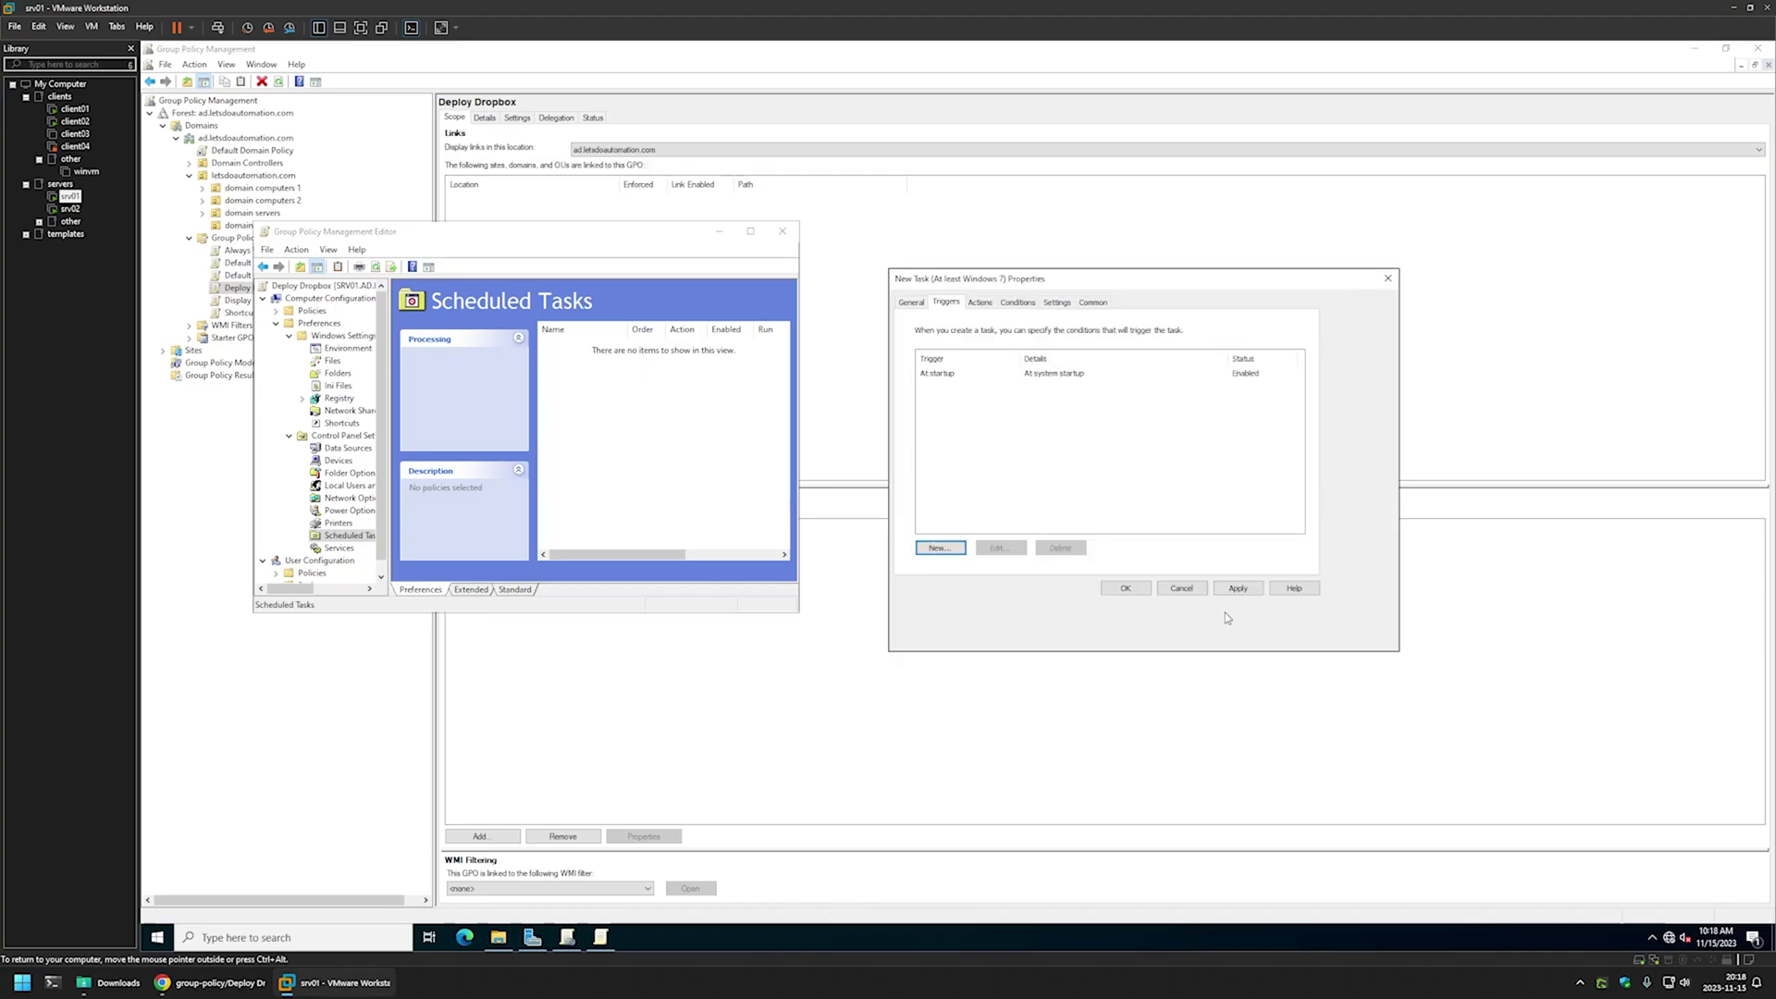
{"action": "left_click", "coordinate": [980, 302]}
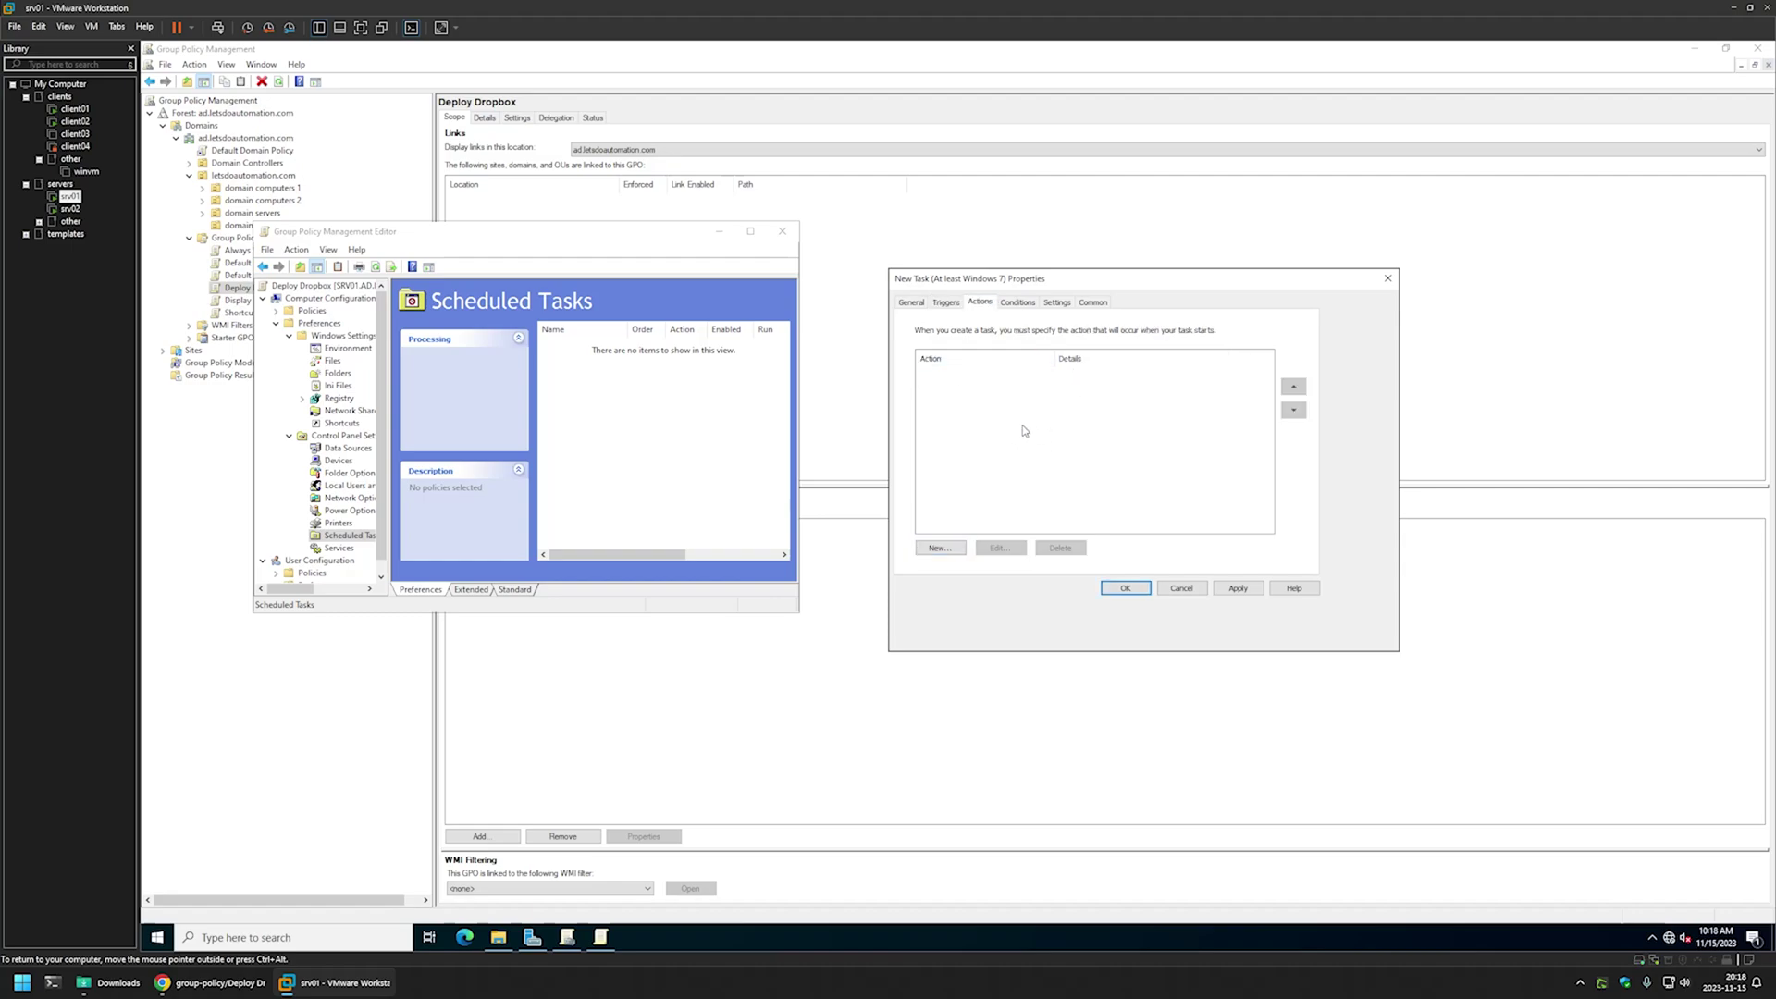
Add a new Start a program action with powershell.exe as the program
{"action": "left_click", "coordinate": [937, 549]}
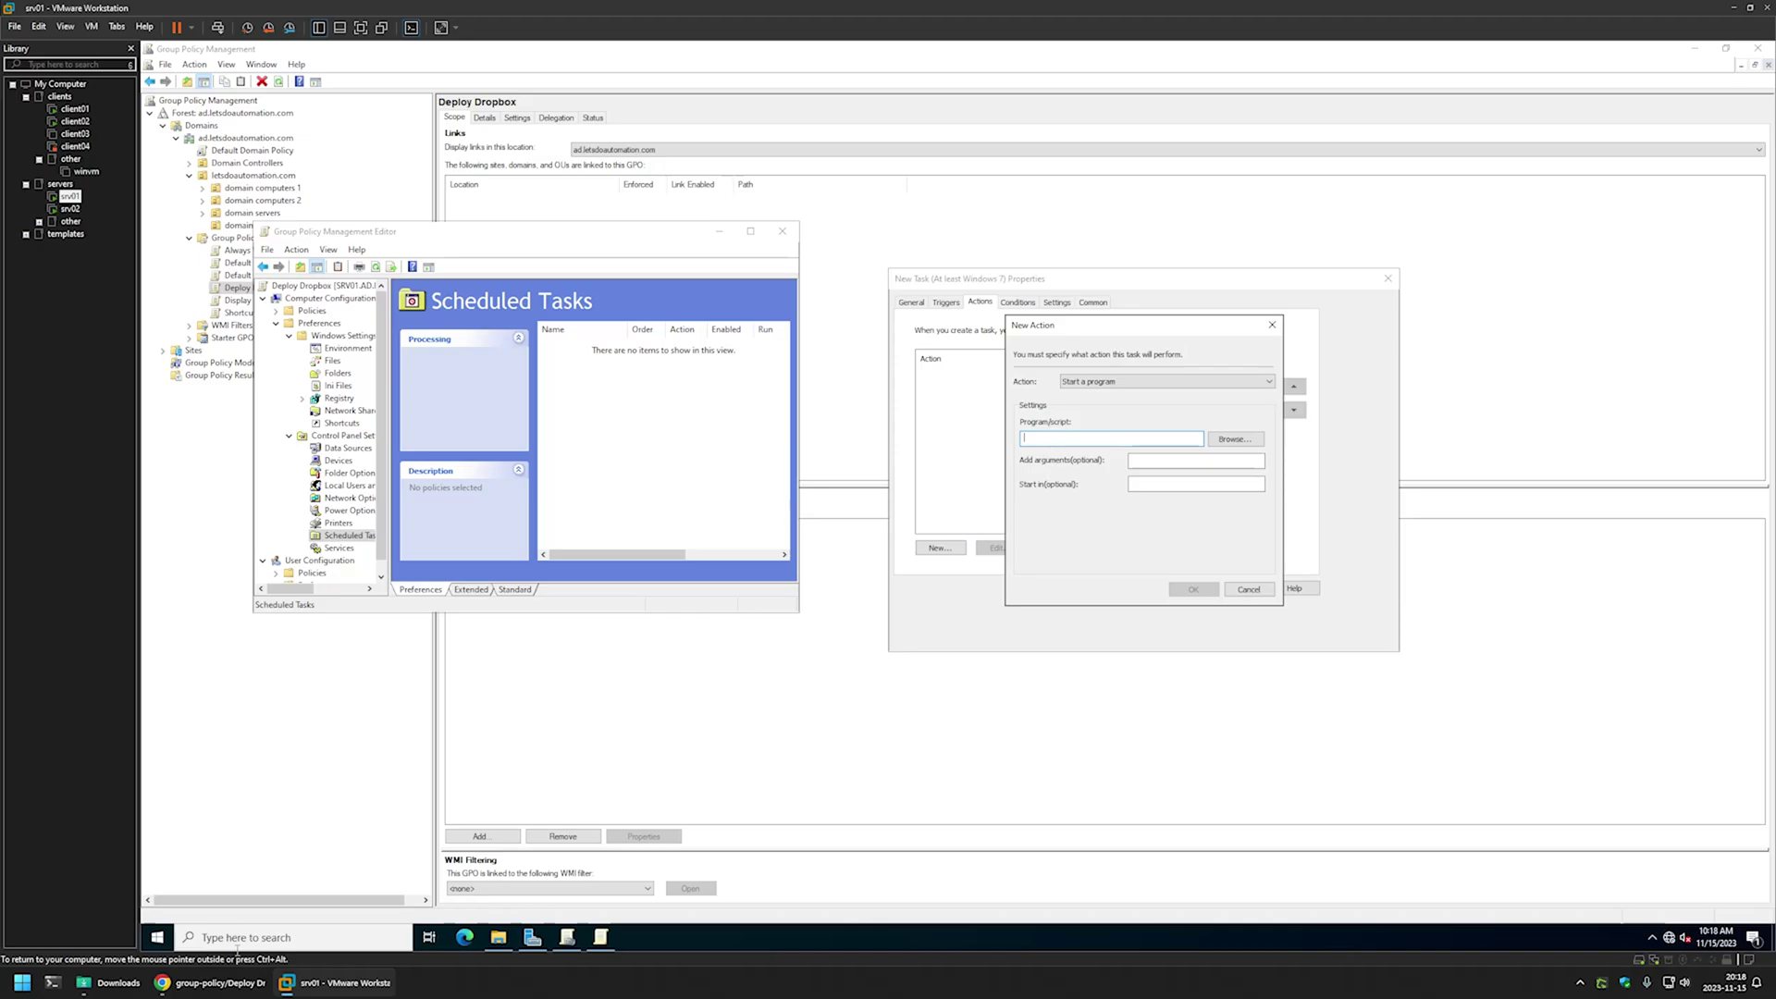
{"action": "left_click", "coordinate": [212, 982]}
{"action": "left_click", "coordinate": [687, 673]}
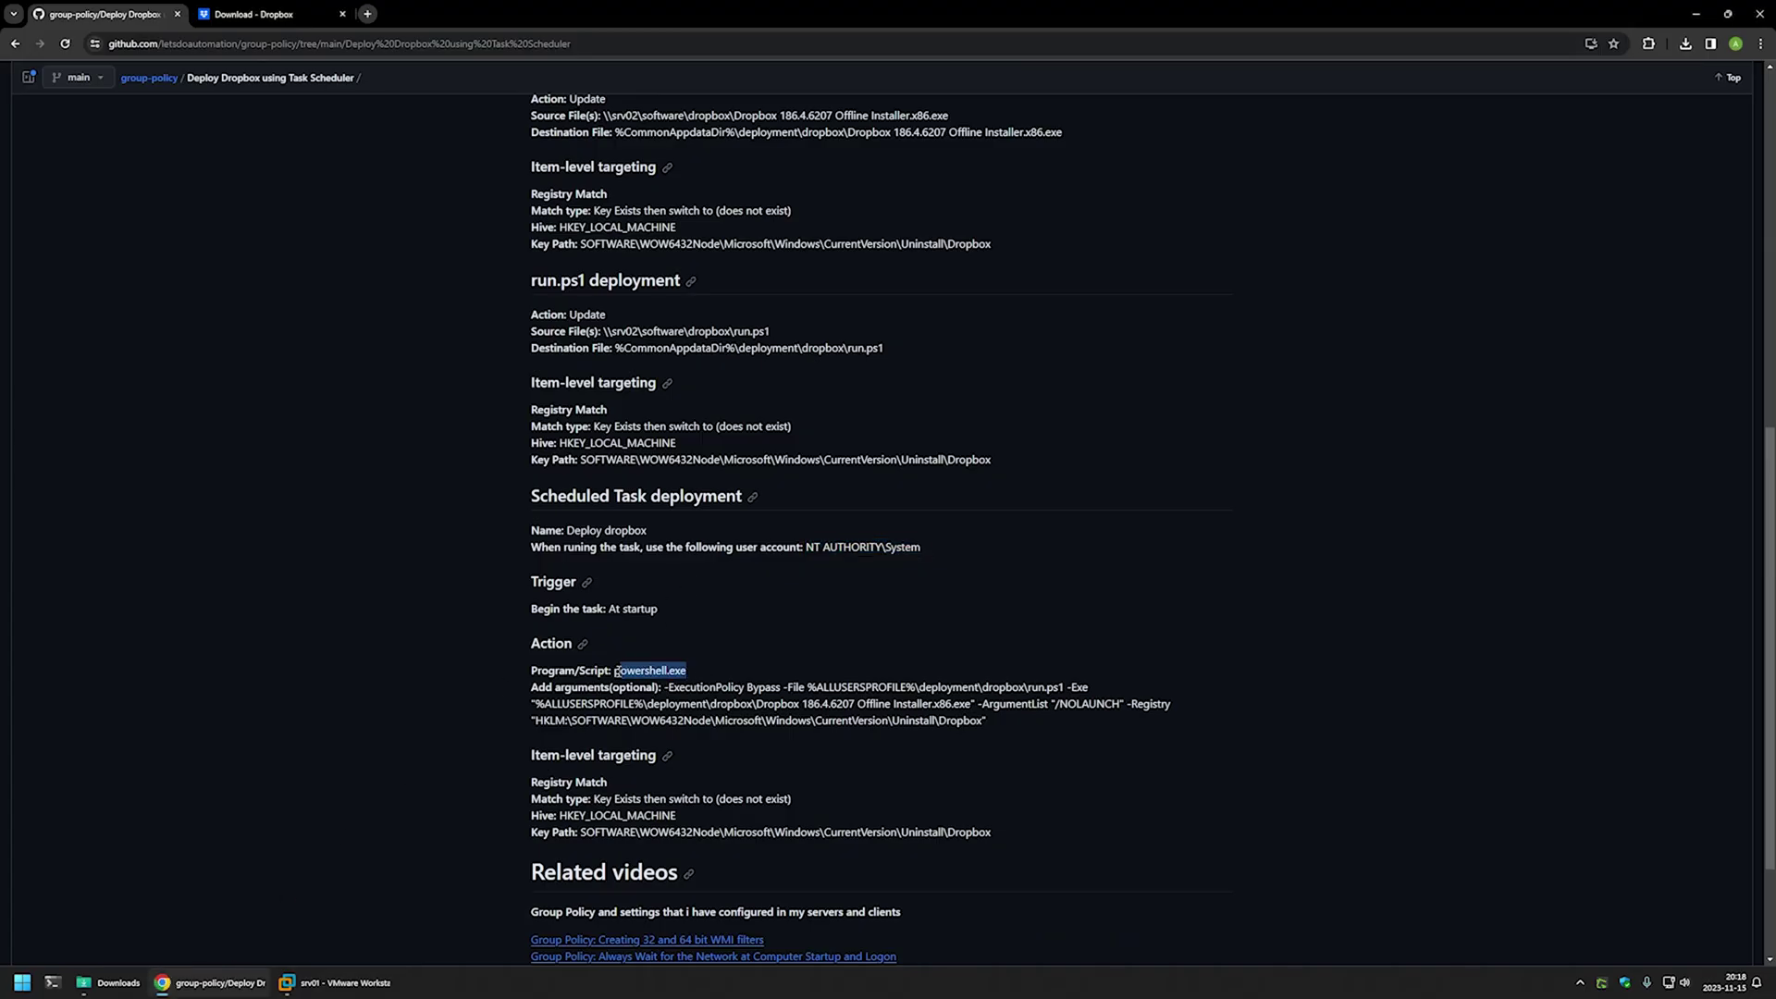
{"action": "key", "text": "alt+Tab"}
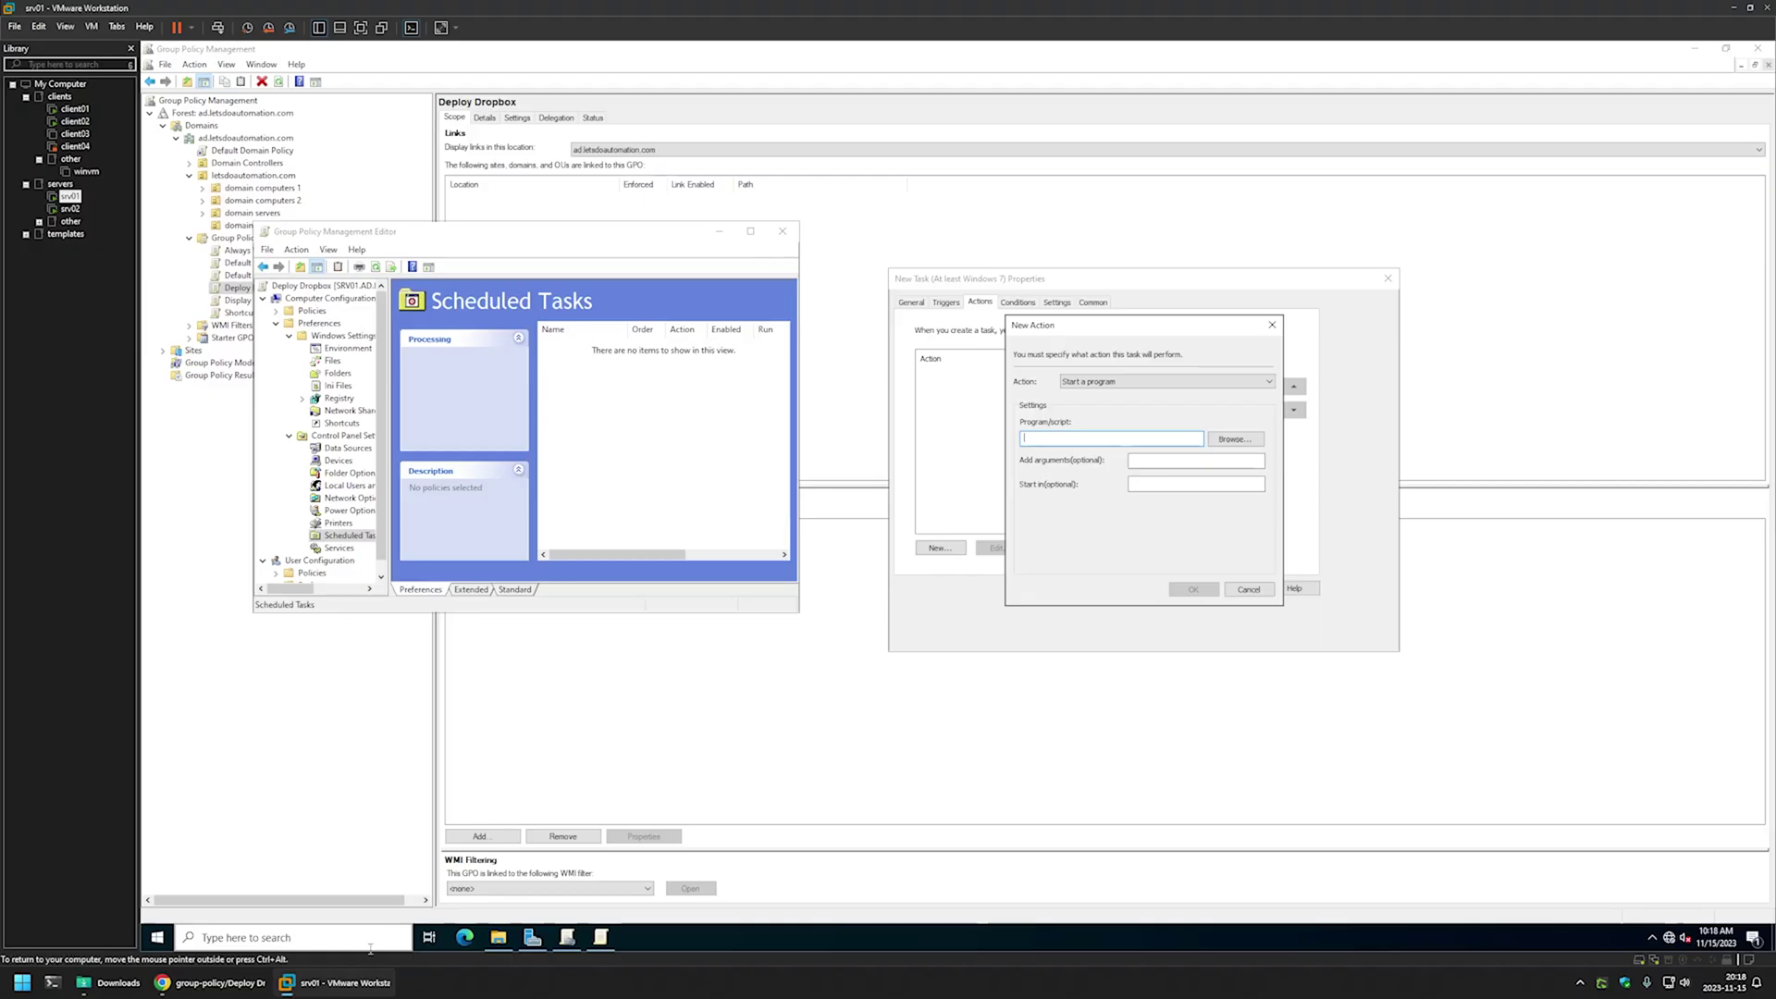
{"action": "key", "text": "ctrl+v"}
{"action": "left_click", "coordinate": [1151, 458]}
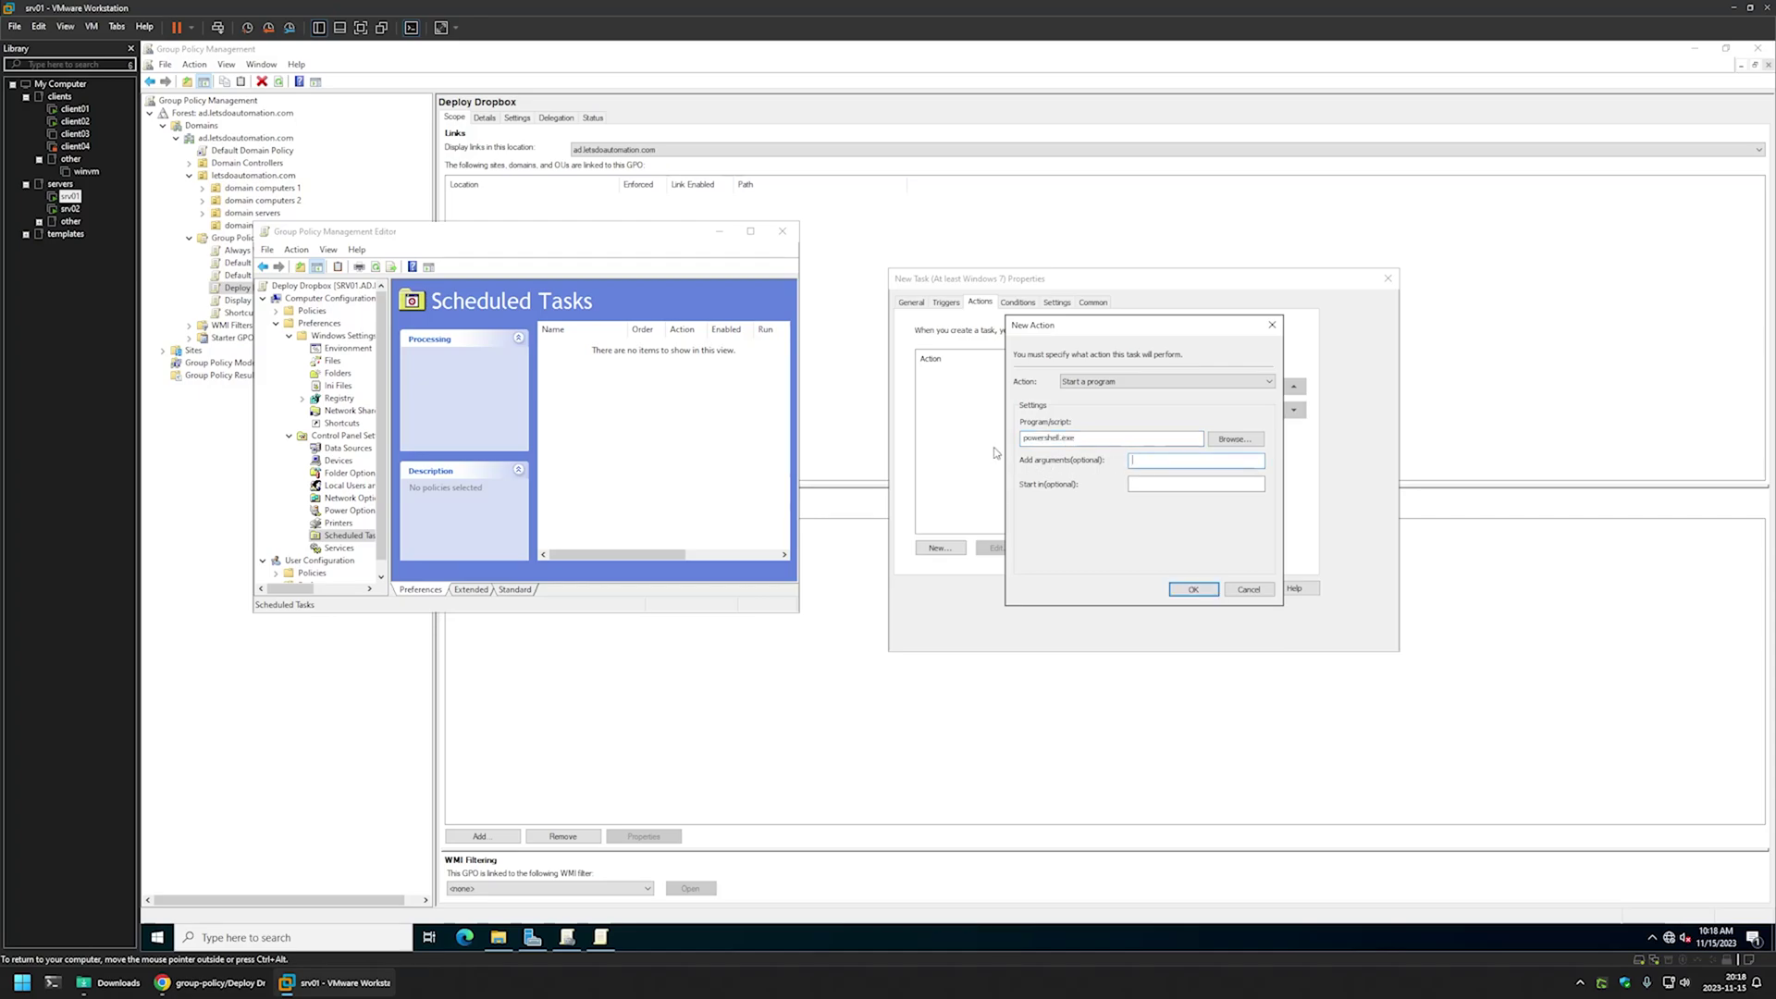
Review the guide's arguments: run.ps1 path, installer name, /NOLAUNCH and the HKLM Dropbox key
{"action": "left_click", "coordinate": [367, 984]}
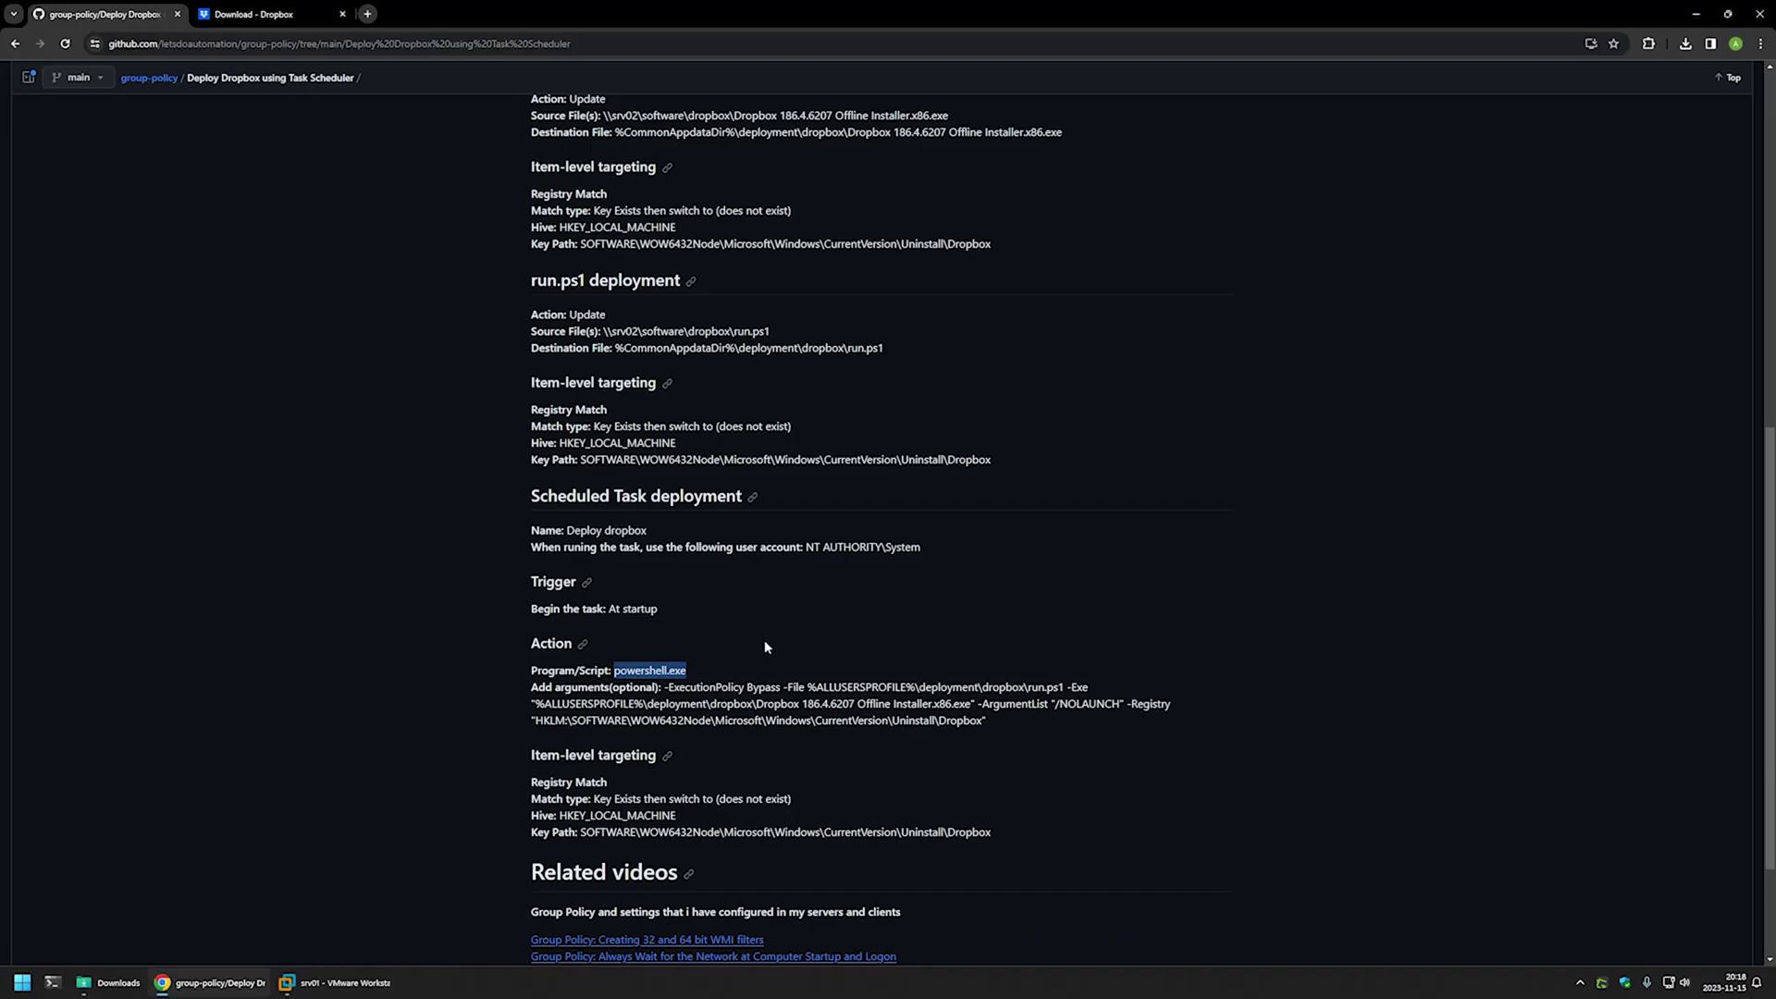
{"action": "scroll", "coordinate": [802, 520], "scroll_direction": "down", "scroll_amount": 2}
{"action": "left_click_drag", "start_coordinate": [1014, 544], "coordinate": [703, 529]}
{"action": "left_click", "coordinate": [809, 525]}
{"action": "left_click_drag", "start_coordinate": [816, 515], "coordinate": [1056, 508]}
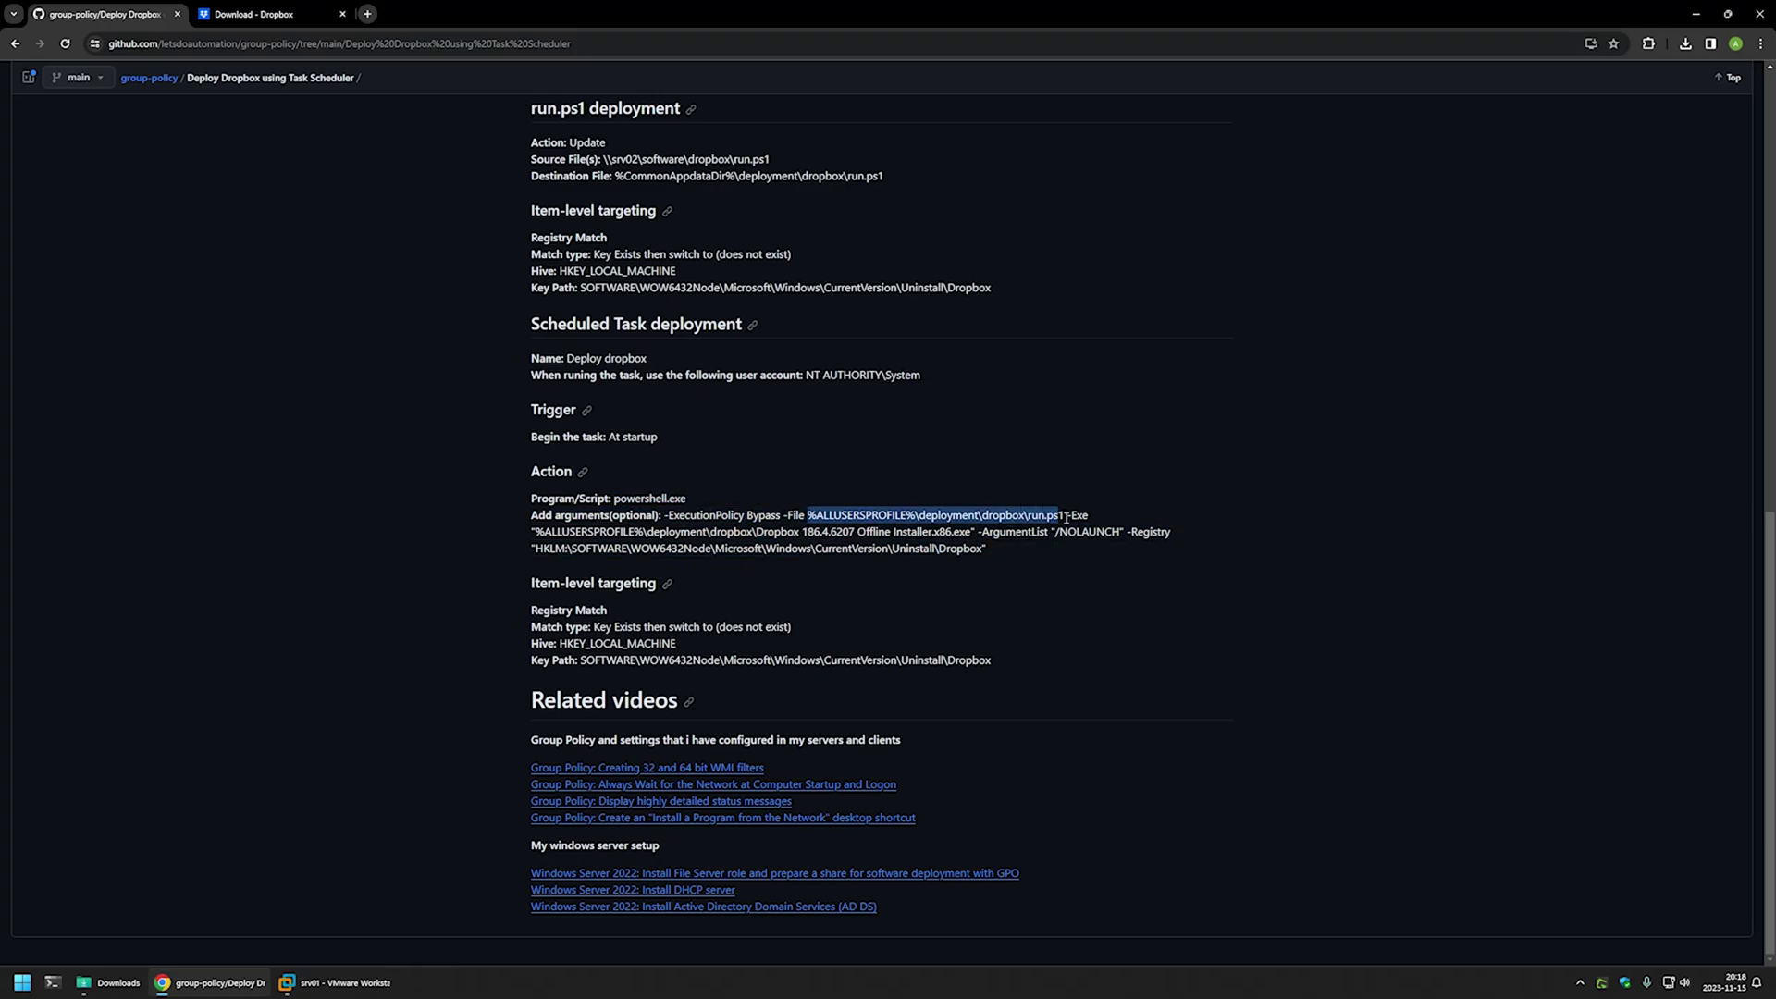
{"action": "left_click", "coordinate": [894, 540]}
{"action": "left_click_drag", "start_coordinate": [976, 530], "coordinate": [791, 534]}
{"action": "left_click_drag", "start_coordinate": [1126, 532], "coordinate": [529, 551]}
{"action": "left_click", "coordinate": [999, 560]}
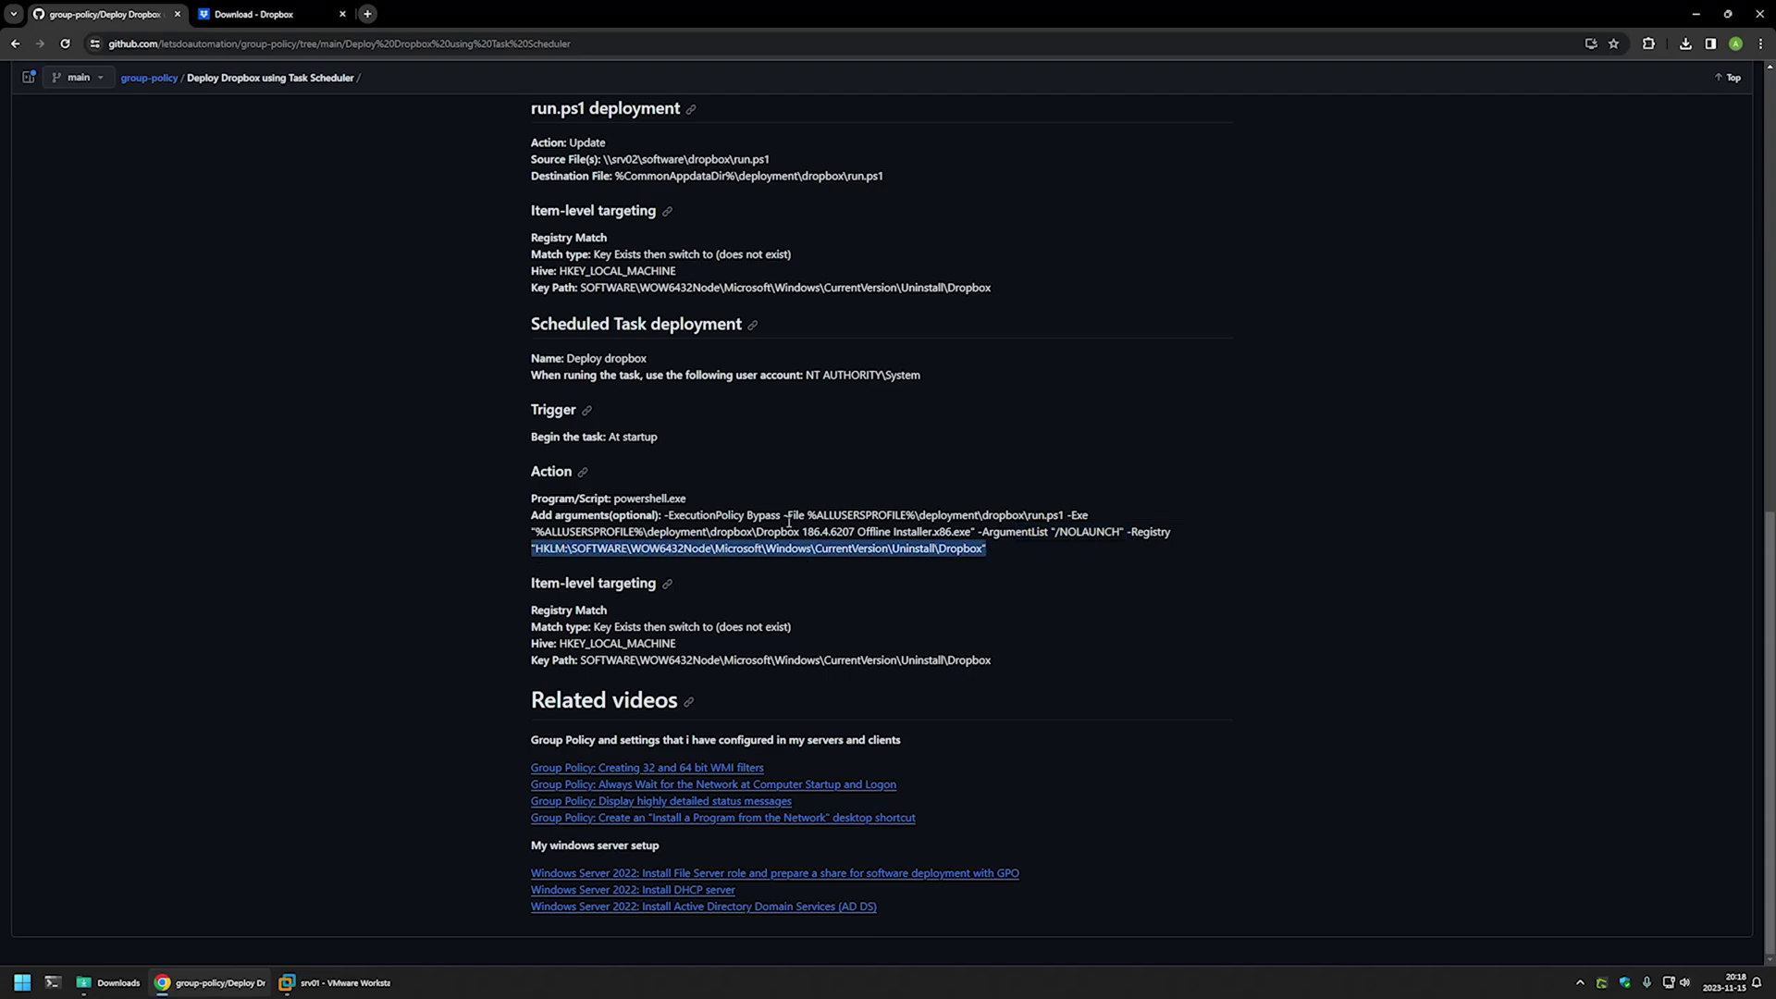
{"action": "left_click_drag", "start_coordinate": [953, 534], "coordinate": [801, 542]}
{"action": "left_click", "coordinate": [986, 549]}
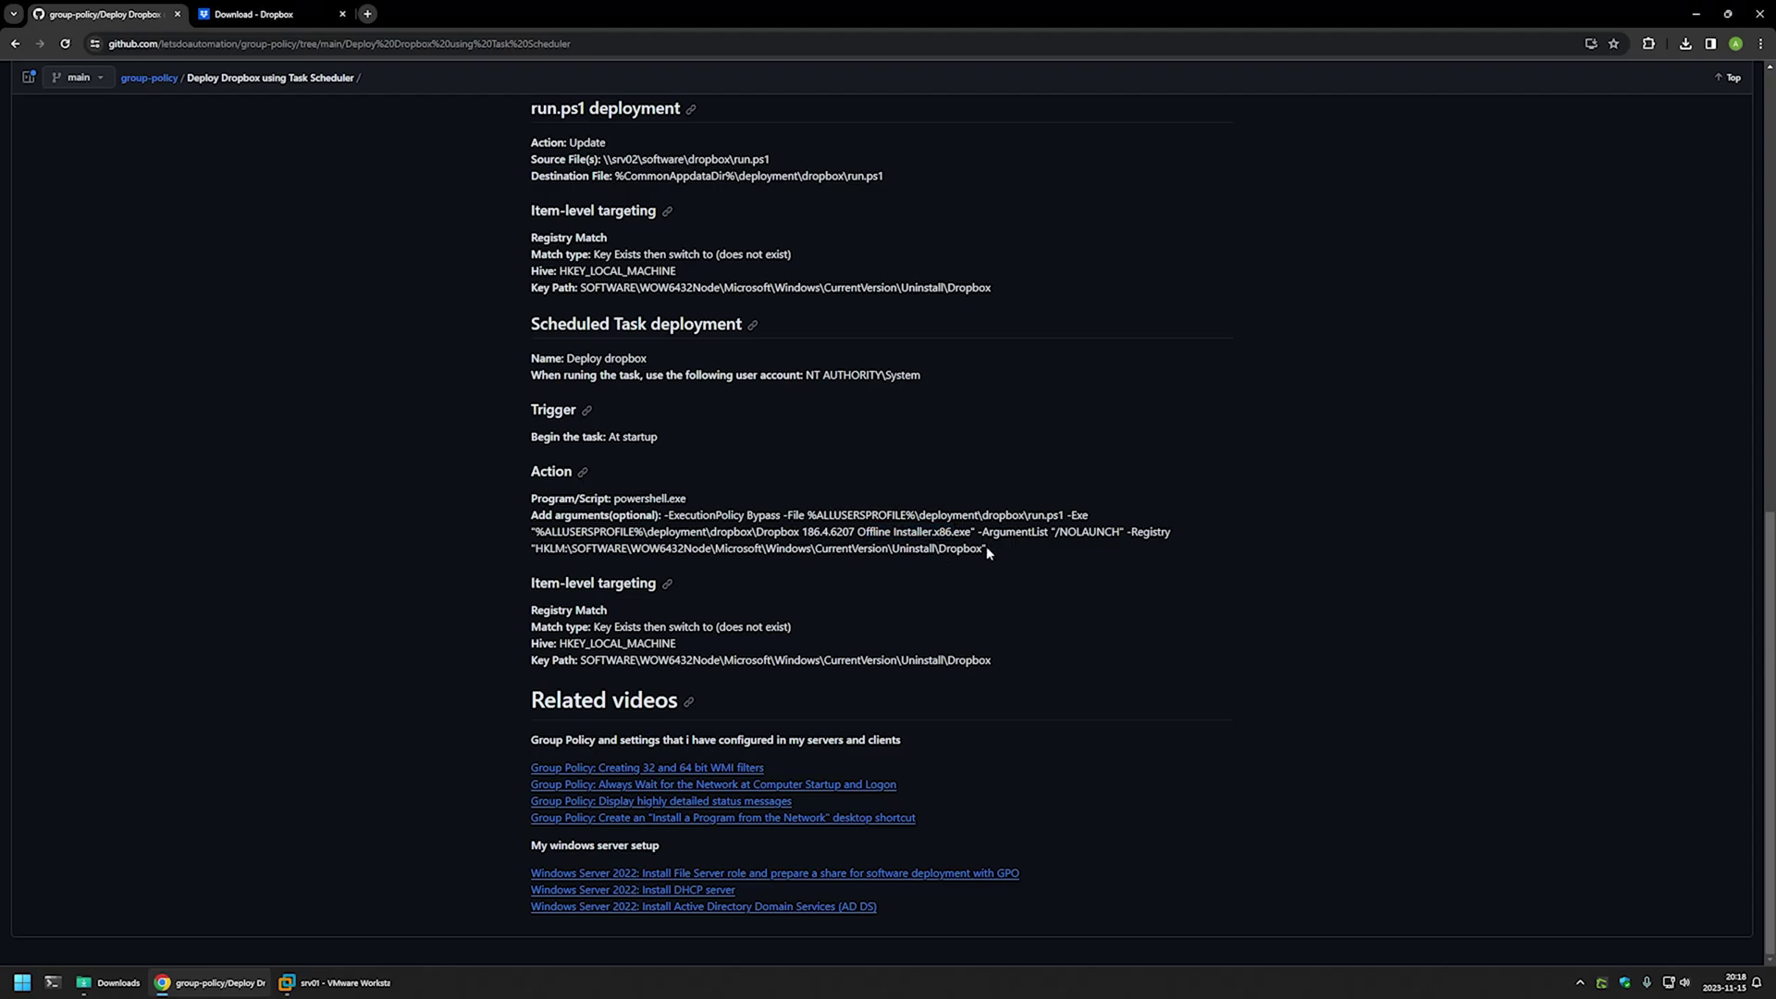
{"action": "left_click_drag", "start_coordinate": [982, 548], "coordinate": [551, 562]}
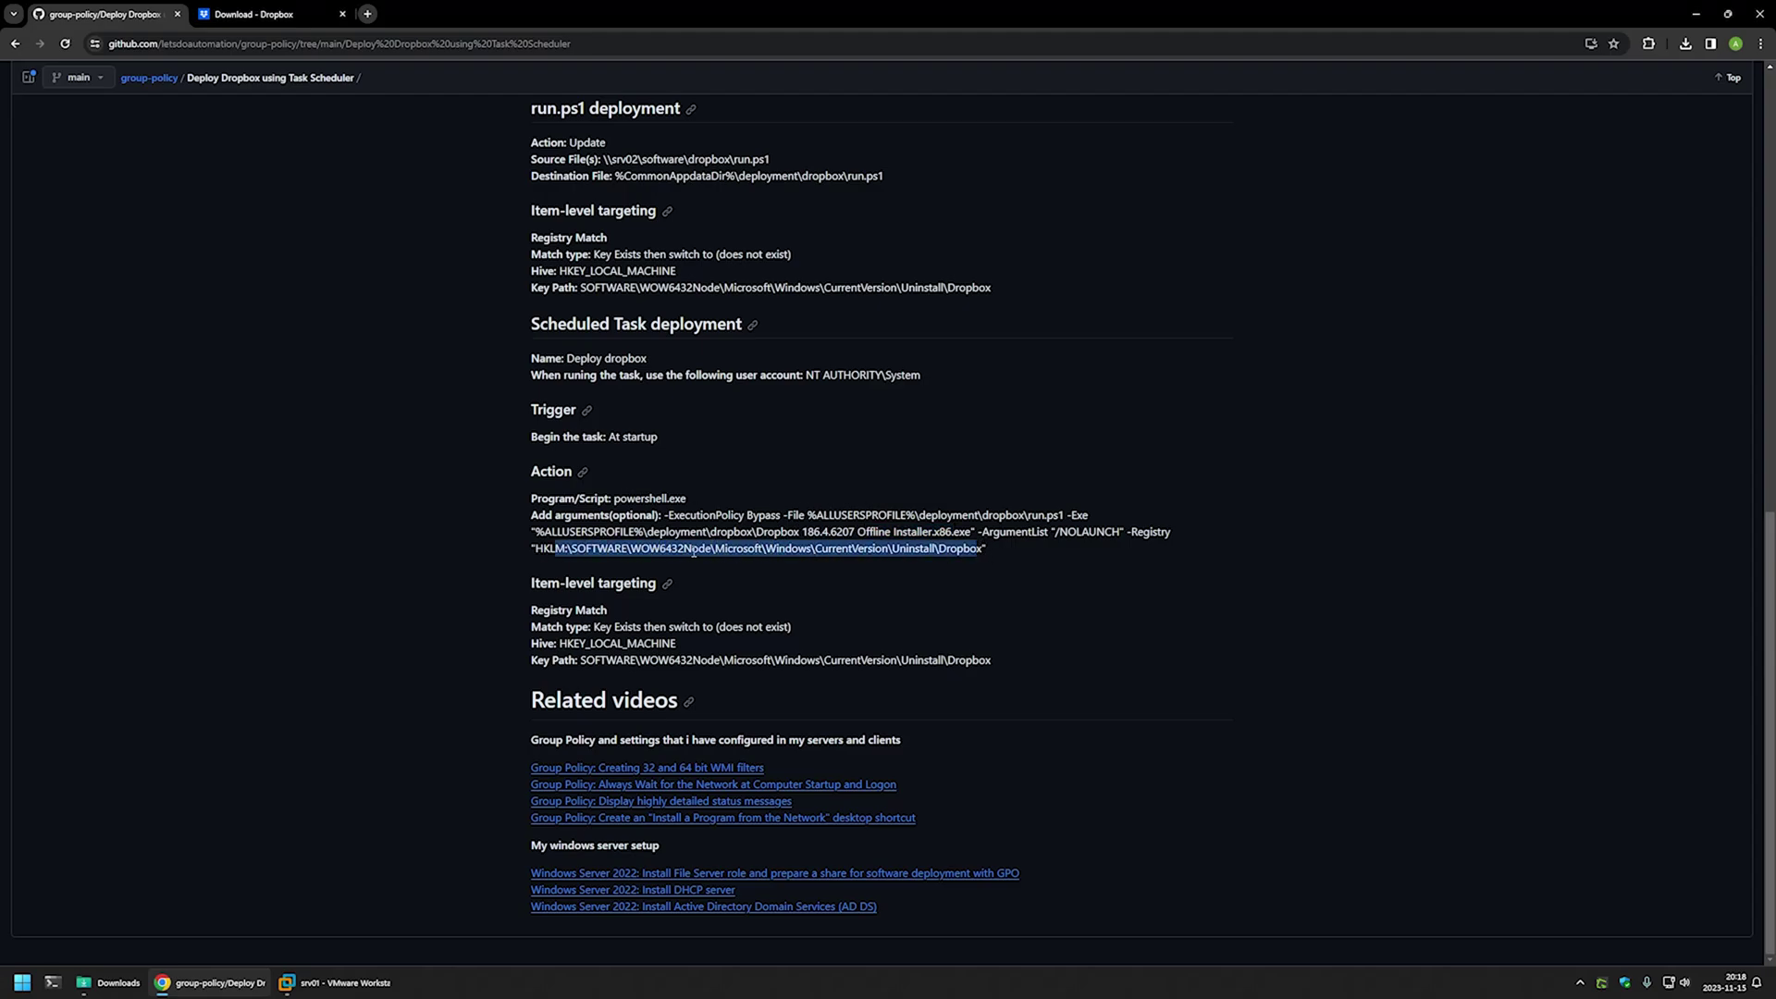
{"action": "left_click_drag", "start_coordinate": [988, 549], "coordinate": [671, 516]}
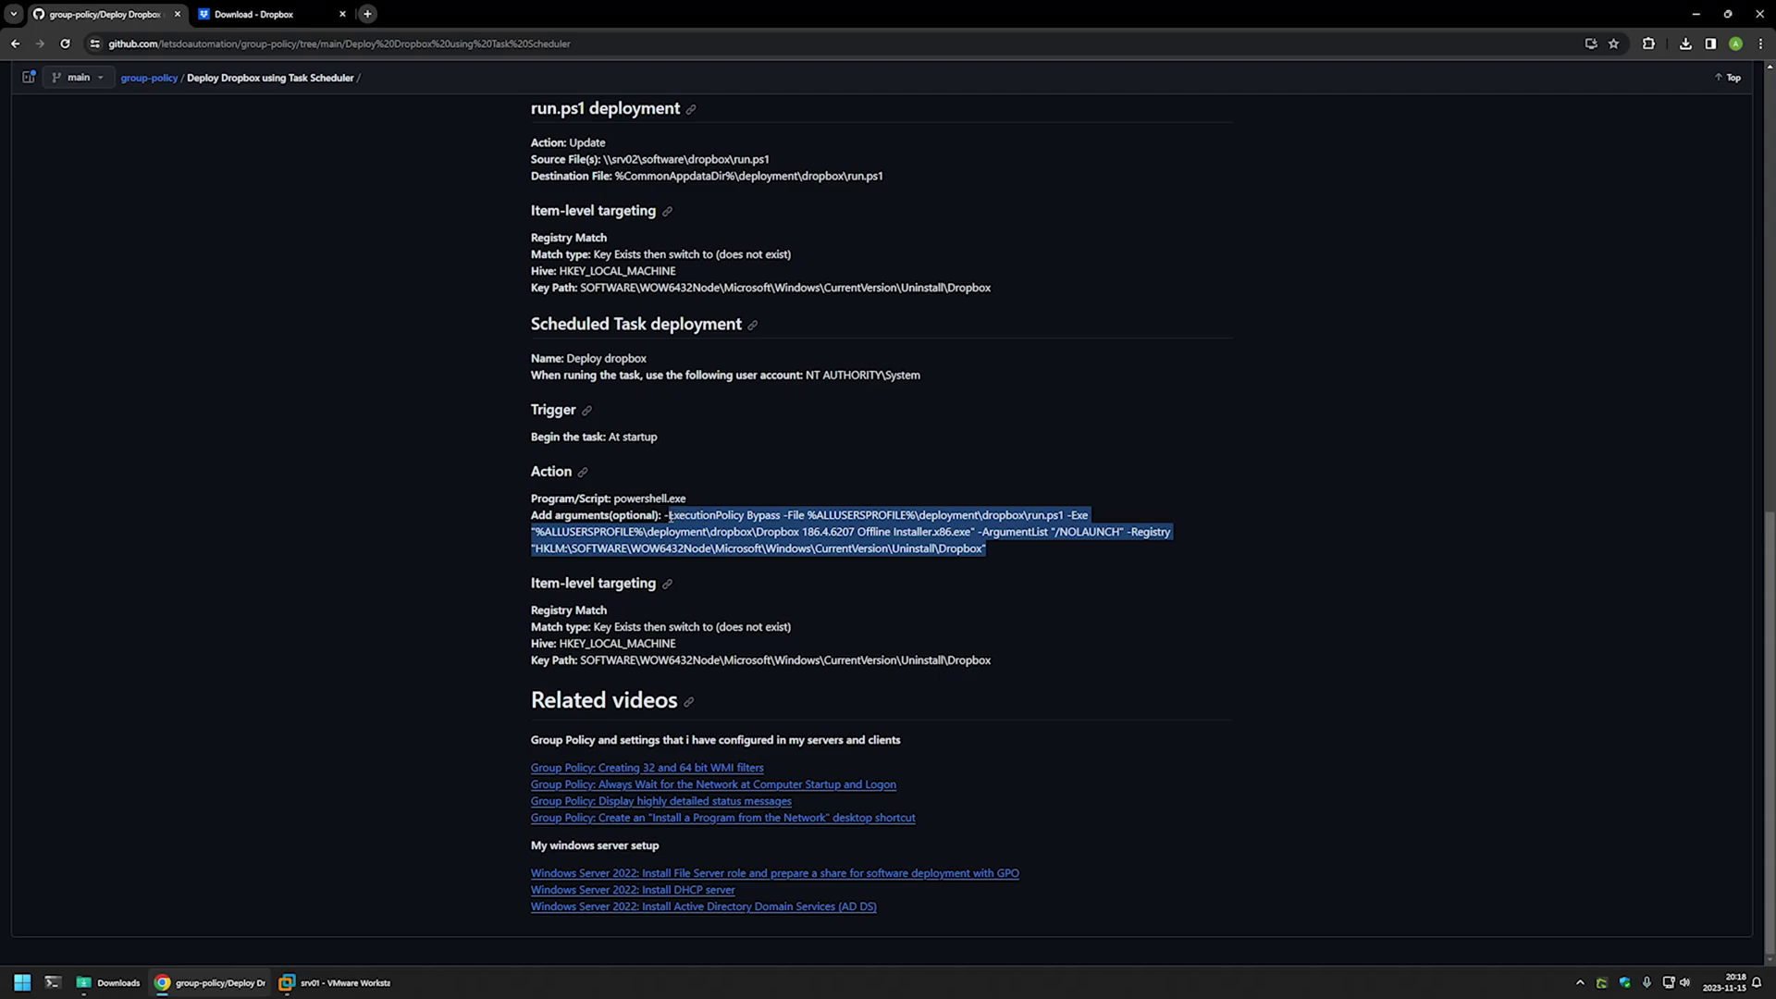
Paste the -ExecutionPolicy Bypass arguments into Add arguments and confirm the action
{"action": "right_click", "coordinate": [663, 516]}
{"action": "left_click", "coordinate": [705, 529]}
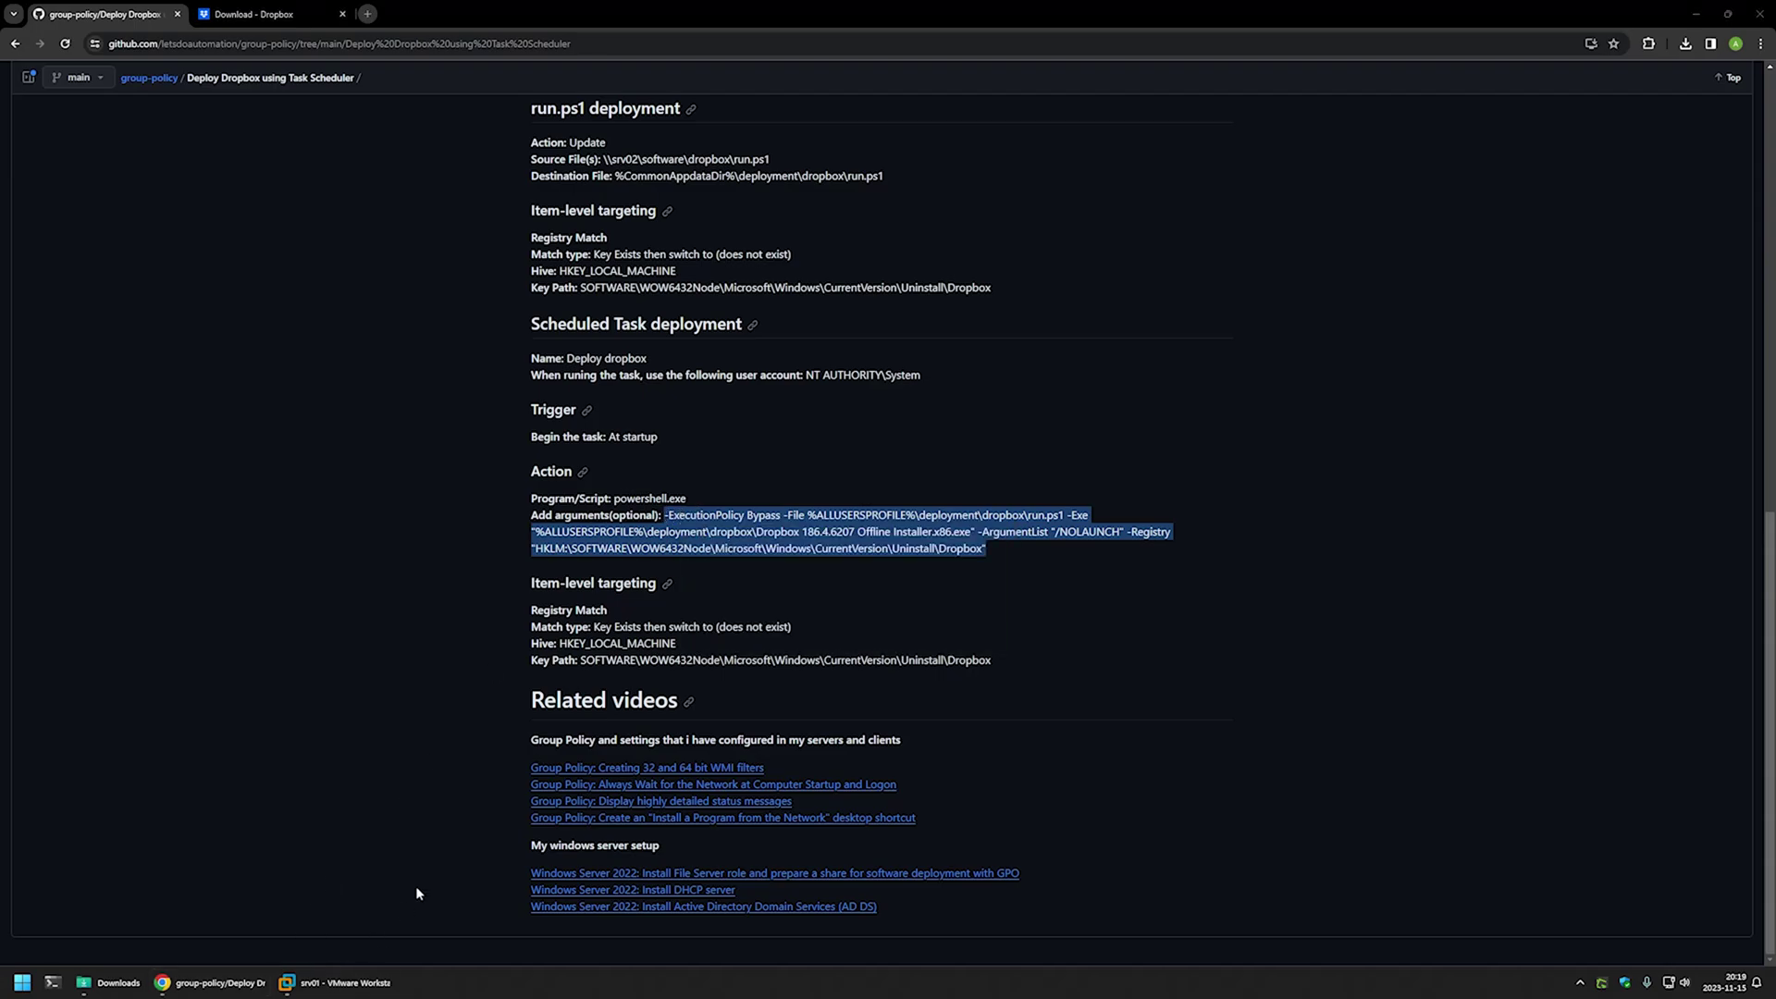
{"action": "left_click", "coordinate": [338, 982]}
{"action": "key", "text": "ctrl+v"}
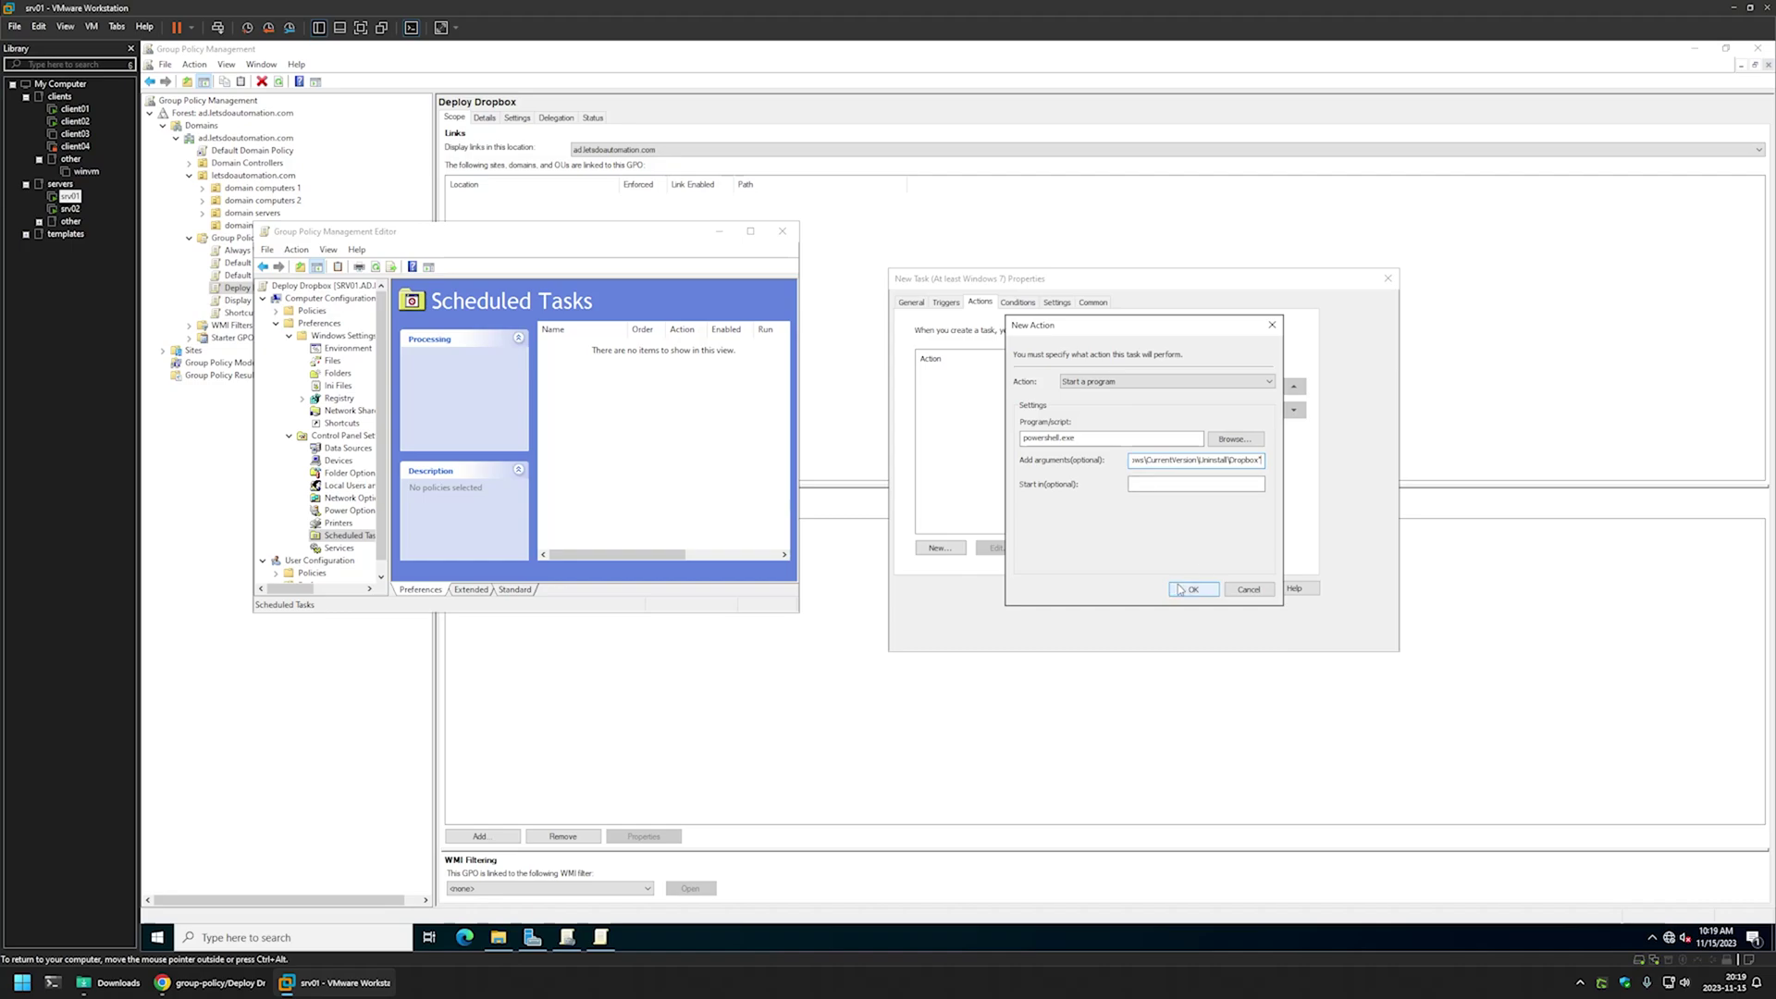
{"action": "left_click", "coordinate": [1180, 589]}
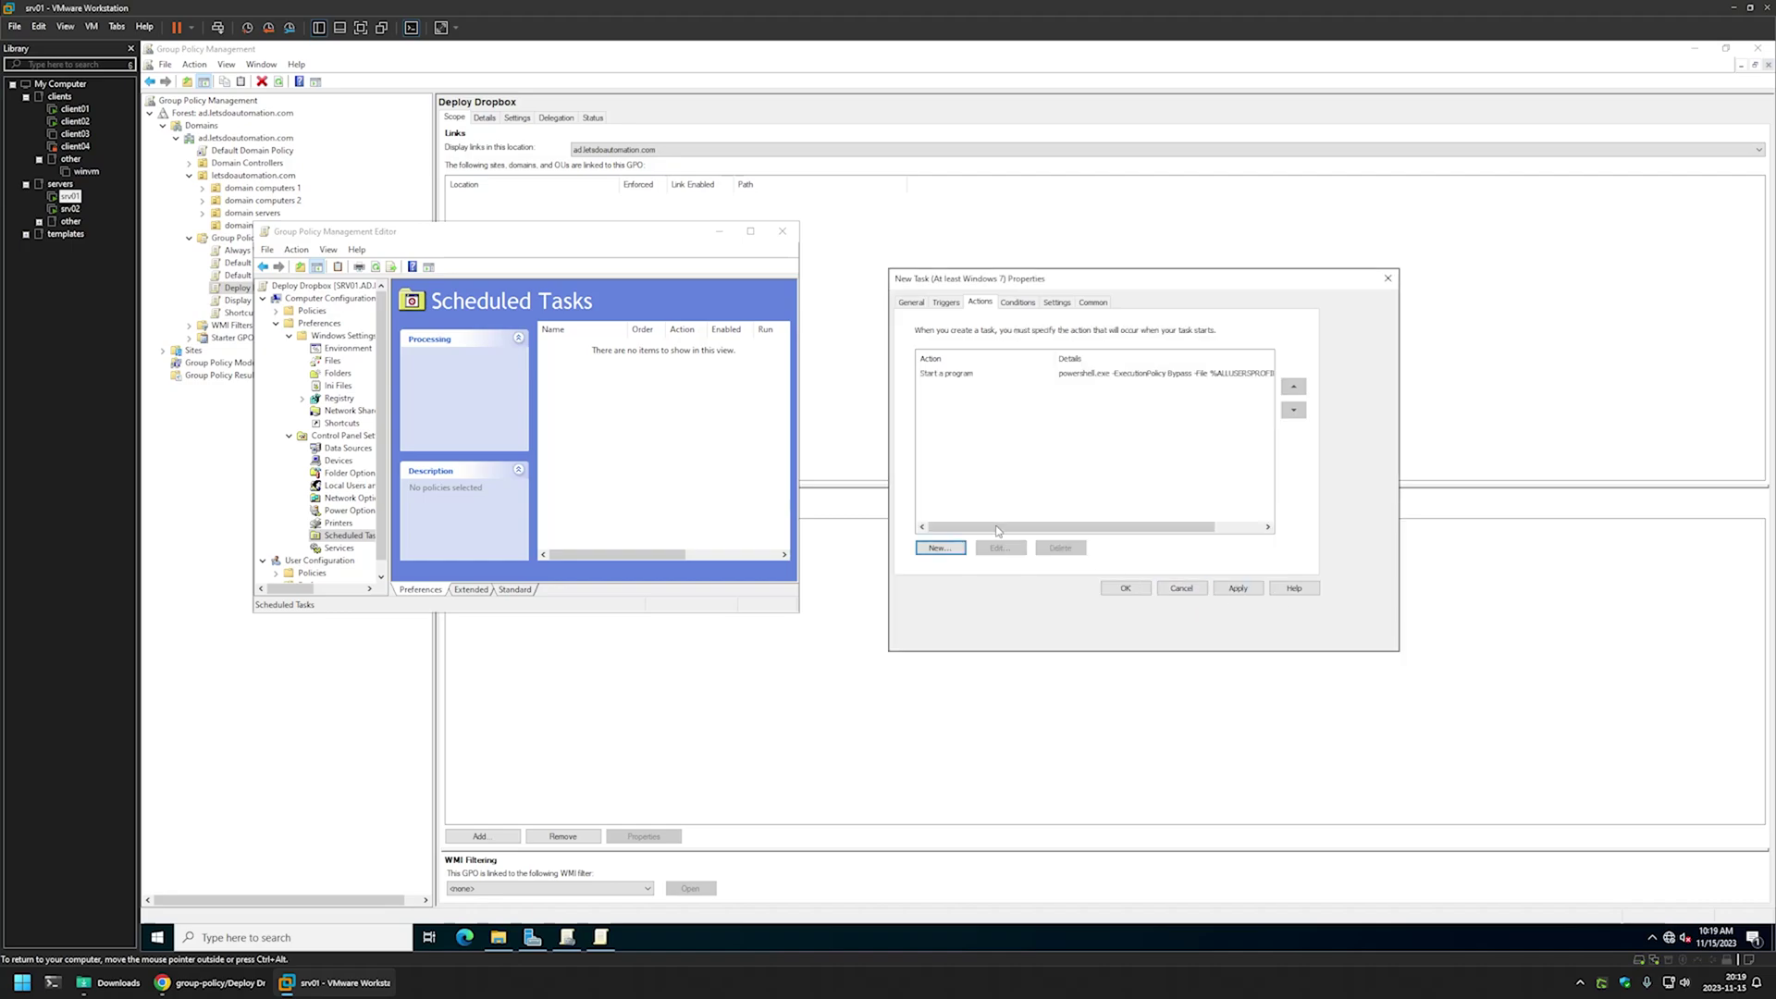
{"action": "left_click", "coordinate": [911, 304]}
Enable item-level targeting and add a Registry Match condition on the HKEY_LOCAL_MACHINE hive
{"action": "left_click", "coordinate": [981, 303]}
{"action": "left_click", "coordinate": [1093, 303]}
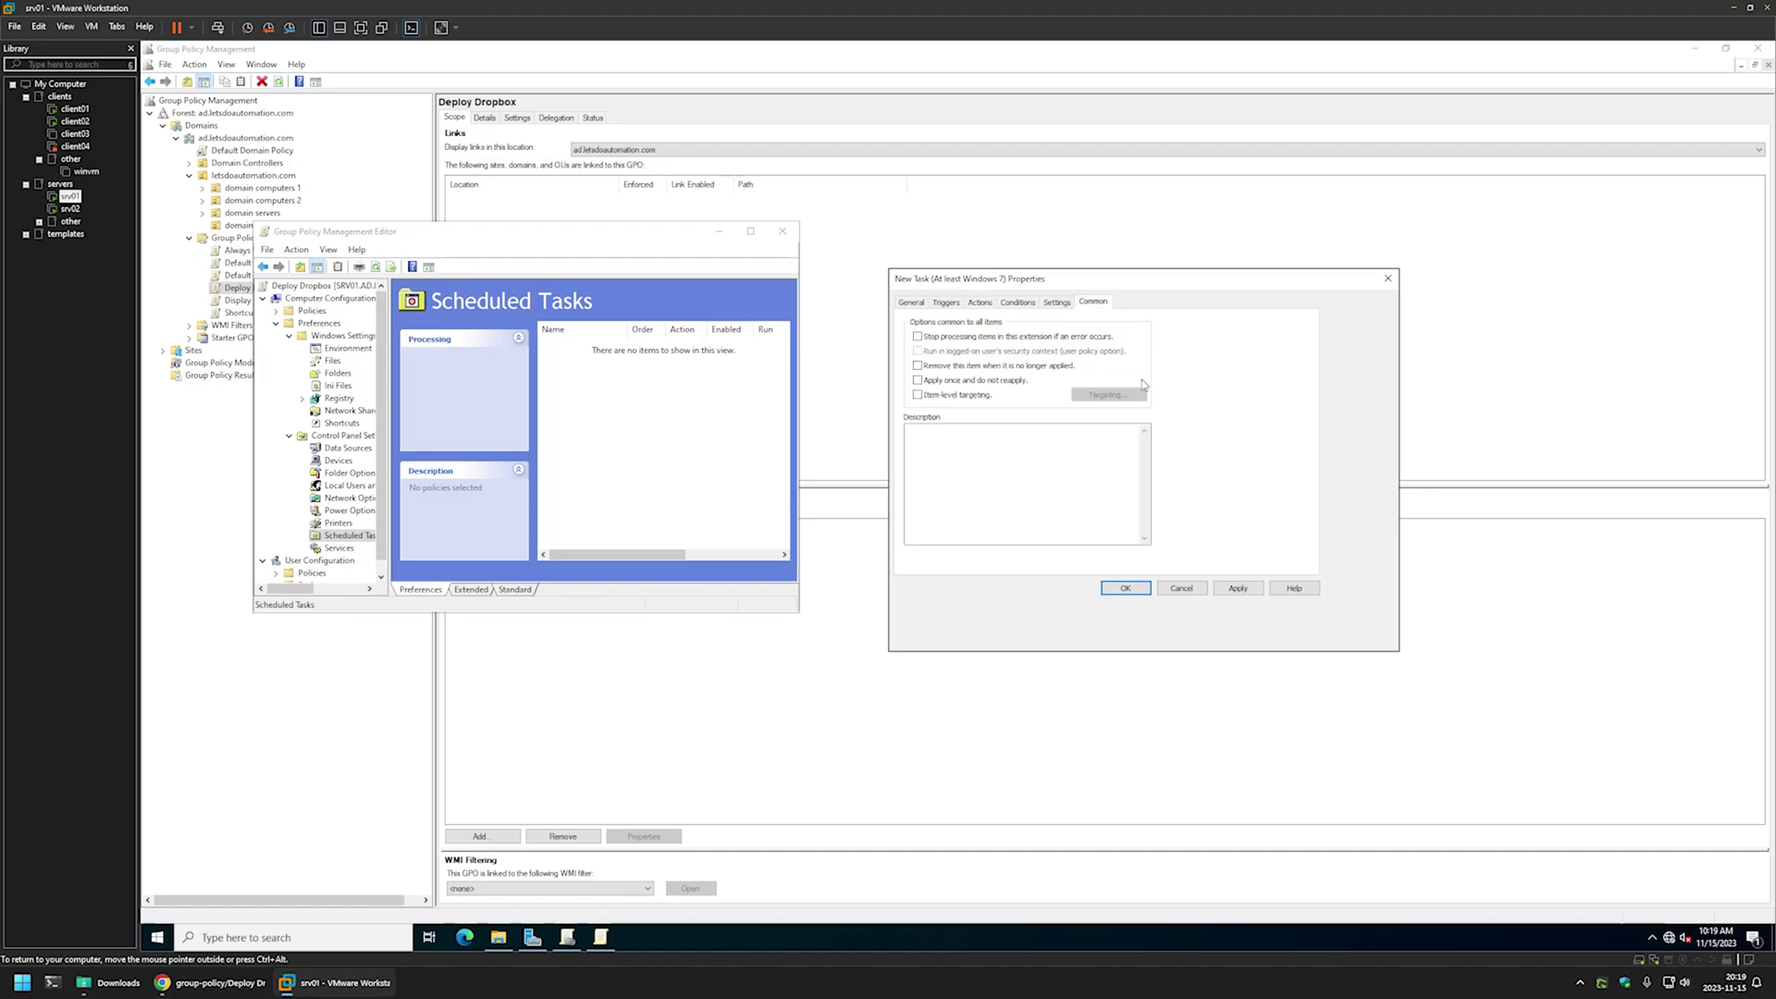
{"action": "left_click", "coordinate": [954, 396]}
{"action": "left_click", "coordinate": [1100, 395]}
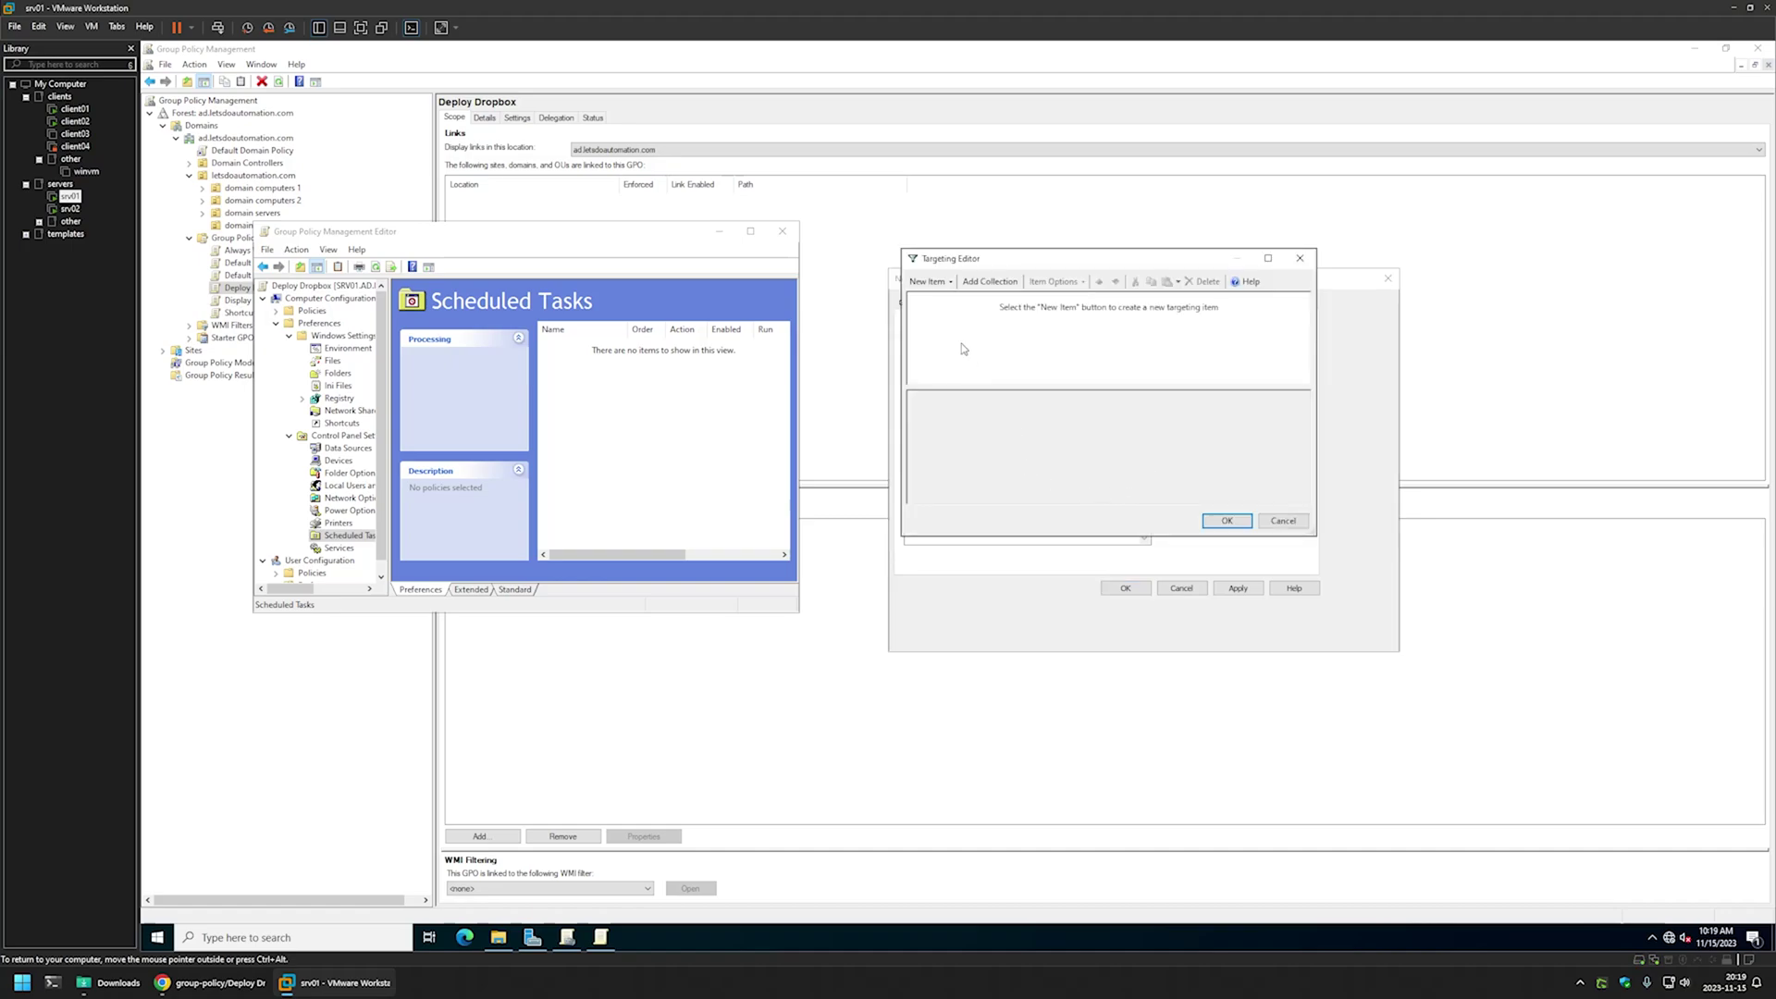
{"action": "left_click", "coordinate": [932, 285]}
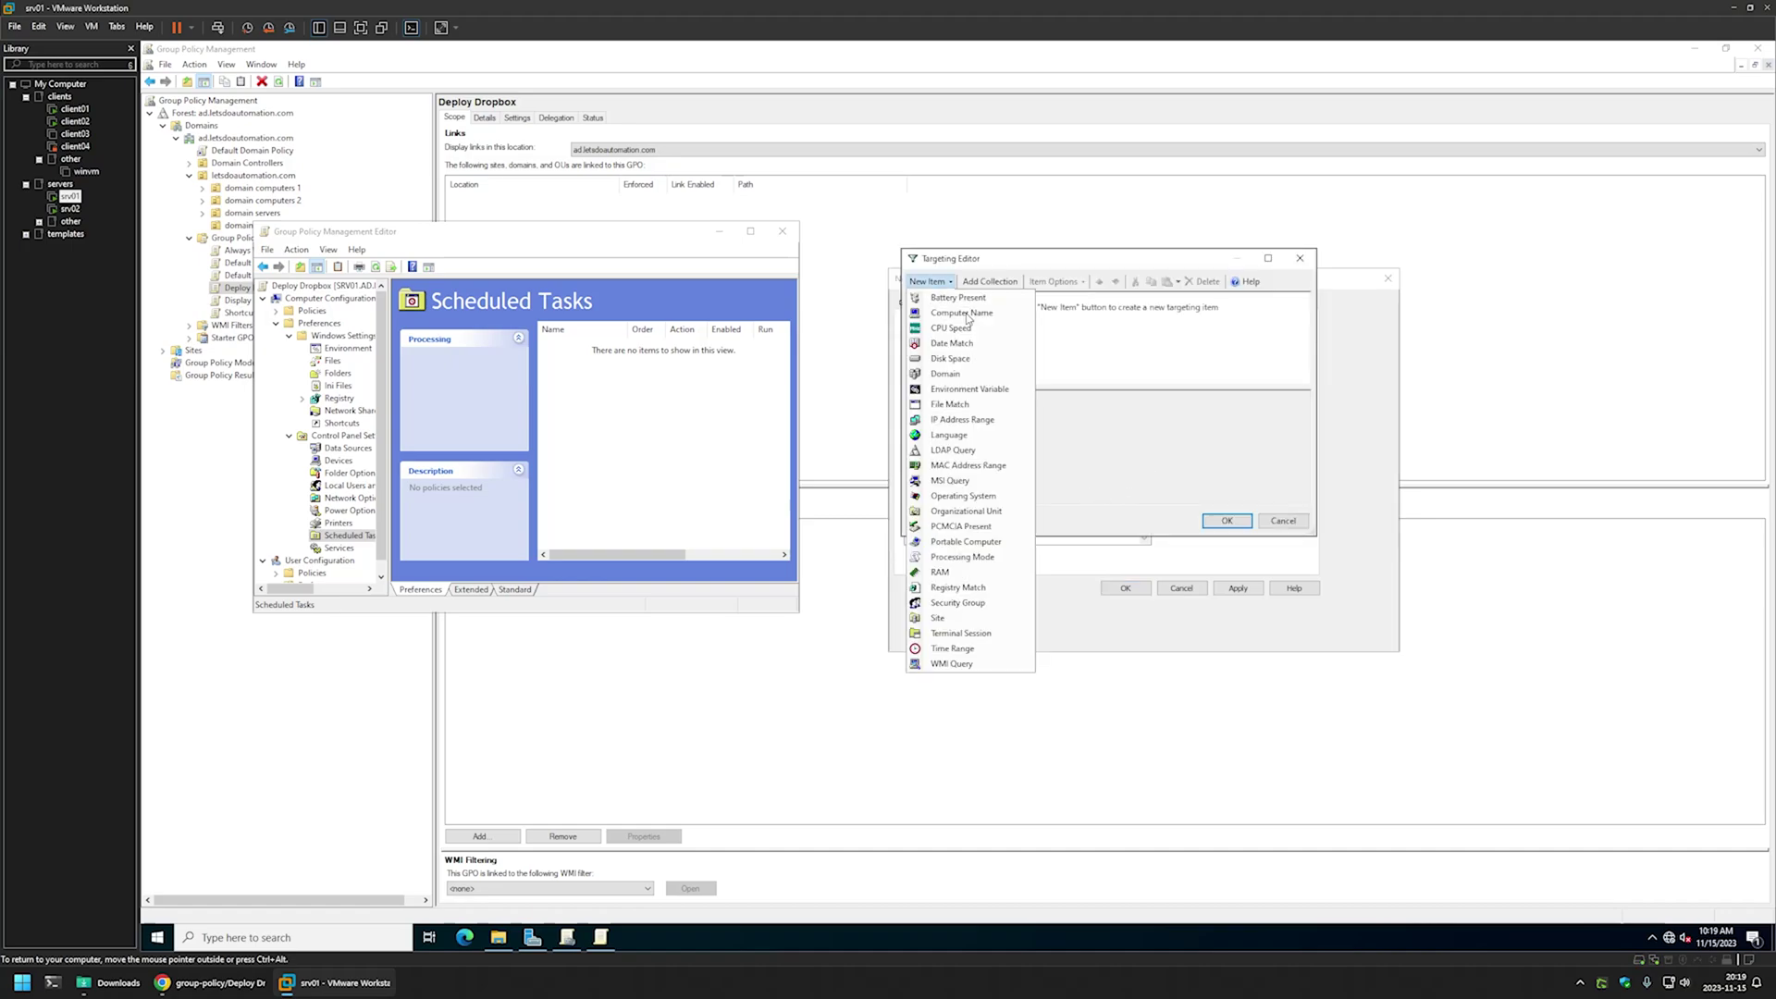
{"action": "left_click", "coordinate": [951, 586]}
{"action": "left_click", "coordinate": [937, 453]}
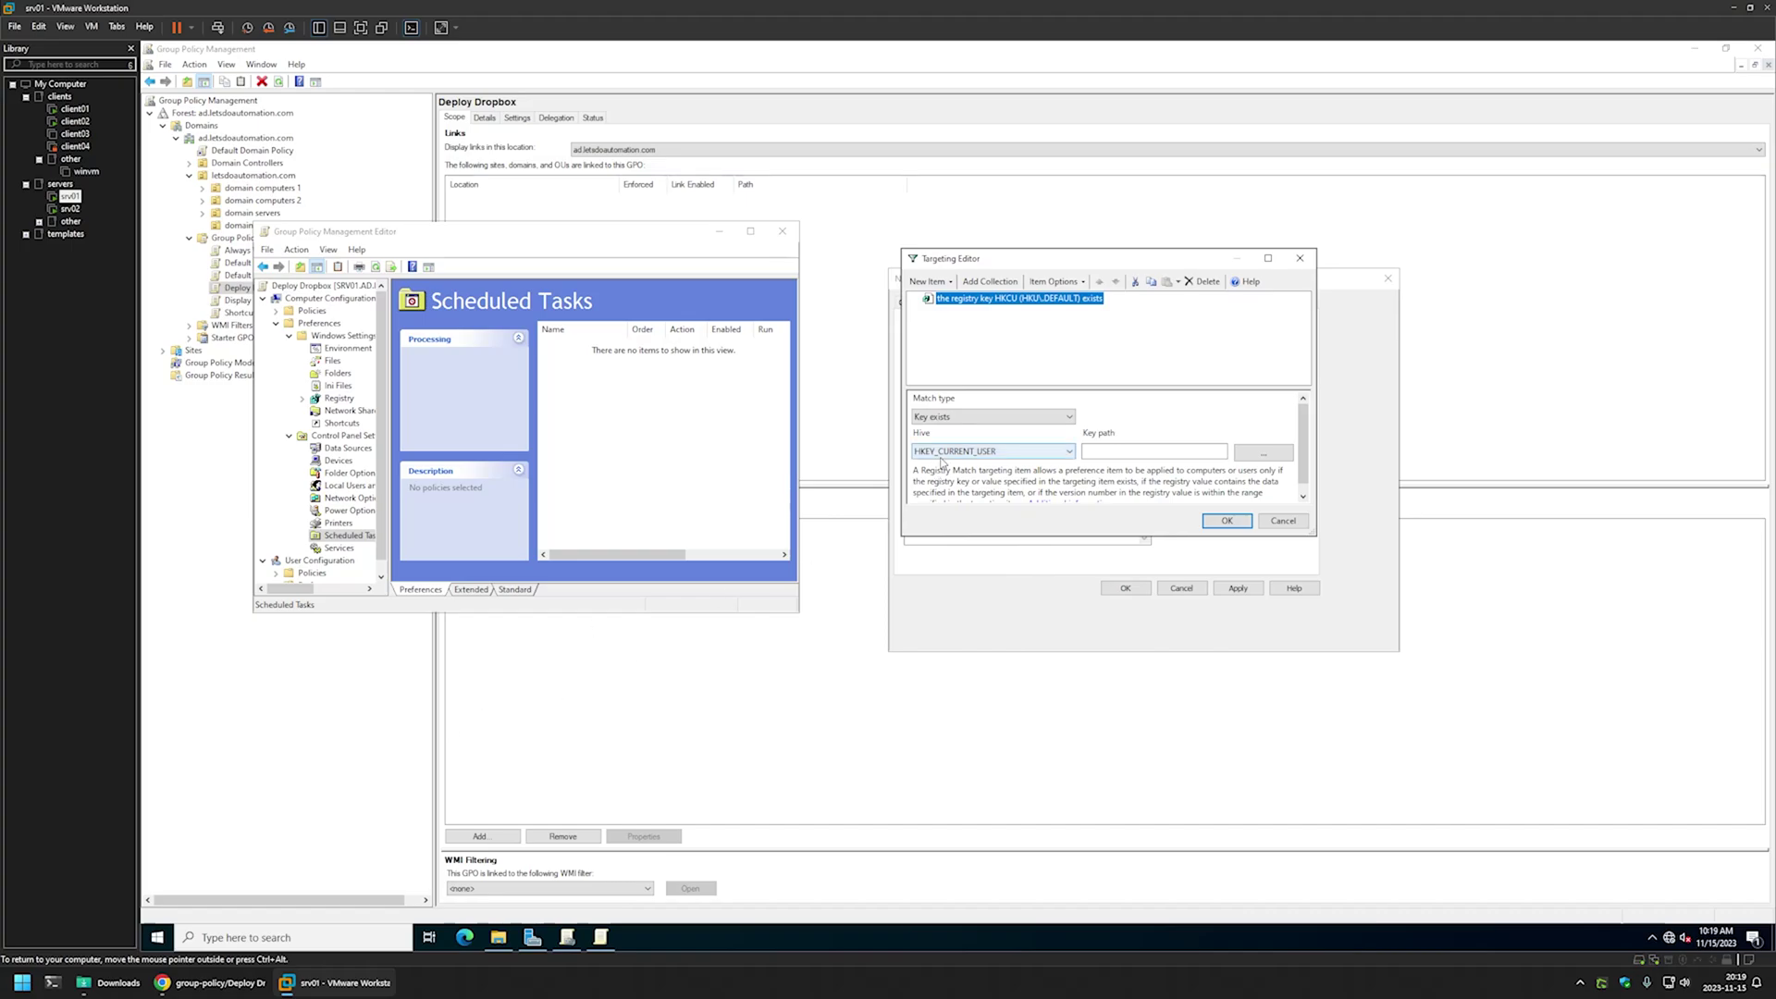
{"action": "left_click", "coordinate": [966, 484]}
Copy the Dropbox uninstall key path from the GitHub instructions into the Key path field
{"action": "left_click", "coordinate": [213, 983]}
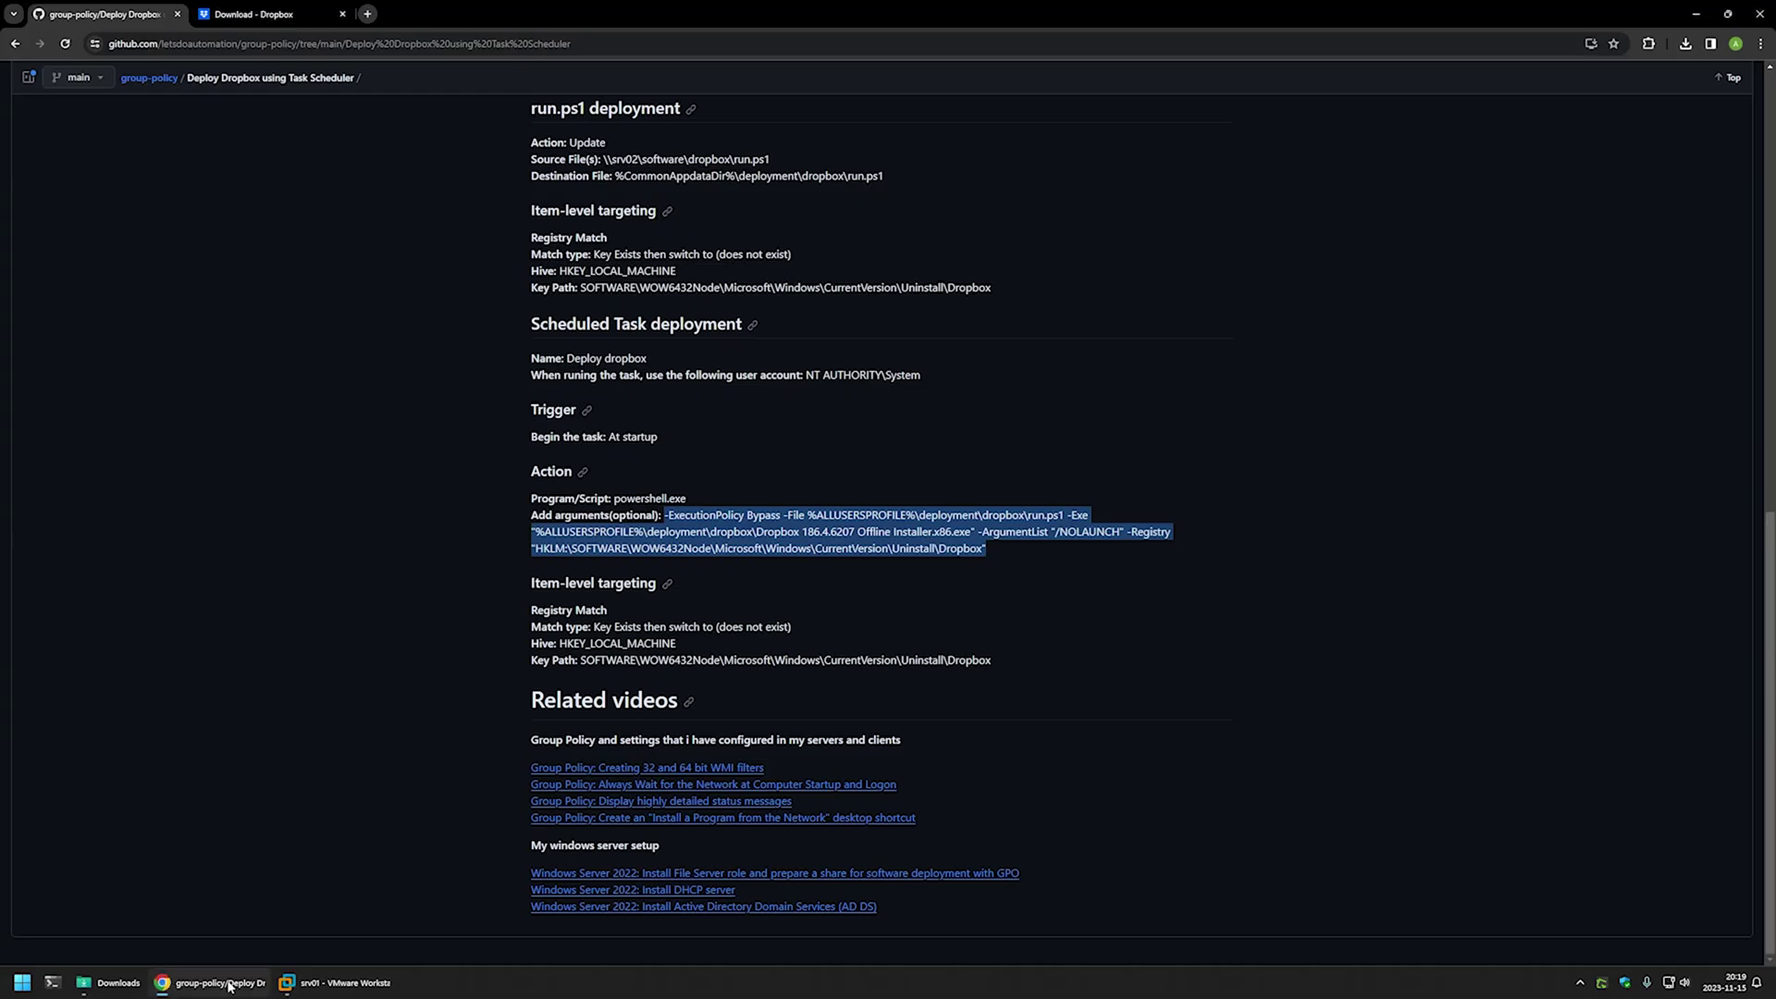
{"action": "left_click_drag", "start_coordinate": [1003, 662], "coordinate": [579, 662]}
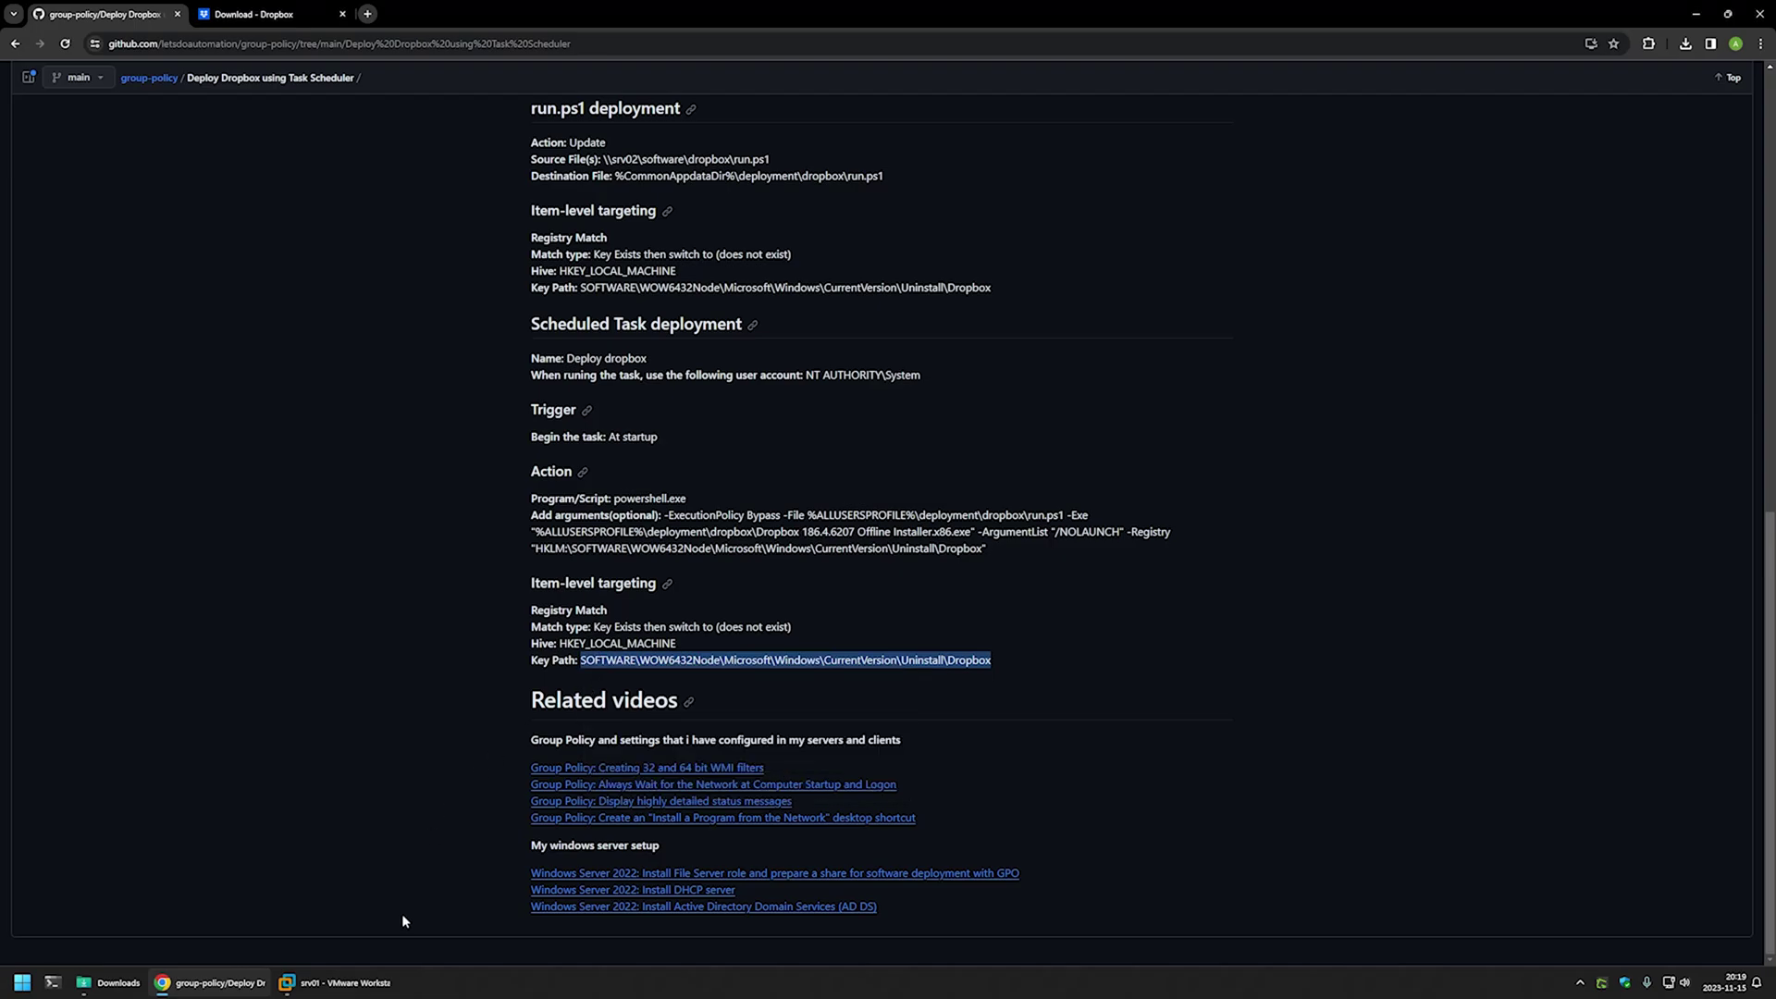
{"action": "left_click", "coordinate": [335, 982]}
{"action": "key", "text": "ctrl+v"}
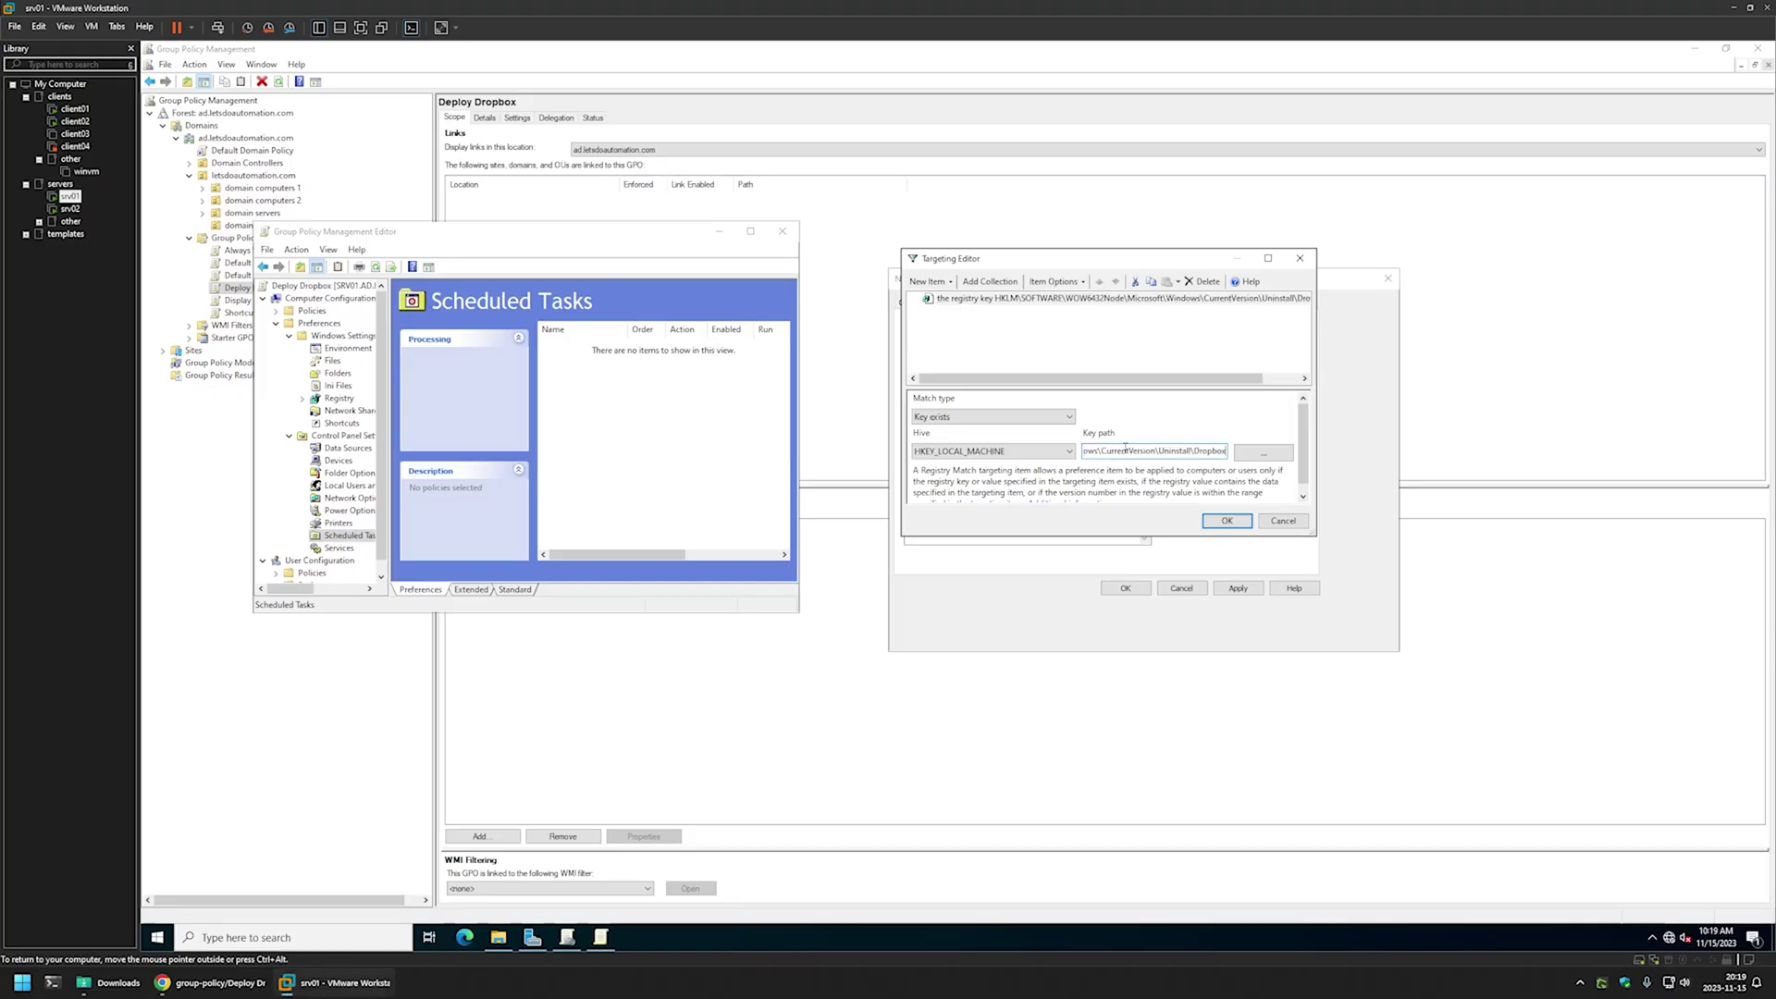
{"action": "left_click_drag", "start_coordinate": [1068, 378], "coordinate": [1278, 370]}
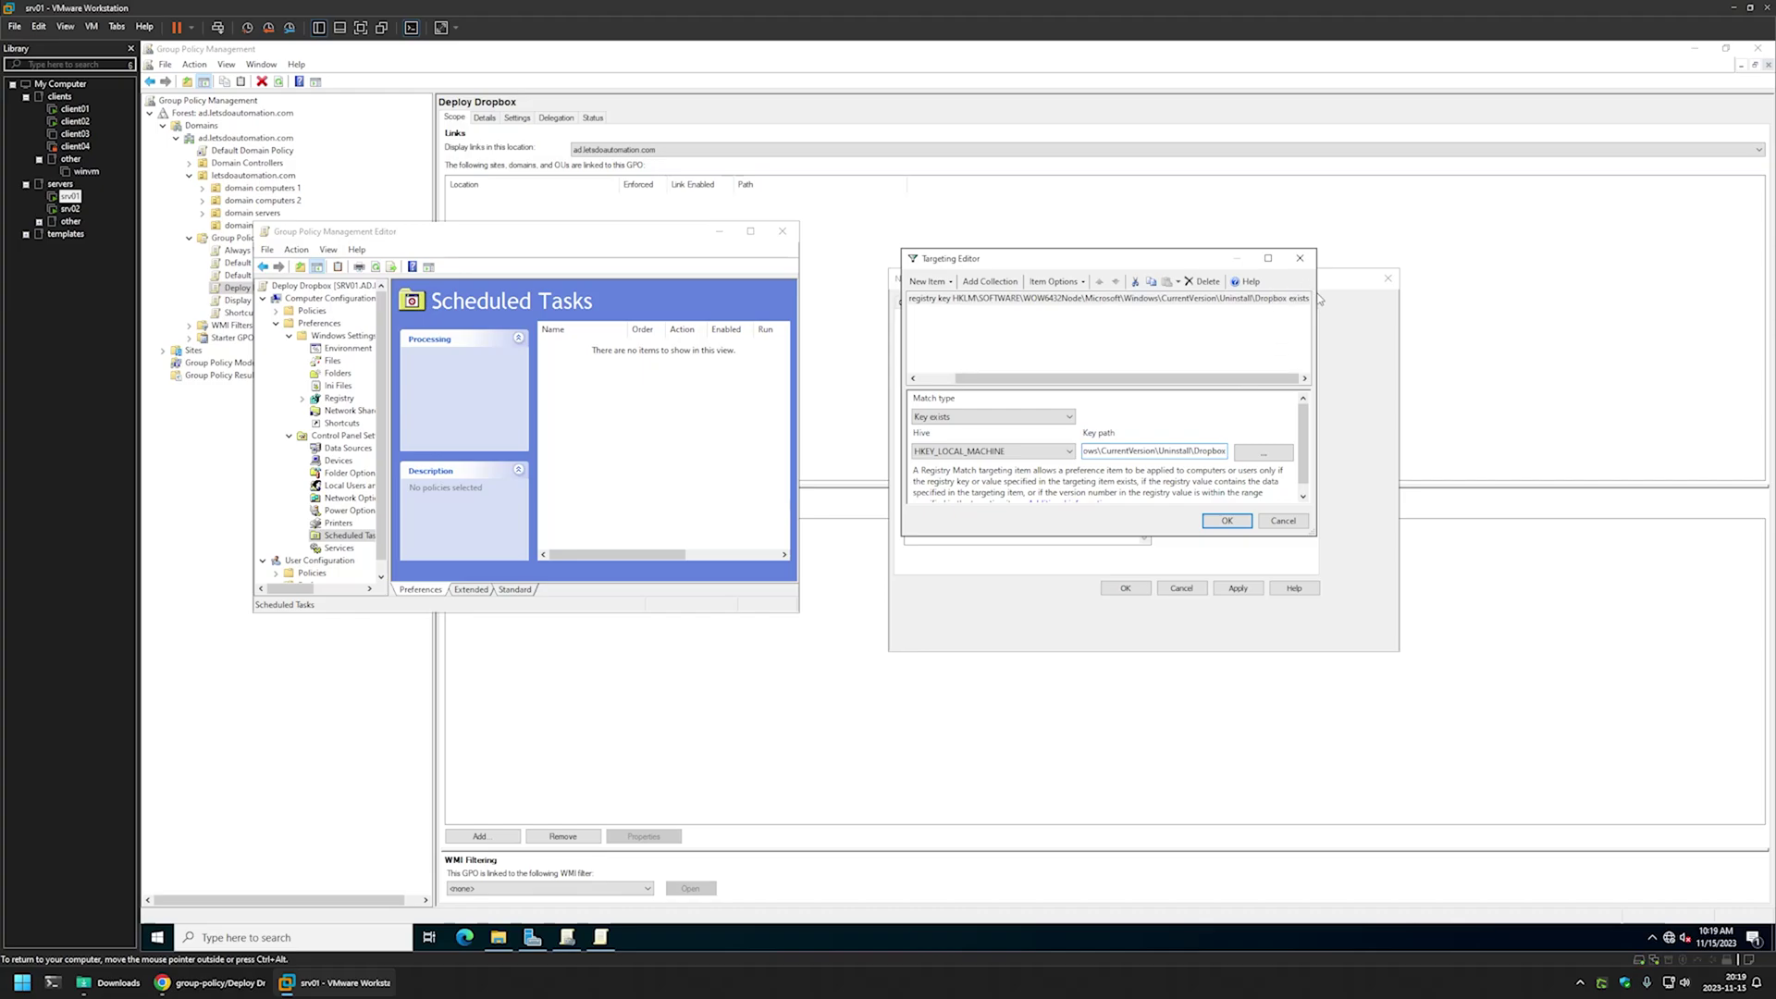
Set the registry condition to Is Not, then apply and save the Deploy dropbox task
{"action": "left_click", "coordinate": [1054, 281]}
{"action": "left_click", "coordinate": [1063, 348]}
{"action": "left_click", "coordinate": [1224, 522]}
{"action": "left_click", "coordinate": [1238, 589]}
{"action": "left_click", "coordinate": [1125, 589]}
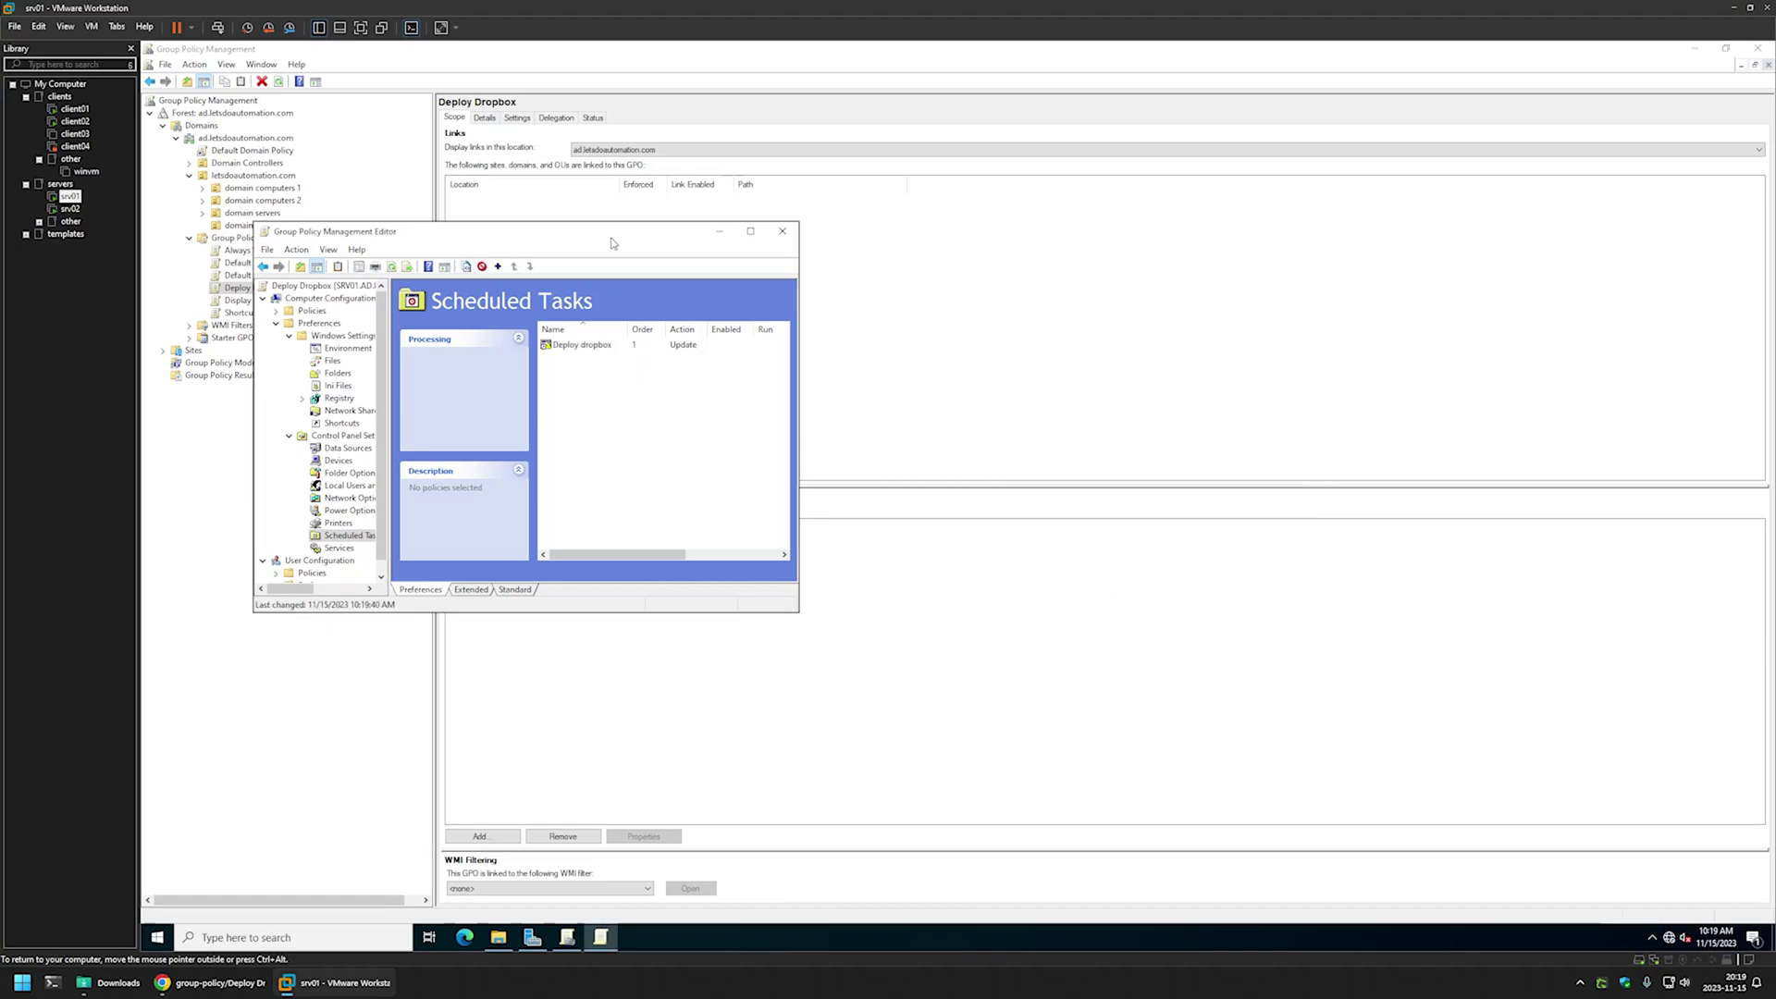
Copy and paste the Deploy dropbox task, then open the duplicate's properties
{"action": "left_click_drag", "start_coordinate": [1080, 287], "coordinate": [1081, 288]}
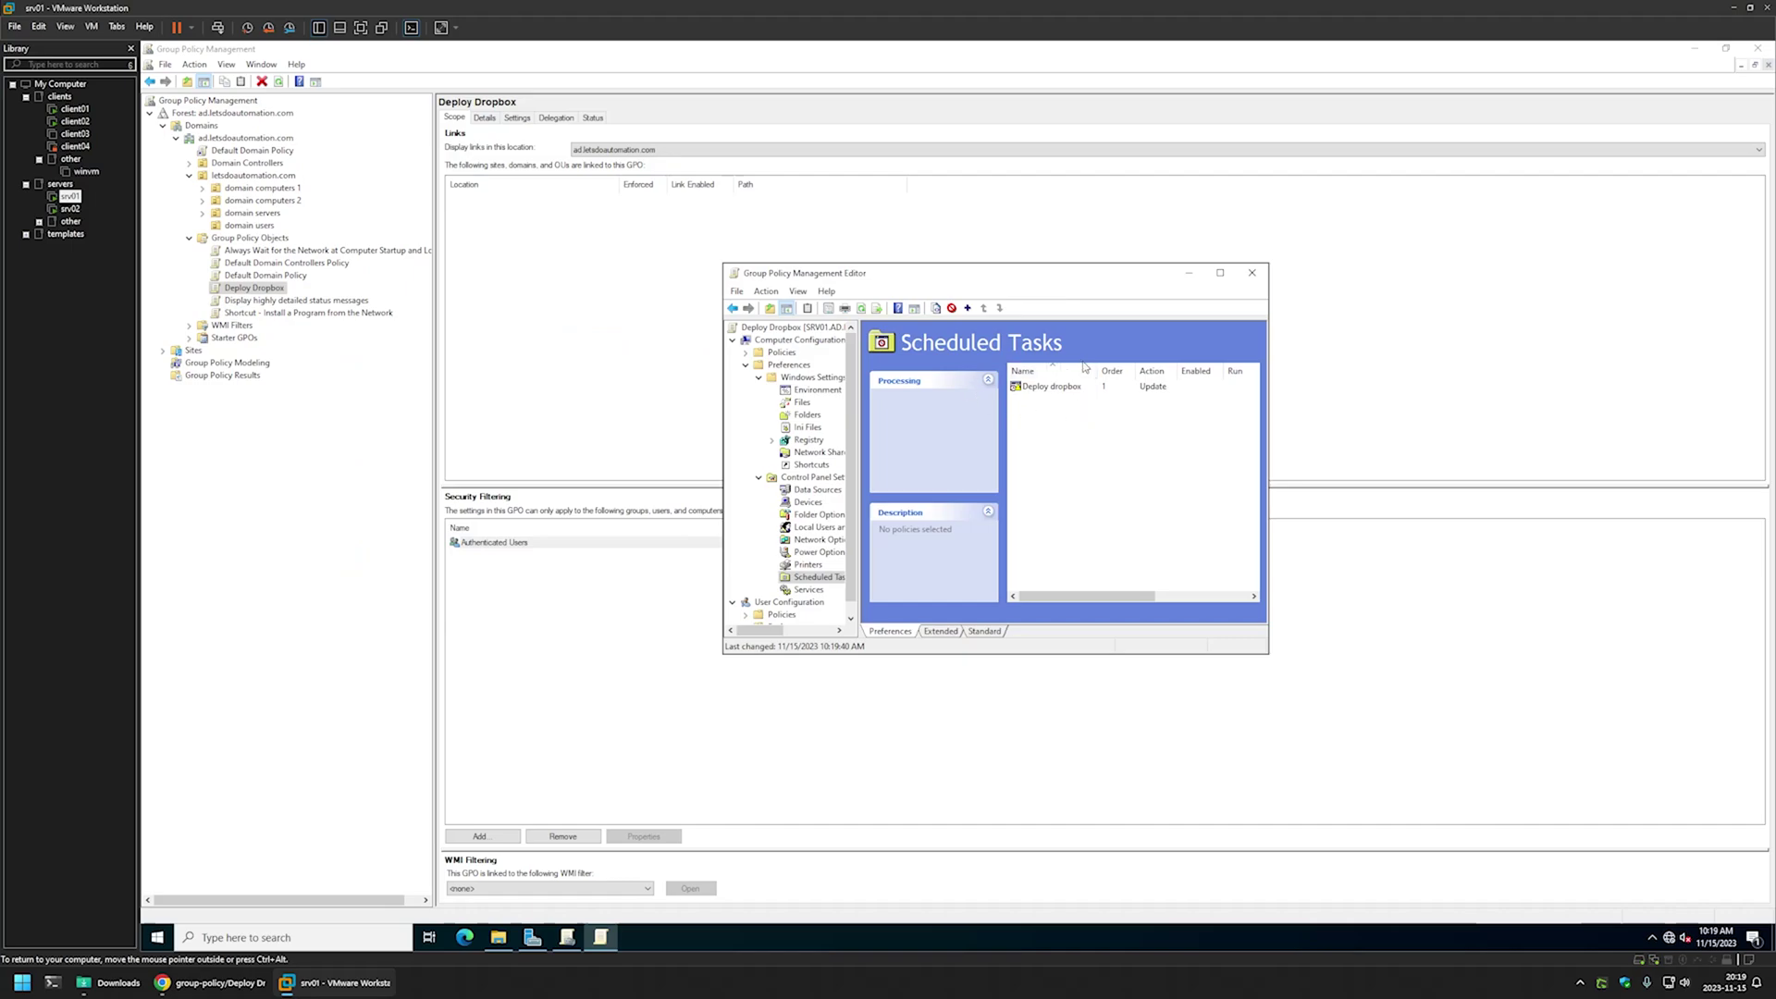
{"action": "right_click", "coordinate": [1038, 393]}
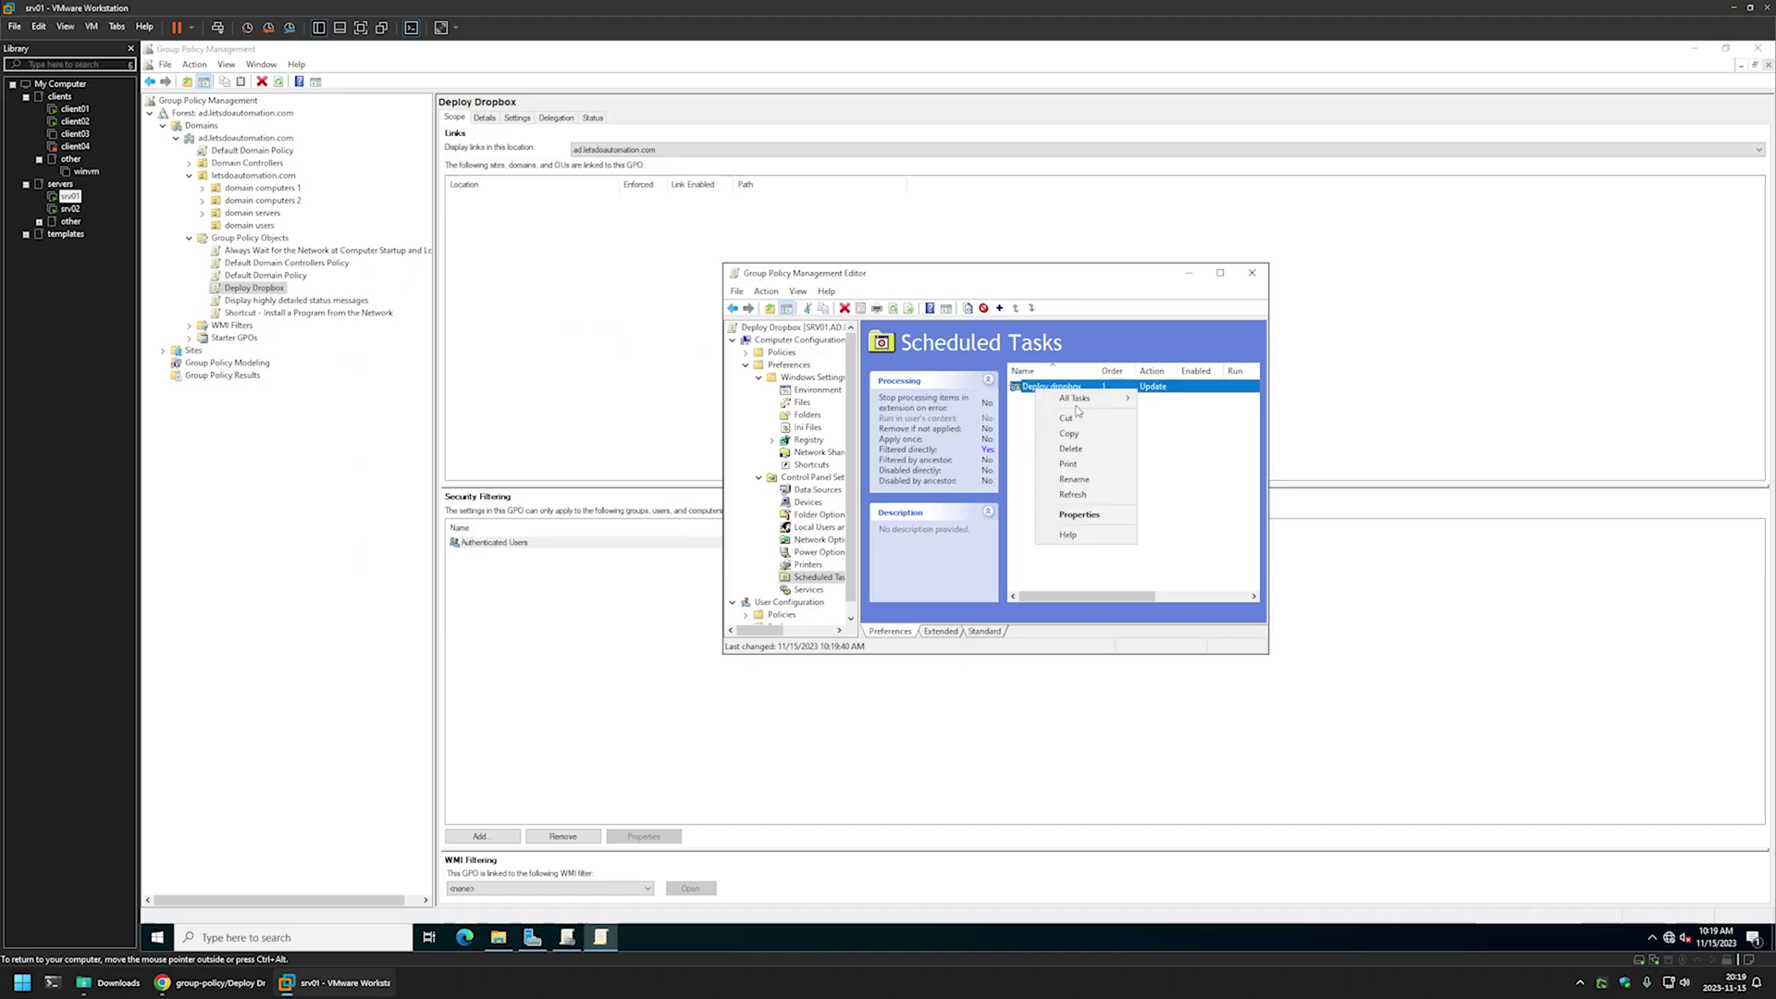
{"action": "left_click", "coordinate": [1054, 433]}
{"action": "right_click", "coordinate": [1054, 433]}
{"action": "left_click", "coordinate": [1066, 475]}
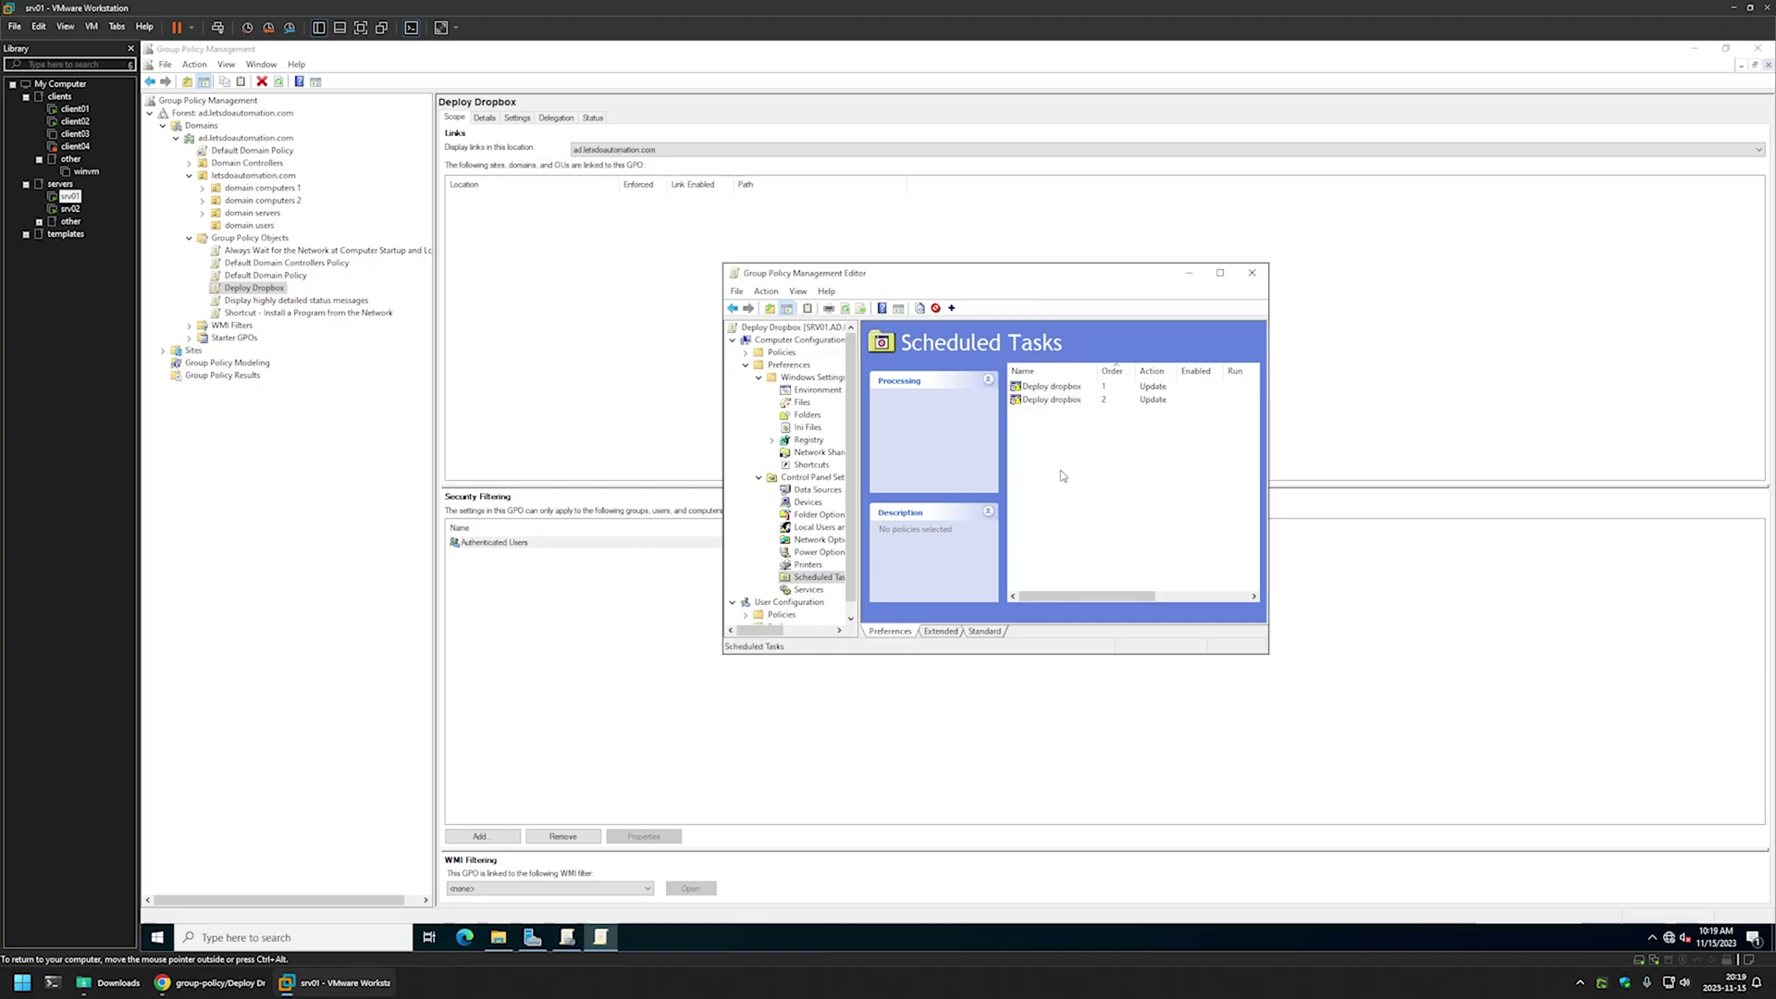
{"action": "double_click", "coordinate": [1054, 401]}
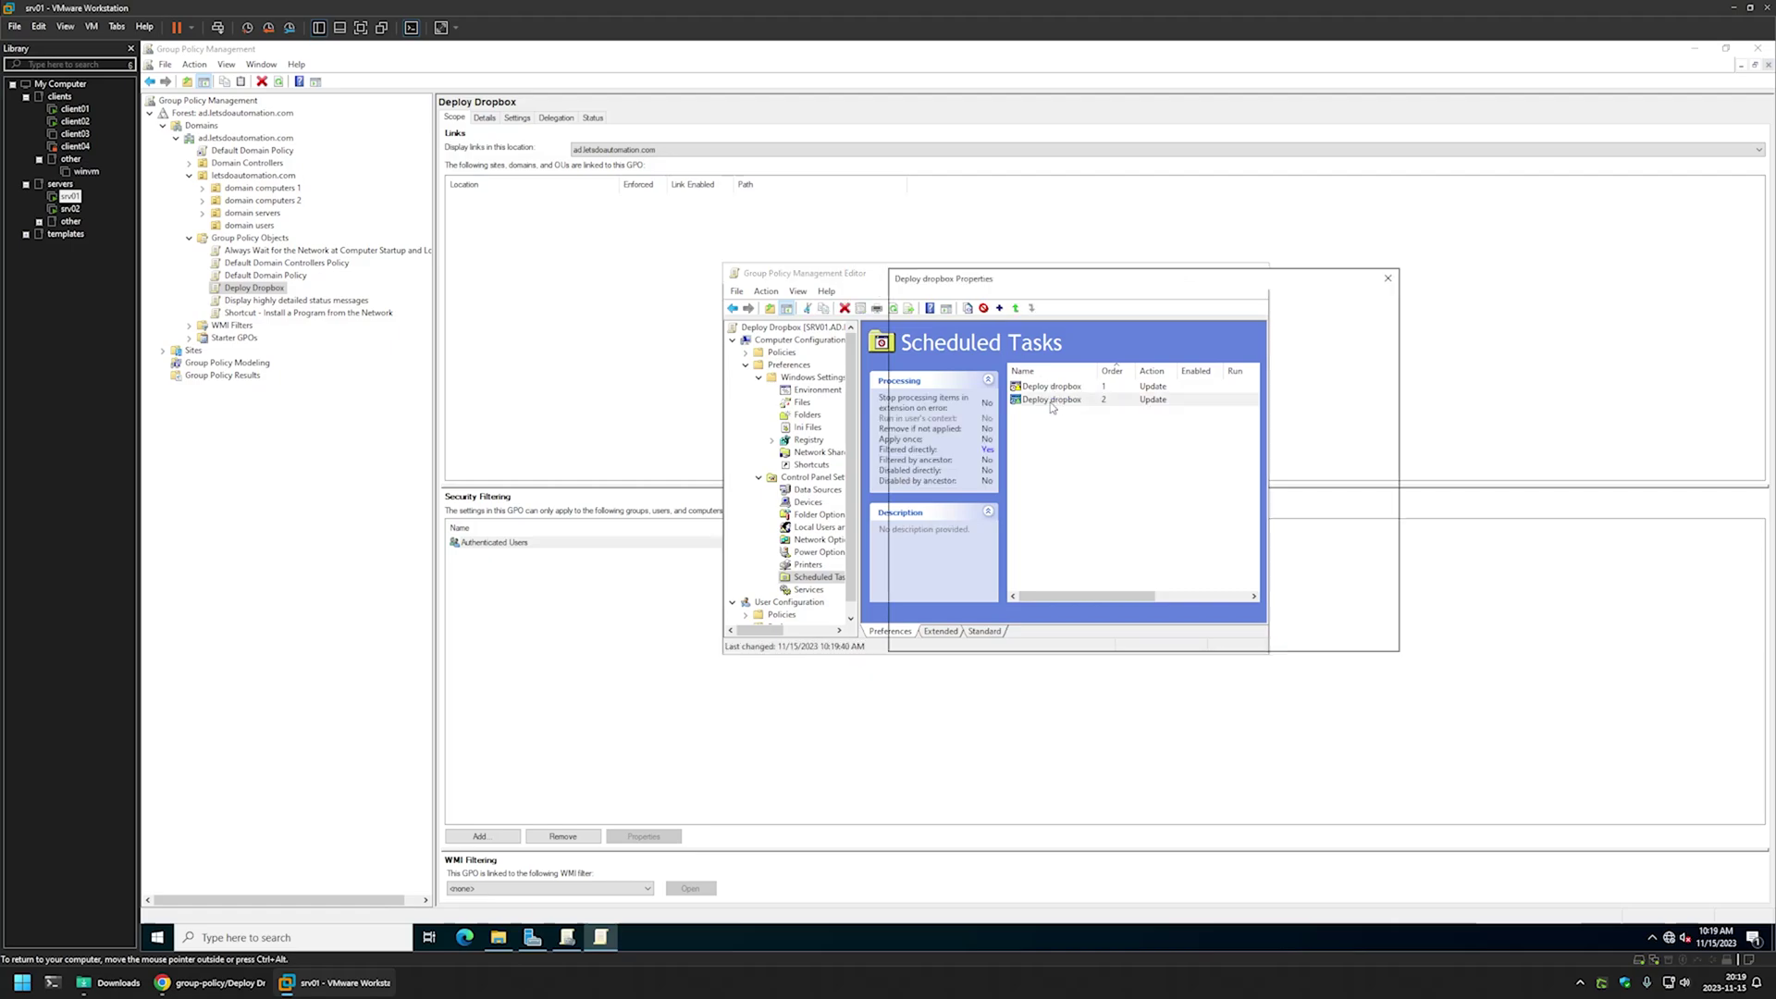
Set the duplicate's action to Delete, switch its registry targeting to Is, save, and close the editor
{"action": "left_click", "coordinate": [1031, 325]}
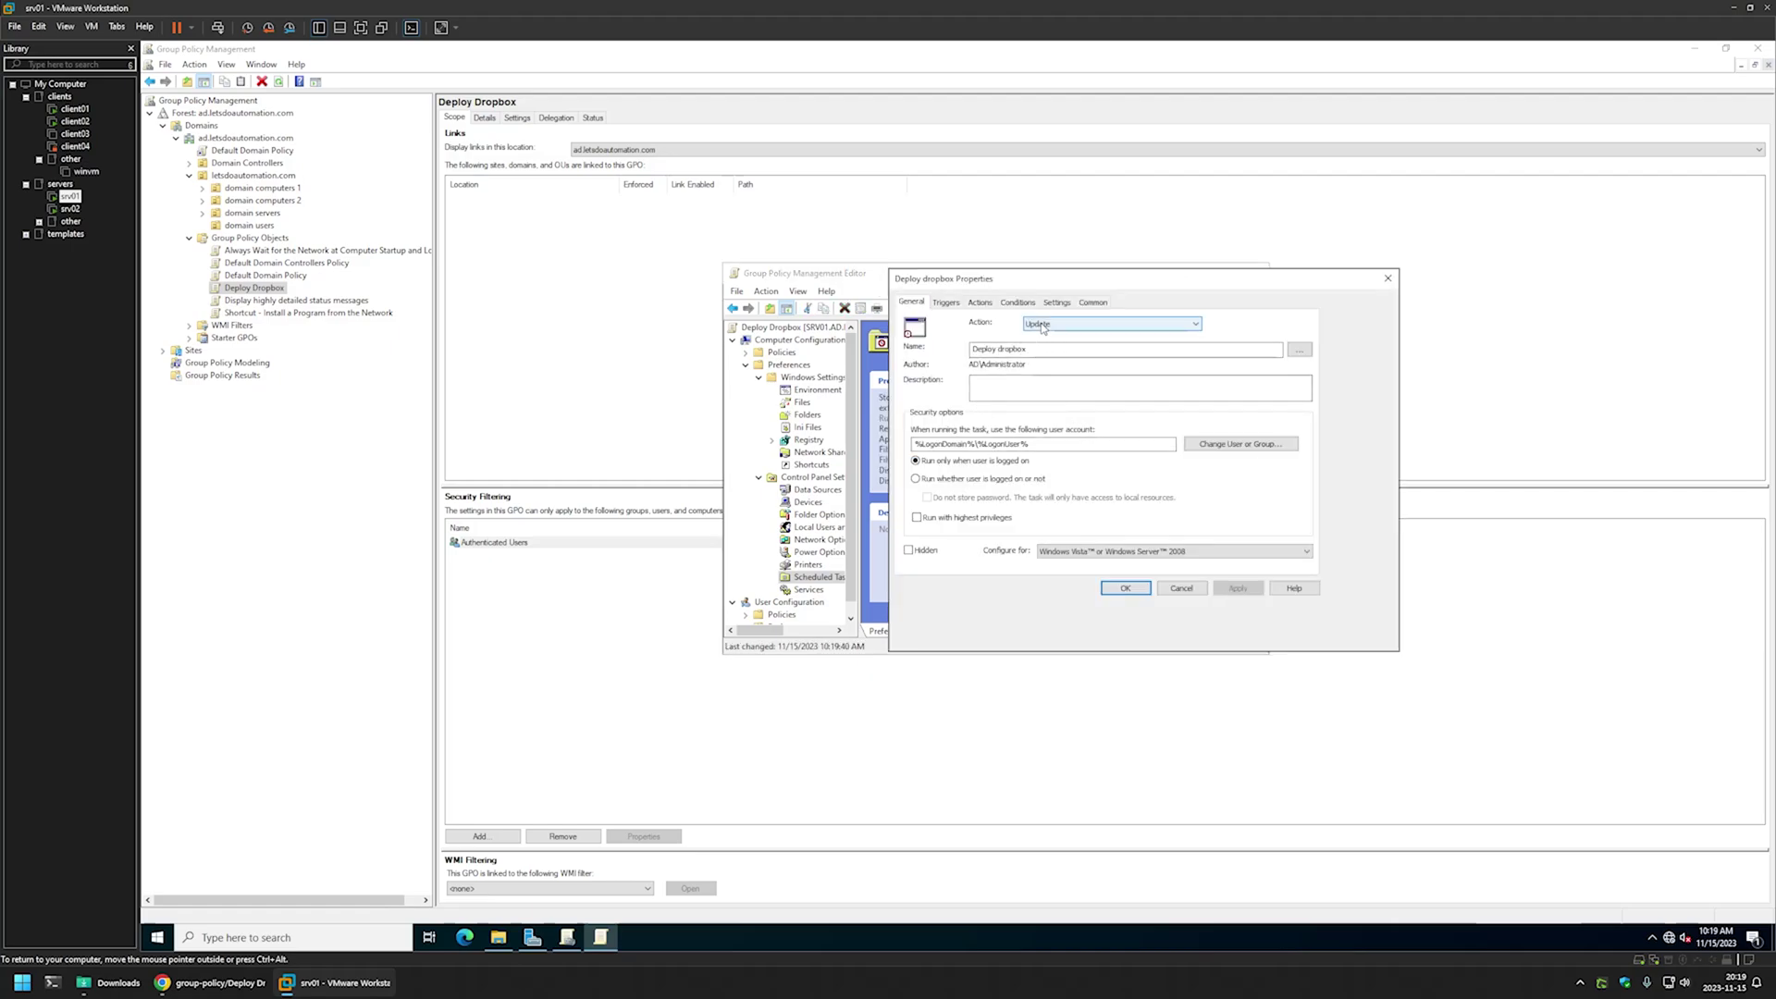
{"action": "left_click", "coordinate": [1050, 359]}
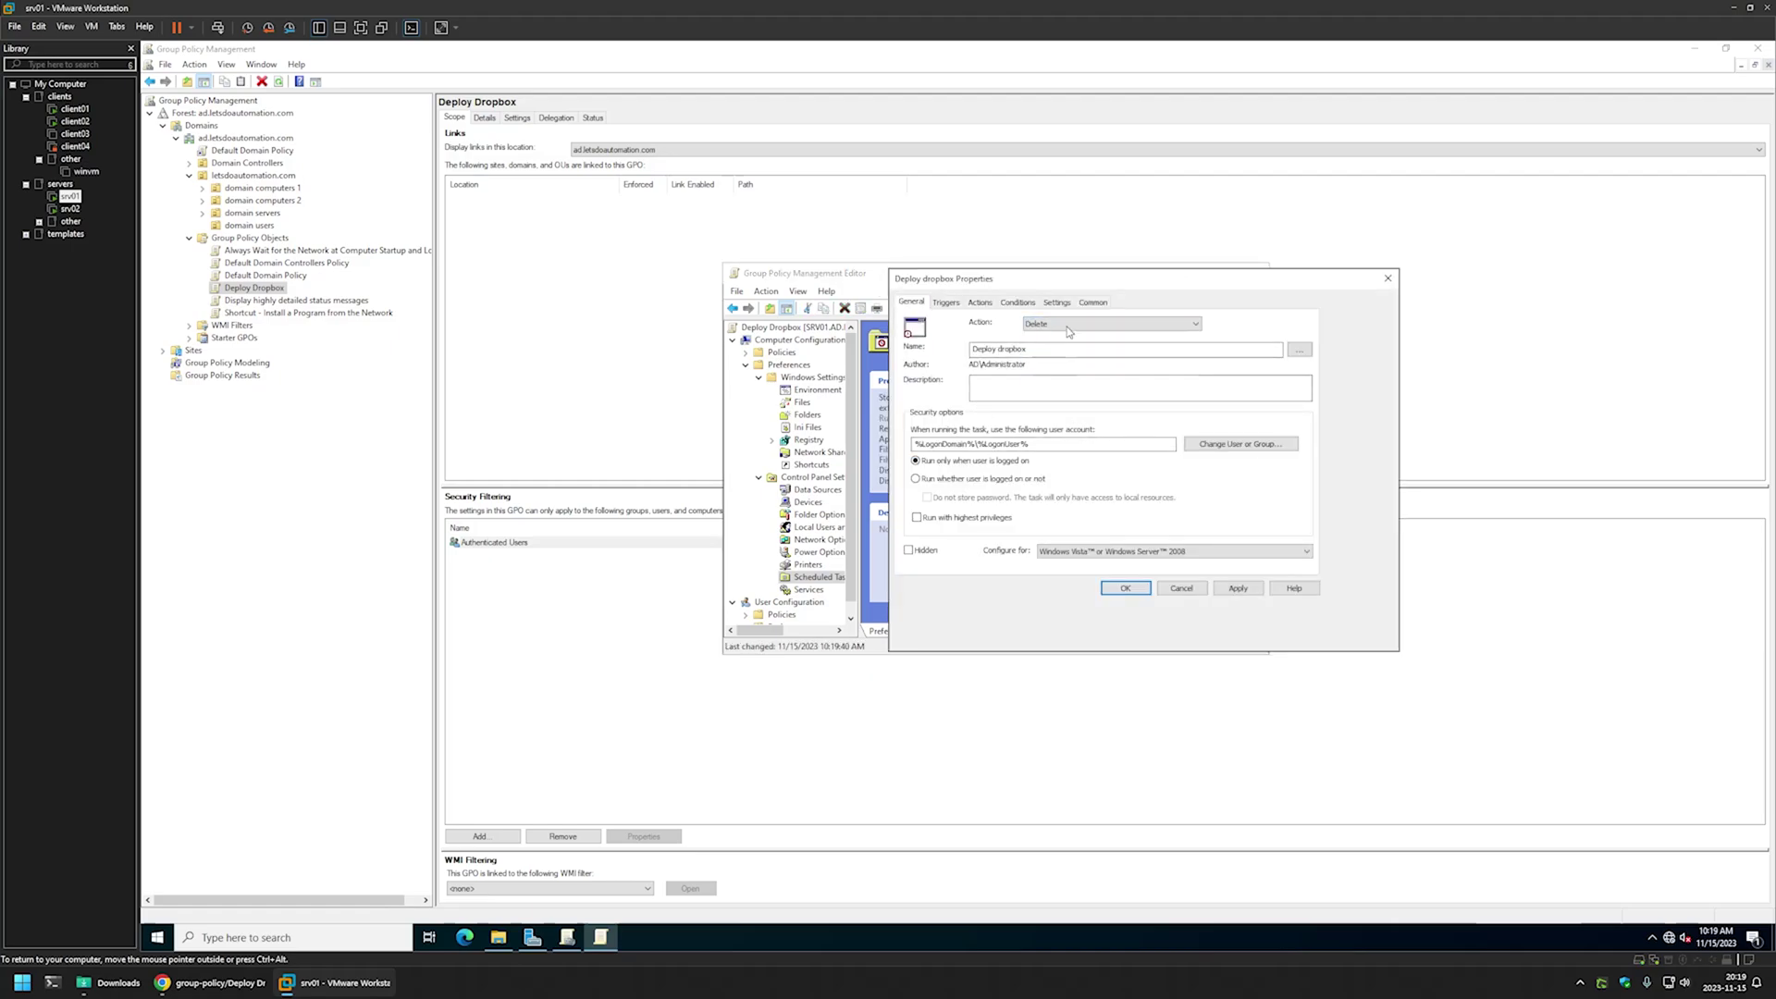
{"action": "left_click", "coordinate": [1094, 302]}
{"action": "left_click", "coordinate": [1109, 394]}
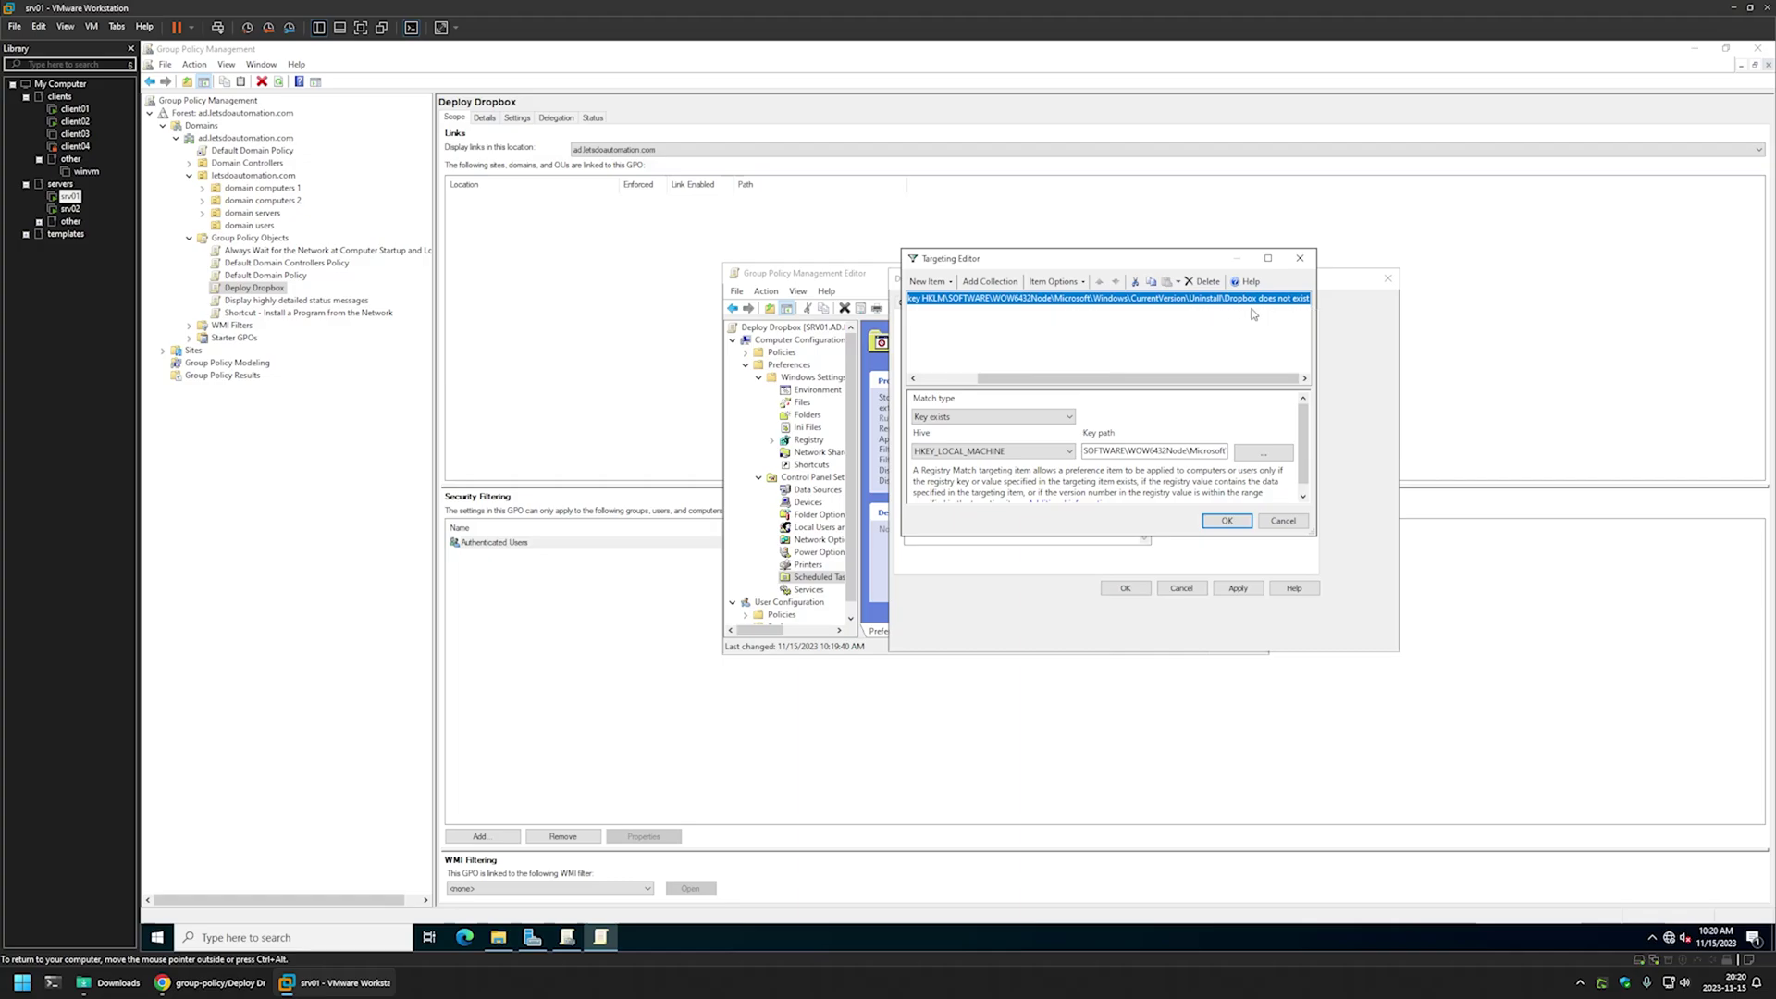
{"action": "left_click", "coordinate": [1079, 283]}
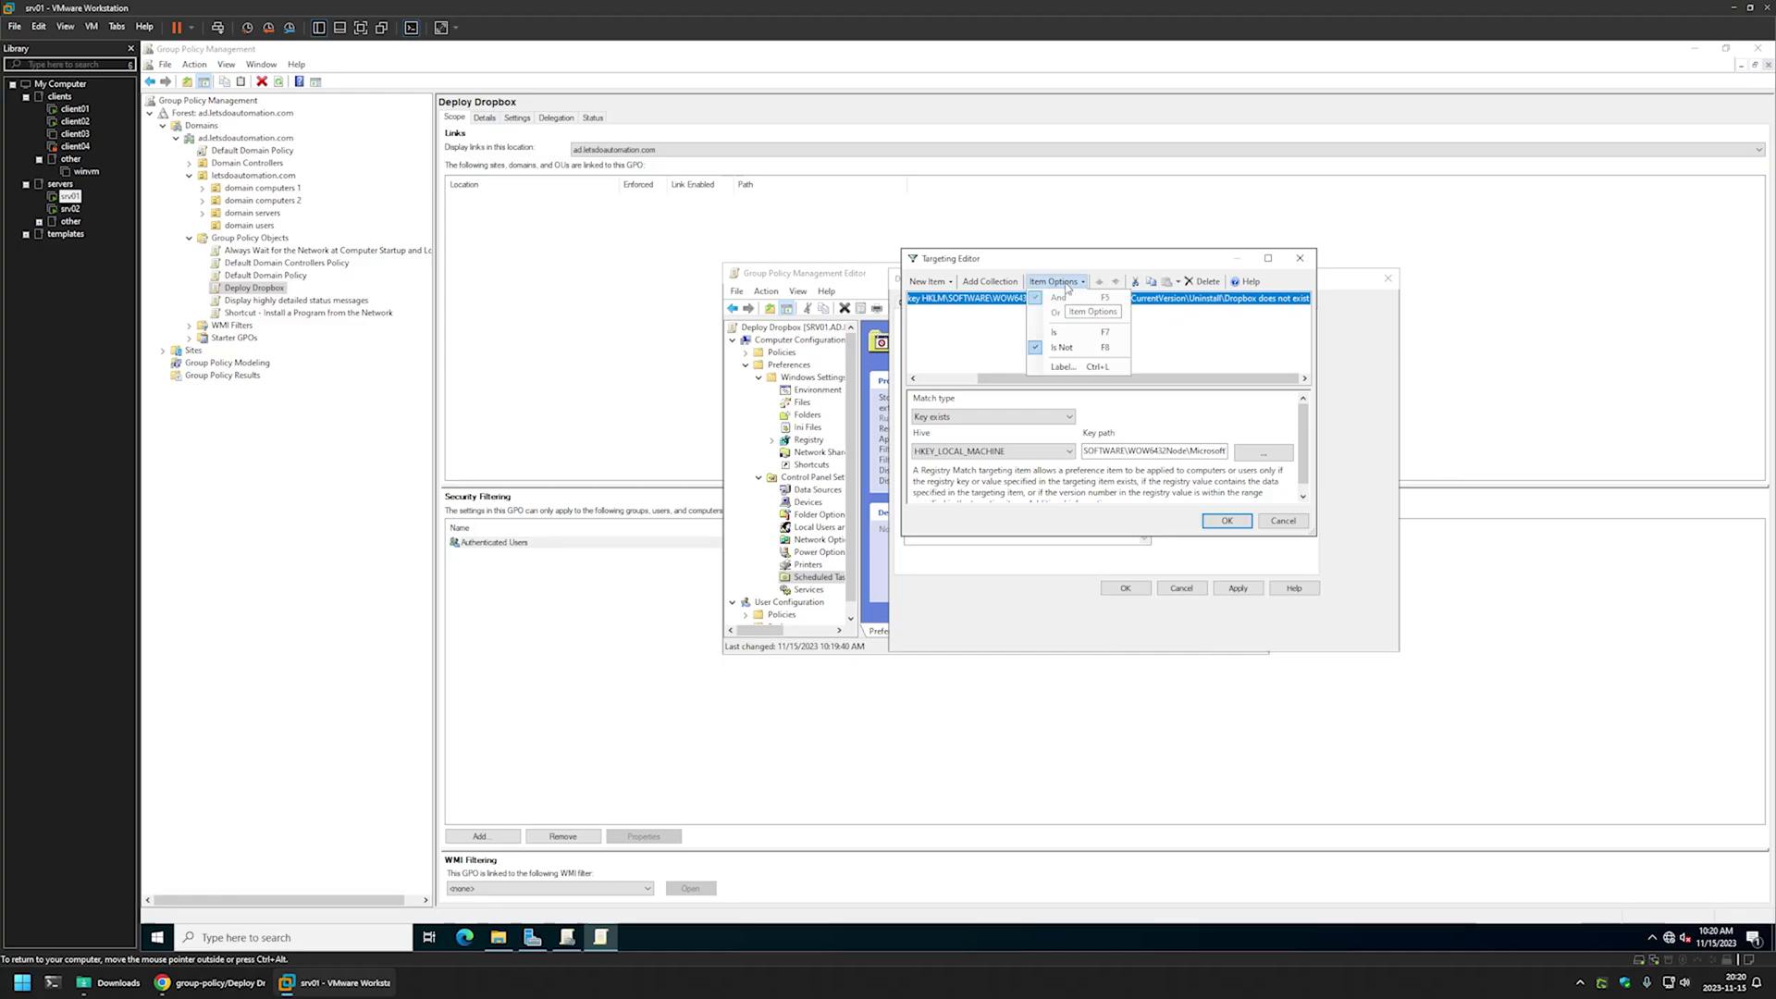
{"action": "left_click", "coordinate": [1096, 341]}
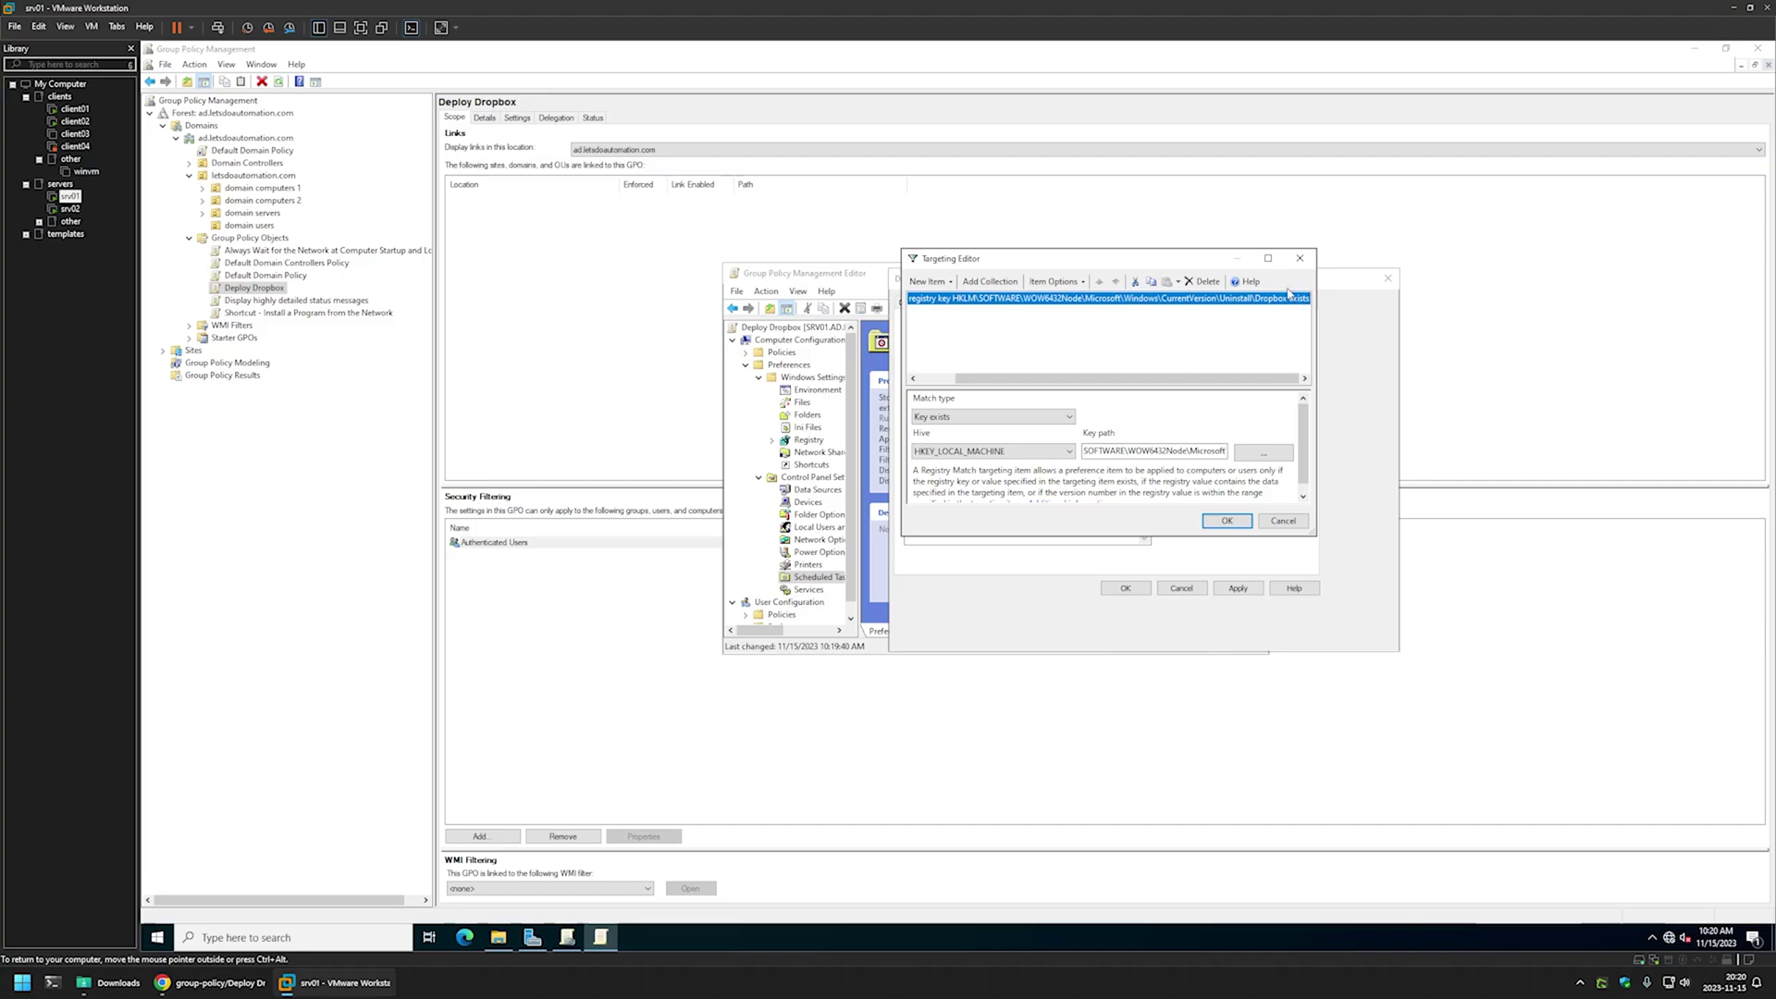
{"action": "left_click", "coordinate": [1217, 523]}
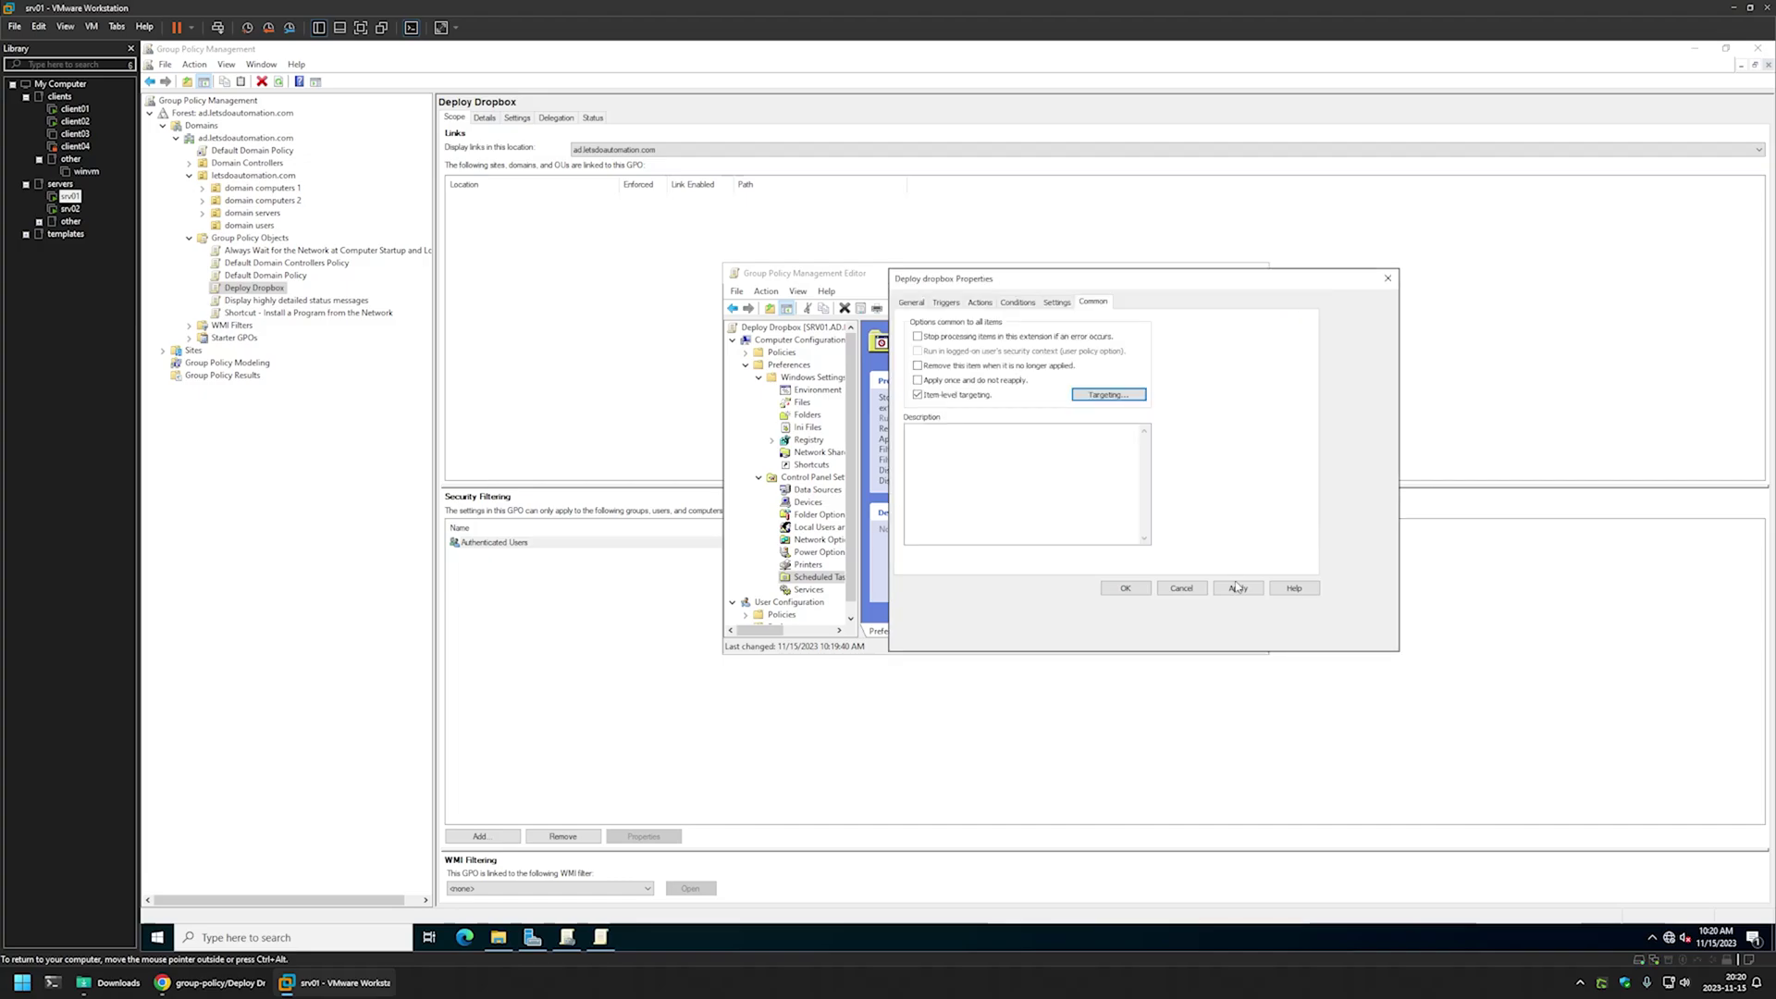
{"action": "left_click", "coordinate": [1124, 589]}
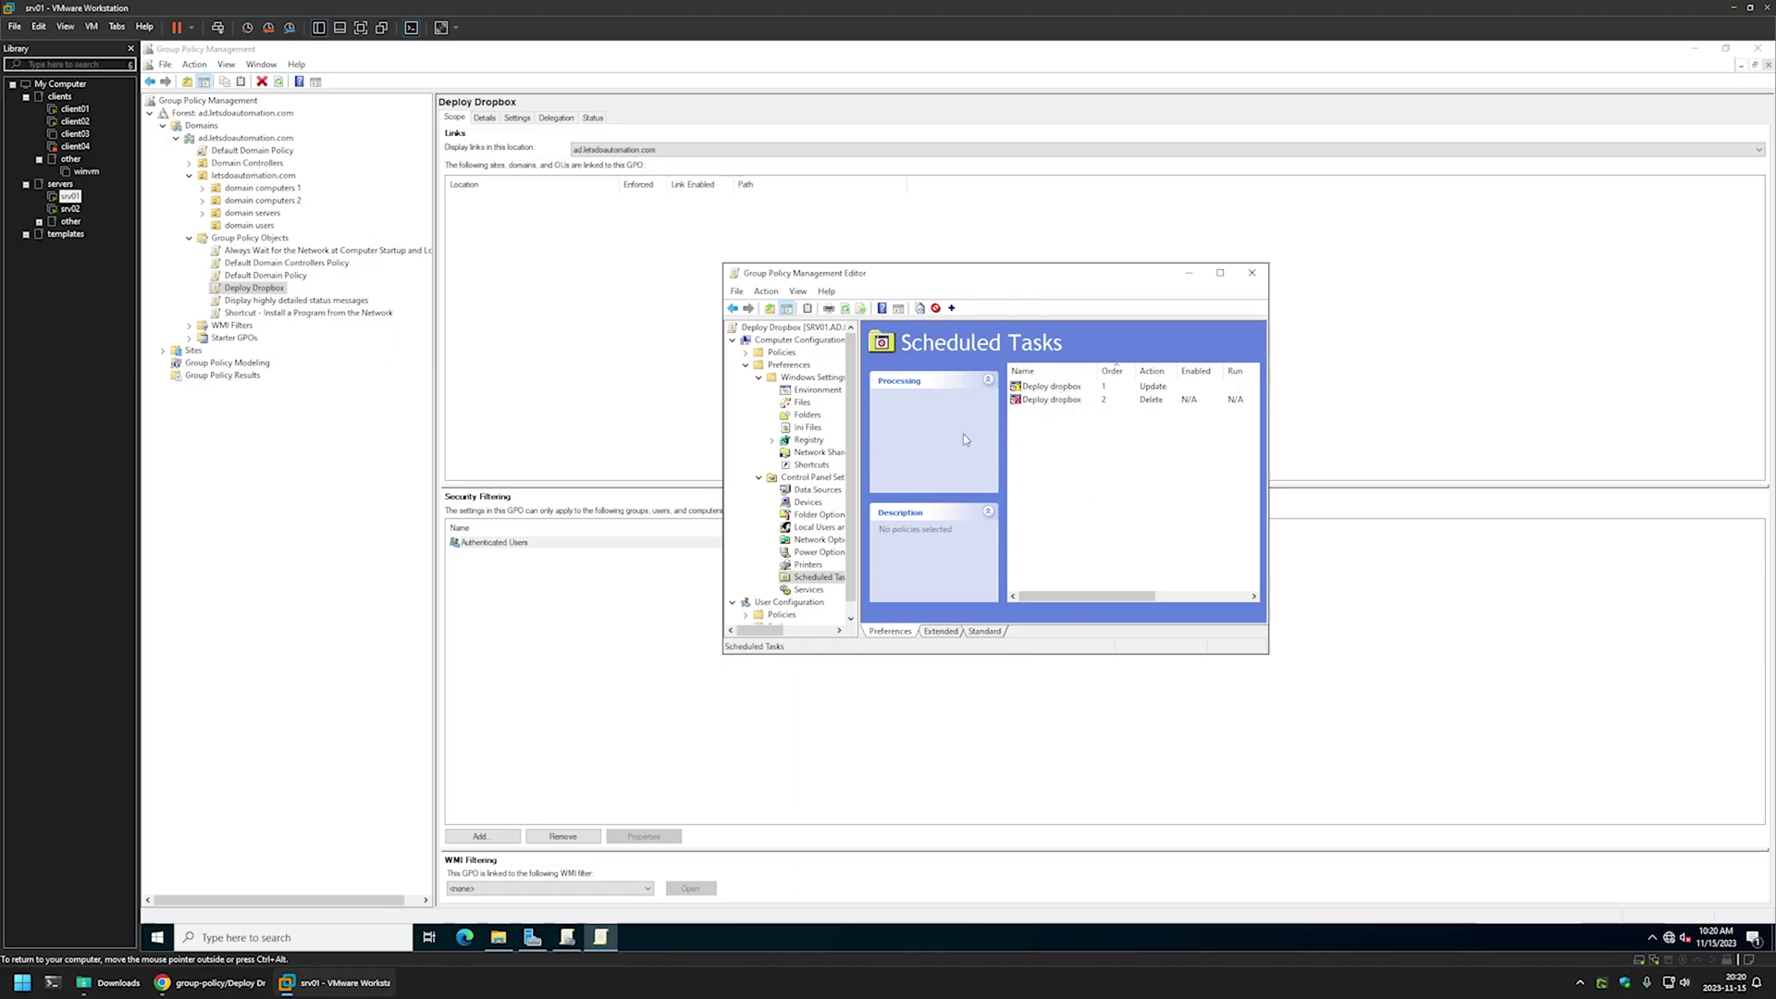
{"action": "left_click", "coordinate": [1254, 275]}
Set Deploy Dropbox's GPO Status to 'User configuration settings disabled' and expand domain computers 1
{"action": "left_click", "coordinate": [485, 118]}
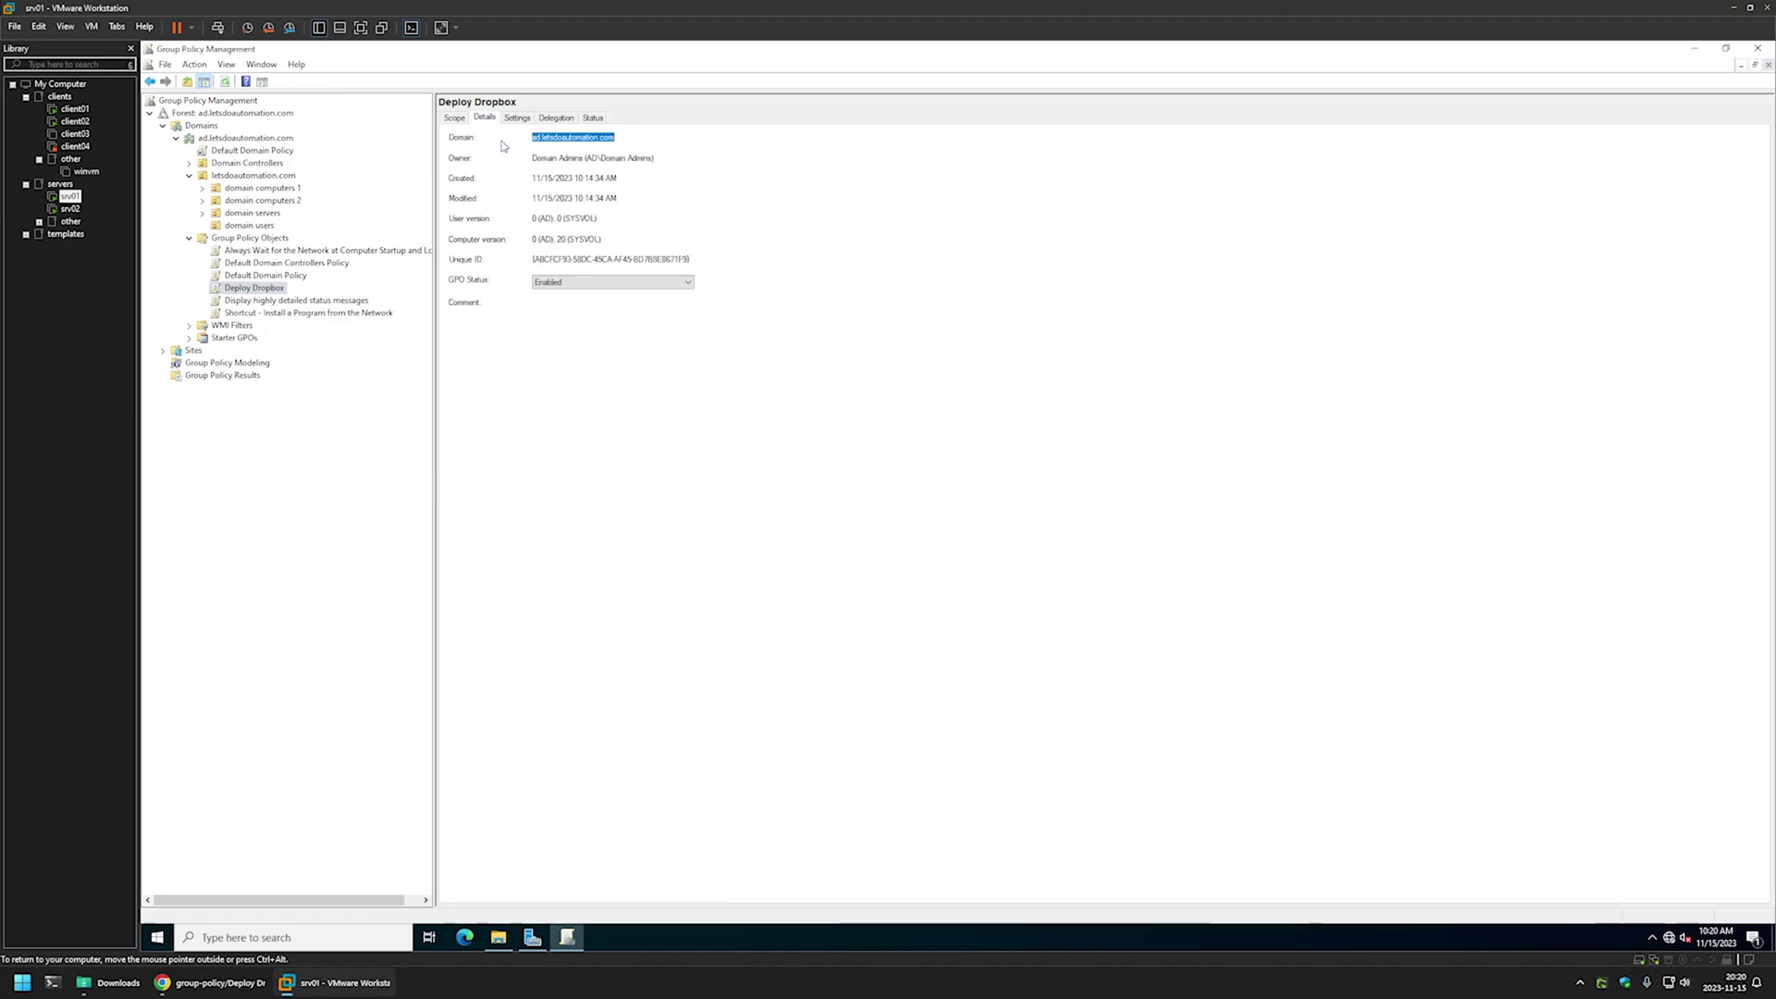
{"action": "left_click", "coordinate": [569, 285]}
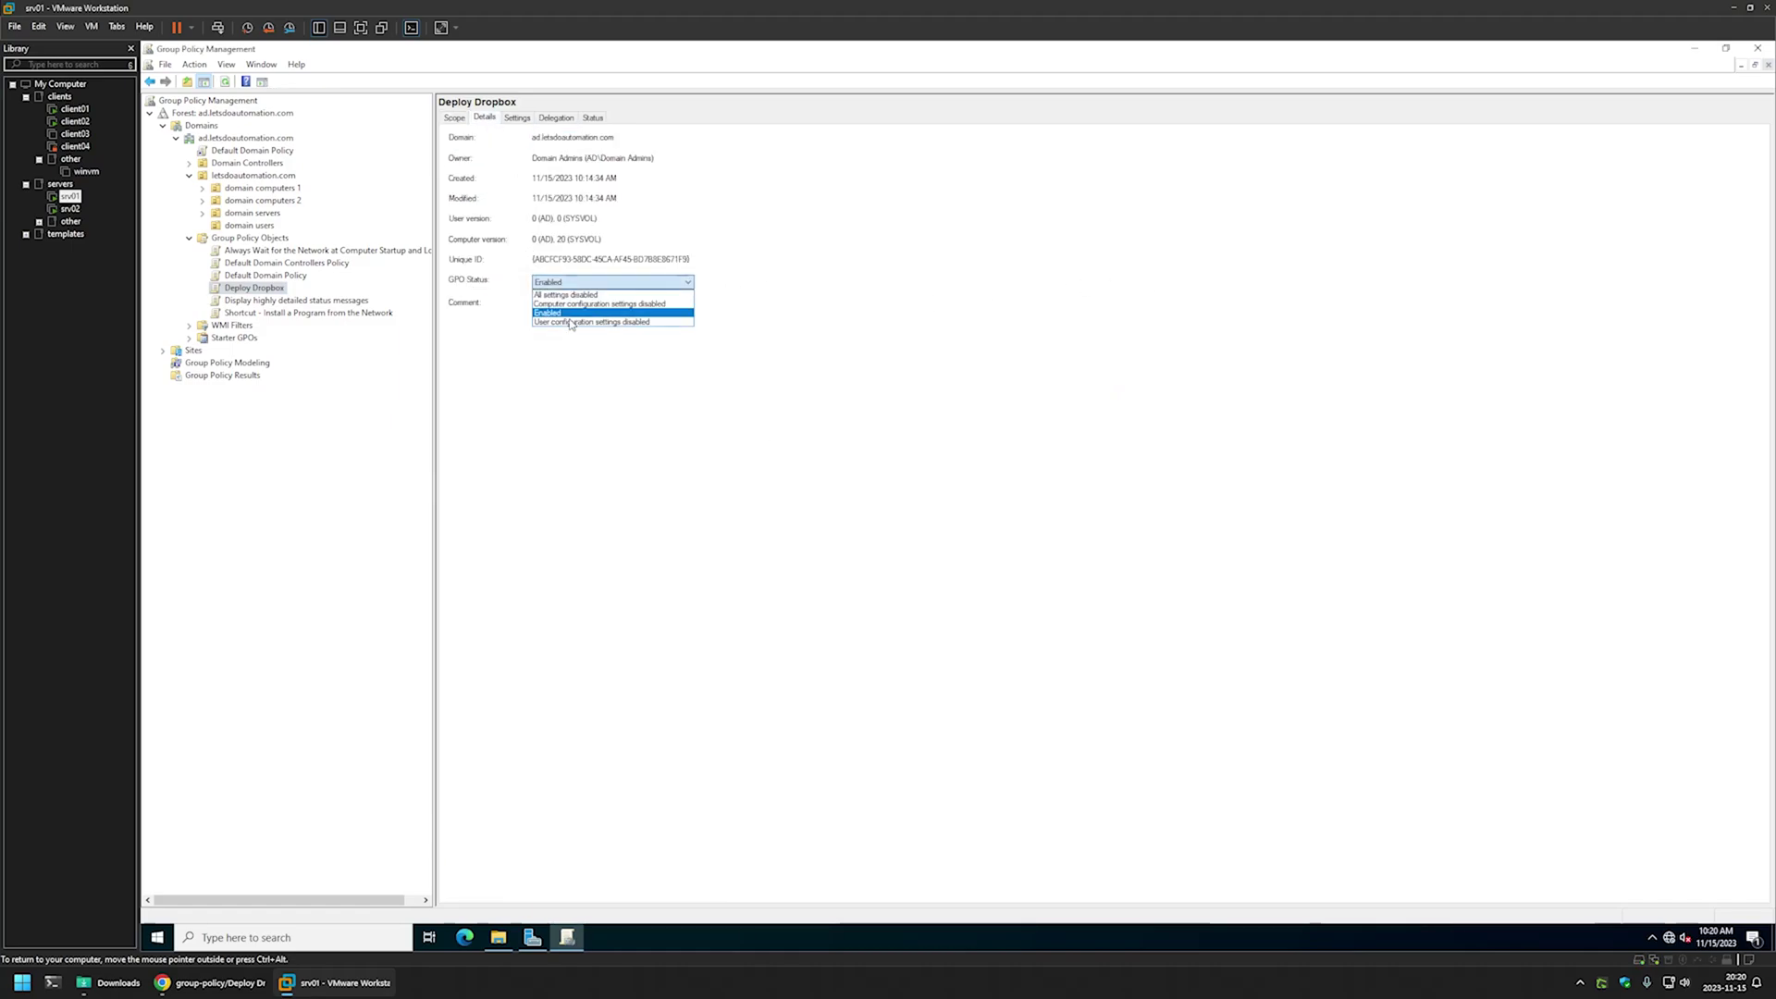
{"action": "left_click", "coordinate": [574, 321]}
{"action": "left_click", "coordinate": [970, 522]}
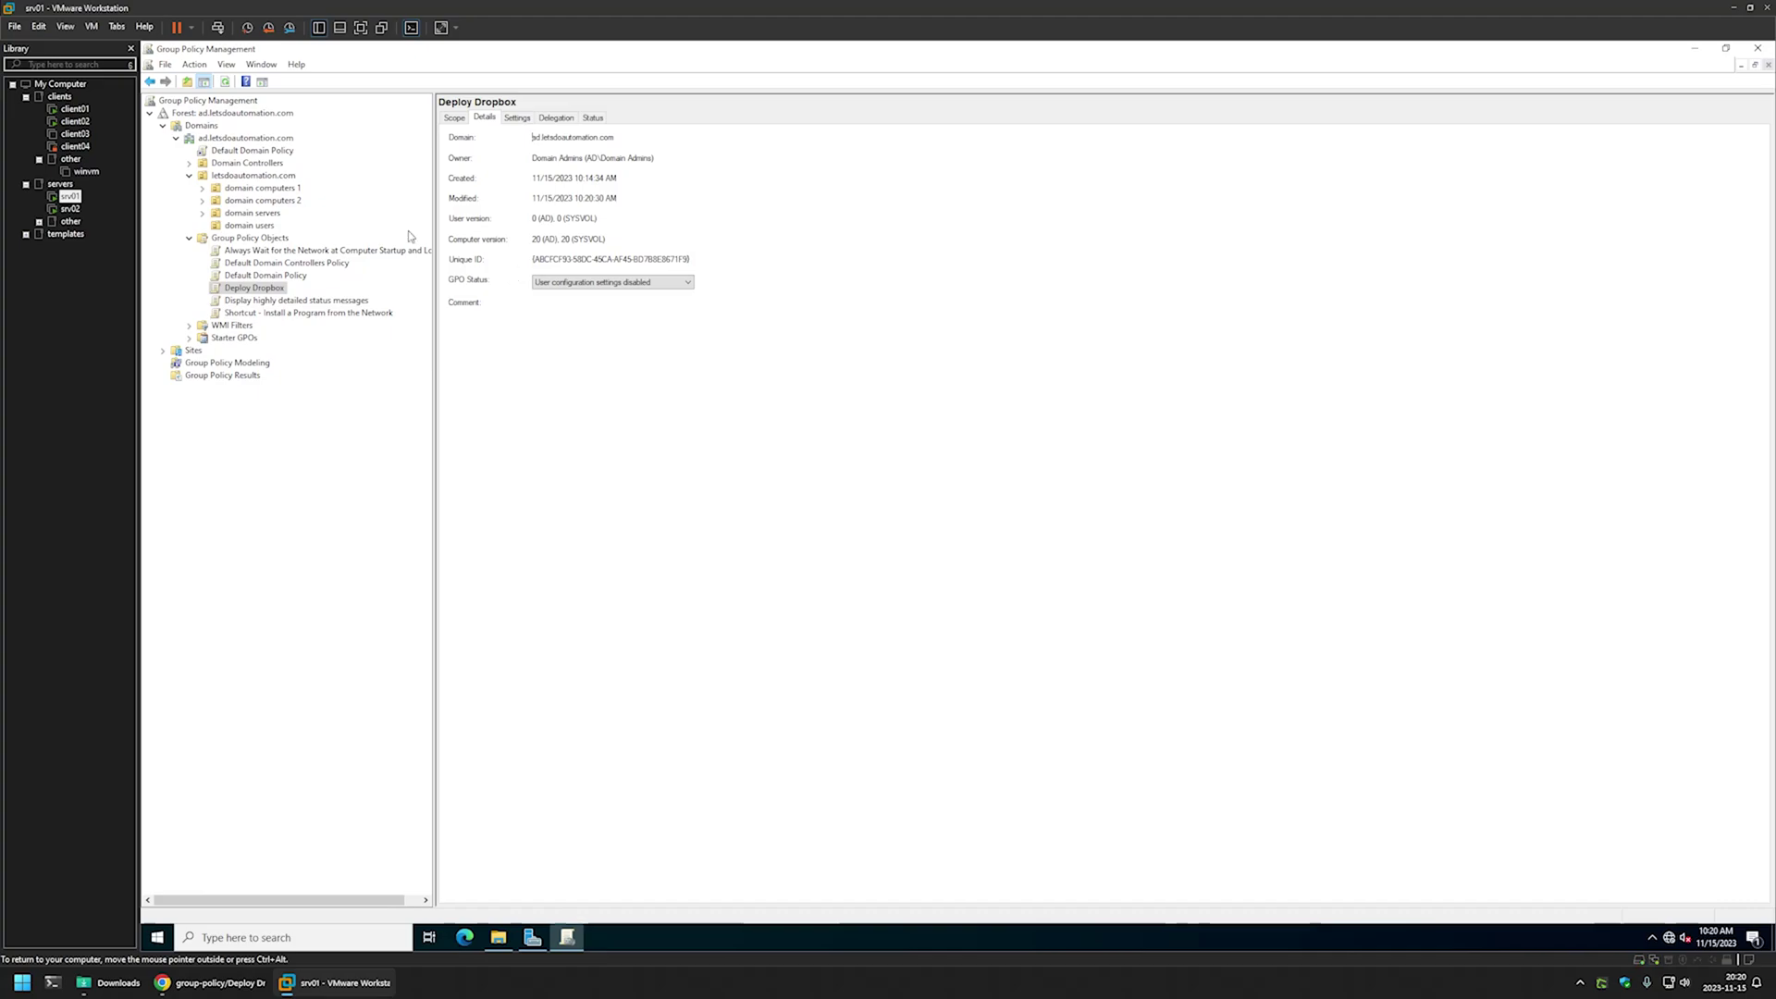
{"action": "left_click", "coordinate": [208, 190]}
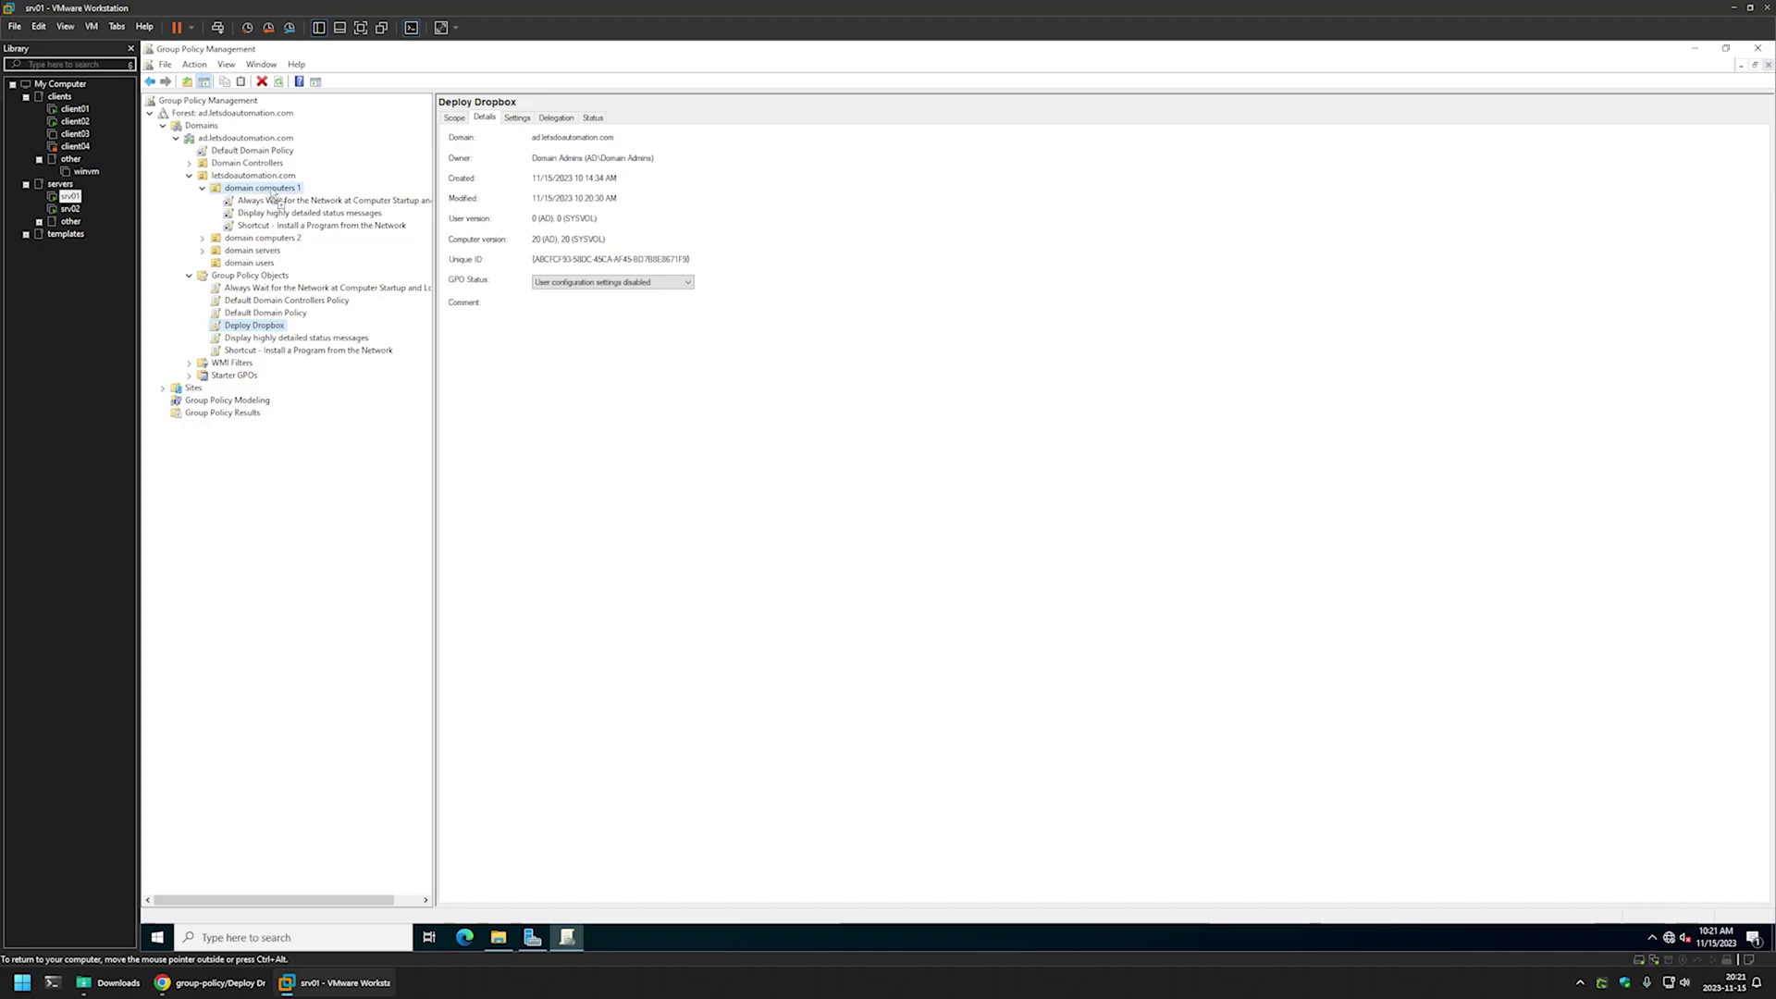
Drop Deploy Dropbox onto domain computers 1 to link it, and check it sits at link order 4
{"action": "left_click_drag", "start_coordinate": [274, 194], "coordinate": [273, 194]}
{"action": "left_click", "coordinate": [999, 514]}
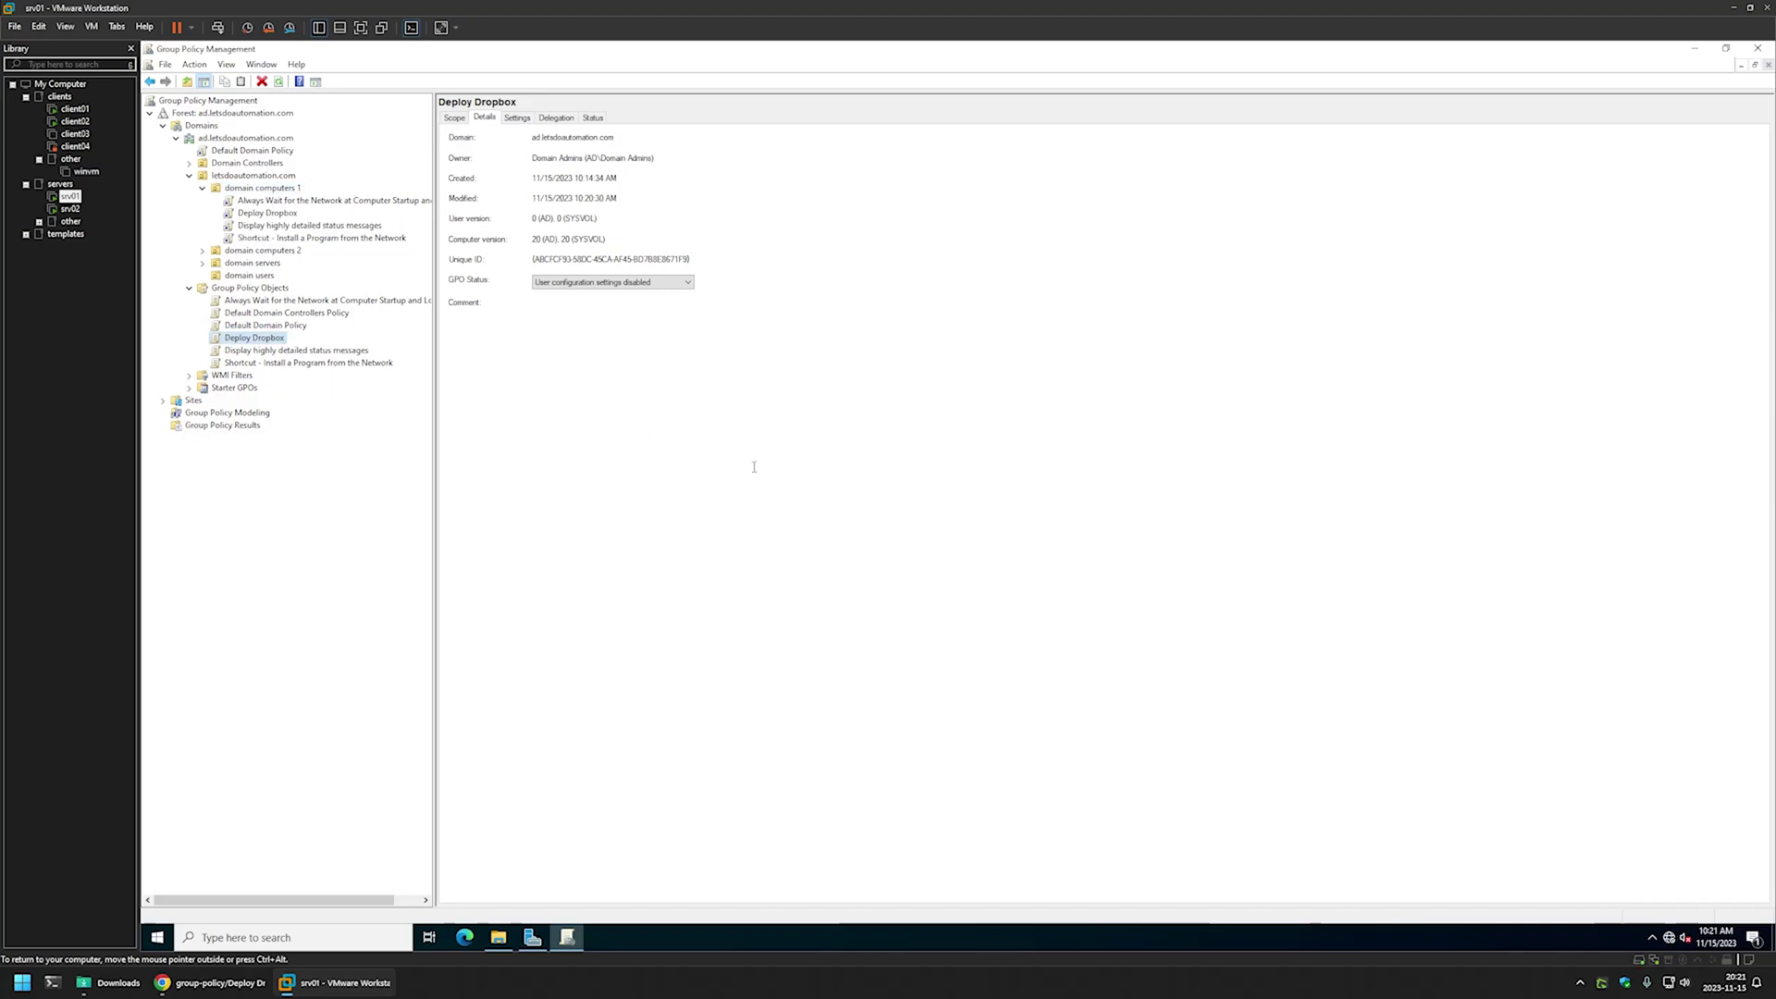
{"action": "left_click", "coordinate": [274, 190]}
{"action": "left_click", "coordinate": [290, 214]}
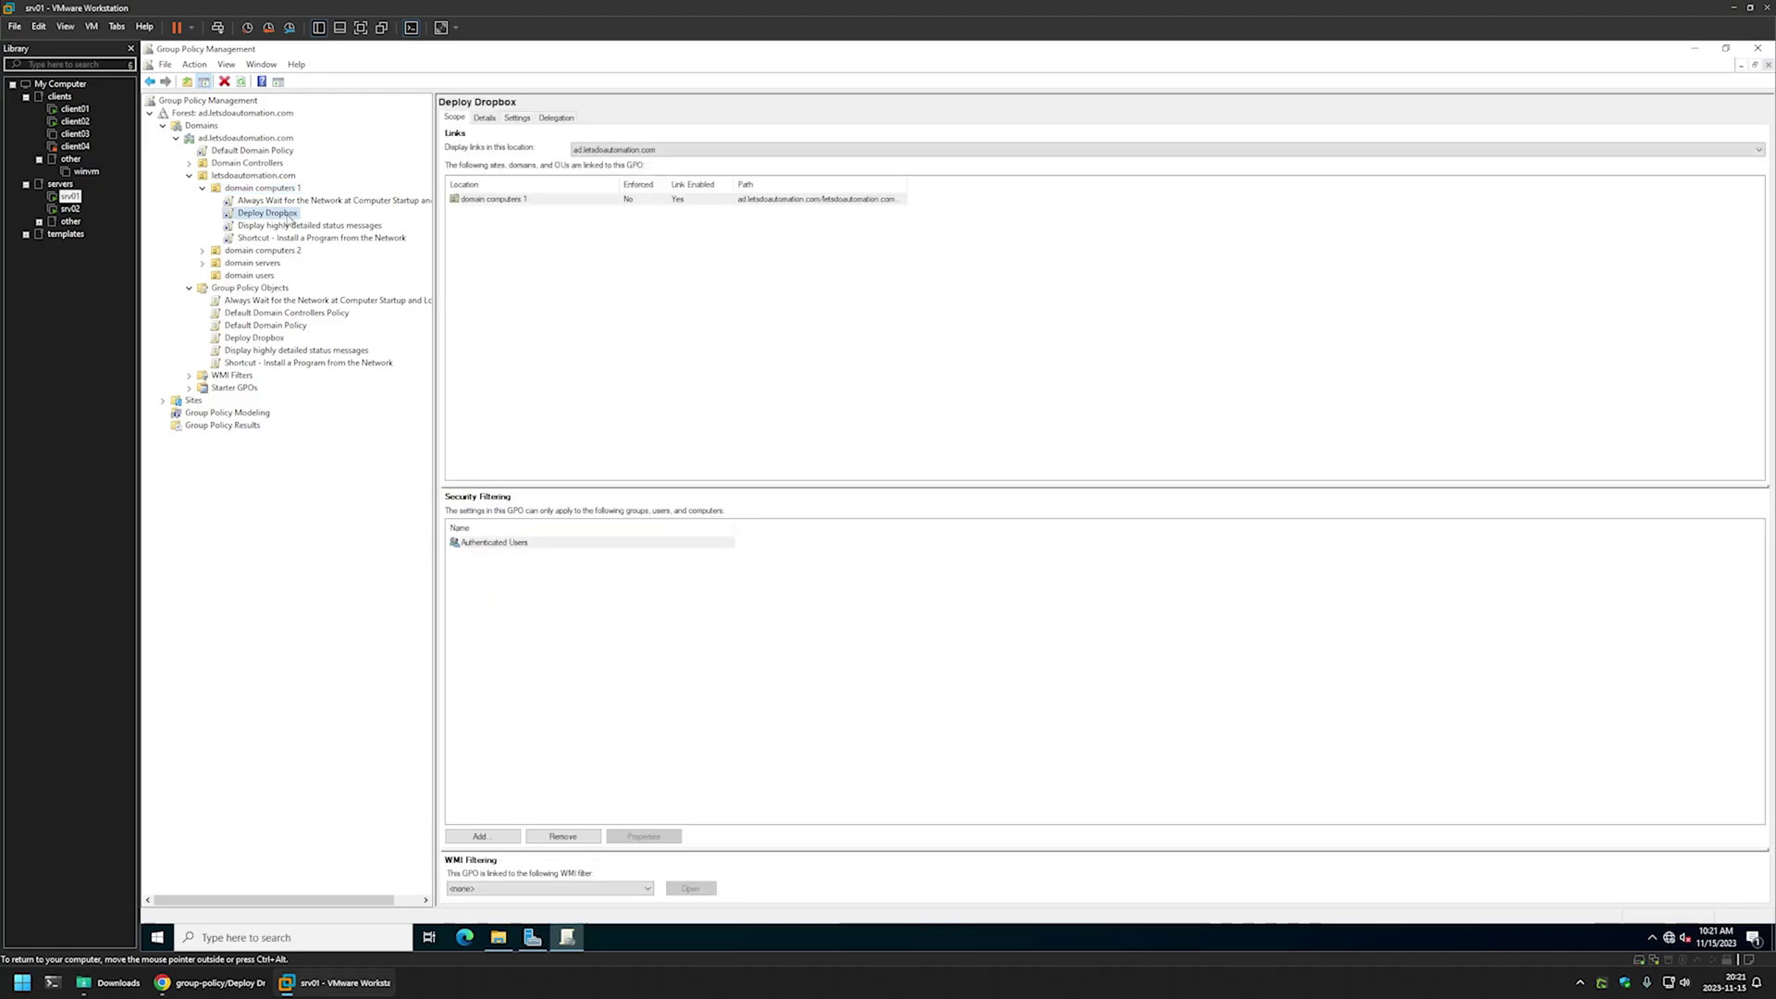
{"action": "left_click", "coordinate": [261, 188]}
{"action": "left_click", "coordinate": [606, 188]}
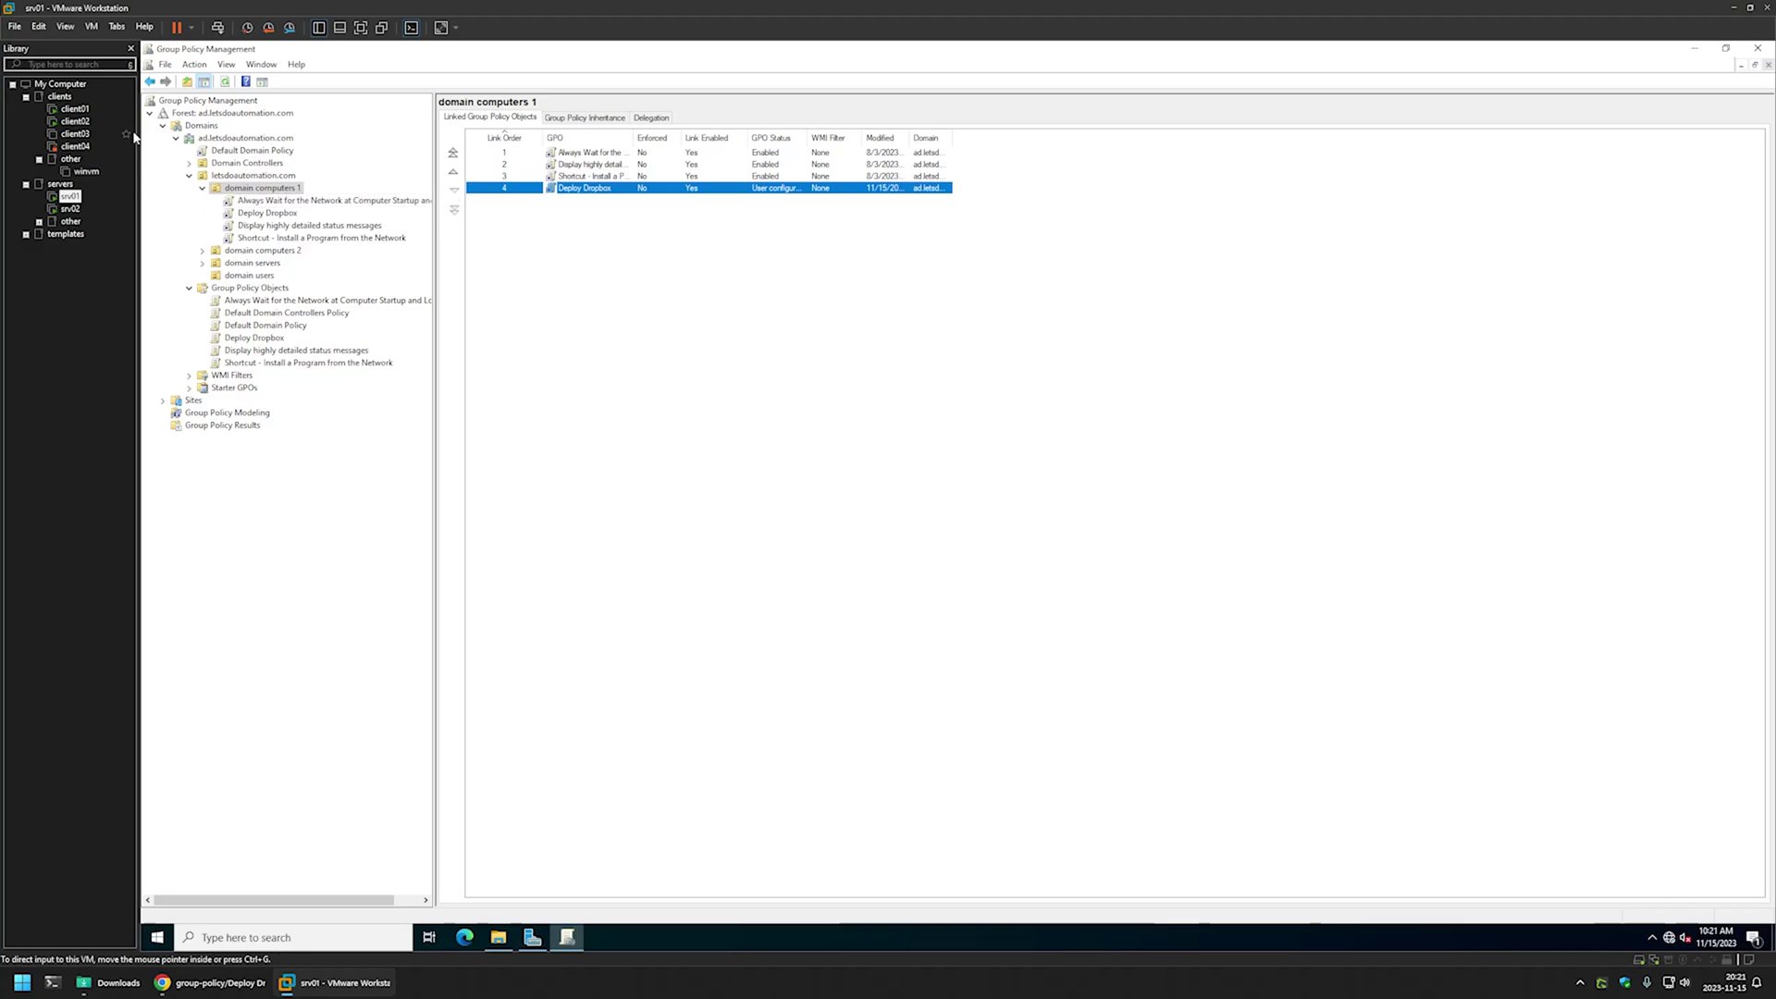
On client01, open c:\programdata in File Explorer and move the window to the right
{"action": "left_click", "coordinate": [73, 110]}
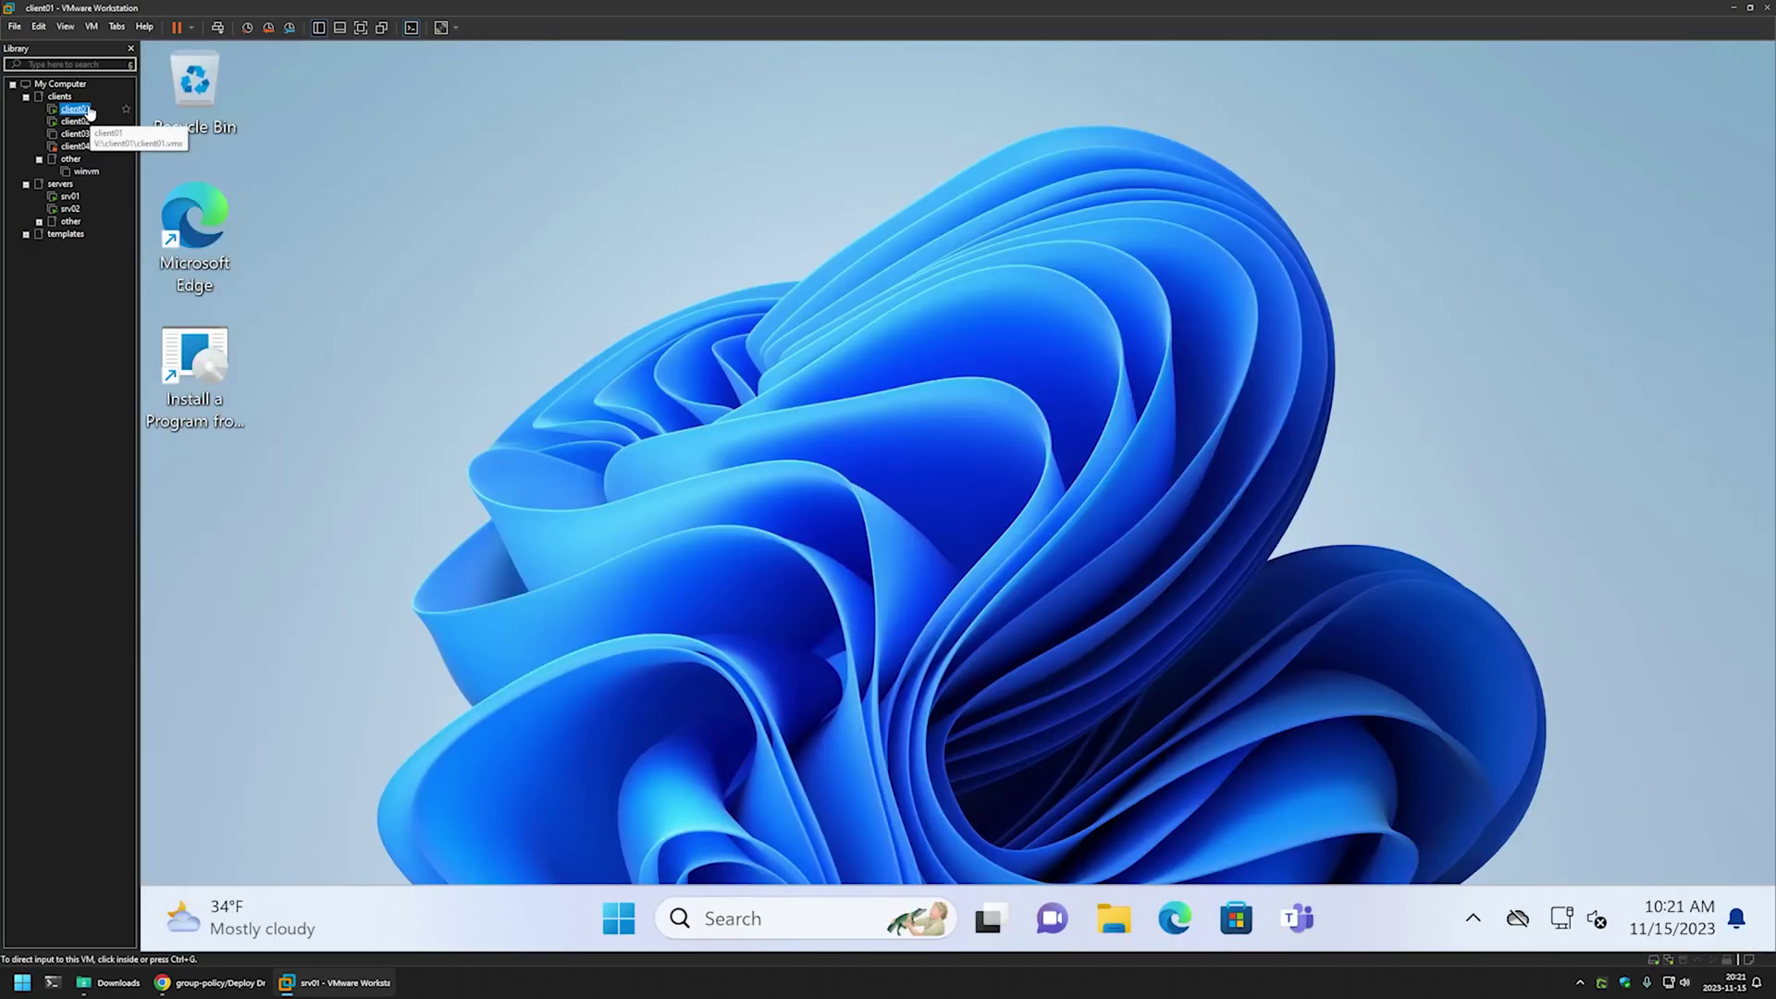
{"action": "left_click", "coordinate": [1114, 919]}
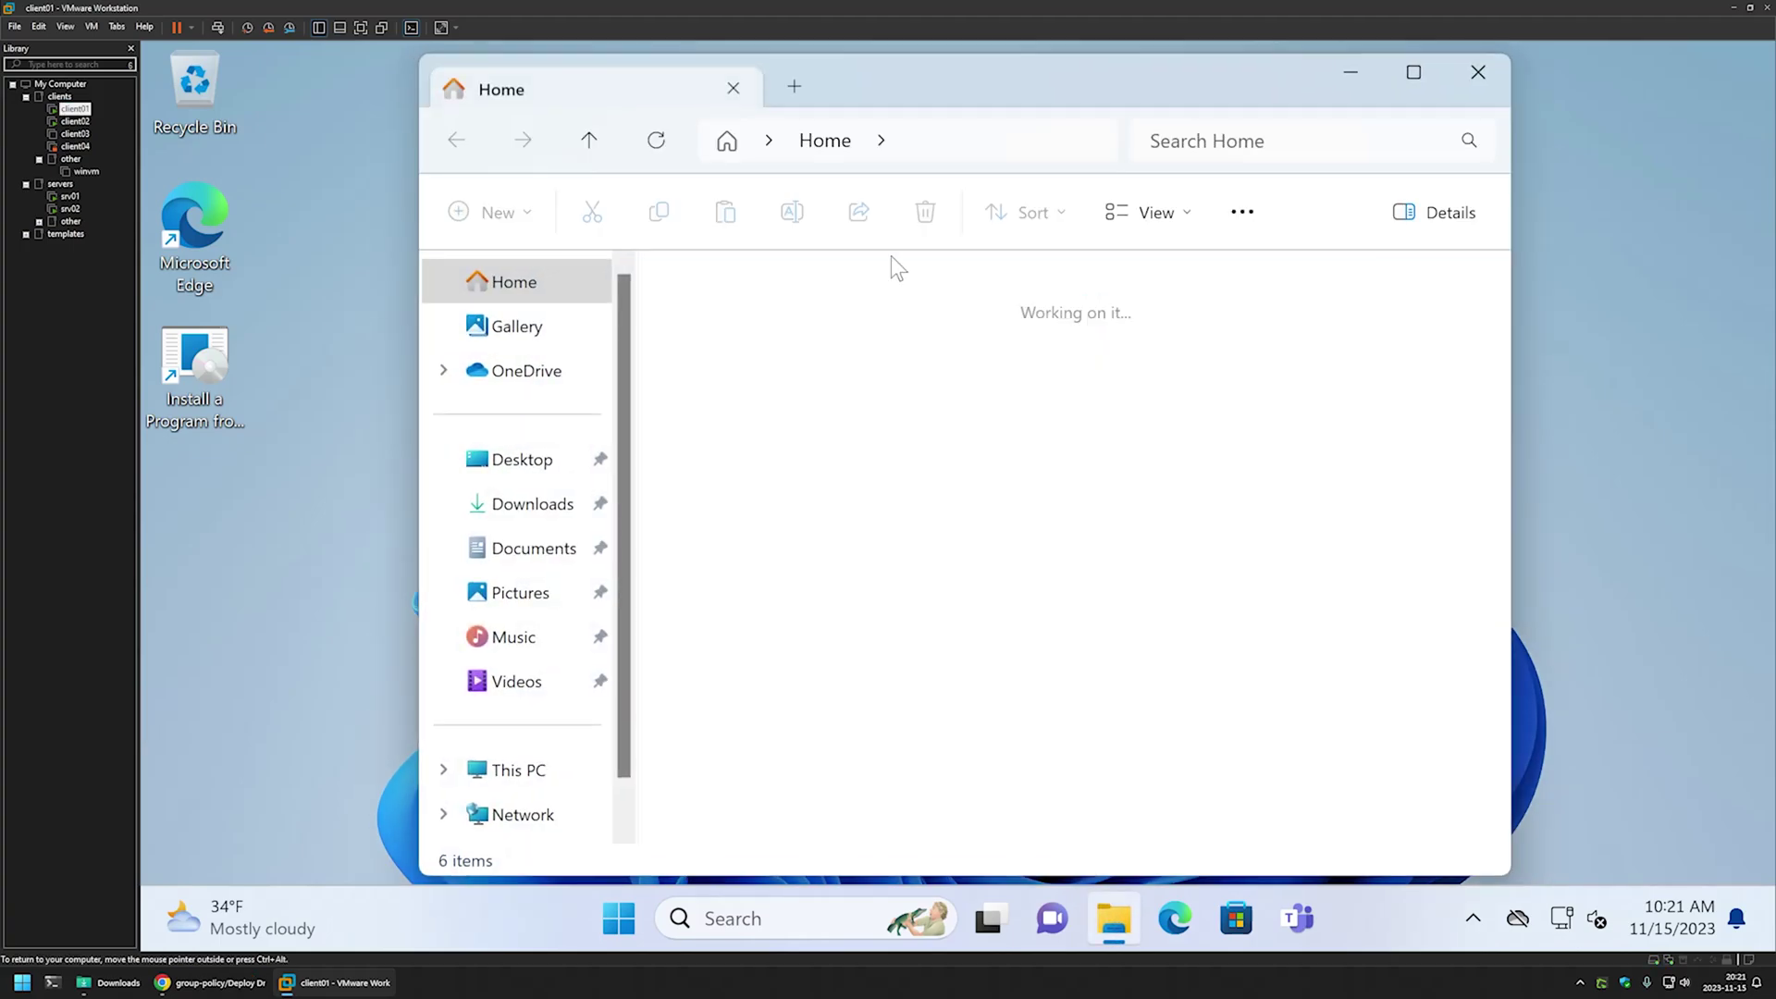
{"action": "left_click", "coordinate": [947, 138]}
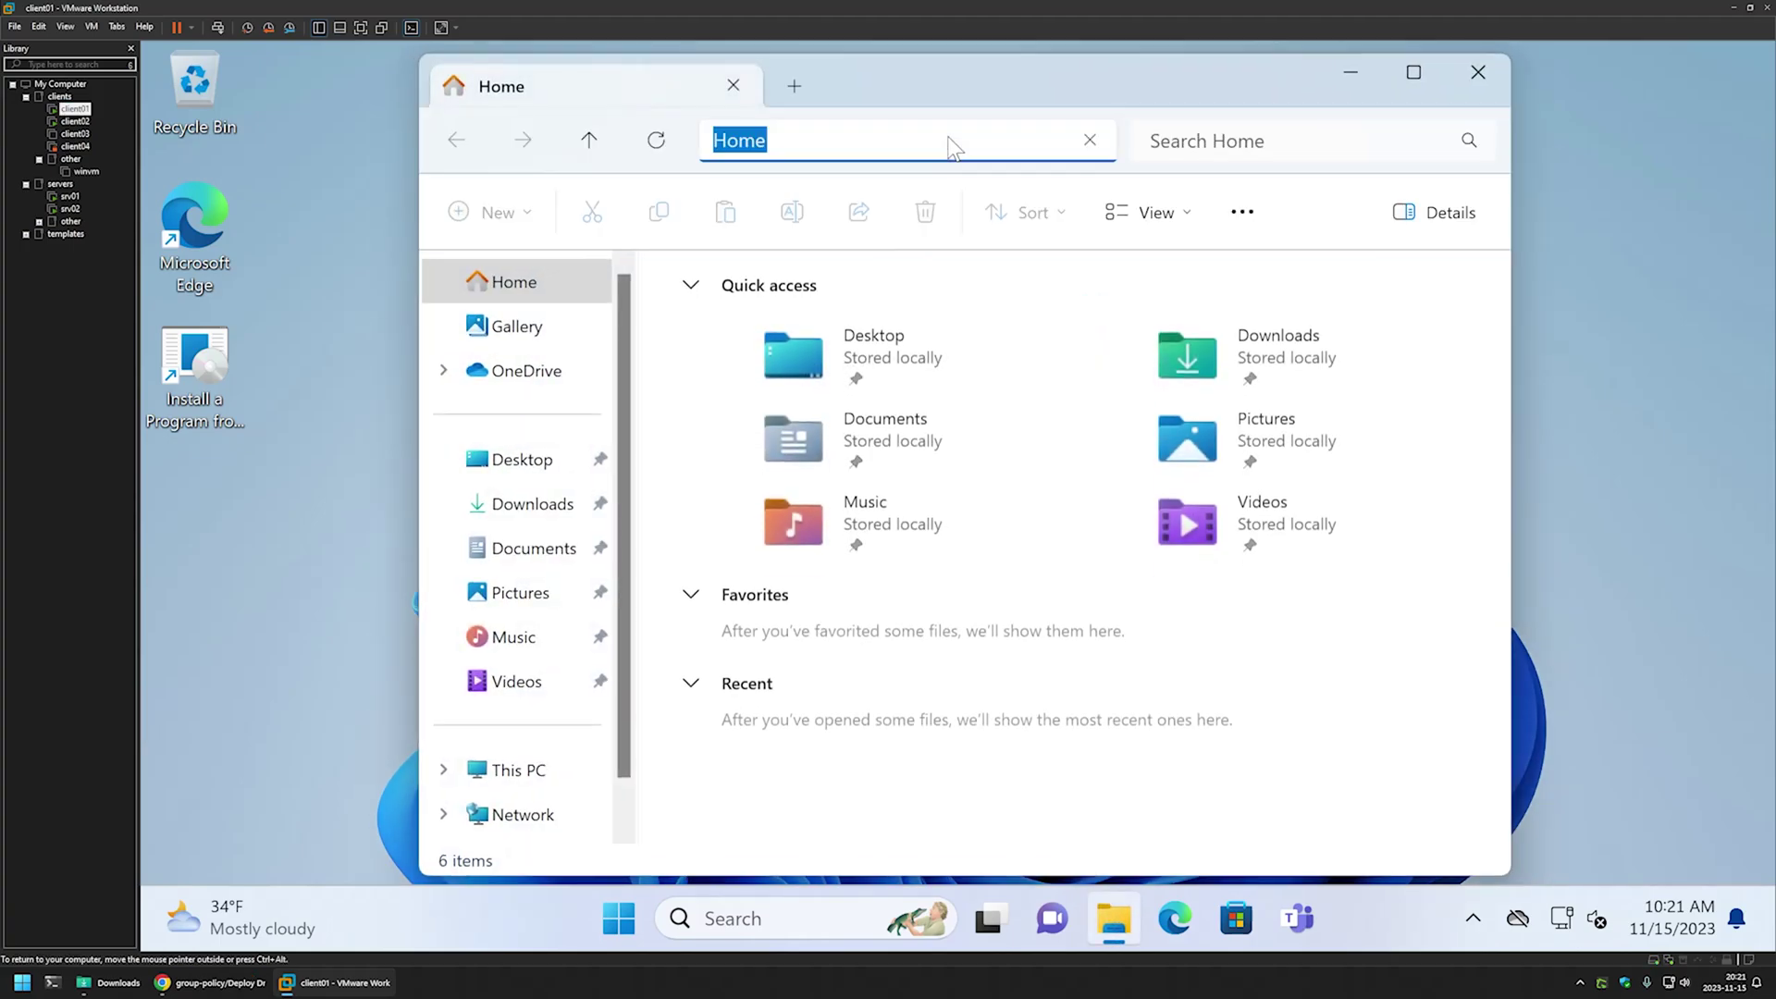
{"action": "type", "text": "c:\\"}
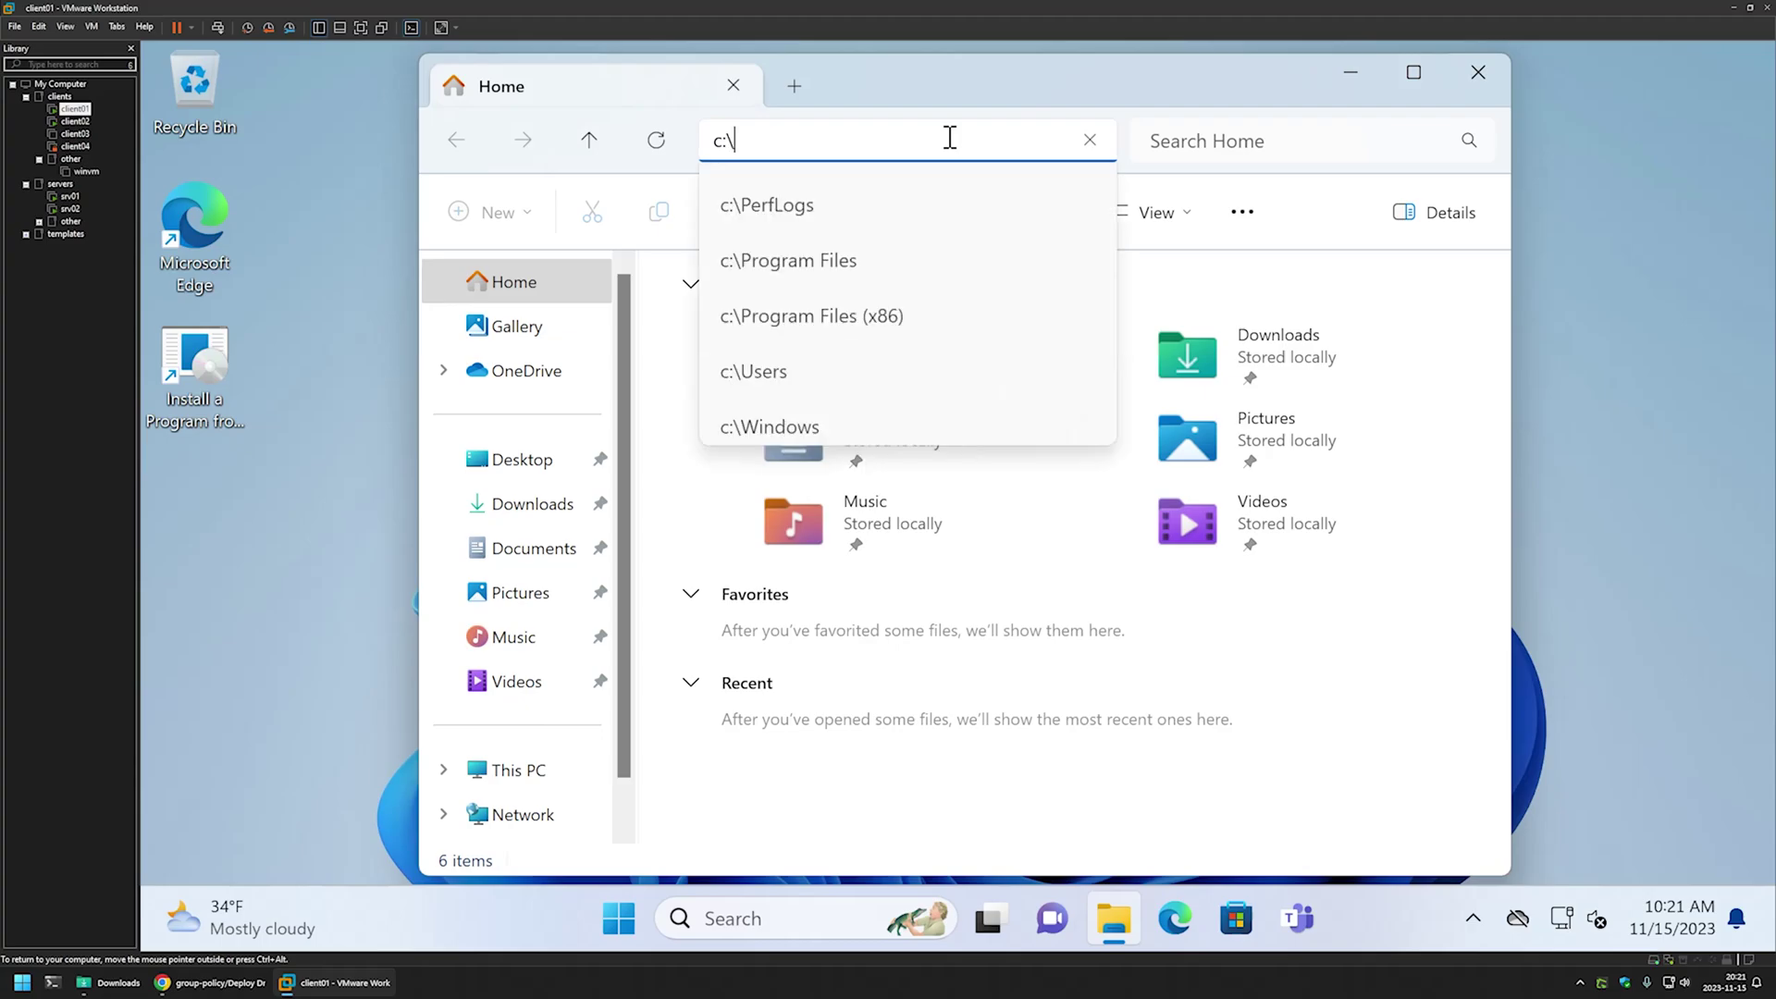
{"action": "type", "text": "programdata"}
{"action": "key", "text": "Return"}
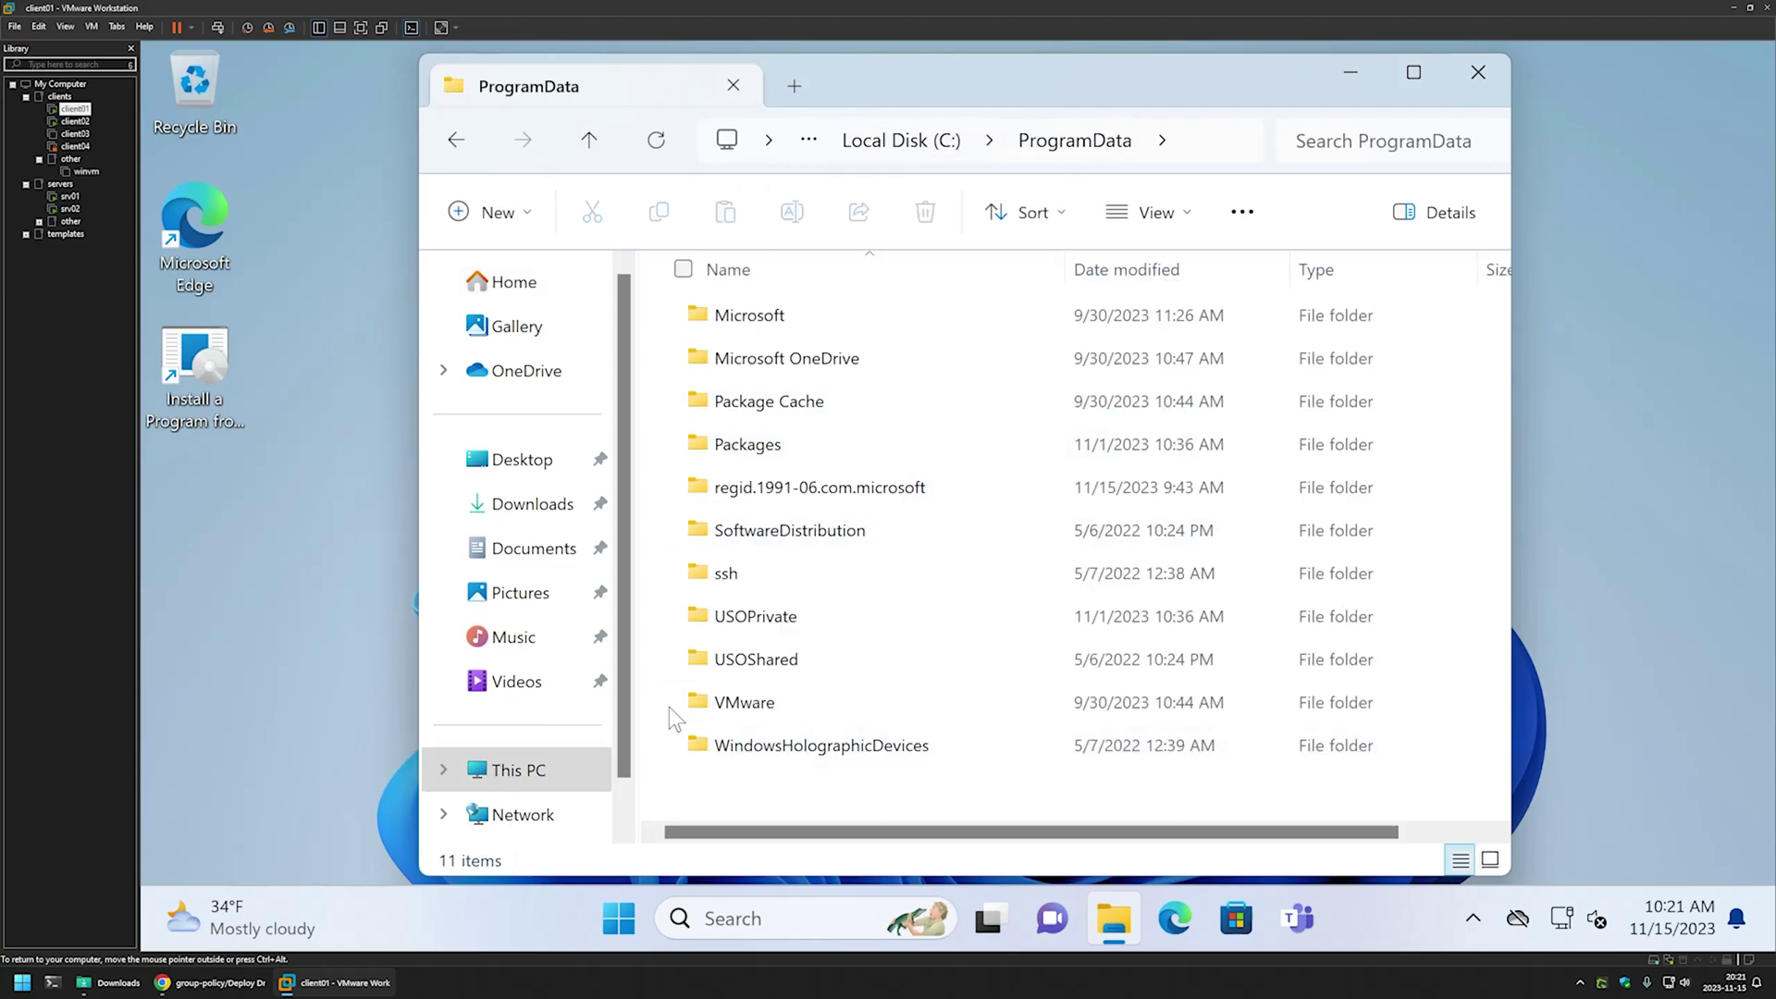
{"action": "left_click_drag", "start_coordinate": [878, 93], "coordinate": [1420, 84]}
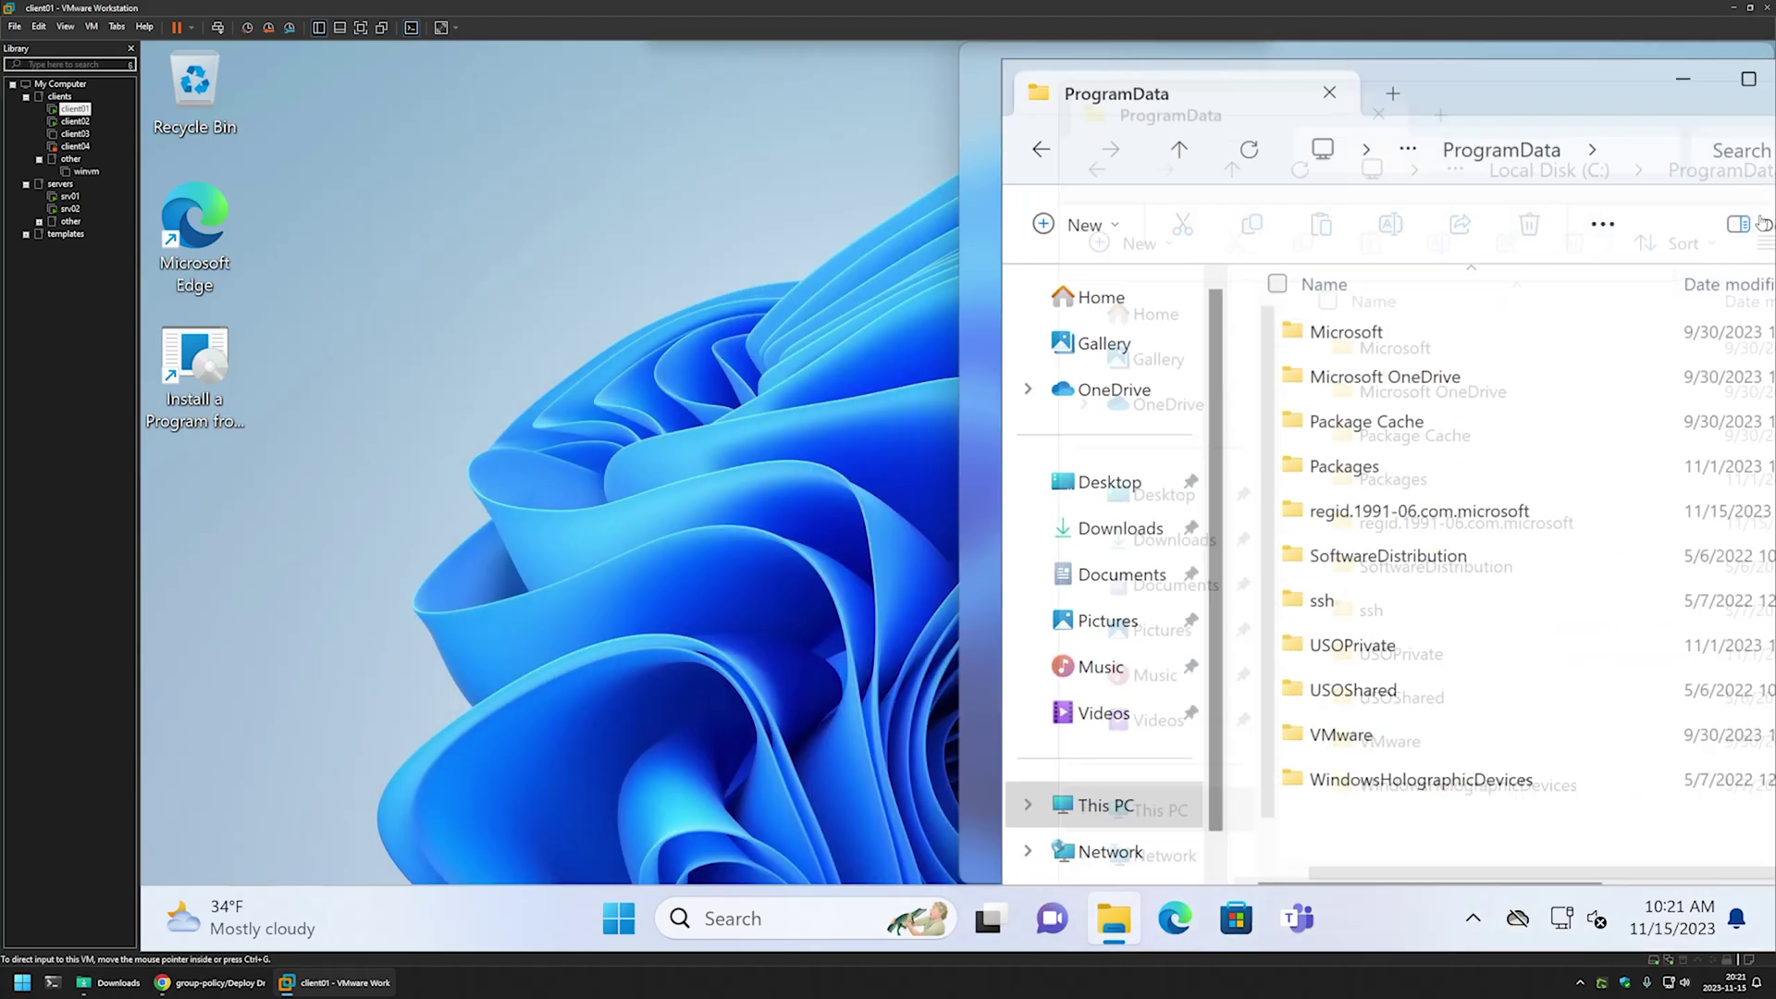
Run Task Scheduler as administrator with the admin credentials, snap it left, and show the Task Scheduler Library
{"action": "key", "text": "super"}
{"action": "type", "text": "tas"}
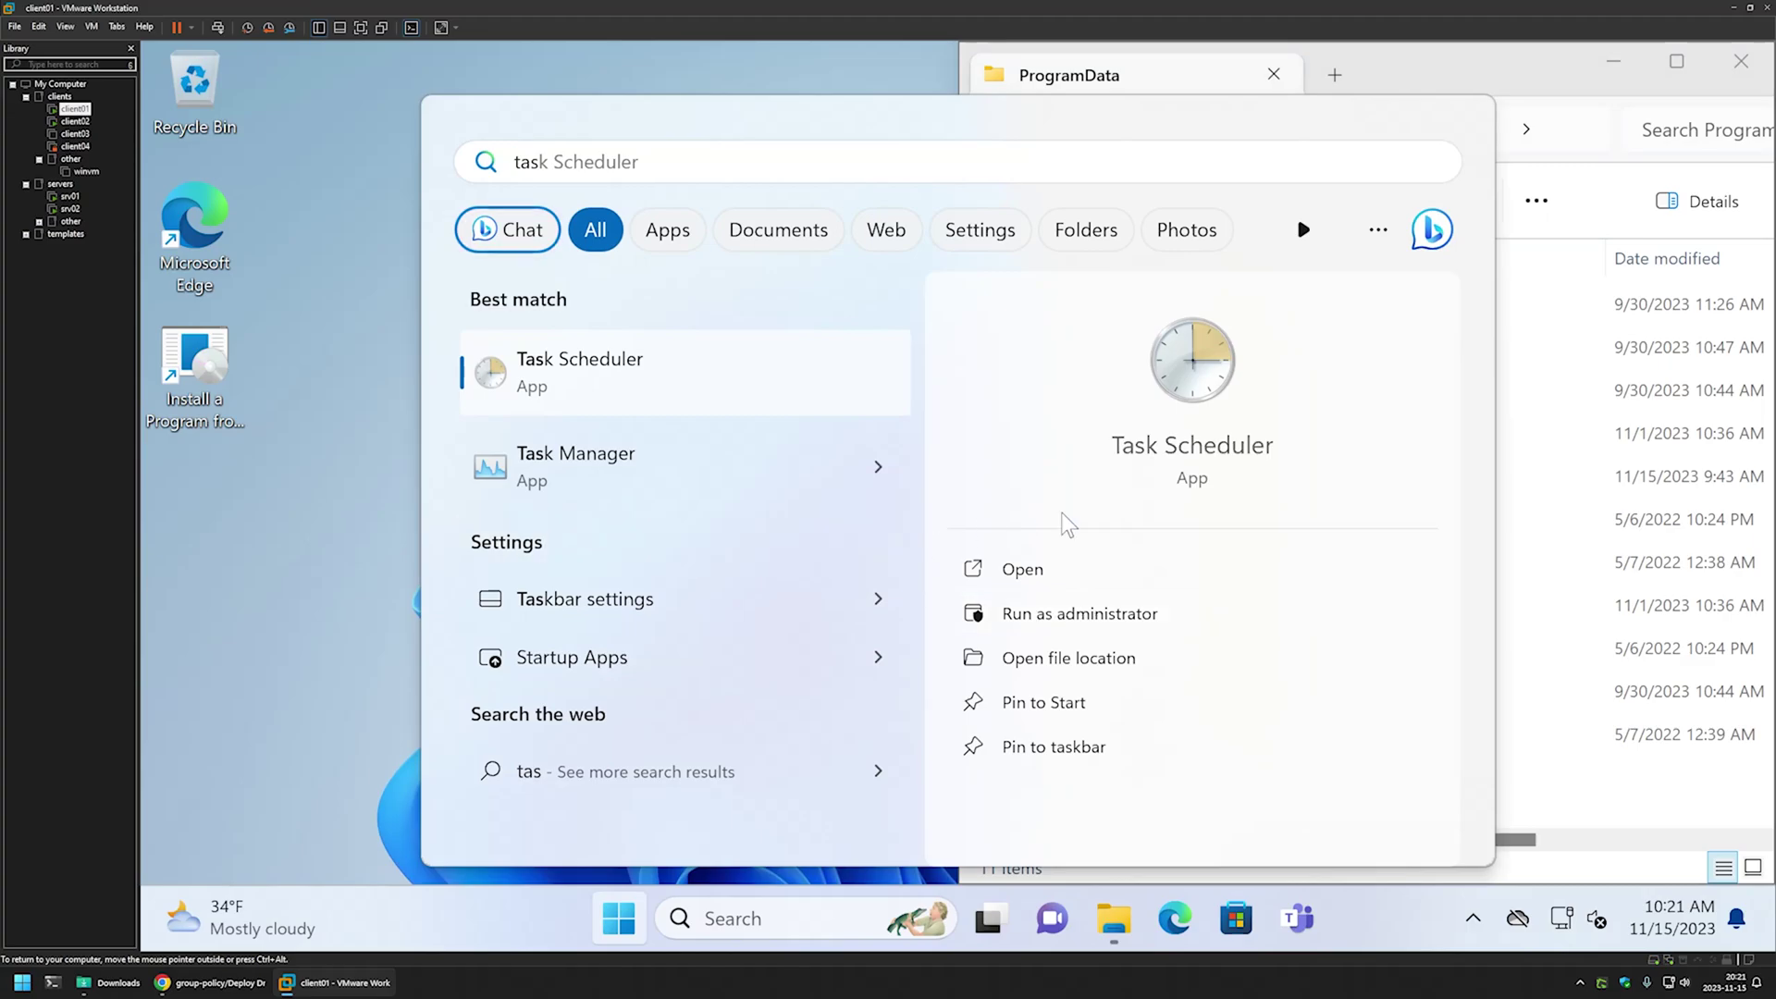
{"action": "left_click", "coordinate": [1031, 614]}
{"action": "type", "text": "admin"}
{"action": "key", "text": "Tab"}
{"action": "type", "text": "••••••"}
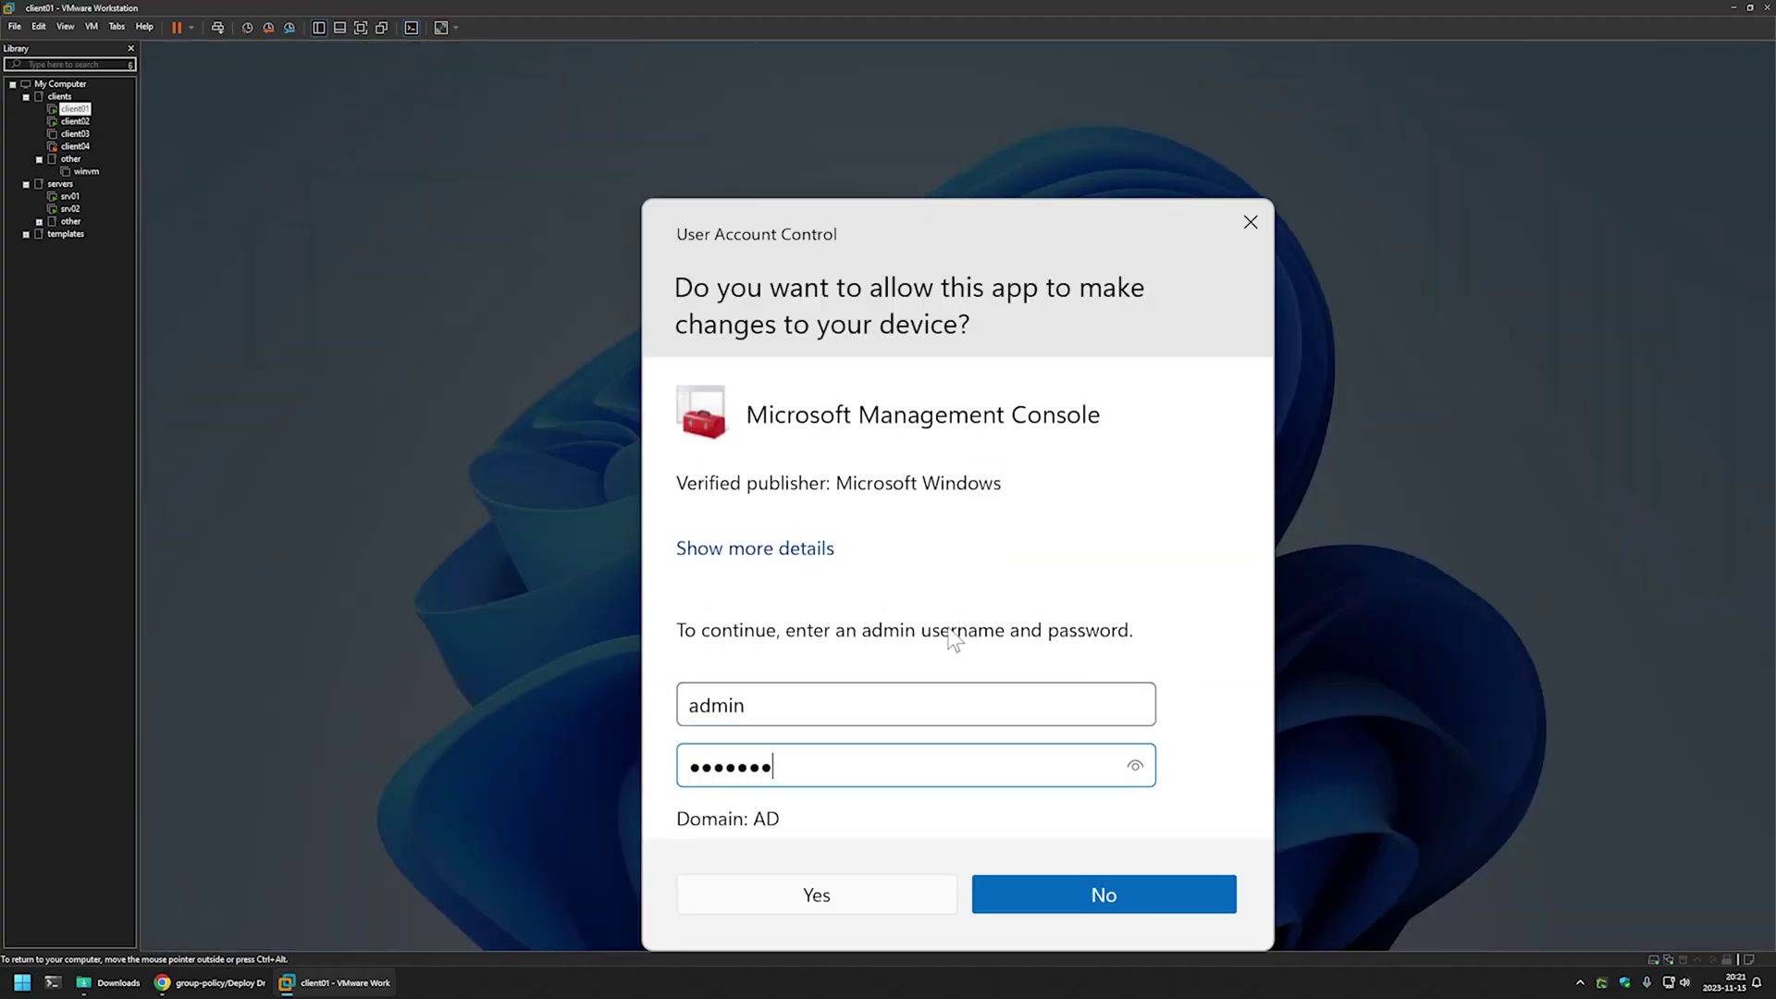
{"action": "key", "text": "Return"}
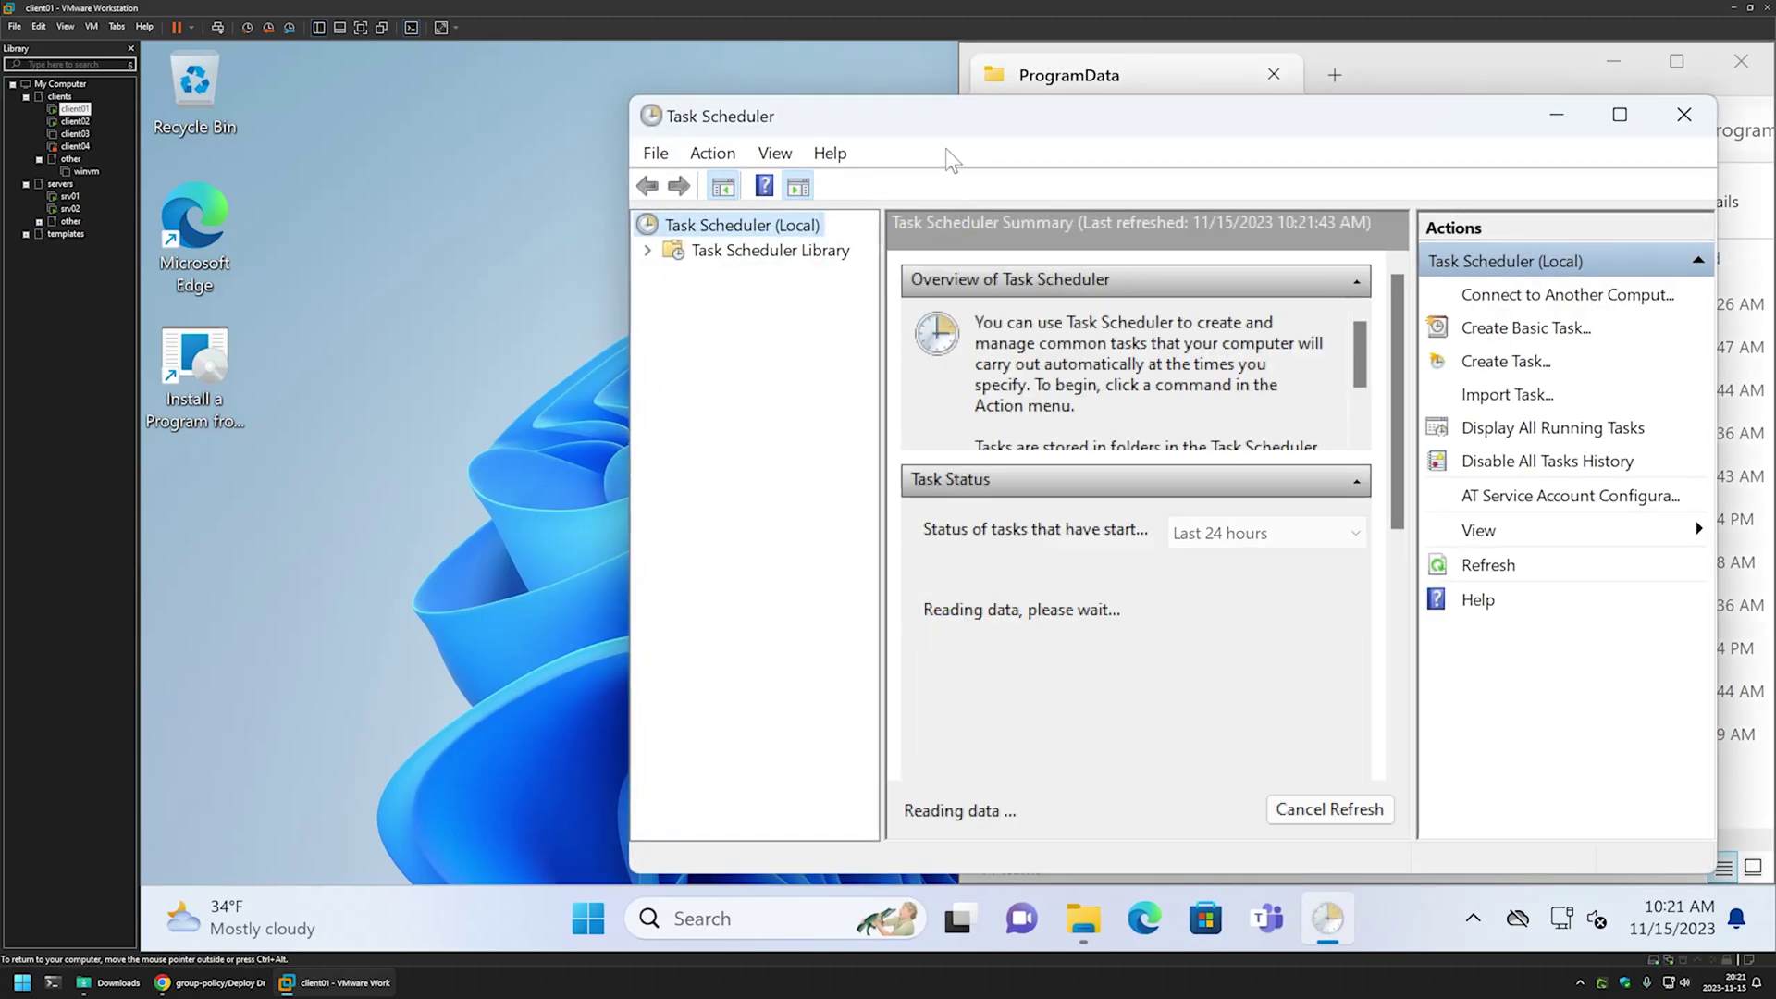
{"action": "key", "text": "super+Left"}
{"action": "left_click", "coordinate": [283, 197]}
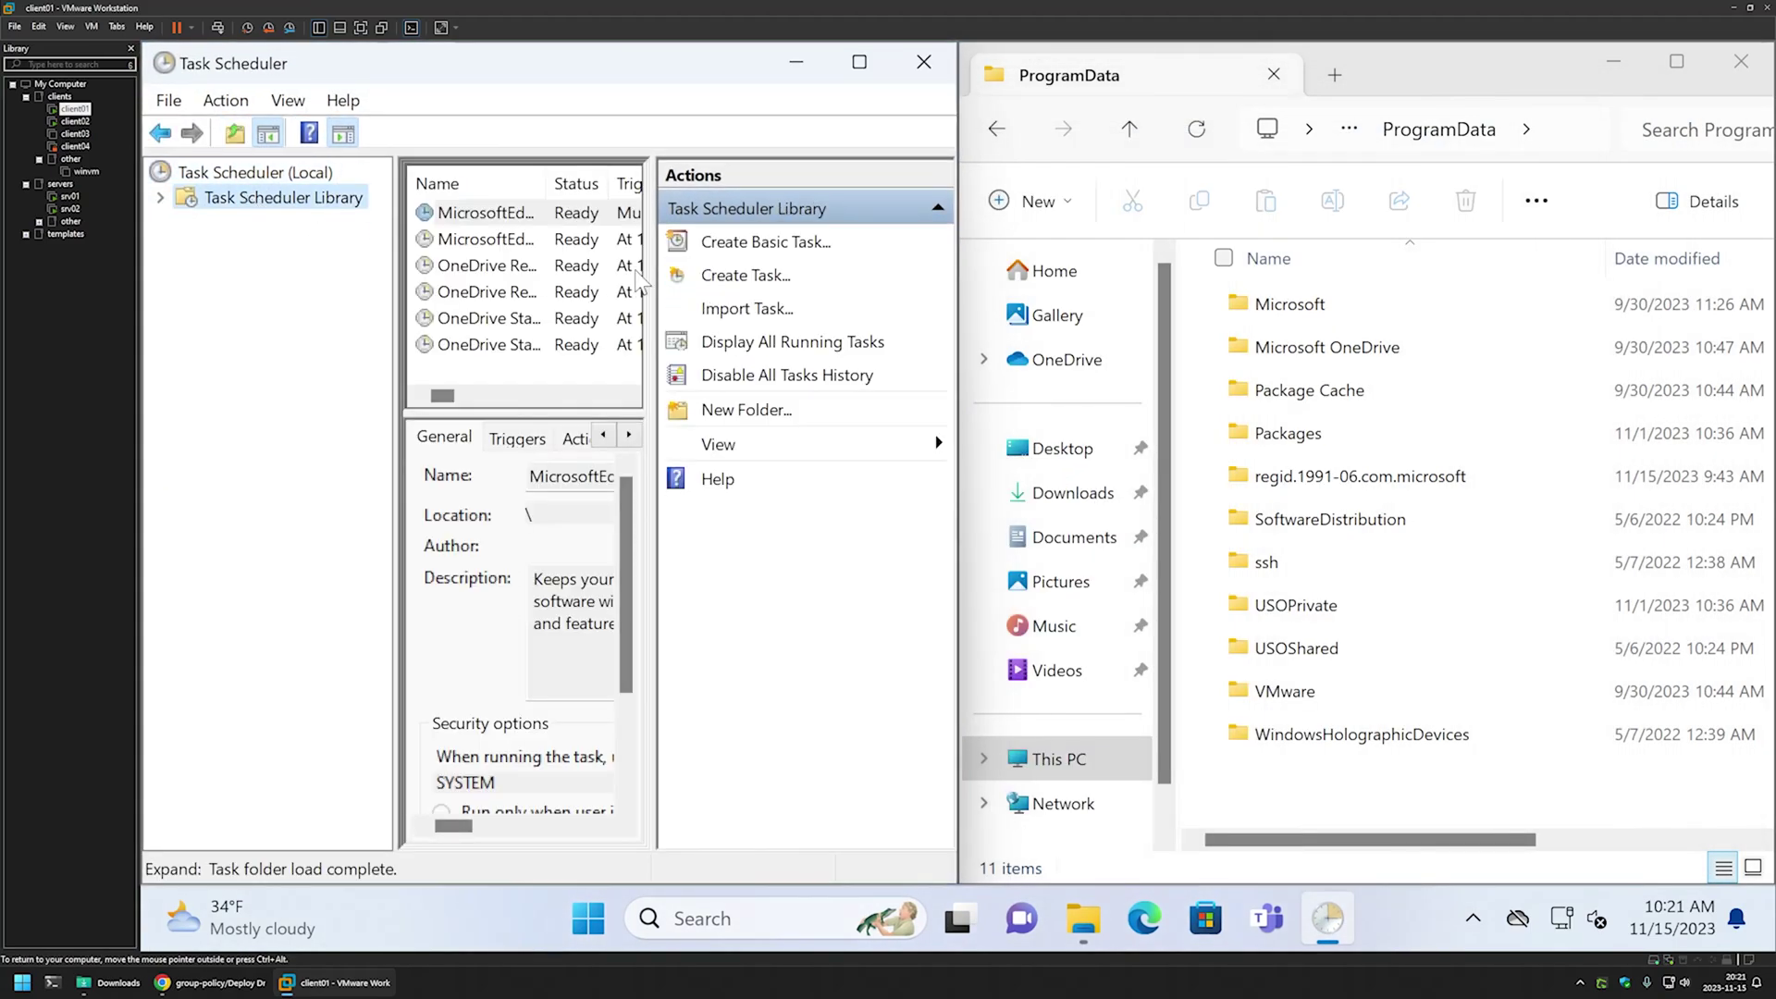
{"action": "left_click_drag", "start_coordinate": [655, 215], "coordinate": [712, 213]}
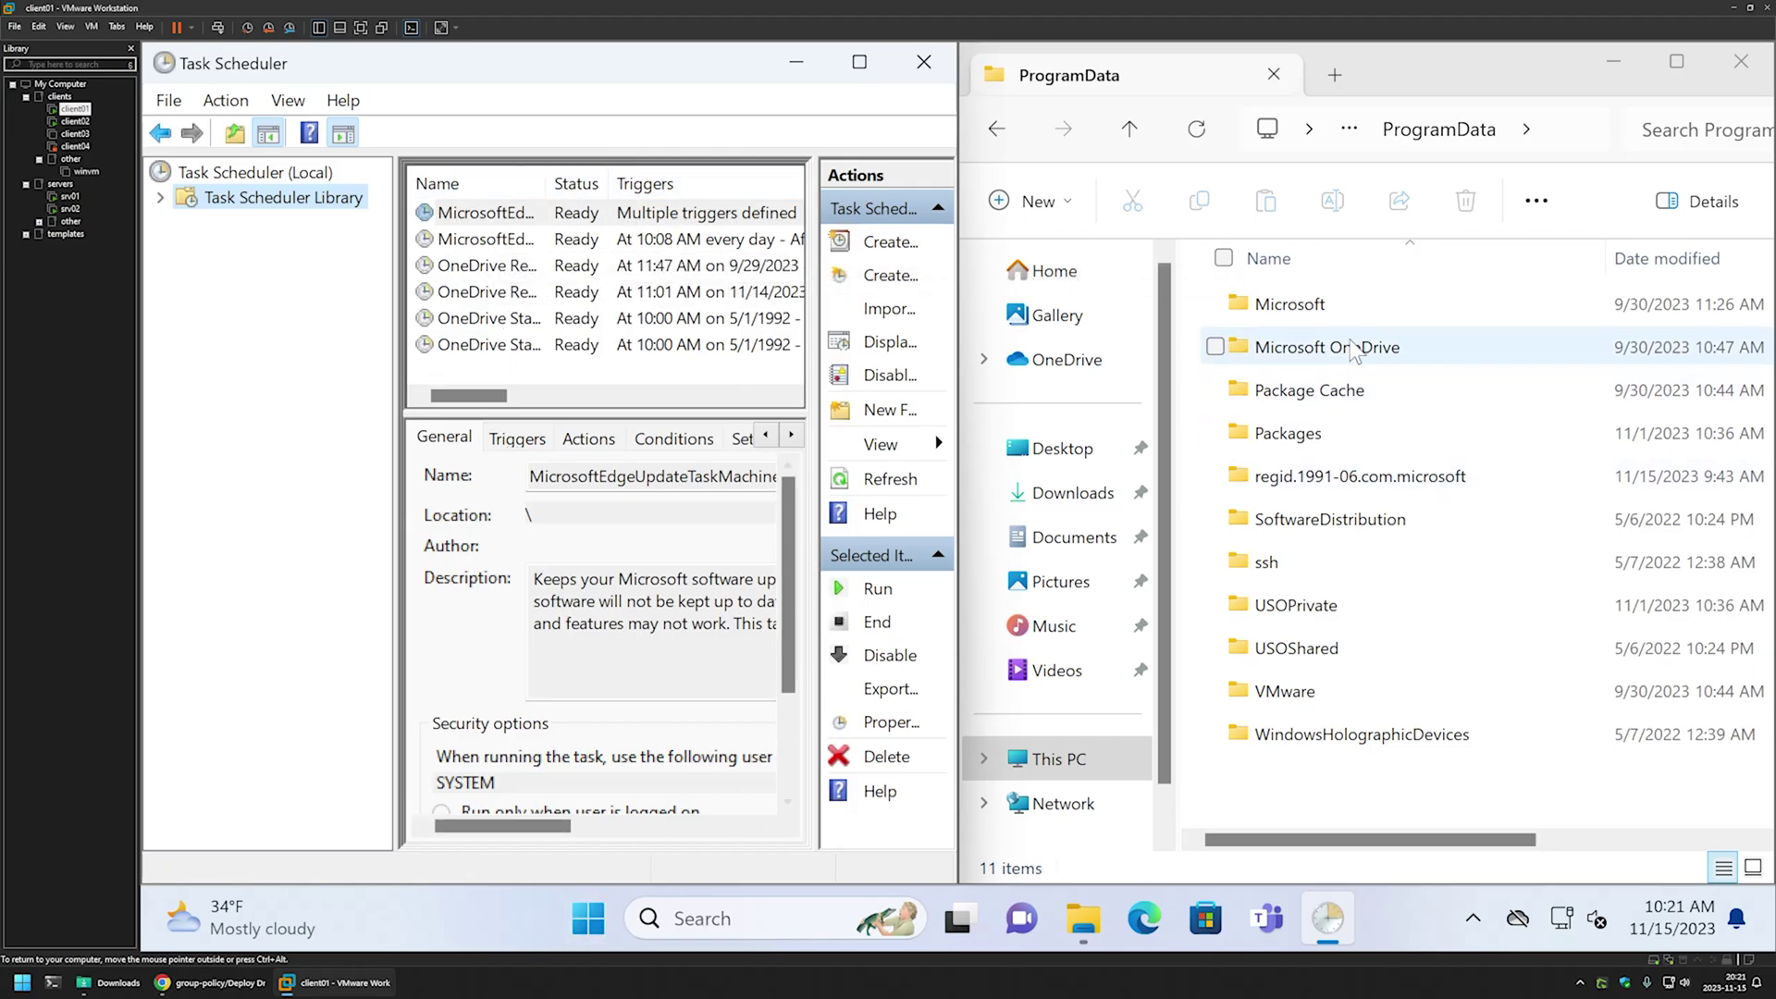
Run gpupdate in a new Command Prompt
{"action": "left_click", "coordinate": [588, 919]}
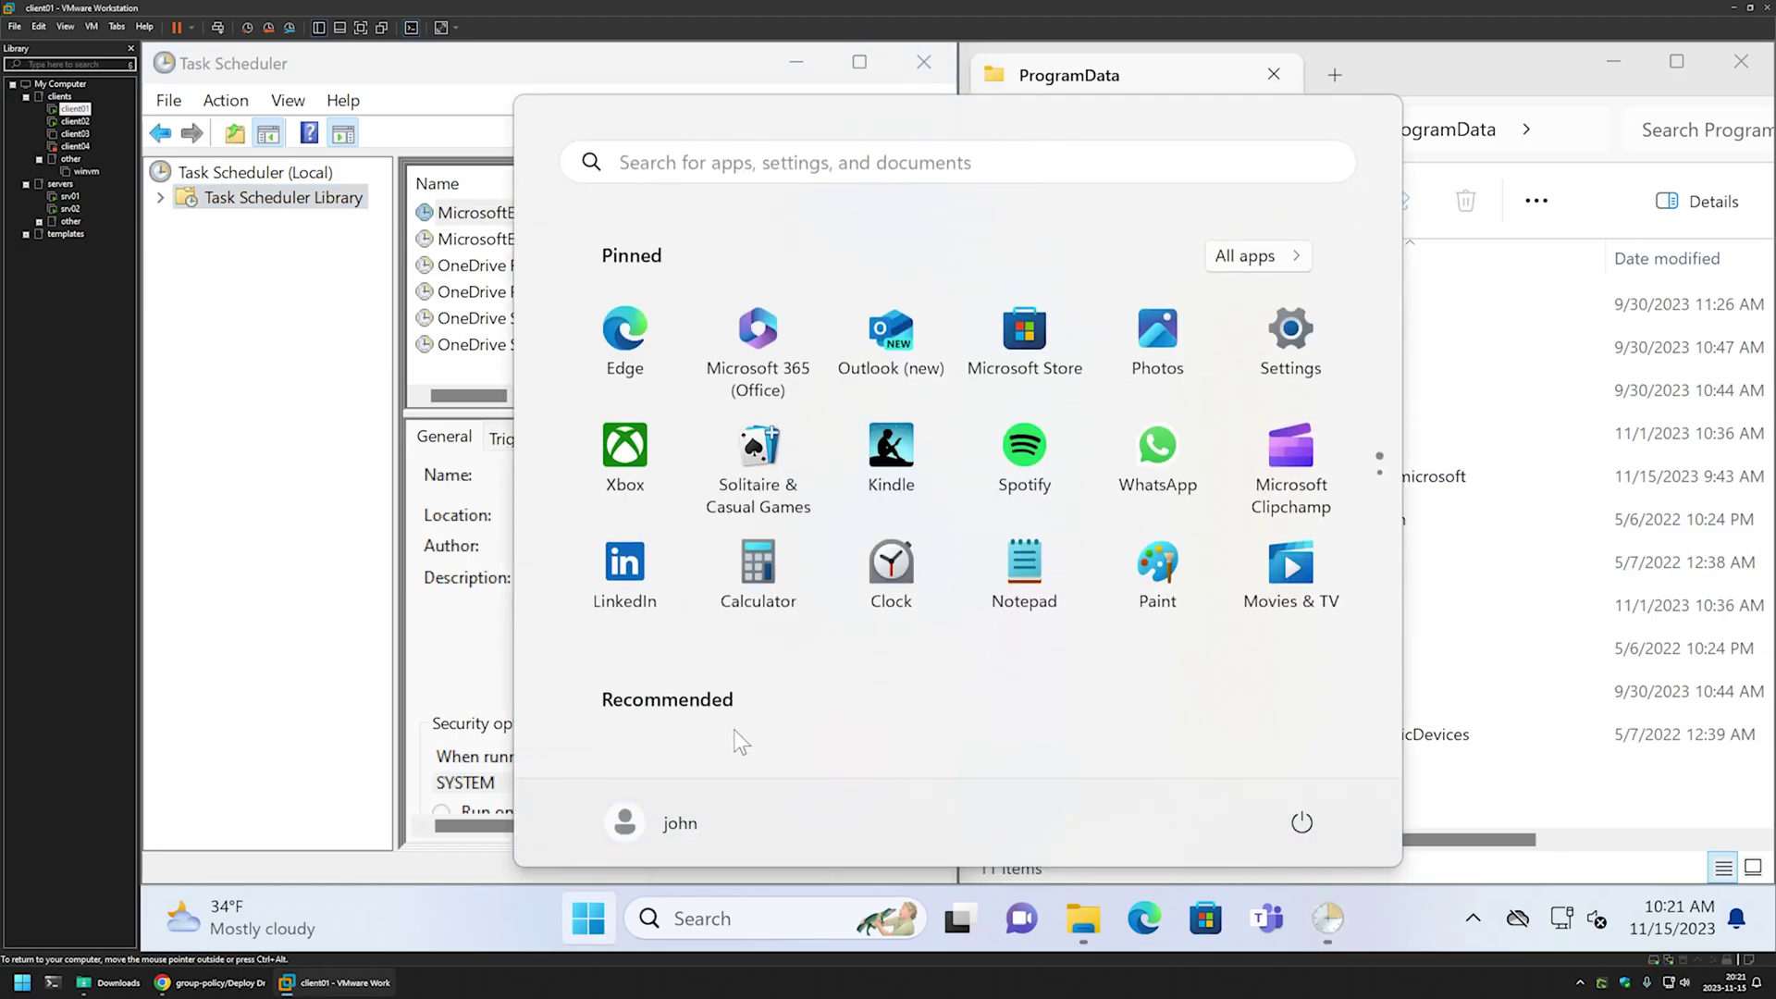
{"action": "type", "text": "cmd"}
{"action": "key", "text": "Return"}
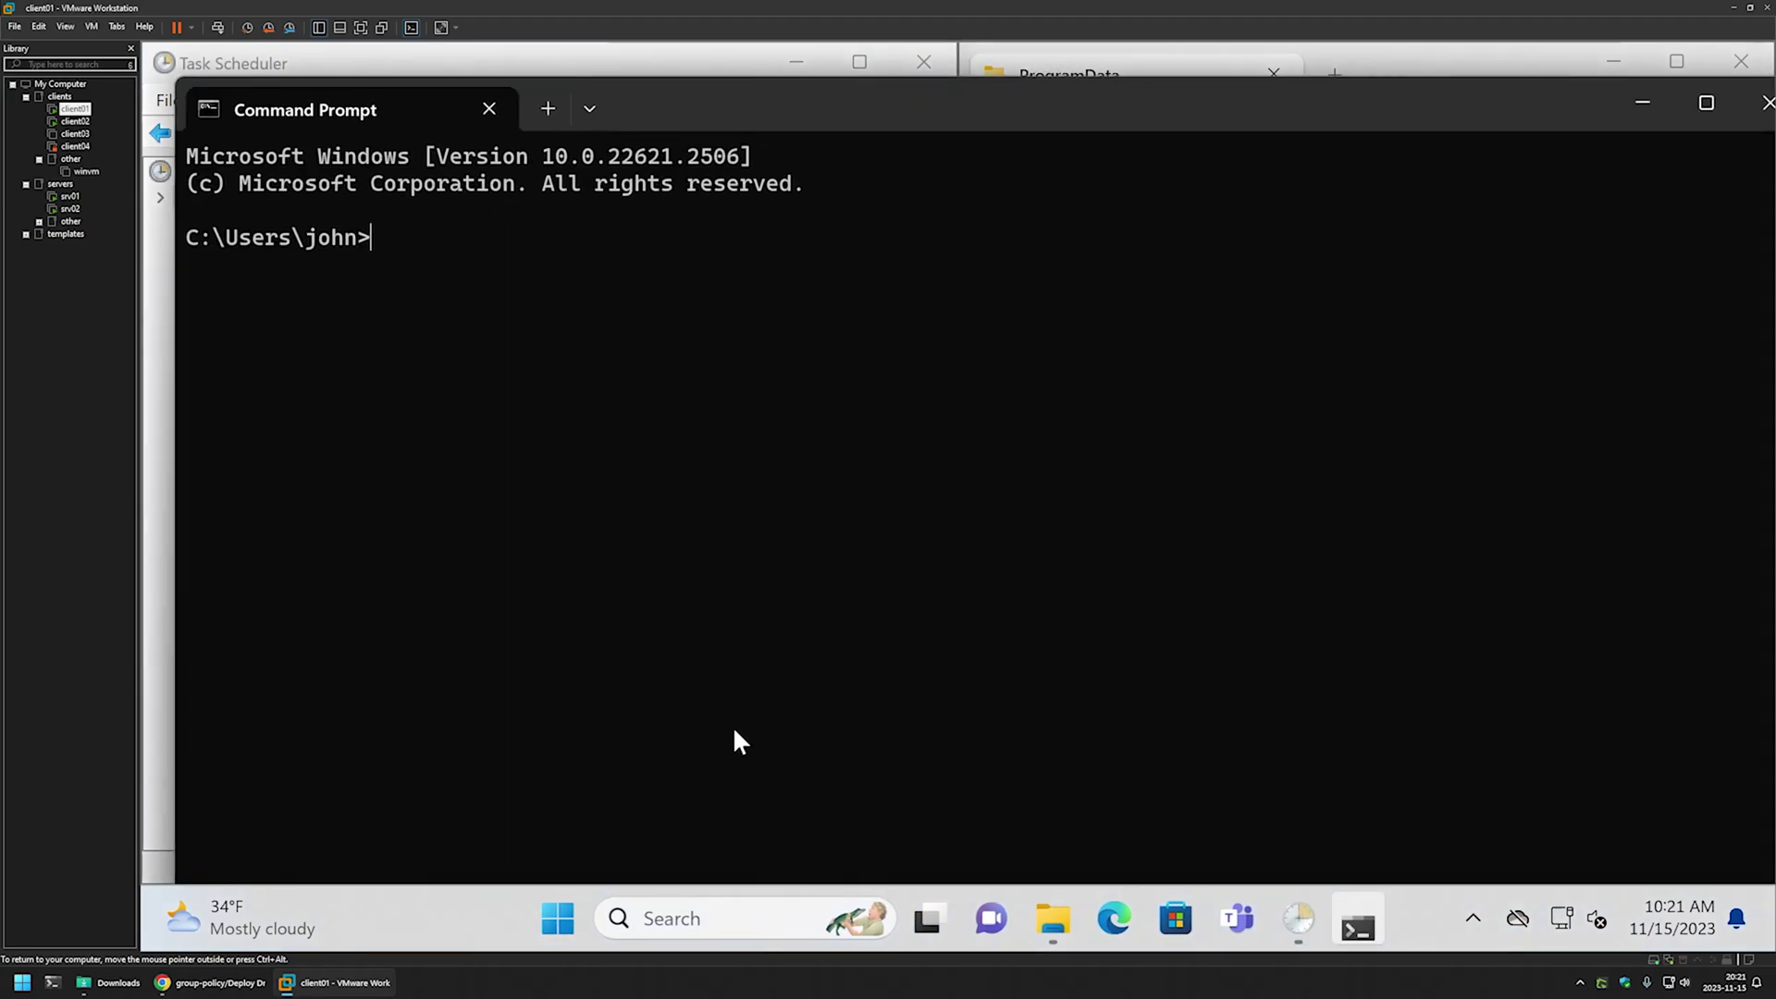
{"action": "type", "text": "gpupdate"}
{"action": "key", "text": "Return"}
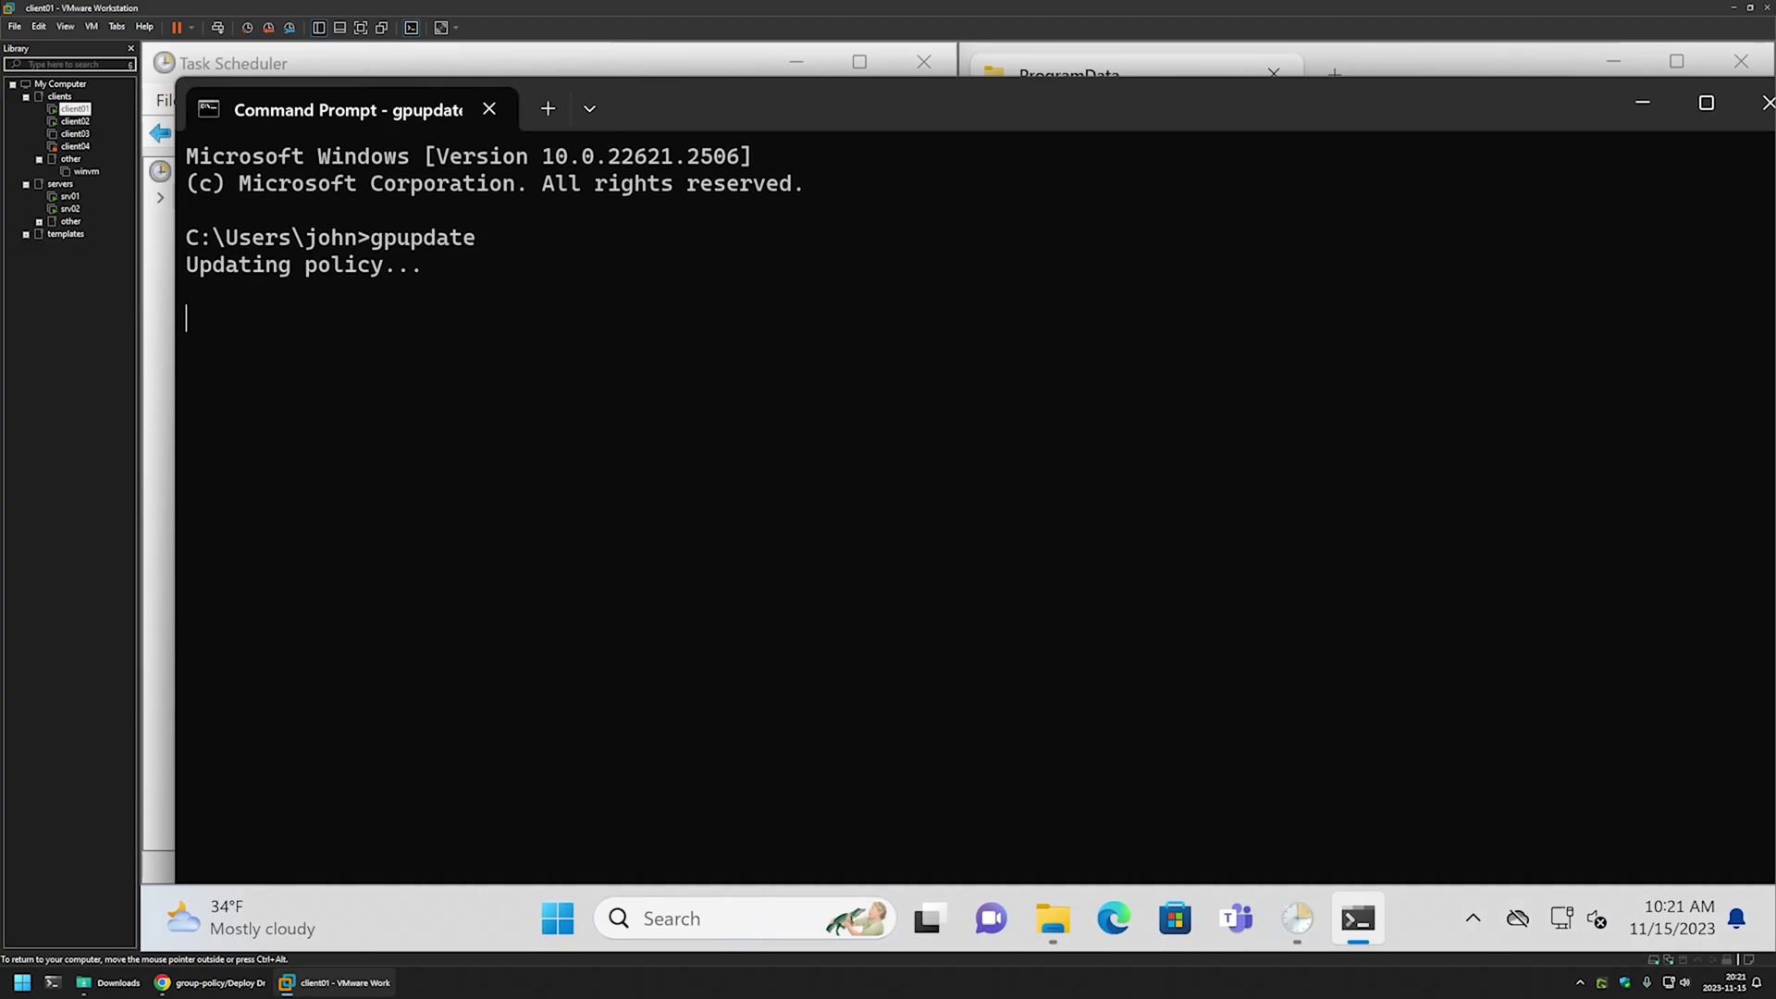
Browse ProgramData > deployment > dropbox to confirm the deployed files arrived
{"action": "left_click_drag", "start_coordinate": [695, 104], "coordinate": [939, 535]}
{"action": "left_click", "coordinate": [1397, 159]}
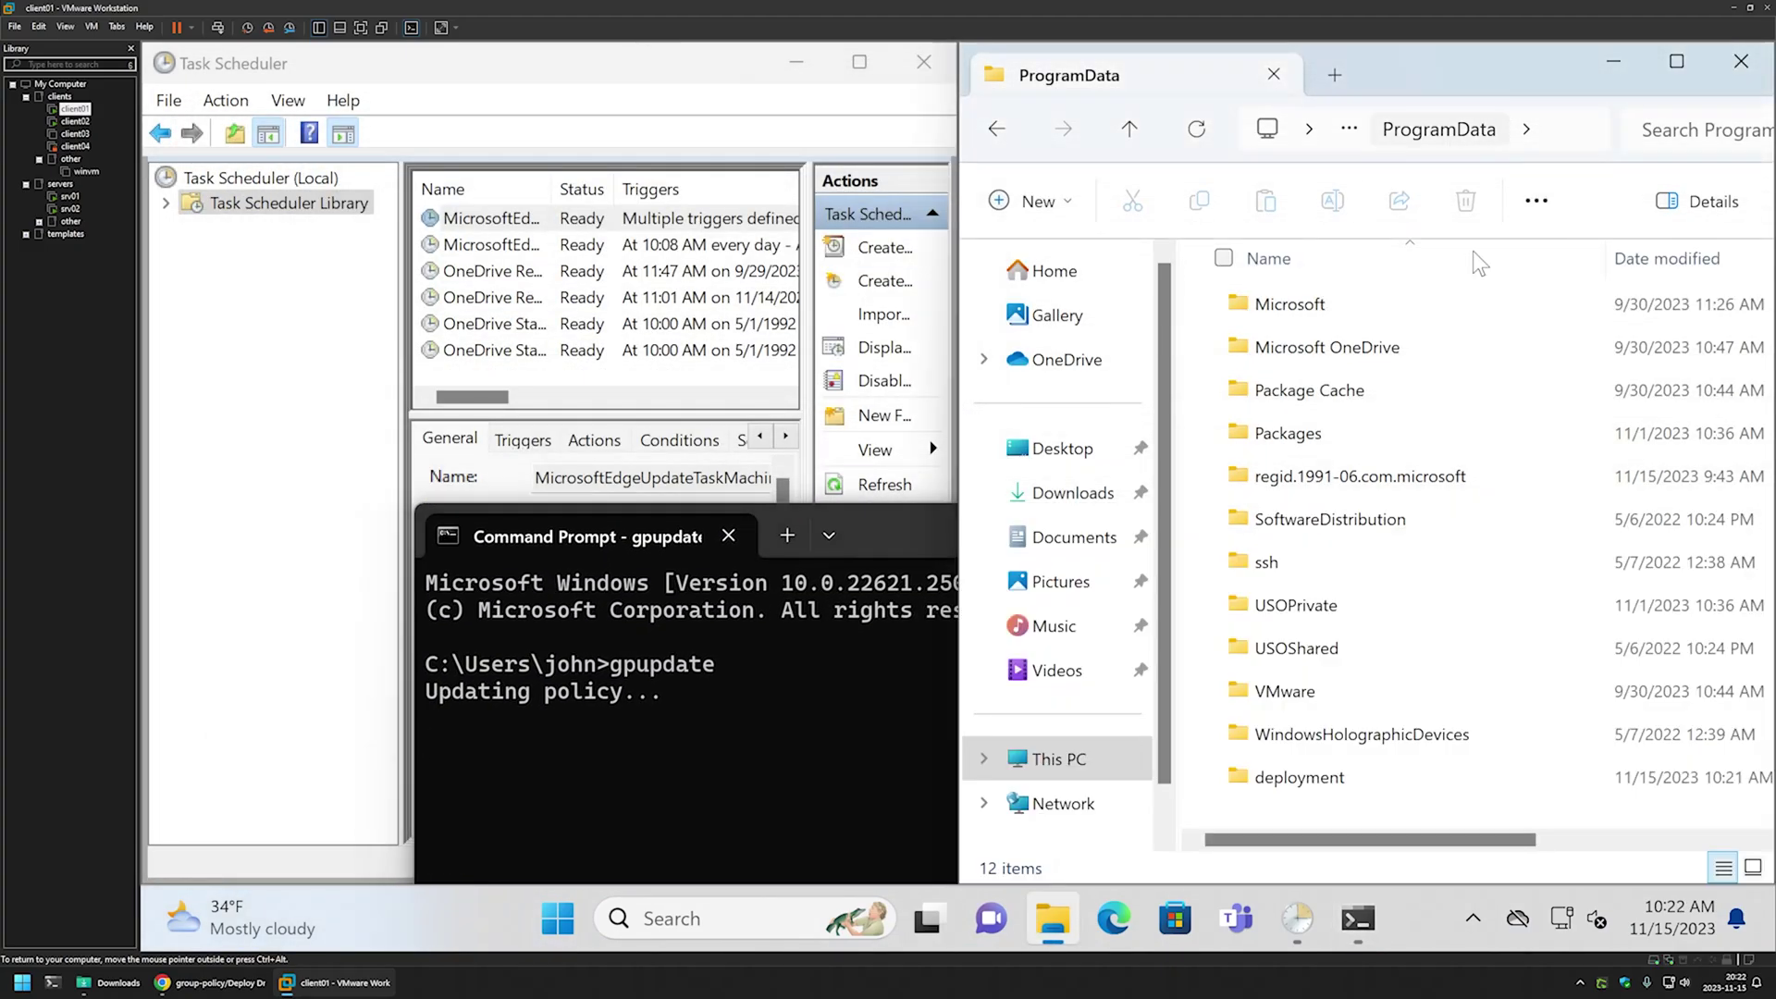
{"action": "double_click", "coordinate": [1267, 777]}
{"action": "left_click", "coordinate": [1275, 315]}
{"action": "double_click", "coordinate": [1276, 315]}
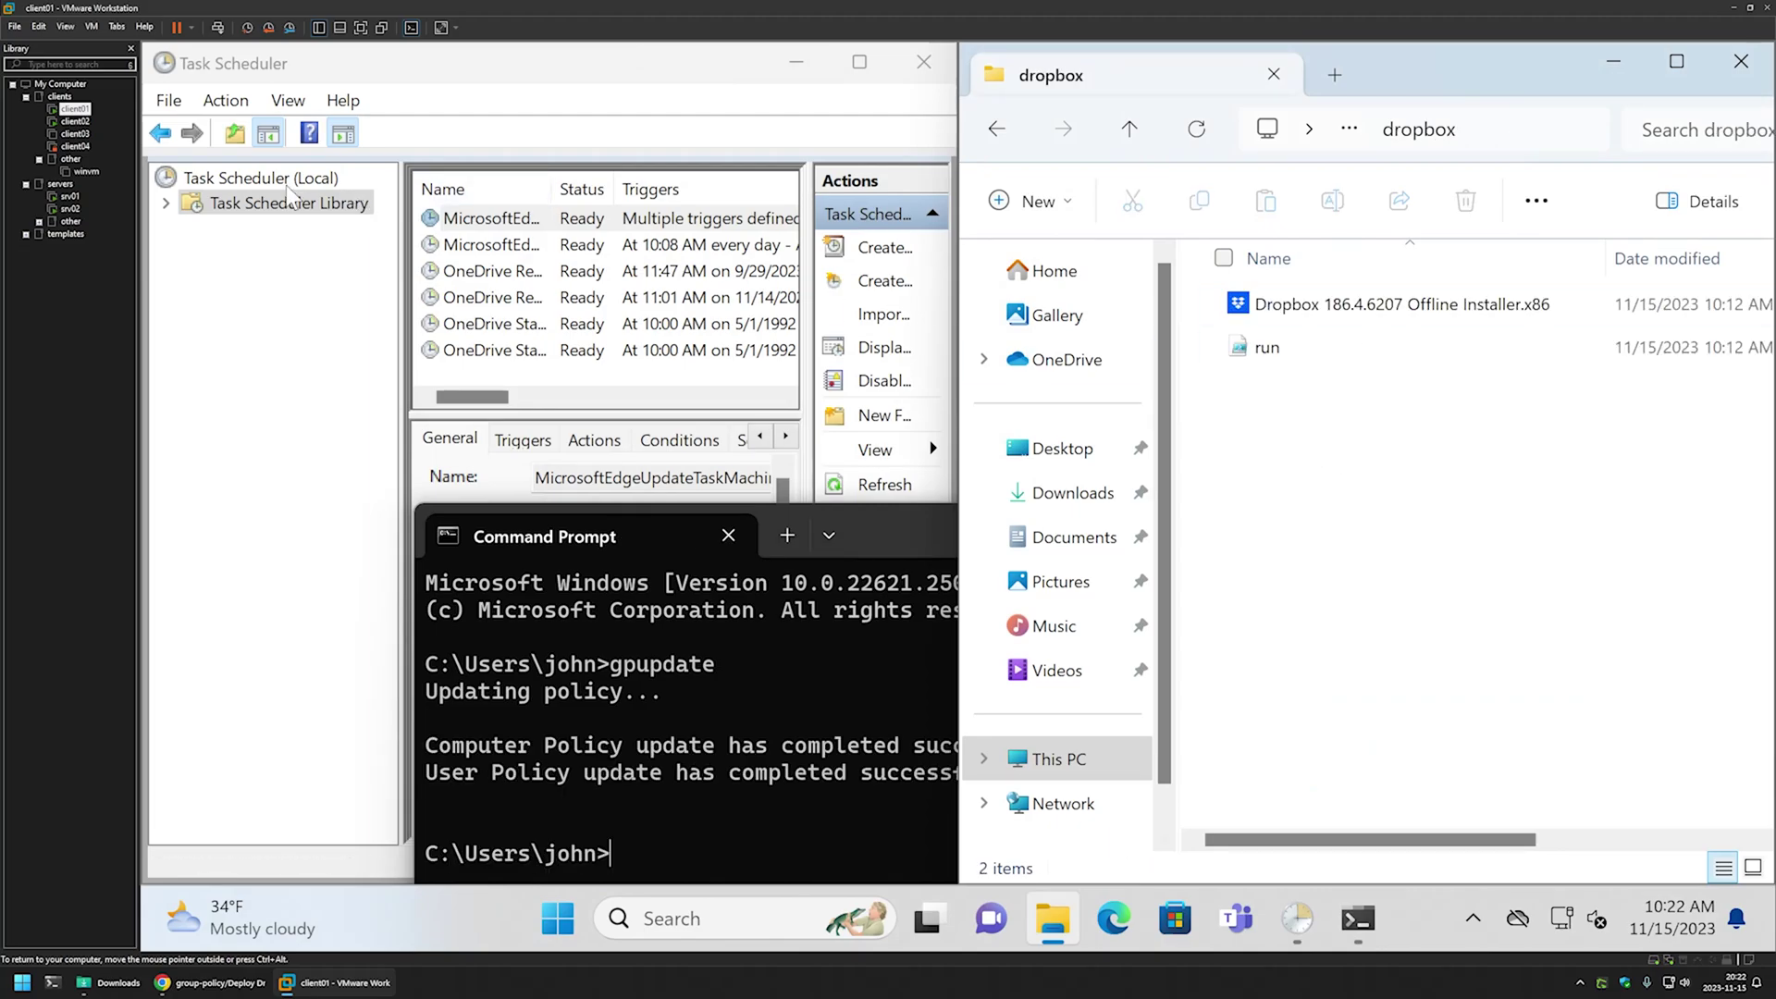
Refresh the Task Scheduler Library and delete the Deploy dropbox task
{"action": "right_click", "coordinate": [314, 202]}
{"action": "left_click", "coordinate": [382, 456]}
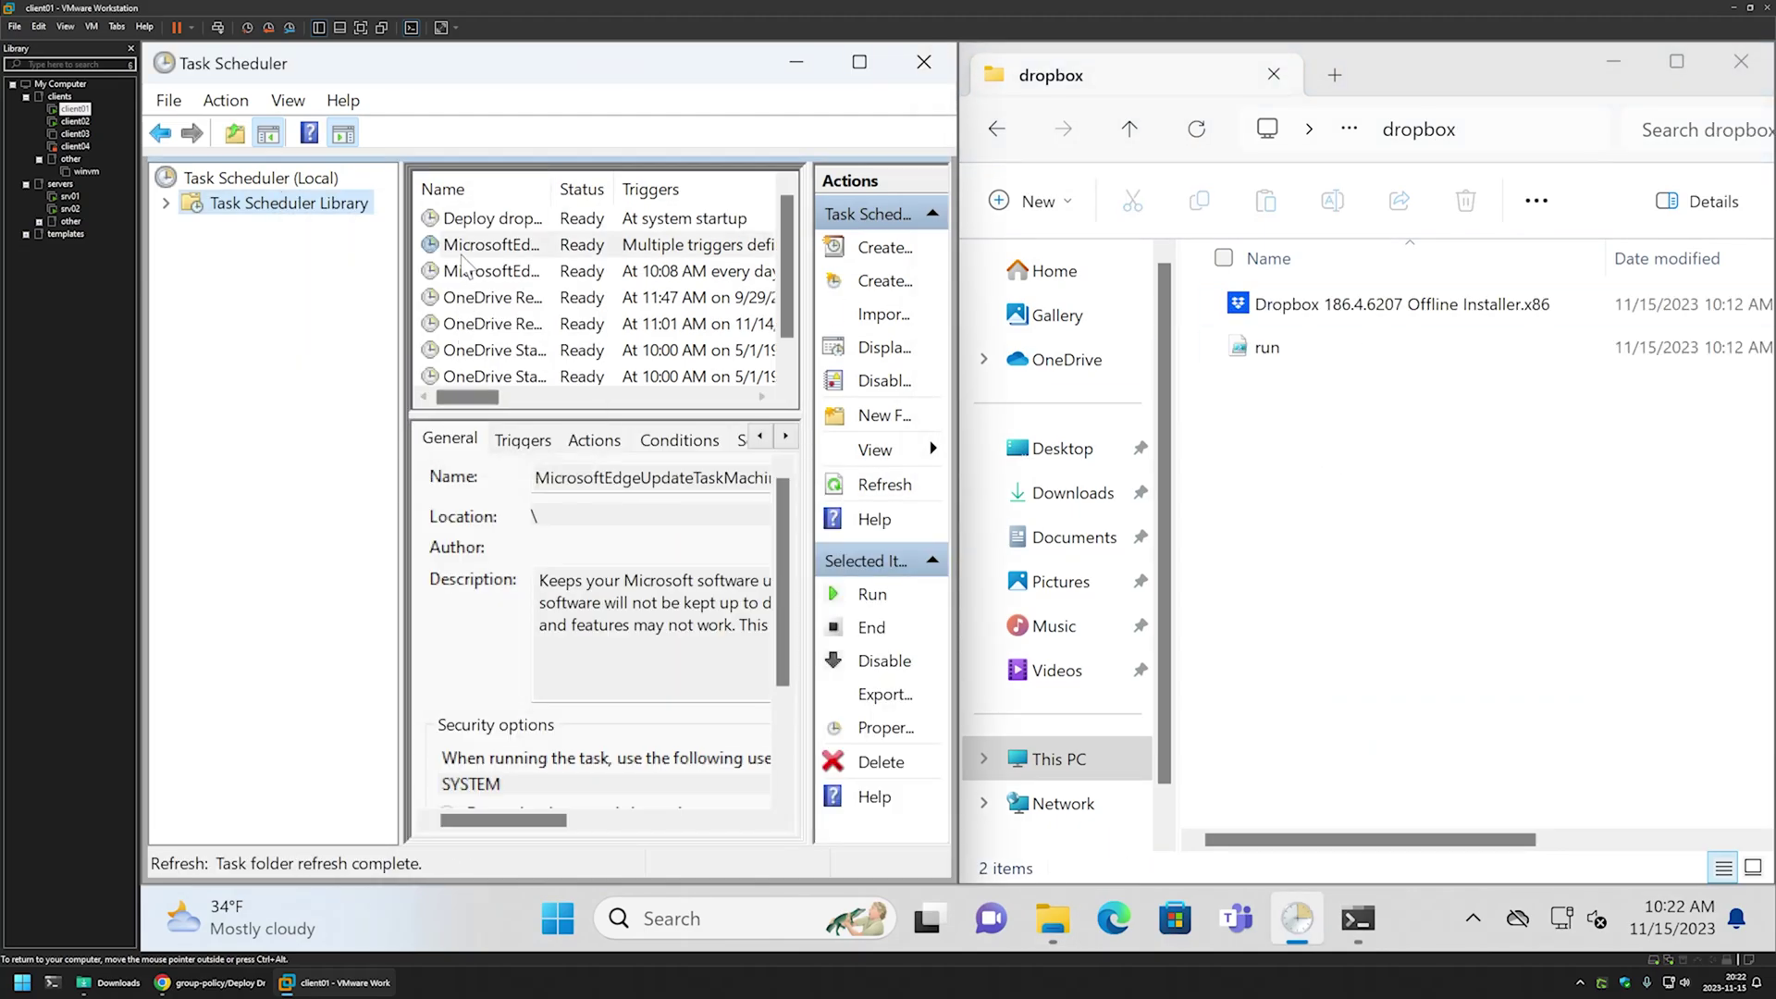
{"action": "left_click", "coordinate": [477, 220]}
{"action": "mouse_move", "coordinate": [465, 398]}
{"action": "left_mouse_down"}
{"action": "mouse_move", "coordinate": [667, 378]}
{"action": "mouse_move", "coordinate": [466, 384]}
{"action": "left_mouse_up"}
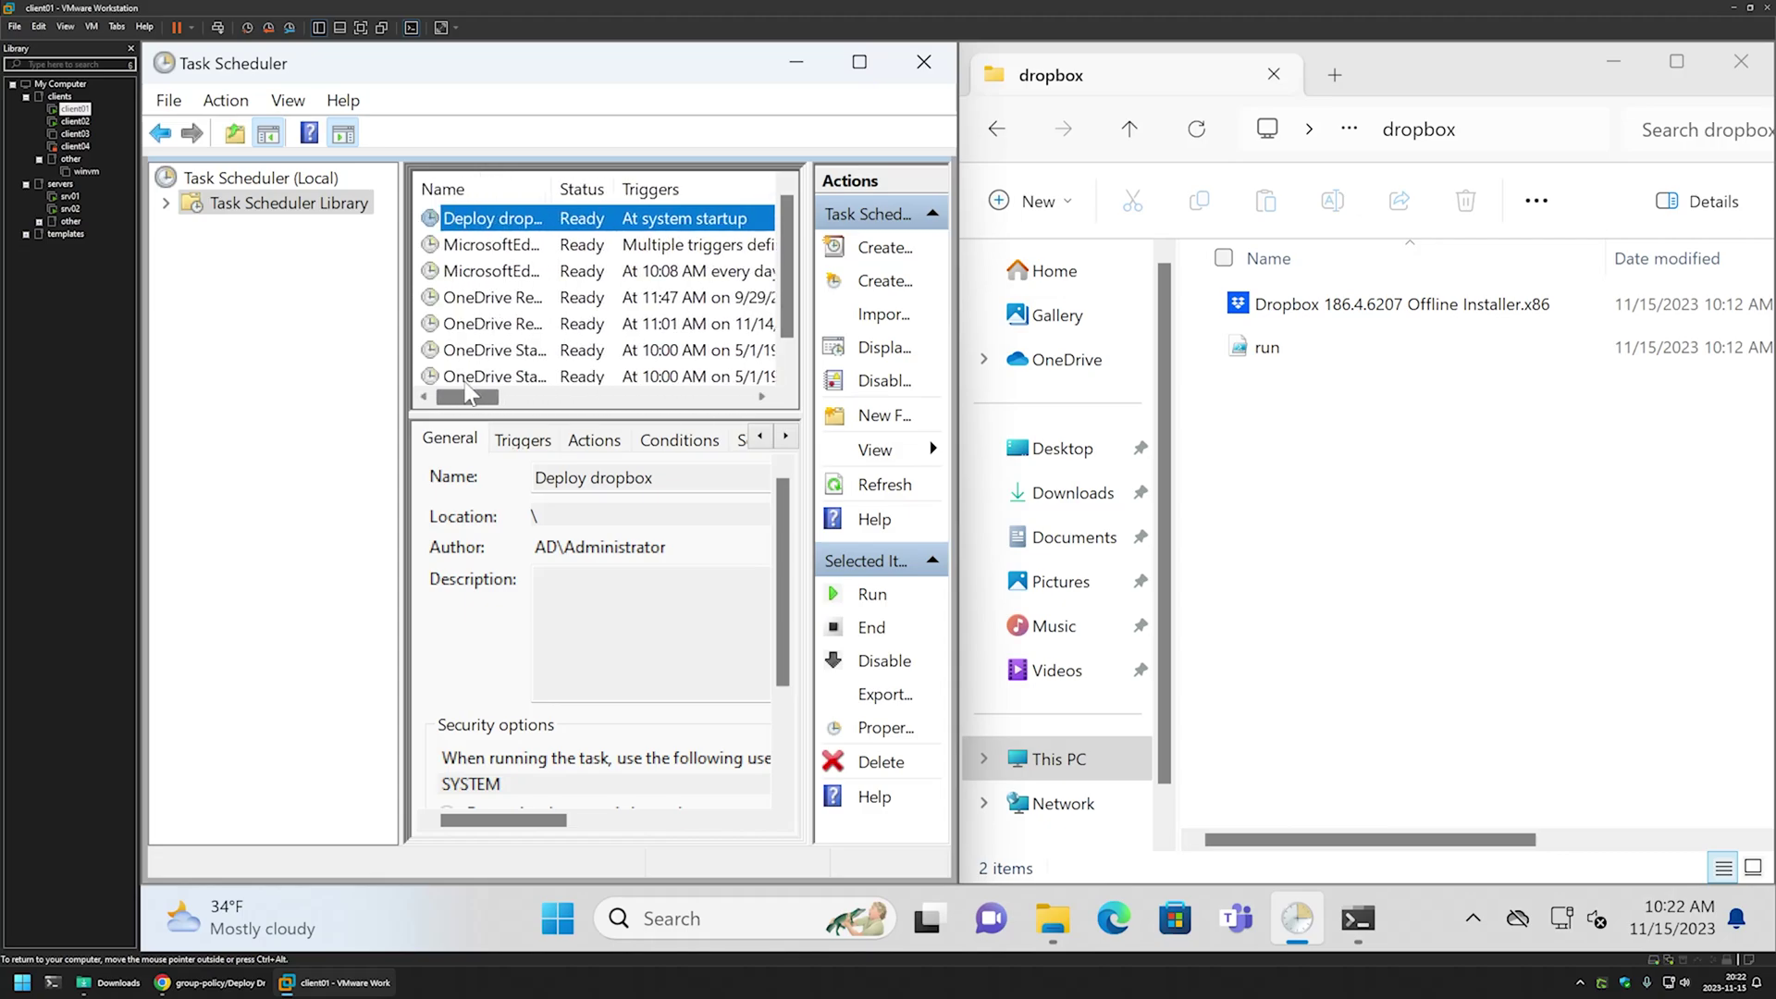
{"action": "right_click", "coordinate": [518, 236]}
{"action": "left_click", "coordinate": [588, 392]}
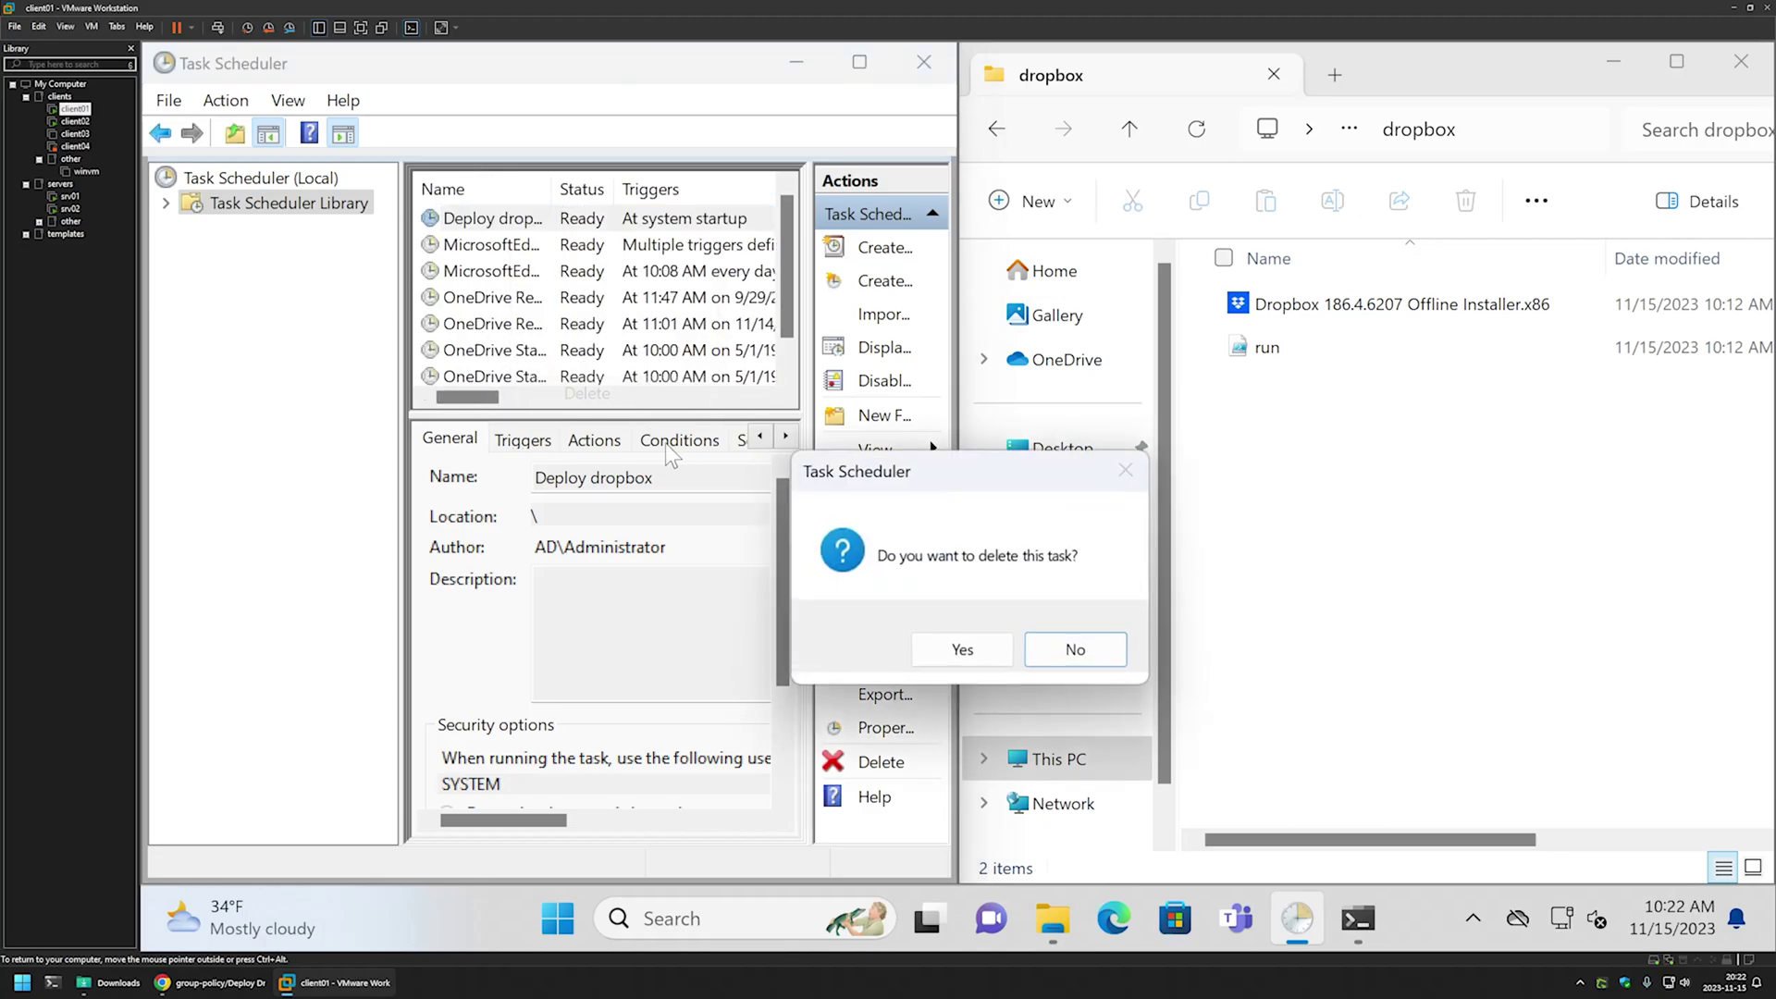
{"action": "left_click", "coordinate": [962, 650]}
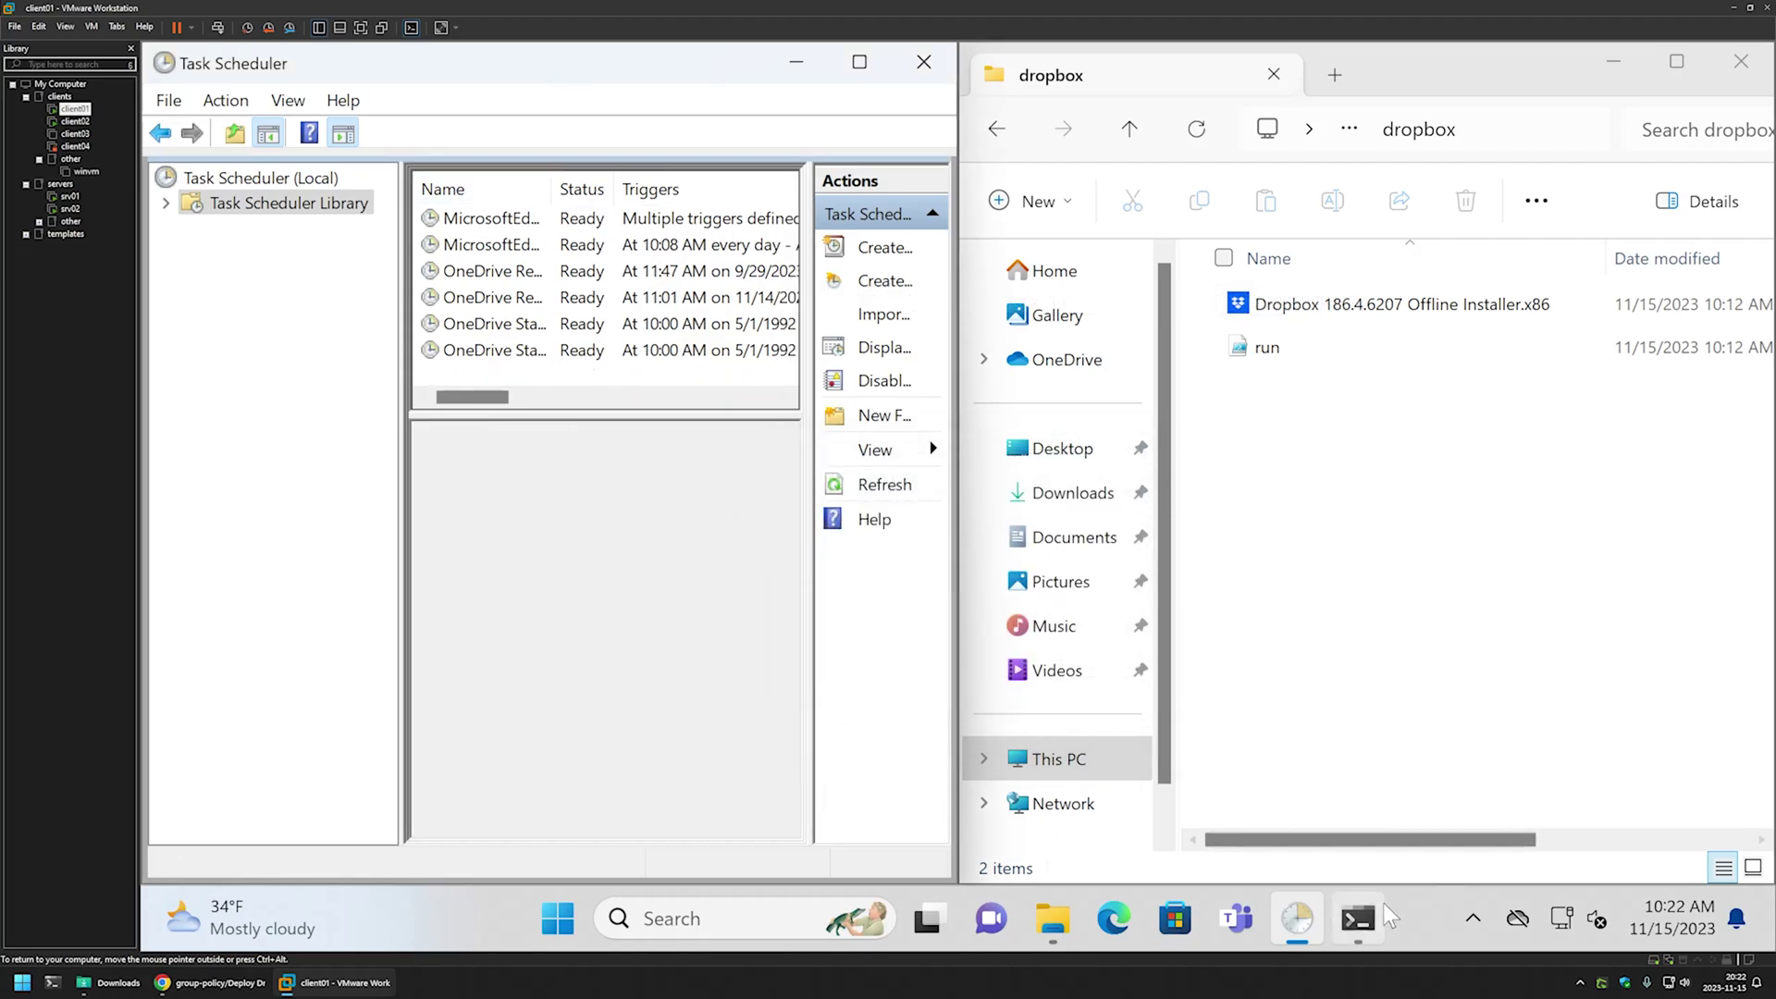
Rerun gpupdate and refresh the Task Scheduler Library until Deploy dropbox reappears as Ready
{"action": "left_click", "coordinate": [1382, 905]}
{"action": "key", "text": "Up"}
{"action": "key", "text": "Return"}
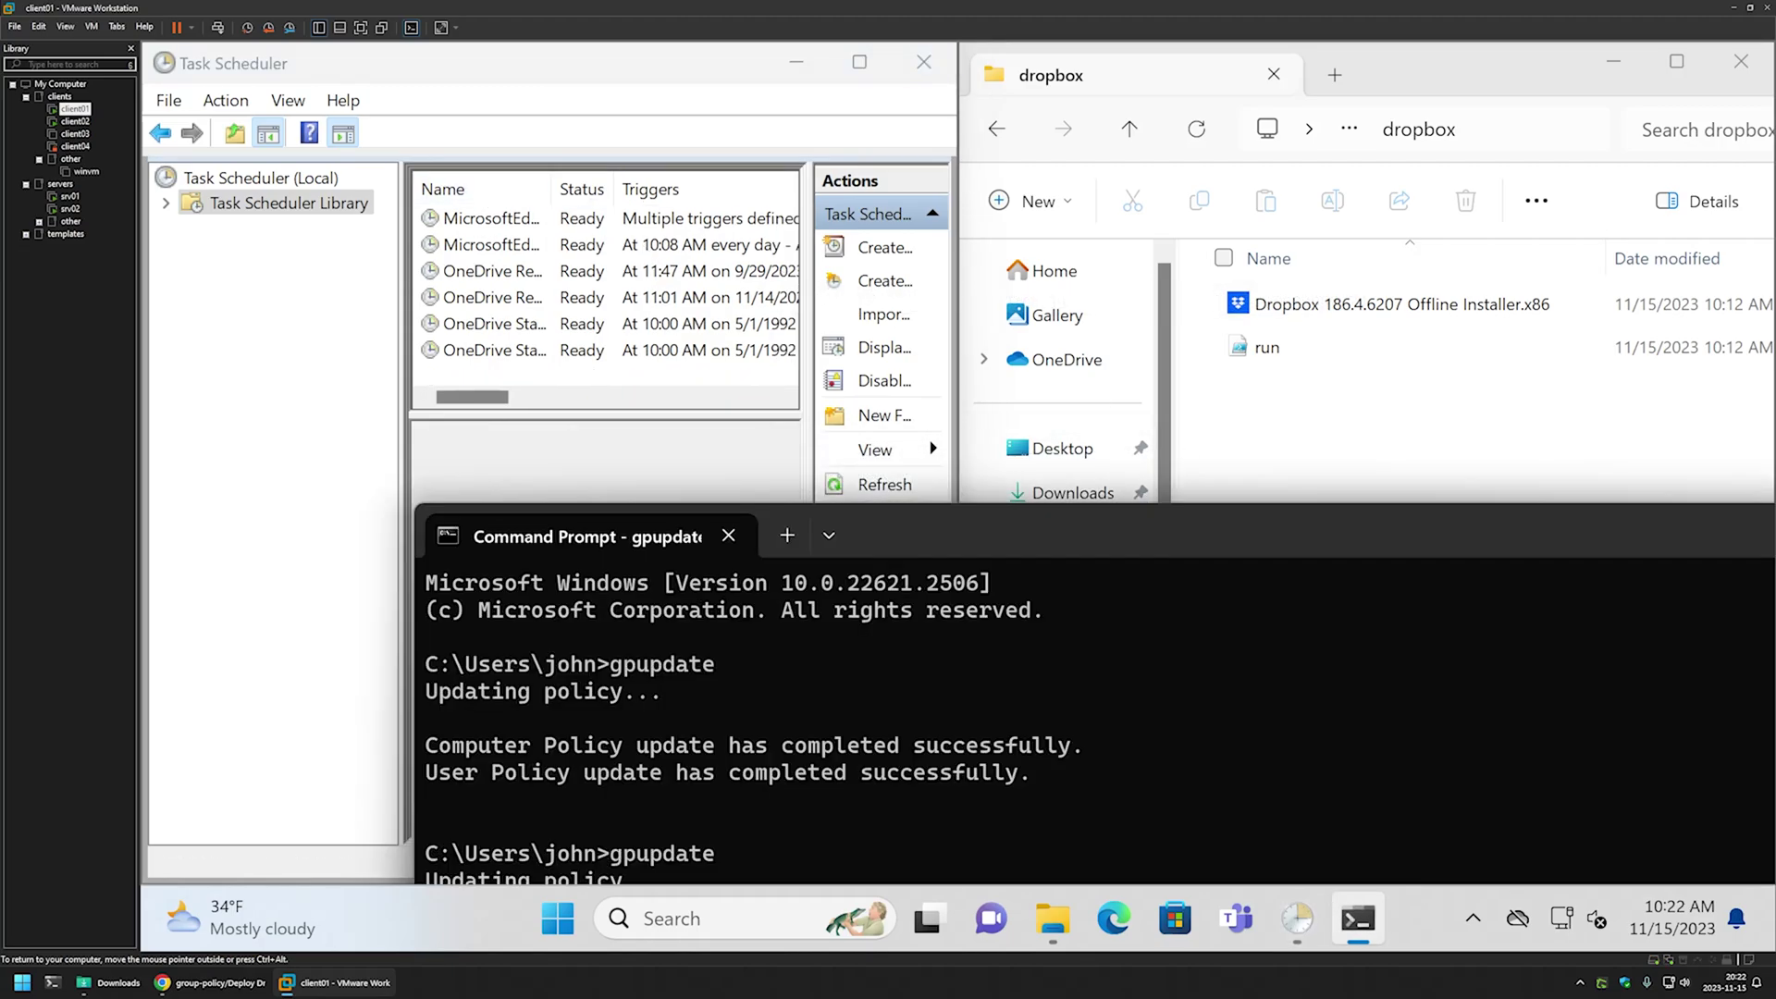
{"action": "left_click", "coordinate": [1297, 918]}
{"action": "right_click", "coordinate": [278, 203]}
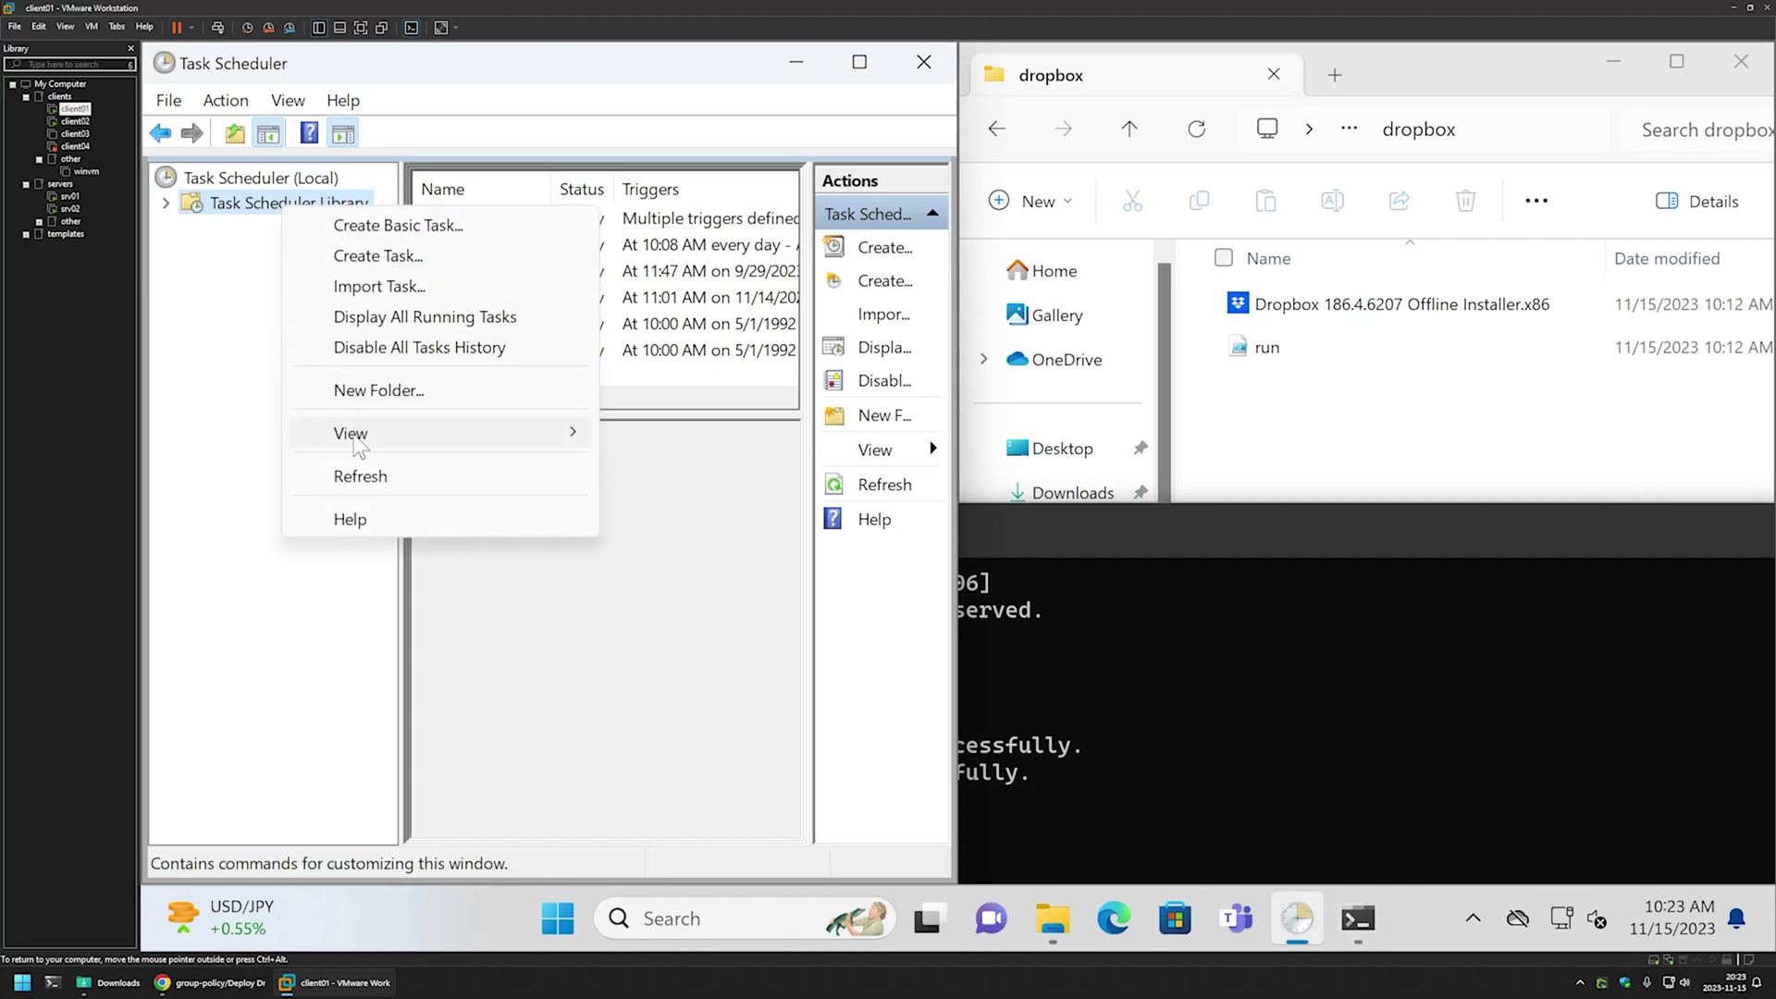
{"action": "left_click", "coordinate": [361, 477]}
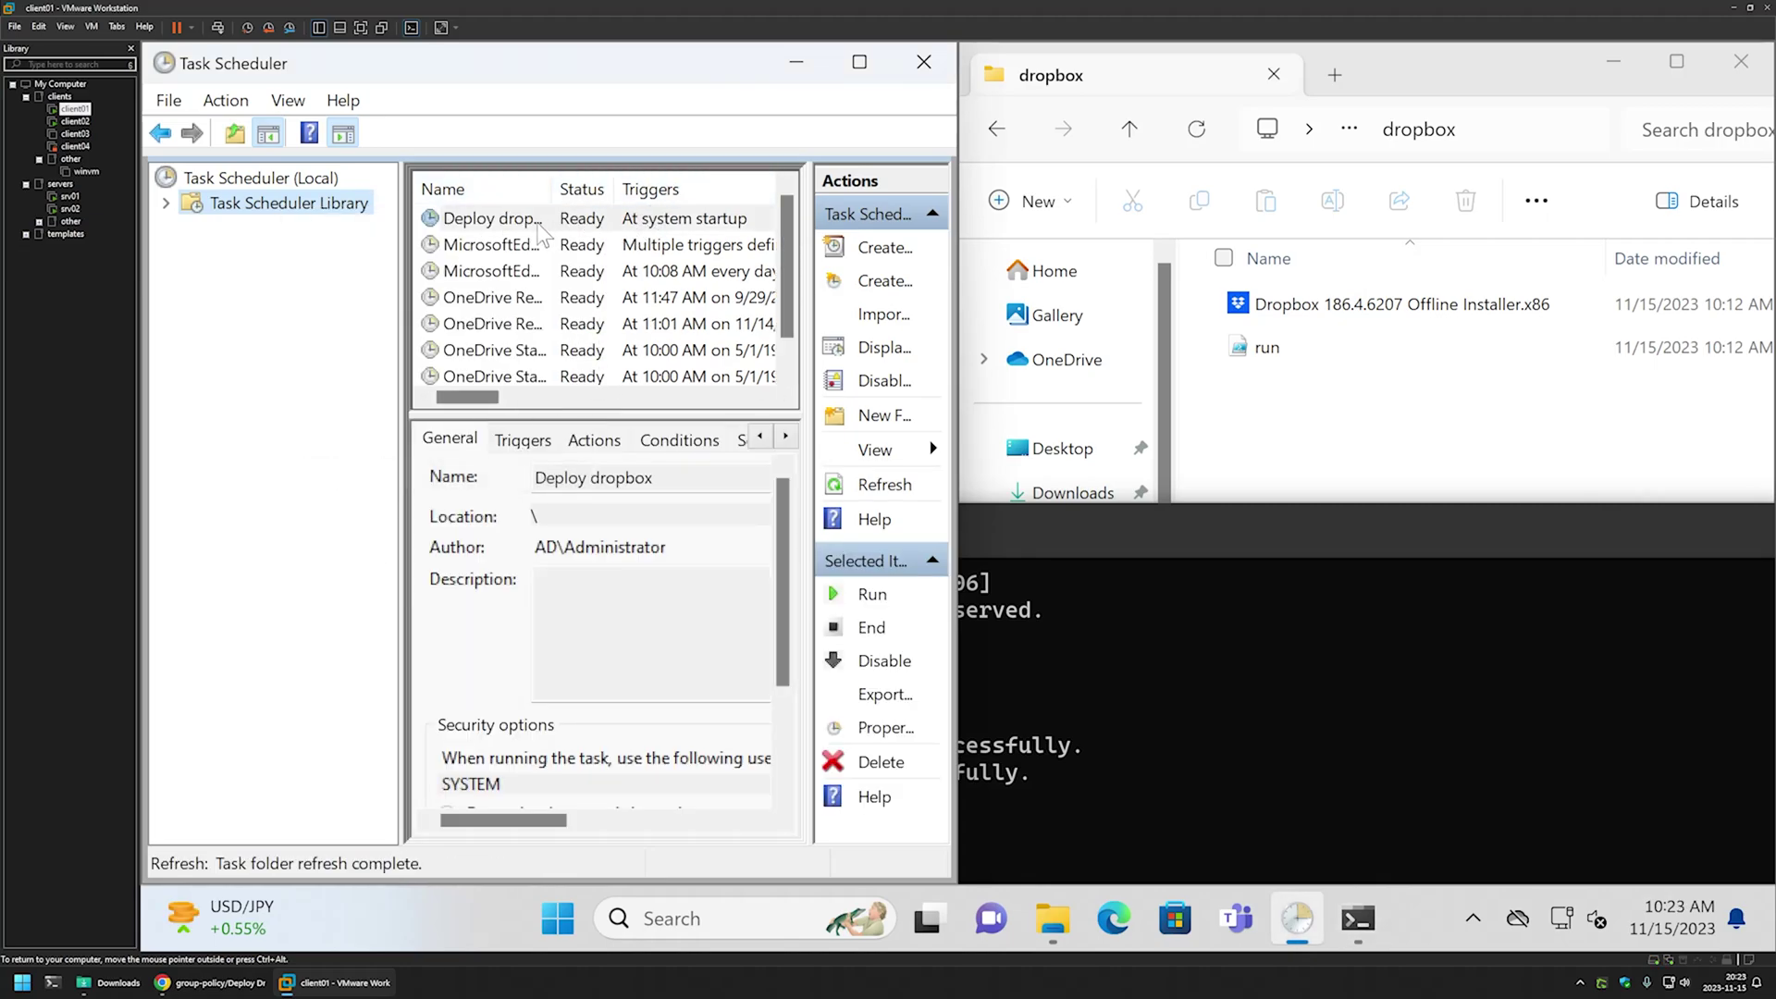
{"action": "mouse_move", "coordinate": [485, 399]}
{"action": "left_mouse_down"}
{"action": "mouse_move", "coordinate": [641, 394]}
{"action": "mouse_move", "coordinate": [469, 400]}
{"action": "left_mouse_up"}
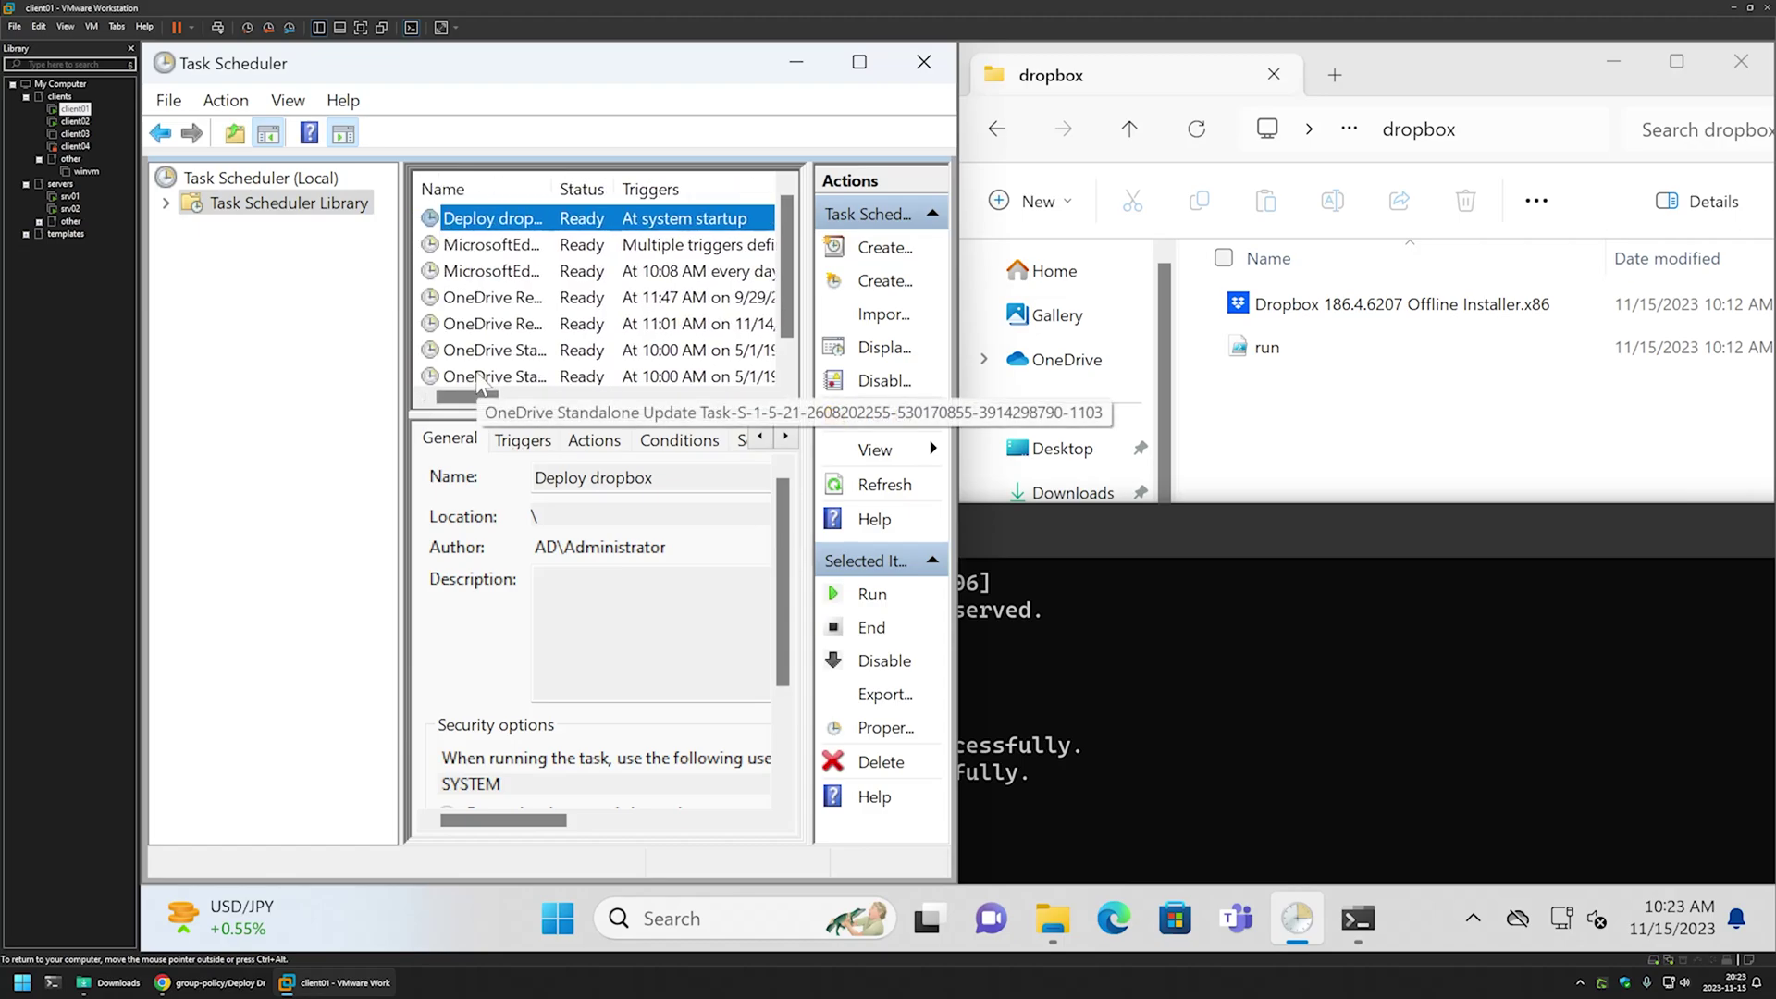
{"action": "left_click", "coordinate": [1428, 435]}
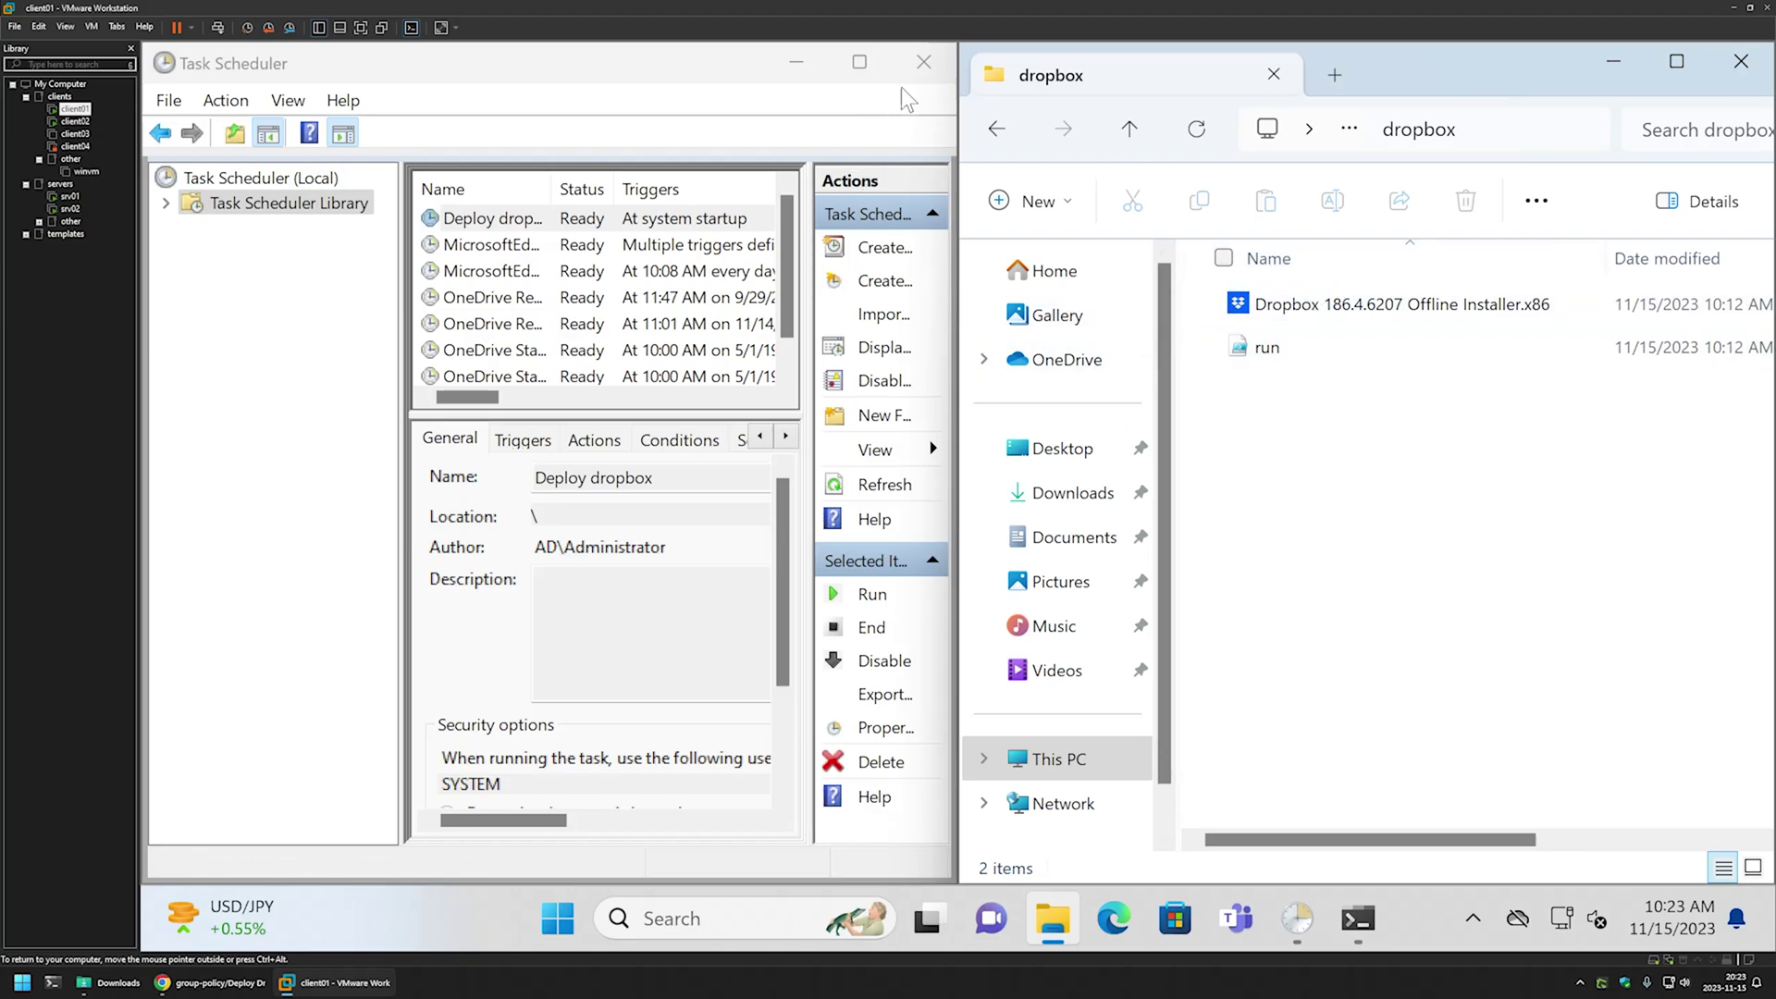
Close Task Scheduler and File Explorer, then run 'shutdown -r -t 0' in Command Prompt
{"action": "left_click", "coordinate": [923, 62]}
{"action": "left_click", "coordinate": [1741, 61]}
{"action": "left_click_drag", "start_coordinate": [1011, 524], "coordinate": [988, 166]}
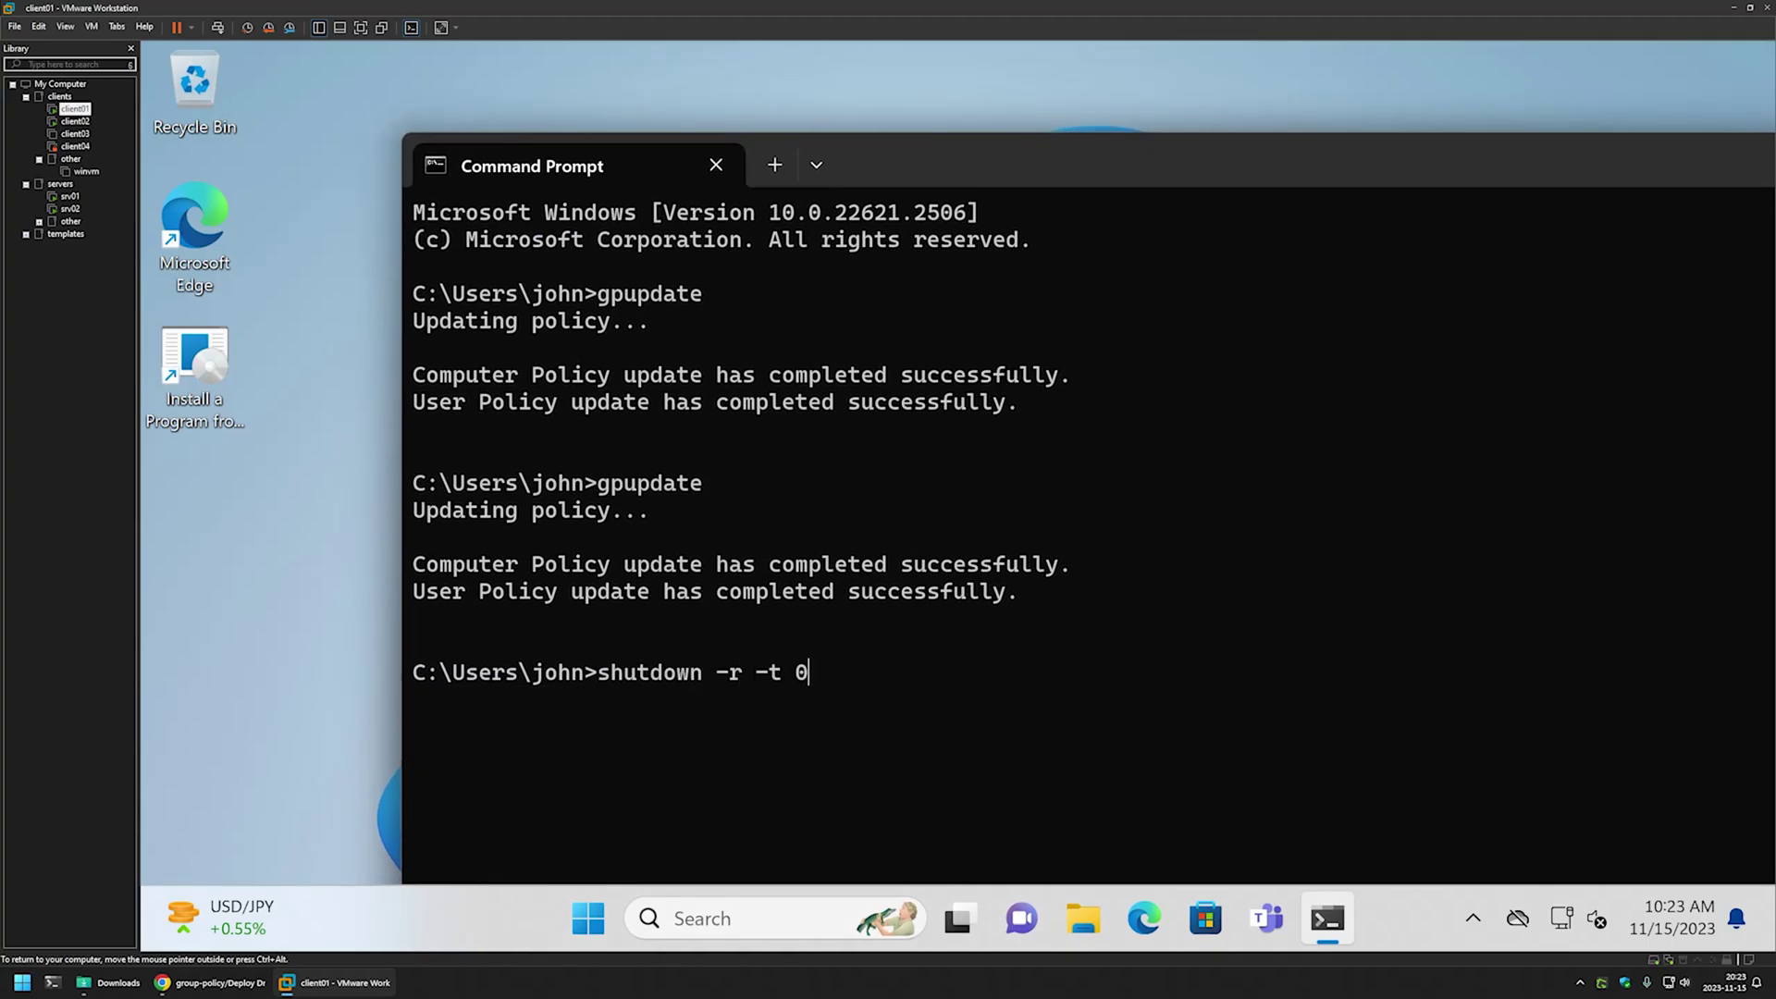
{"action": "key", "text": "Return"}
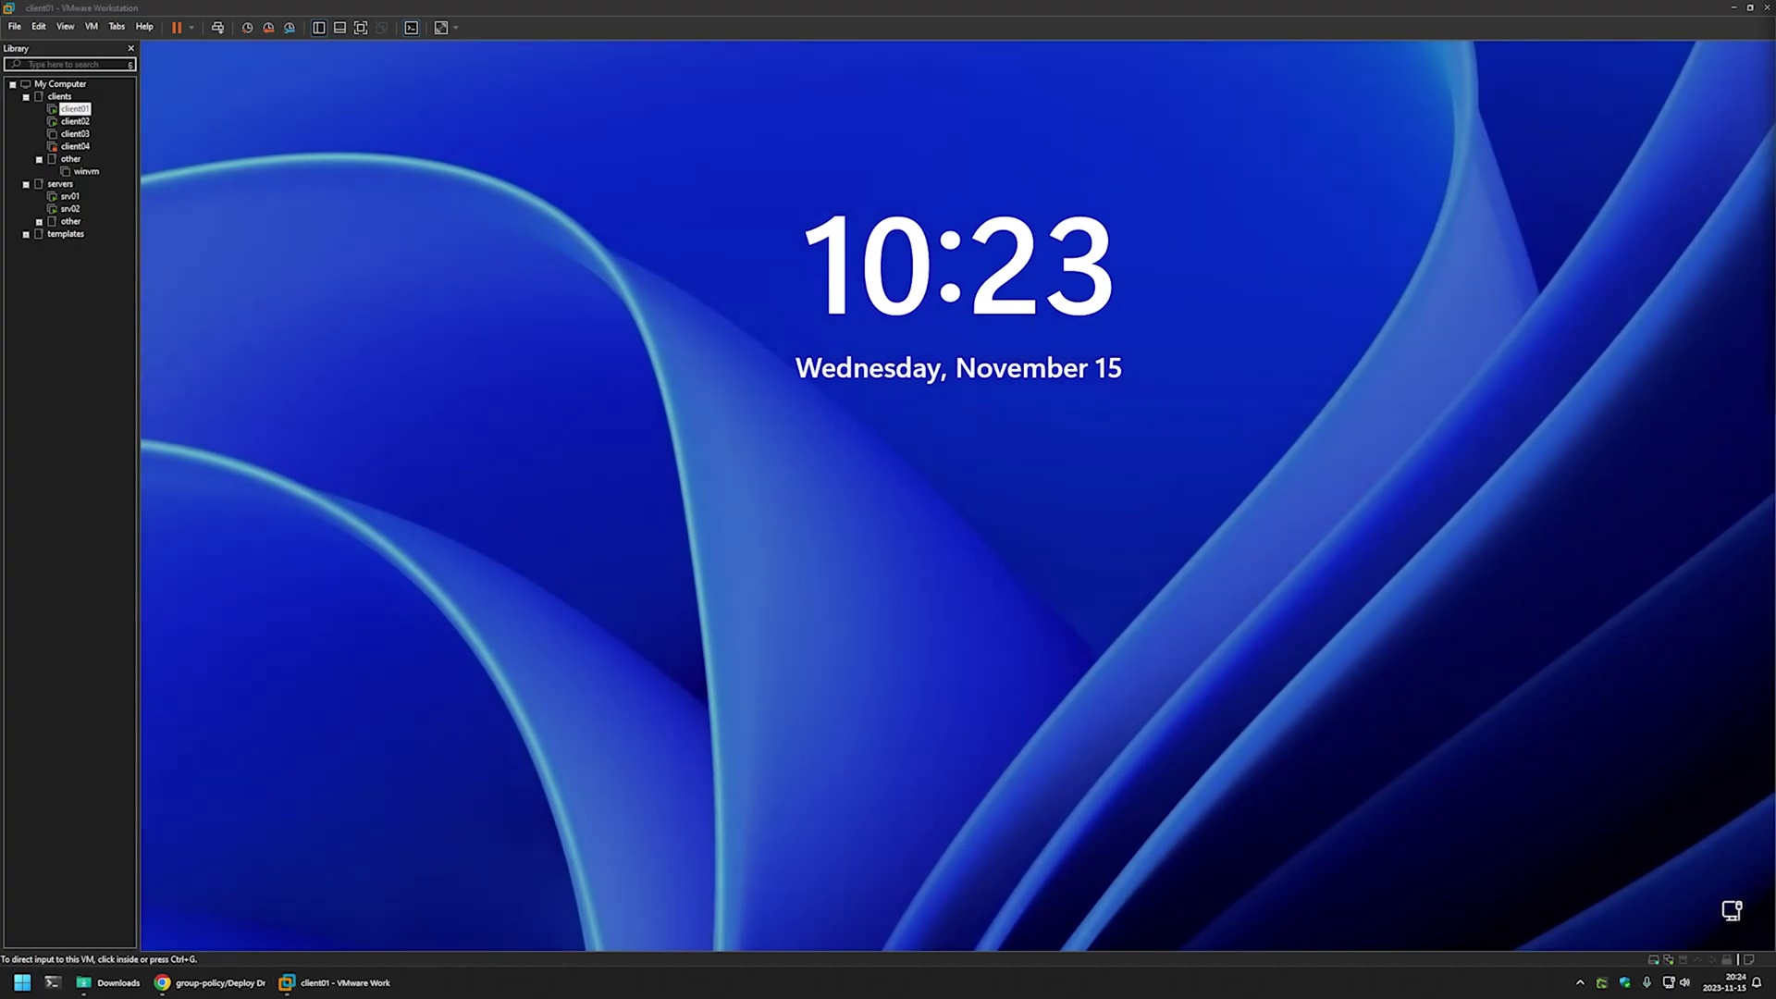
Dismiss client01's lock screen and sign in with the account password
{"action": "left_click", "coordinate": [843, 445]}
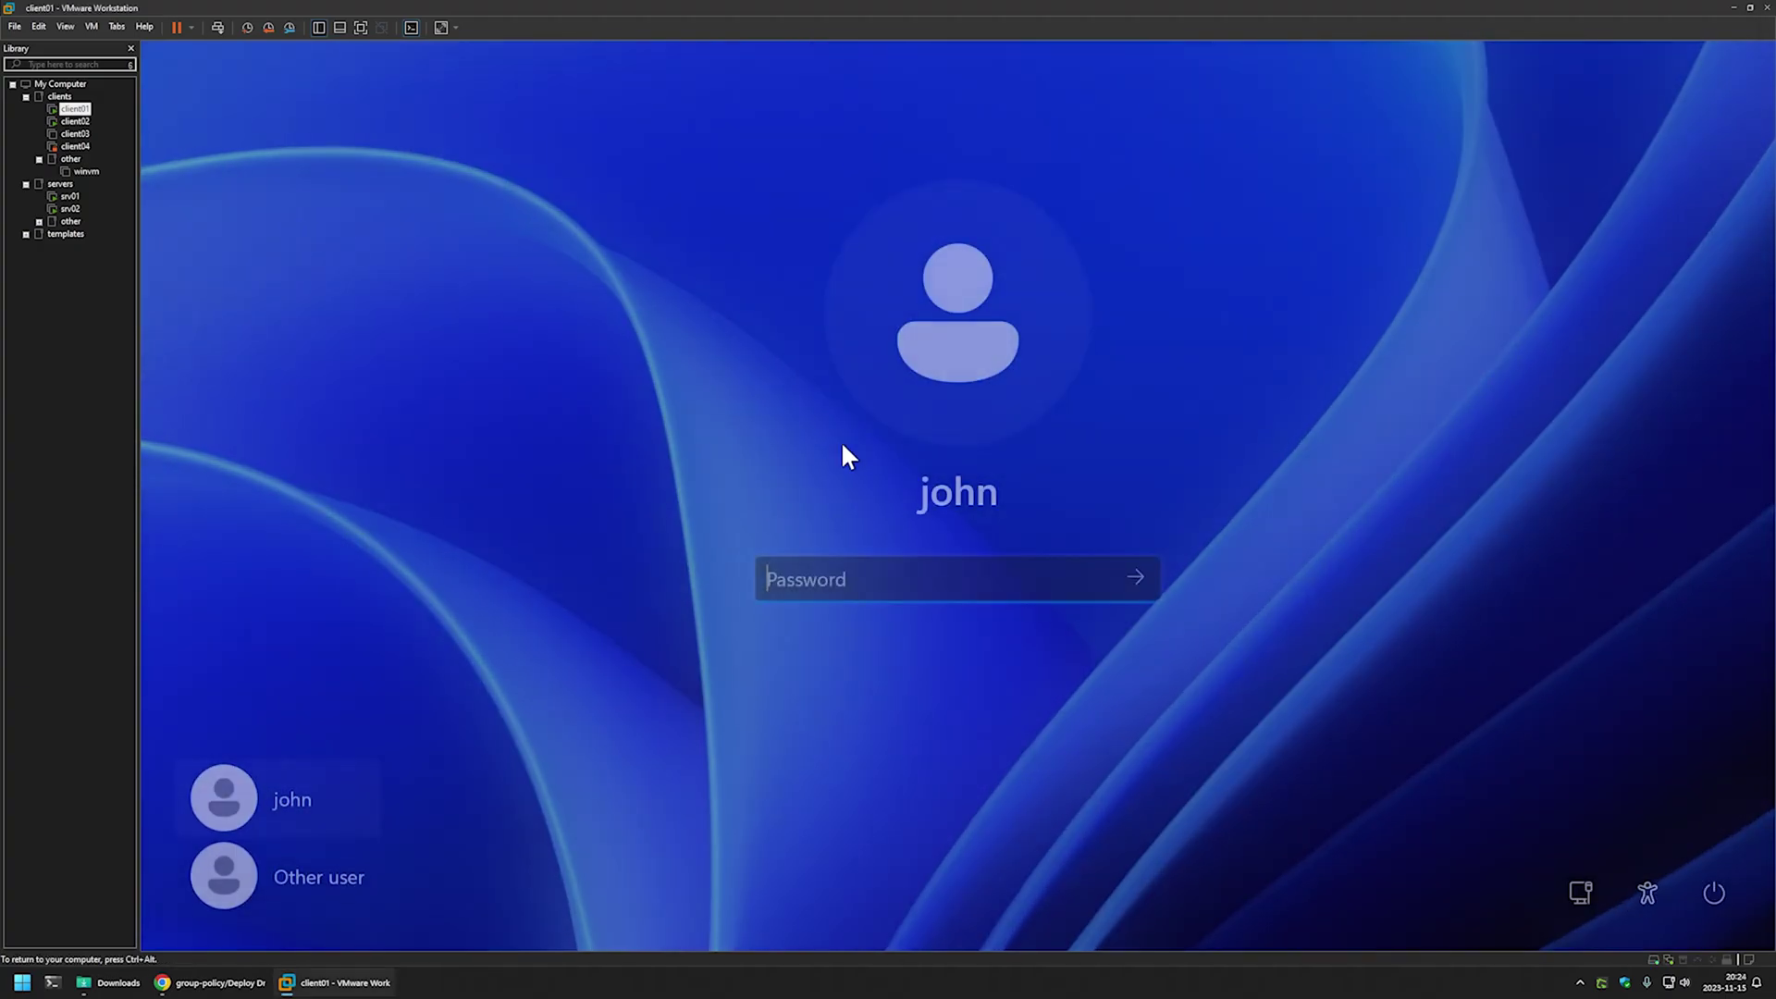
{"action": "type", "text": "•••••••"}
{"action": "key", "text": "Return"}
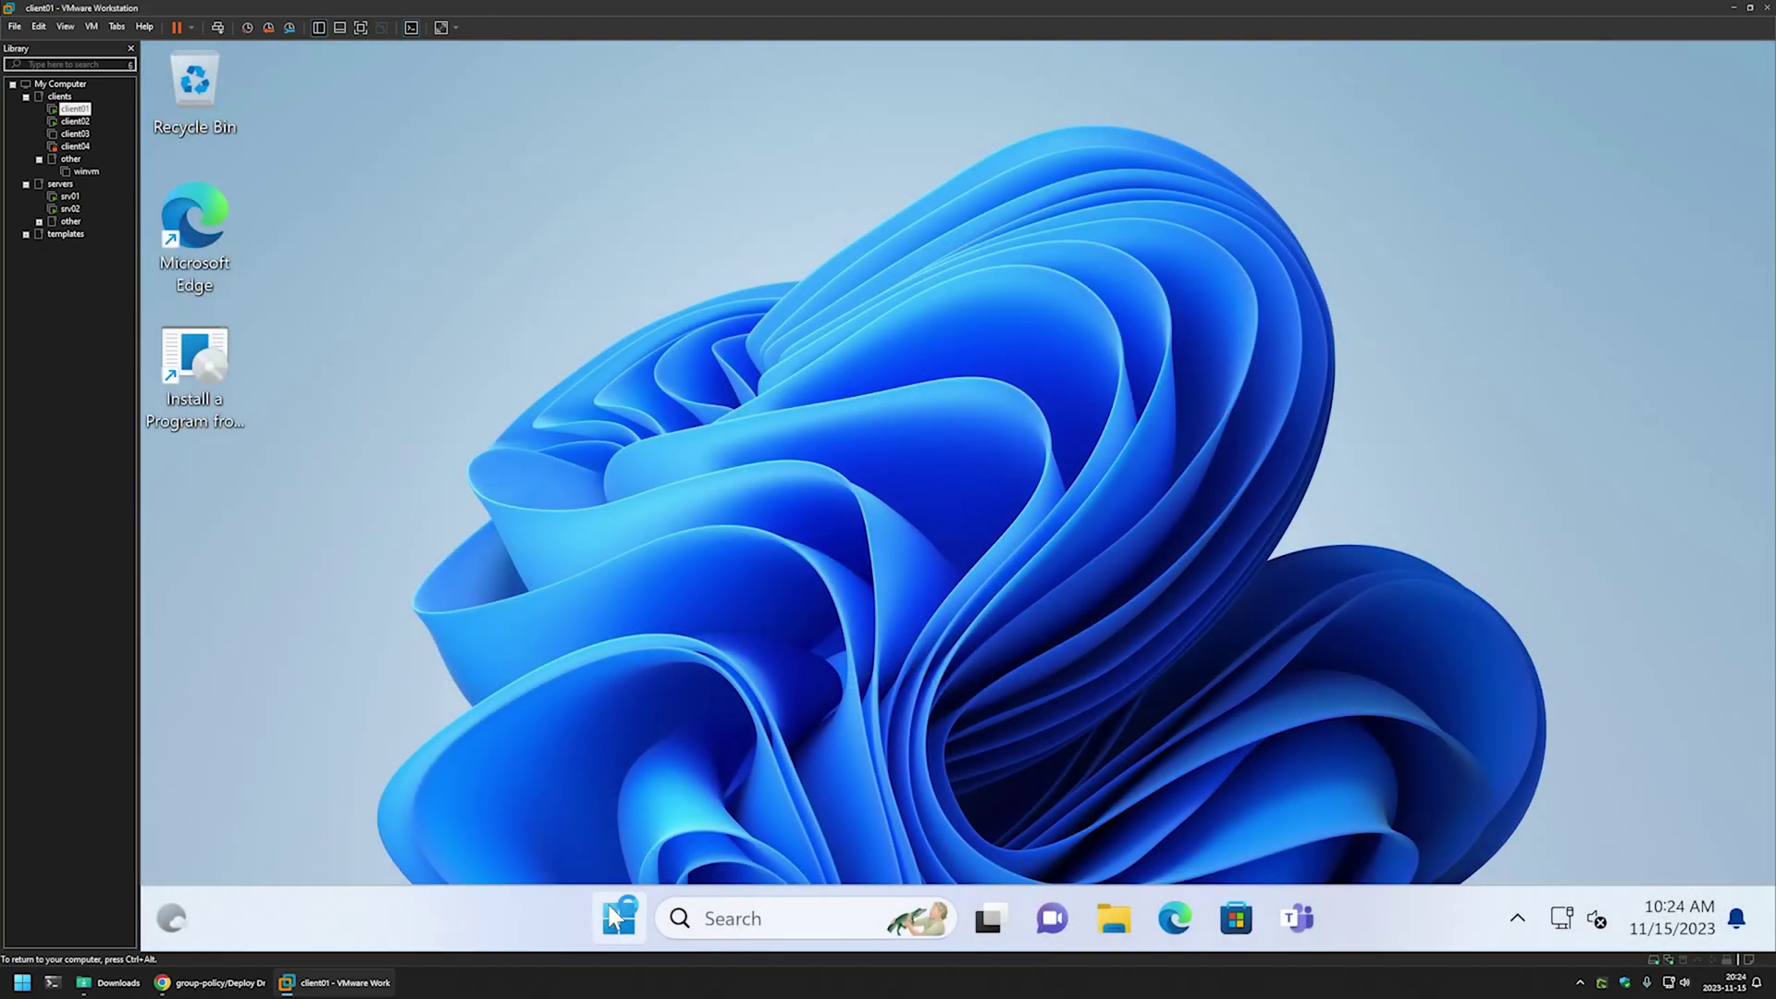
Open Task Manager from the Start context menu and locate the Dropbox installer and Dropbox Service processes
{"action": "right_click", "coordinate": [619, 918]}
{"action": "left_click", "coordinate": [622, 567]}
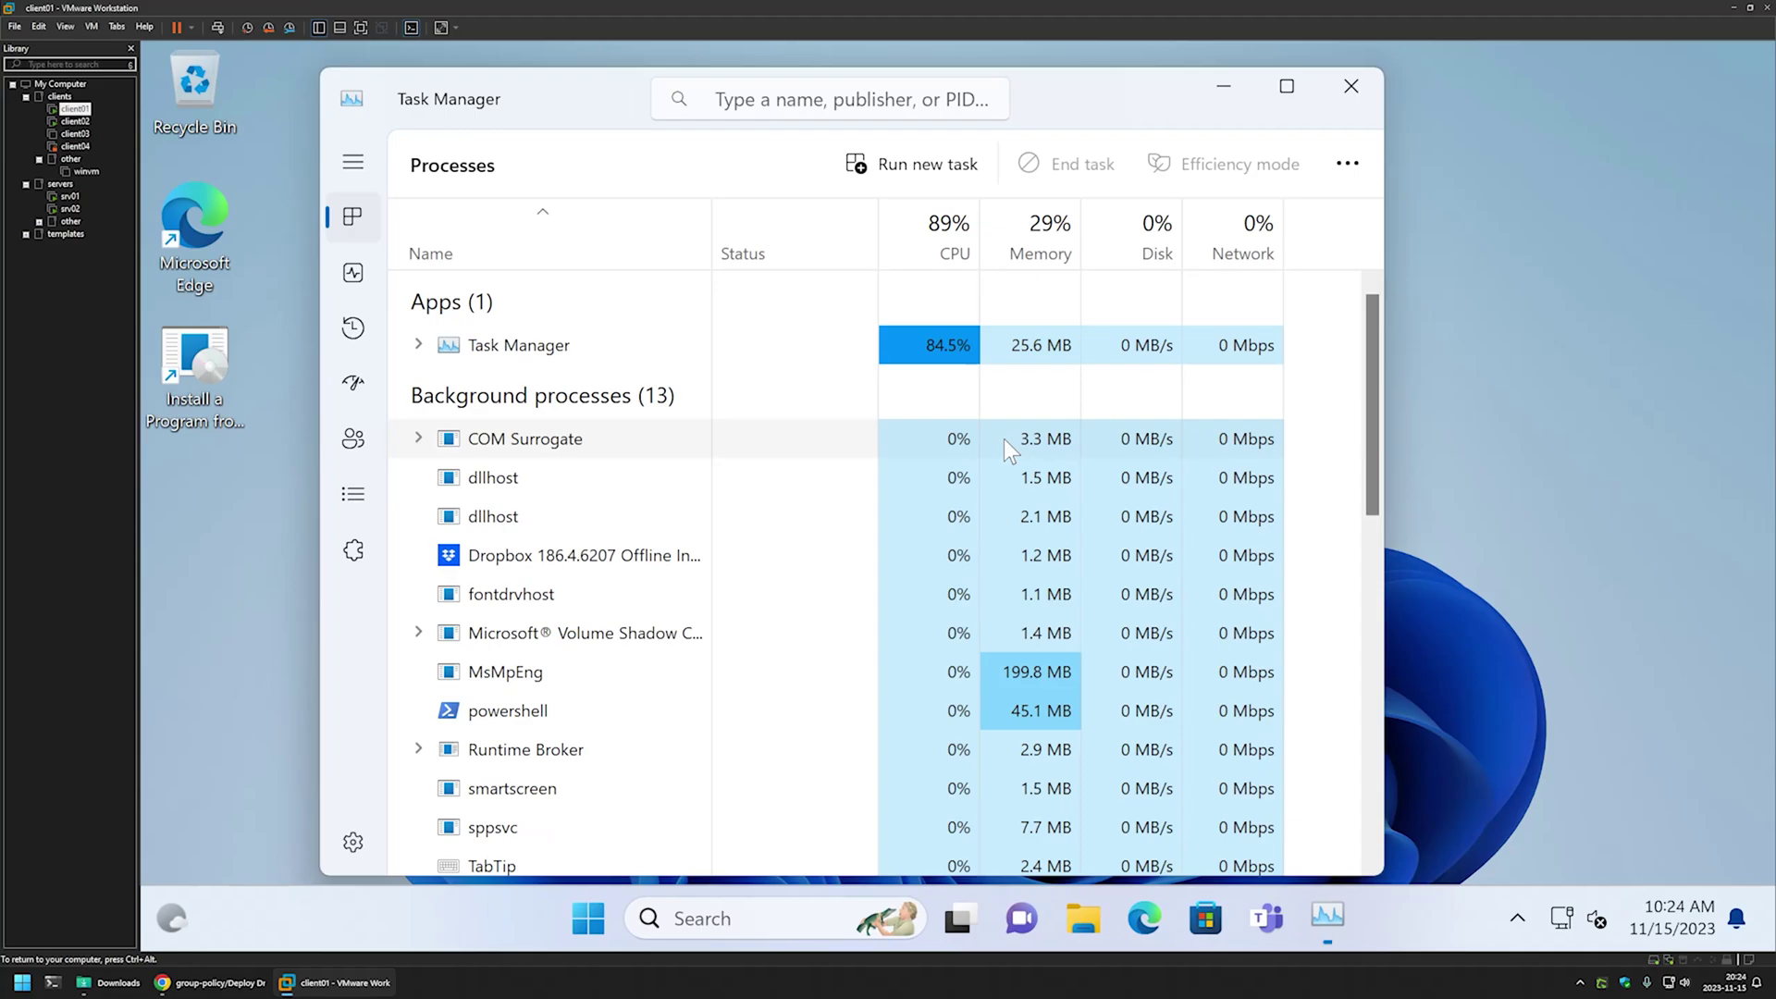
{"action": "scroll", "coordinate": [851, 440], "scroll_direction": "down", "scroll_amount": 2}
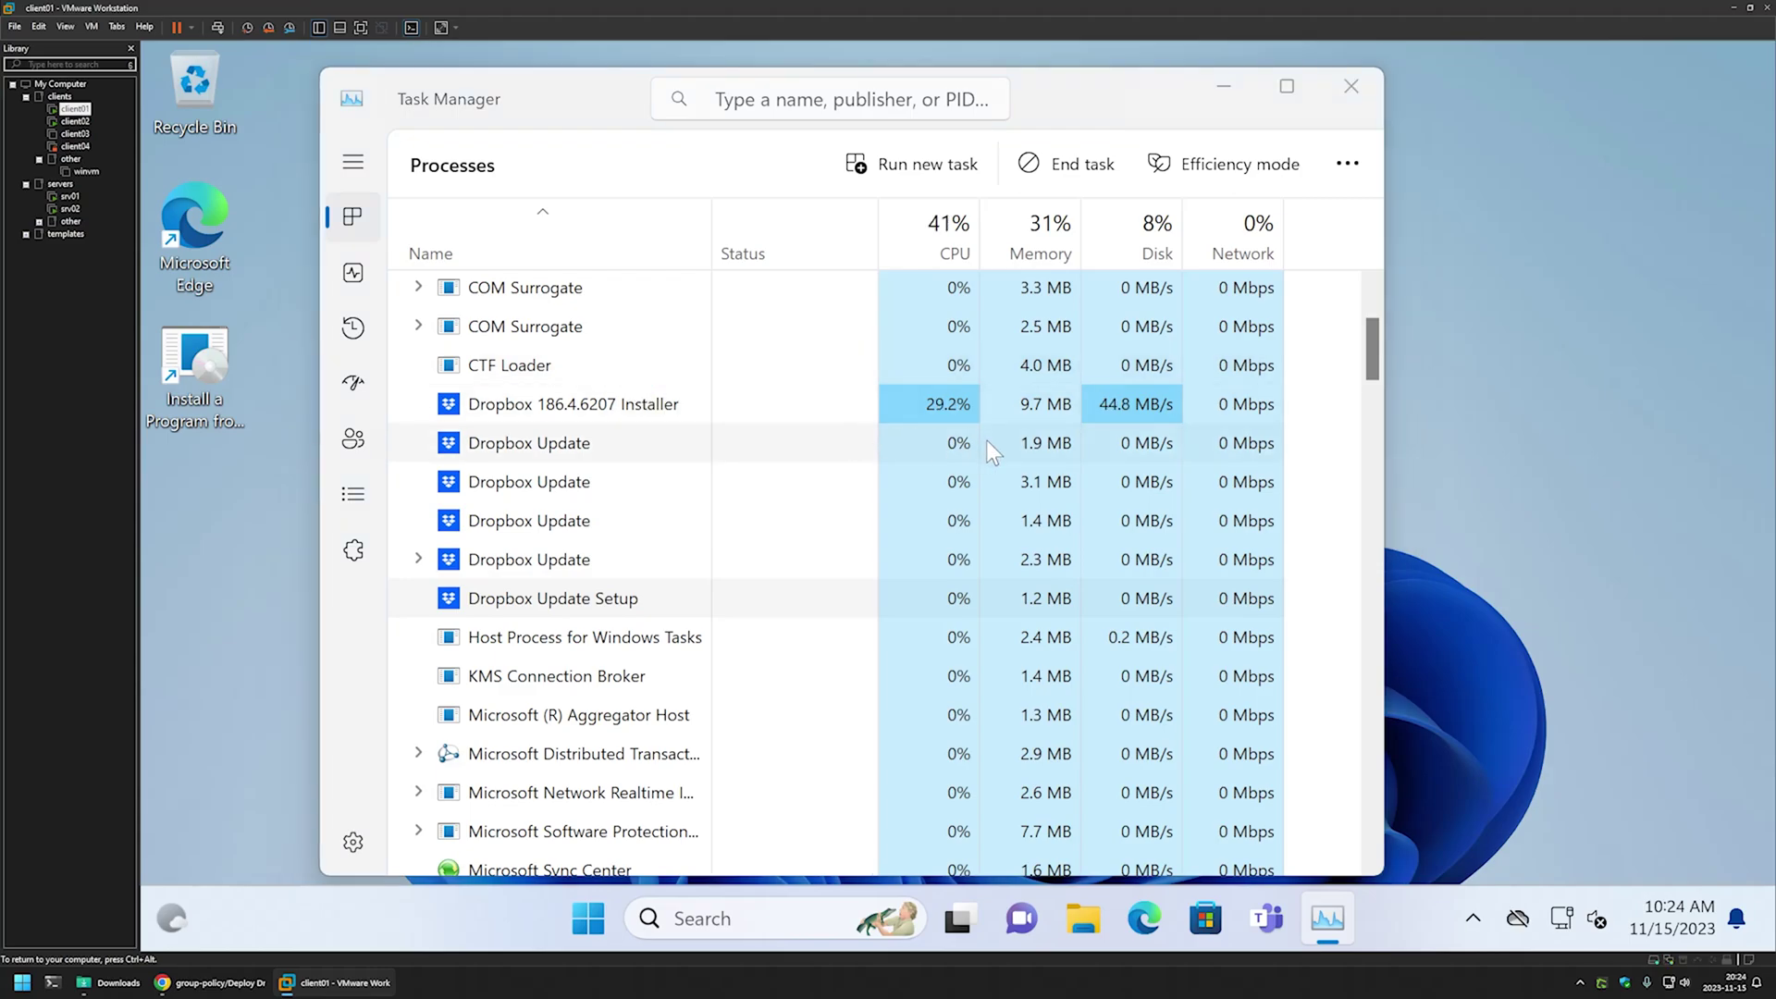
{"action": "left_click", "coordinate": [1428, 405]}
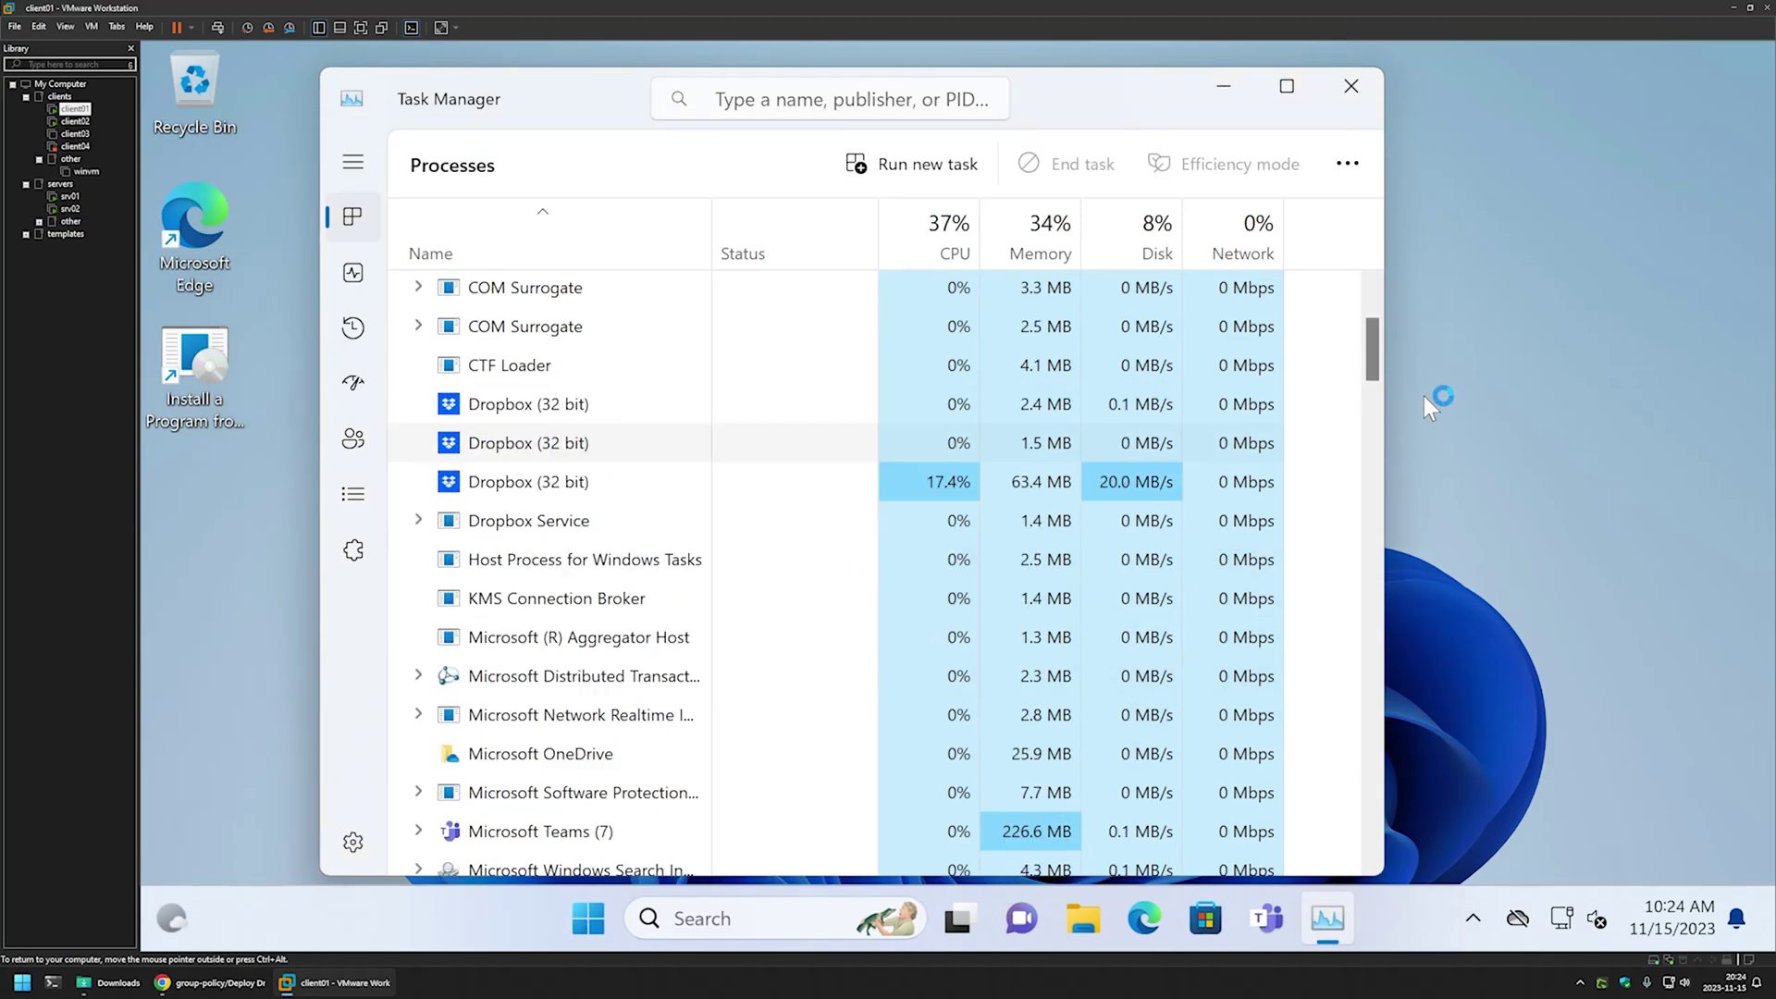
{"action": "left_click", "coordinate": [1414, 419]}
{"action": "scroll", "coordinate": [568, 407], "scroll_direction": "up", "scroll_amount": 3}
{"action": "scroll", "coordinate": [748, 451], "scroll_direction": "down", "scroll_amount": 5}
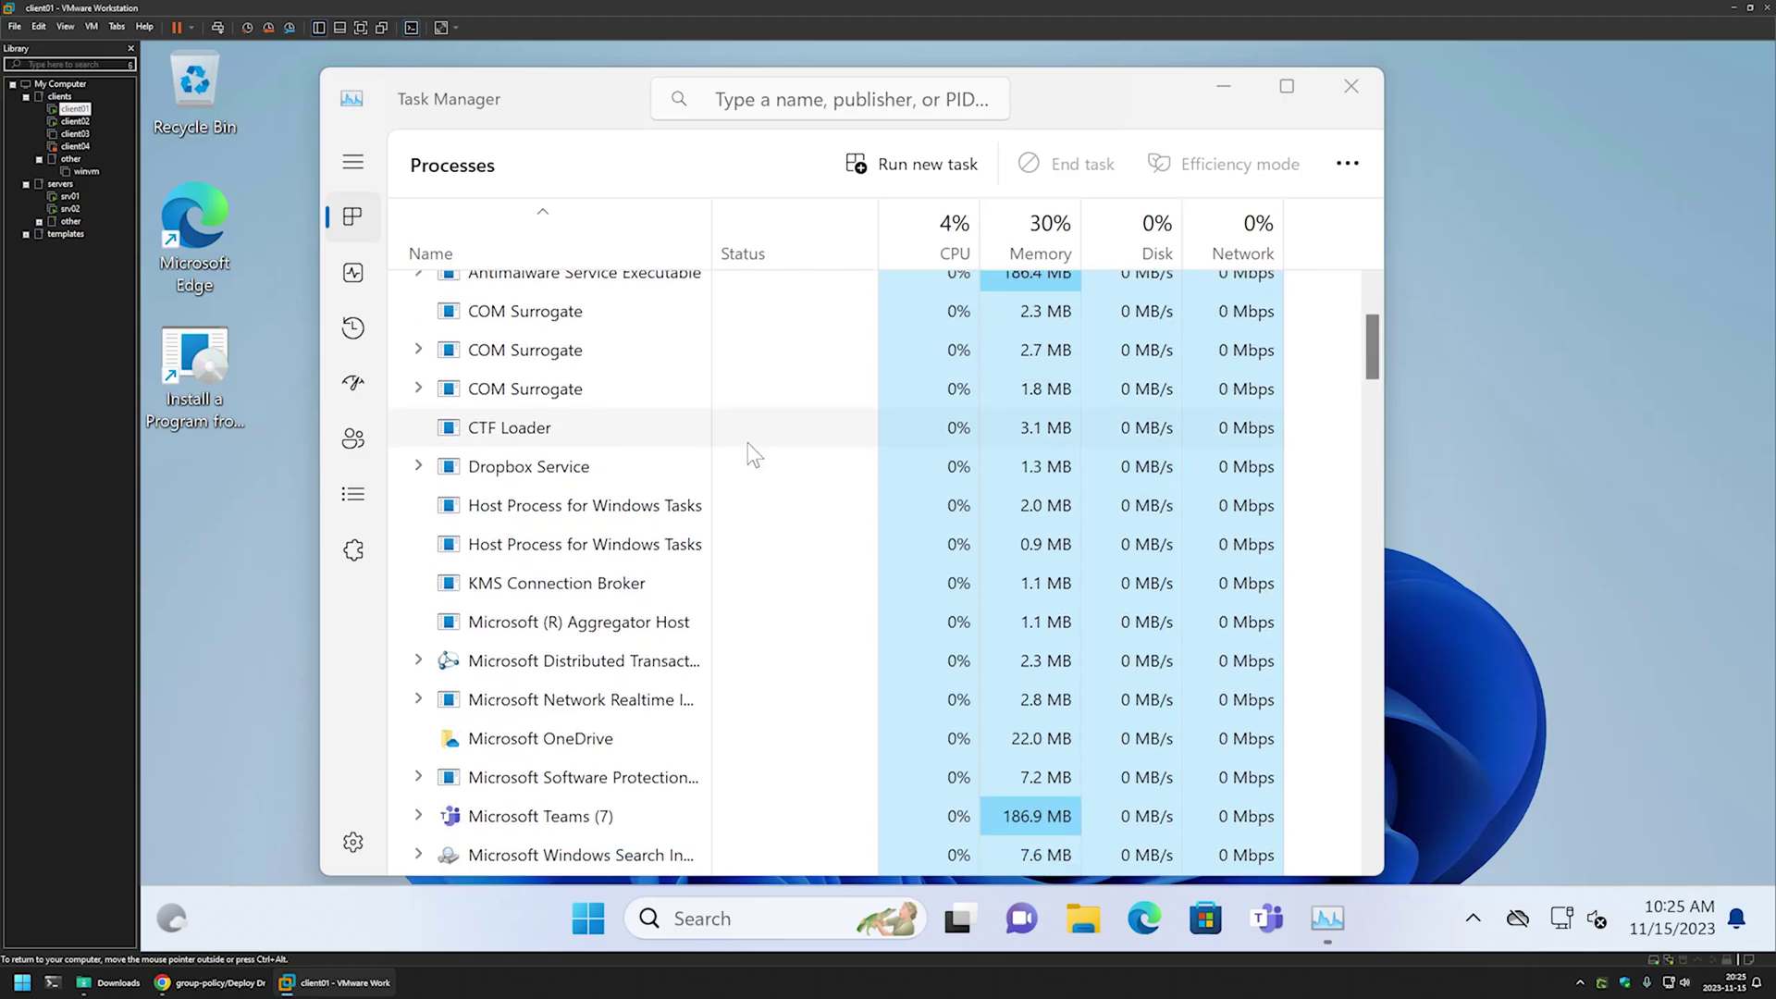
{"action": "scroll", "coordinate": [753, 453], "scroll_direction": "down", "scroll_amount": 2}
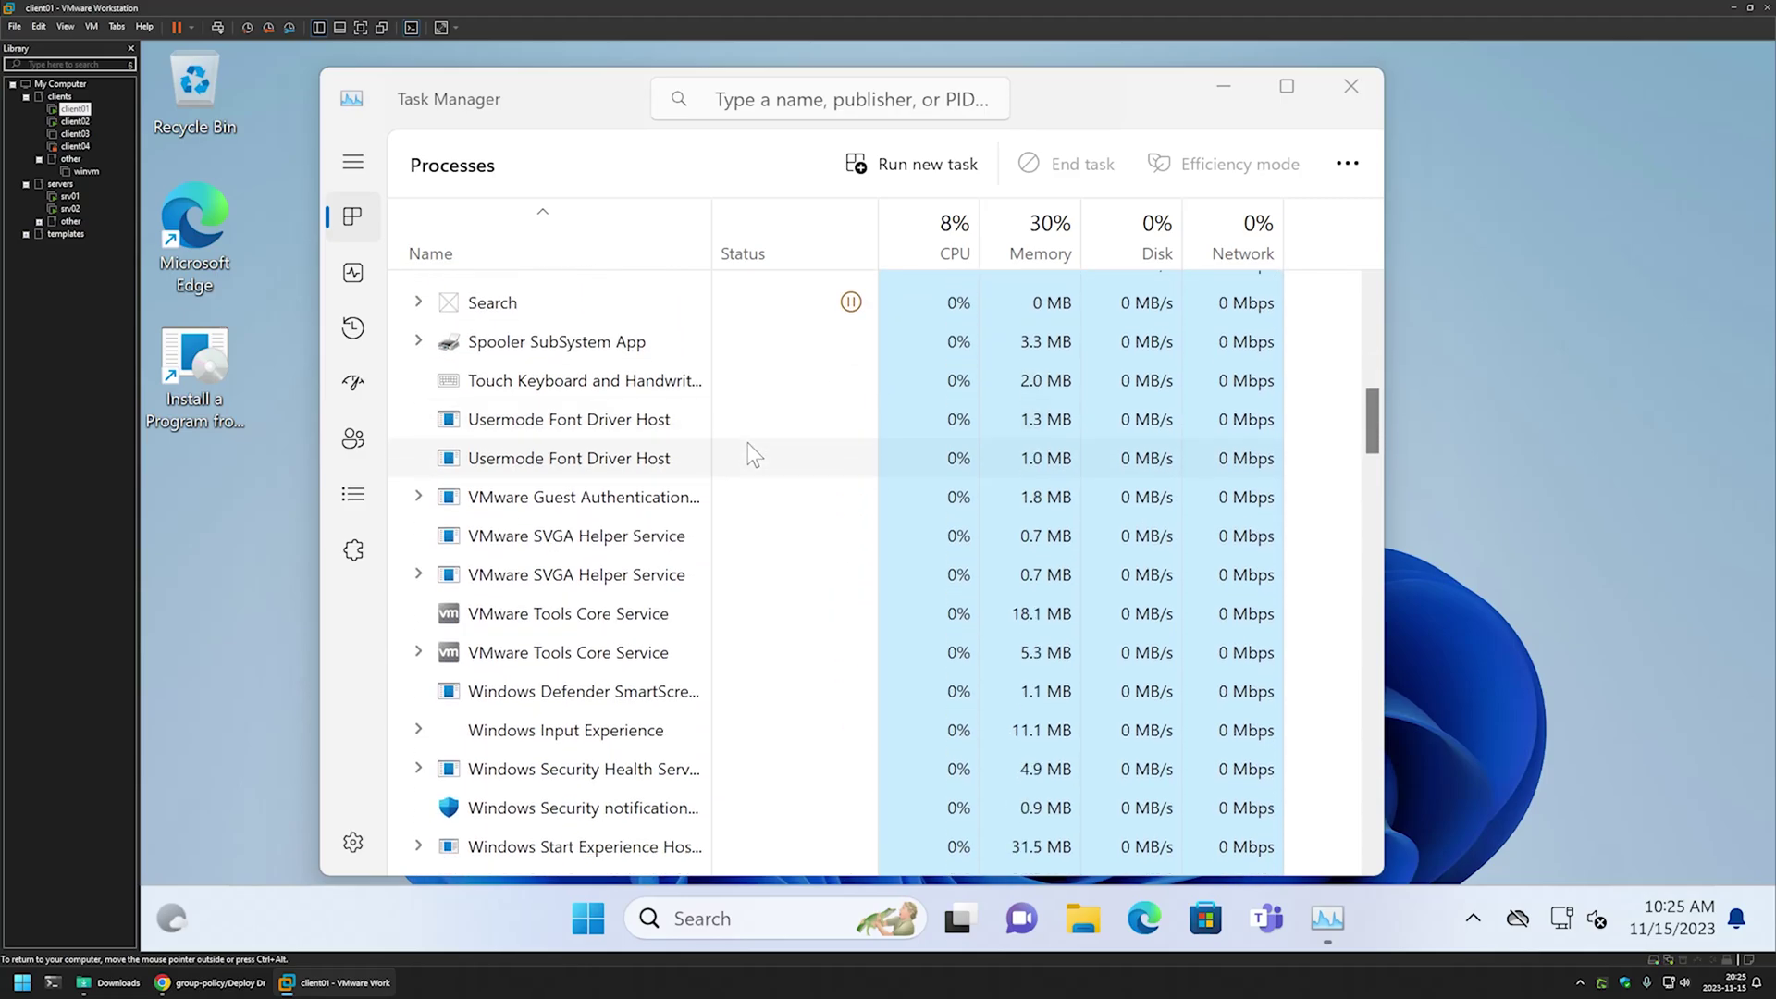
{"action": "scroll", "coordinate": [754, 453], "scroll_direction": "down", "scroll_amount": 1}
{"action": "scroll", "coordinate": [754, 453], "scroll_direction": "up", "scroll_amount": 1}
{"action": "scroll", "coordinate": [748, 442], "scroll_direction": "up", "scroll_amount": 3}
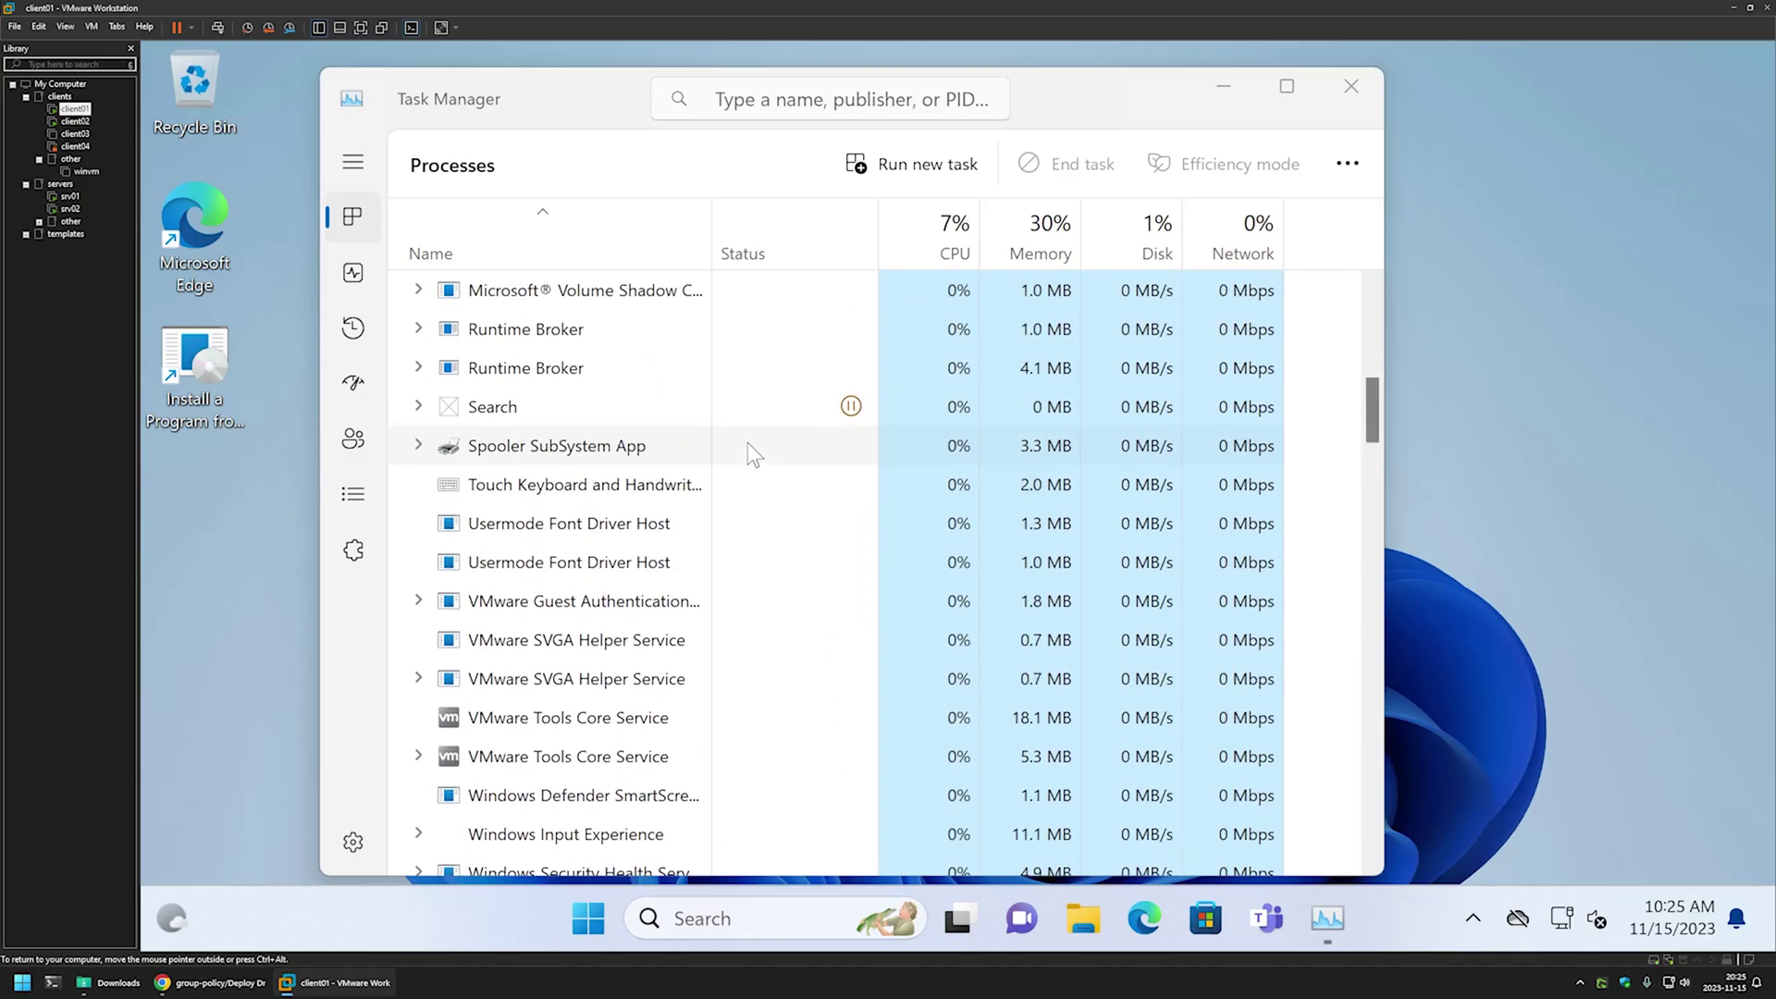
Launch the newly installed Dropbox app from the Start menu's recommended items
{"action": "left_click", "coordinate": [588, 919]}
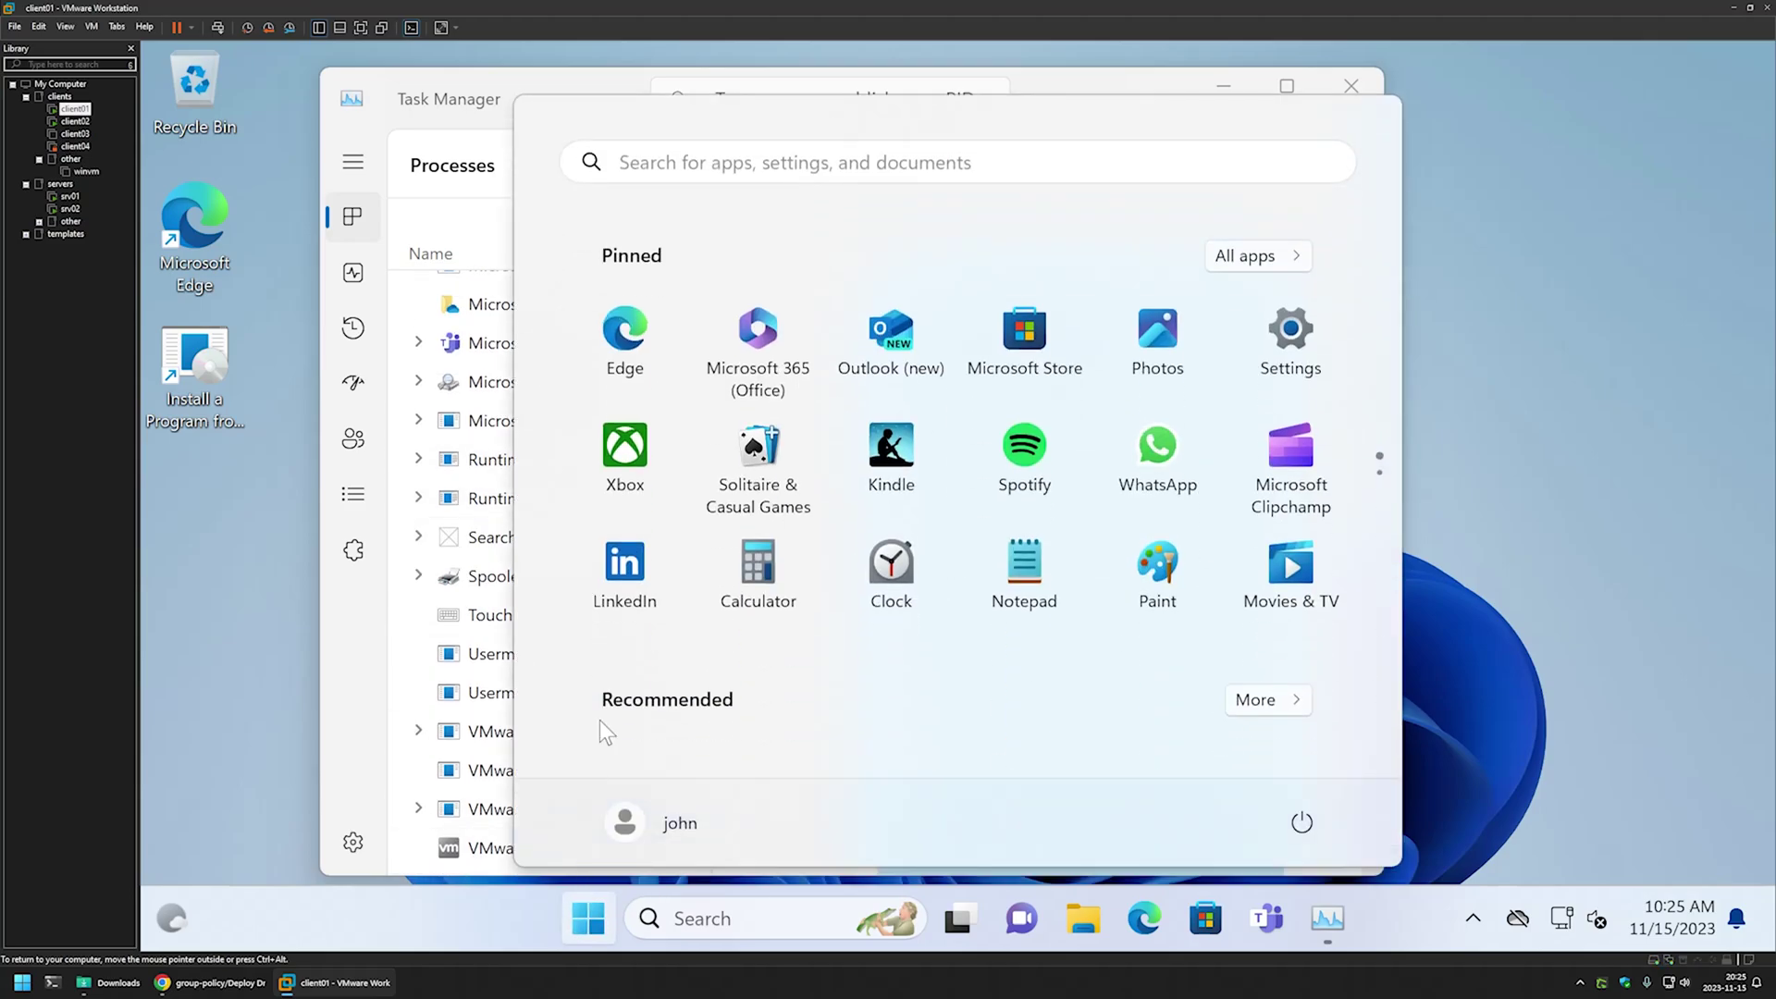
{"action": "left_click", "coordinate": [1256, 702]}
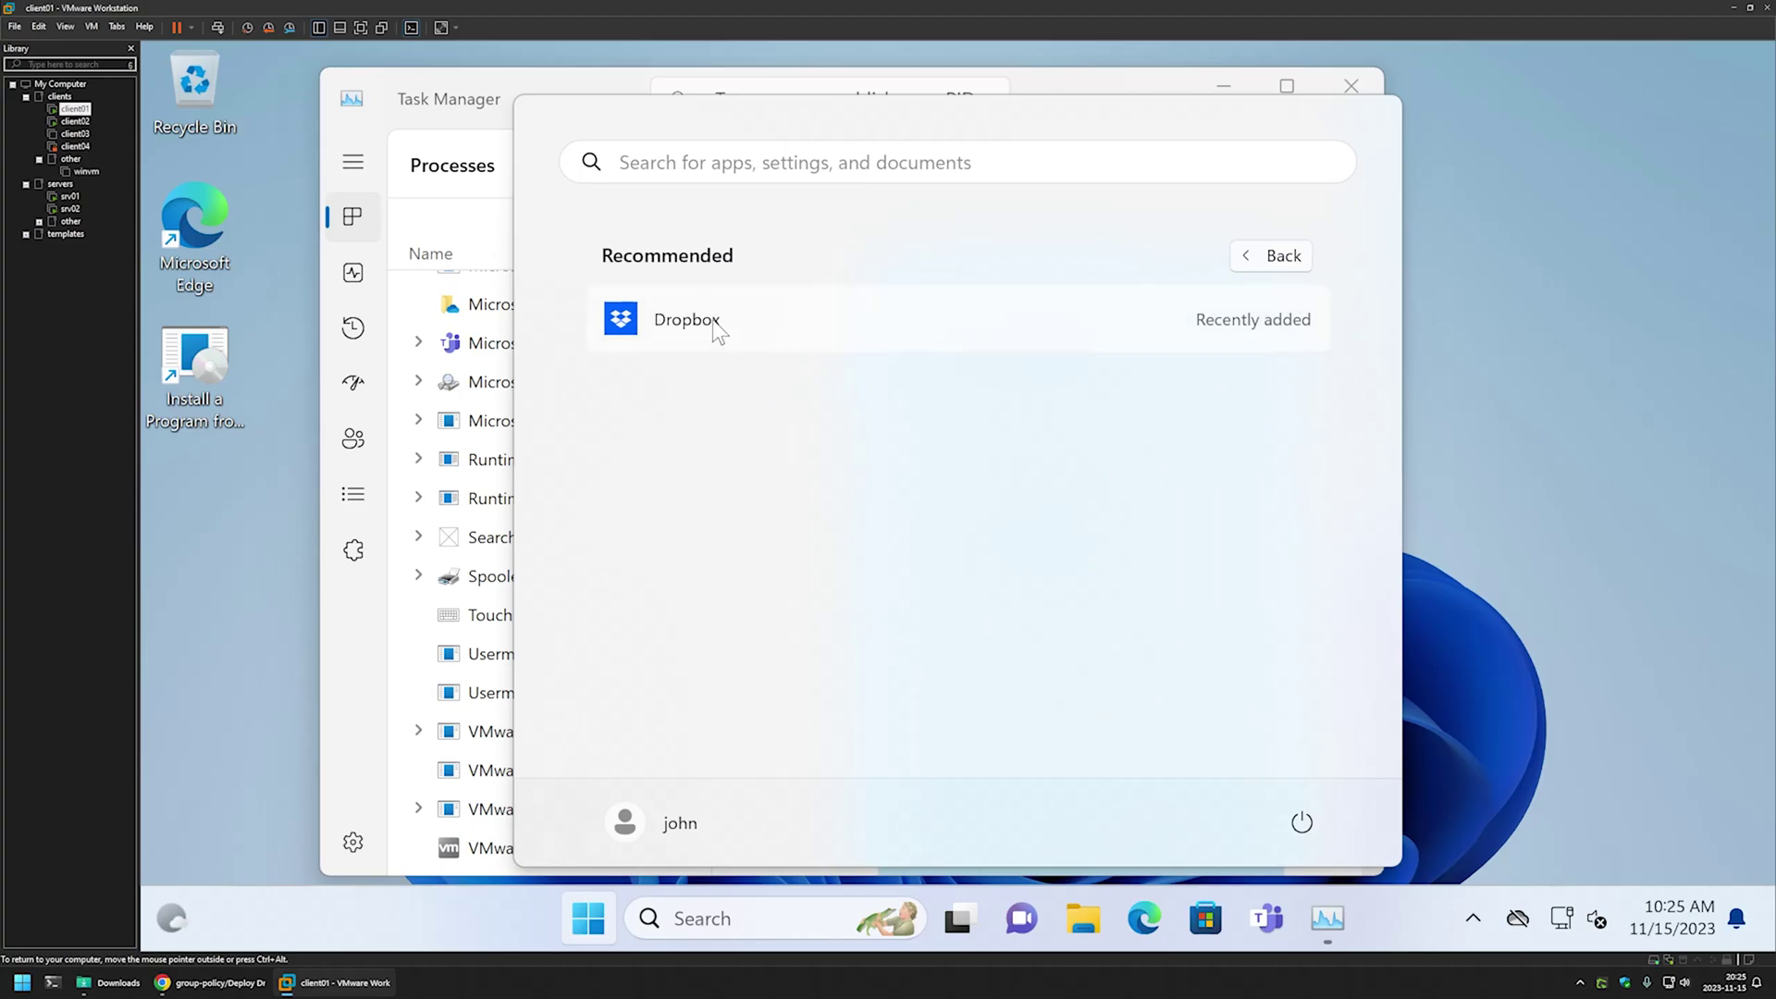
{"action": "left_click", "coordinate": [686, 319]}
{"action": "scroll", "coordinate": [1108, 471], "scroll_direction": "up", "scroll_amount": 1}
Minimize Task Manager and move the Dropbox welcome window up slightly
{"action": "left_click", "coordinate": [1229, 103]}
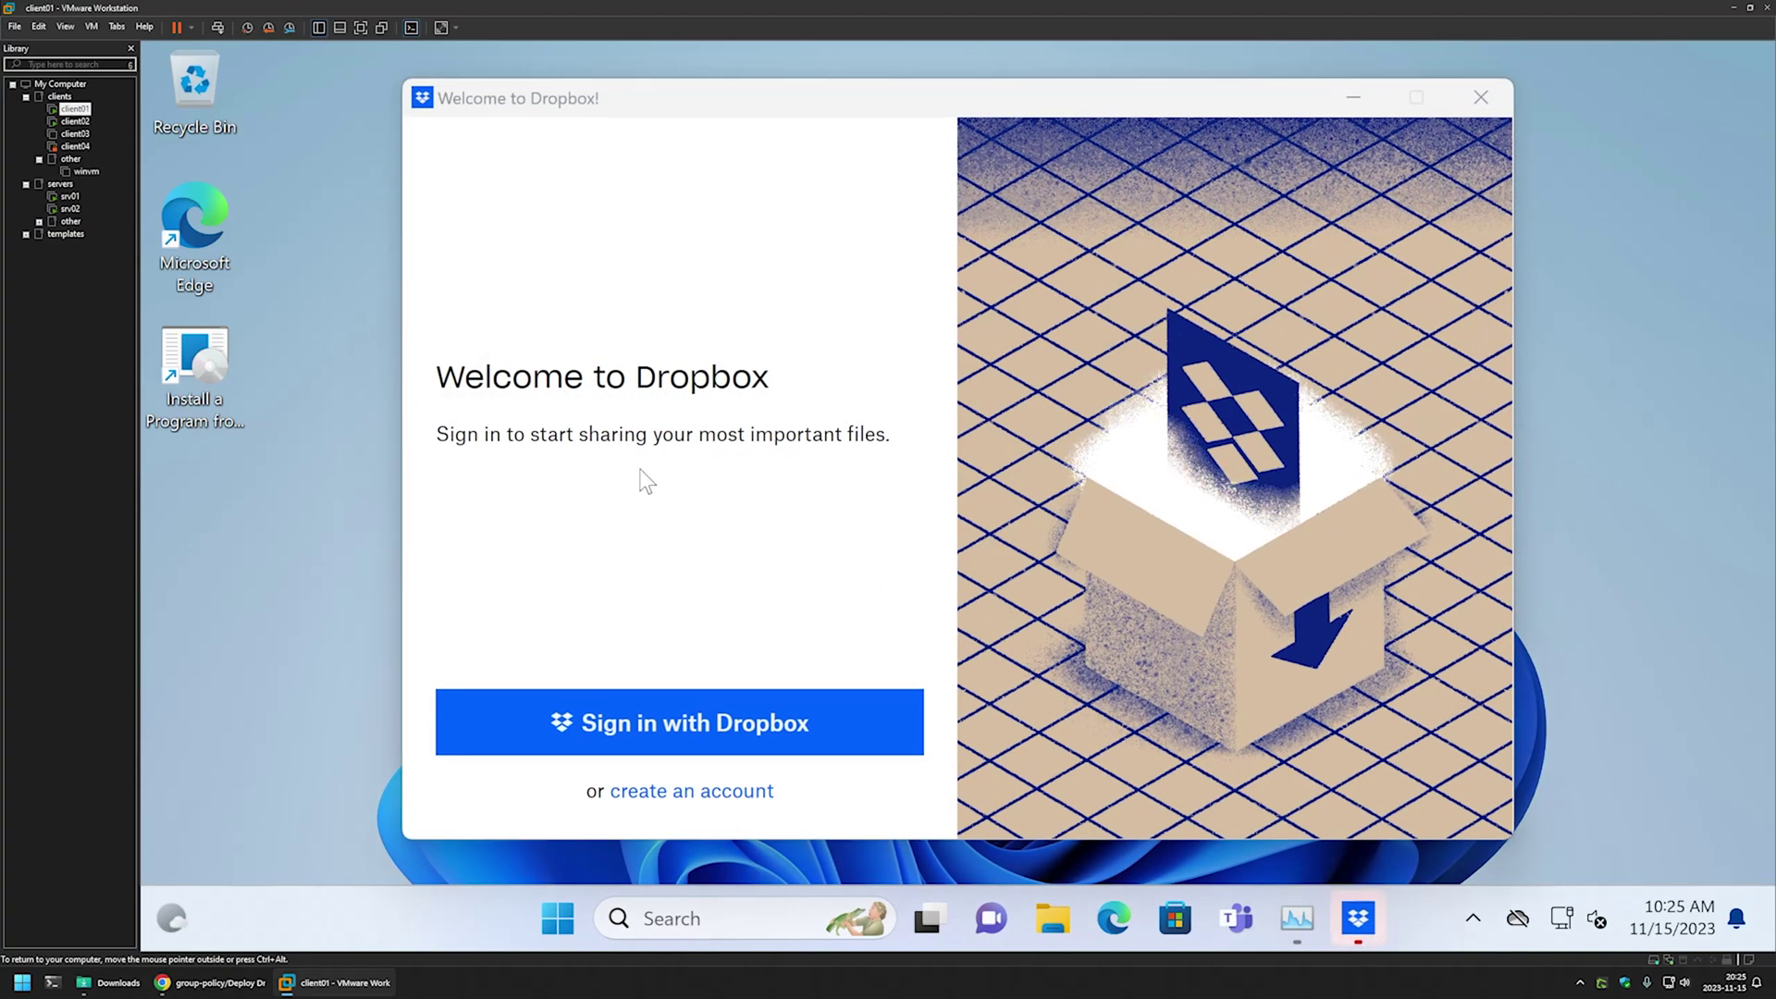
{"action": "mouse_move", "coordinate": [788, 98]}
{"action": "left_mouse_down"}
{"action": "mouse_move", "coordinate": [847, 59]}
{"action": "mouse_move", "coordinate": [784, 76]}
{"action": "left_mouse_up"}
{"action": "left_click", "coordinate": [558, 918]}
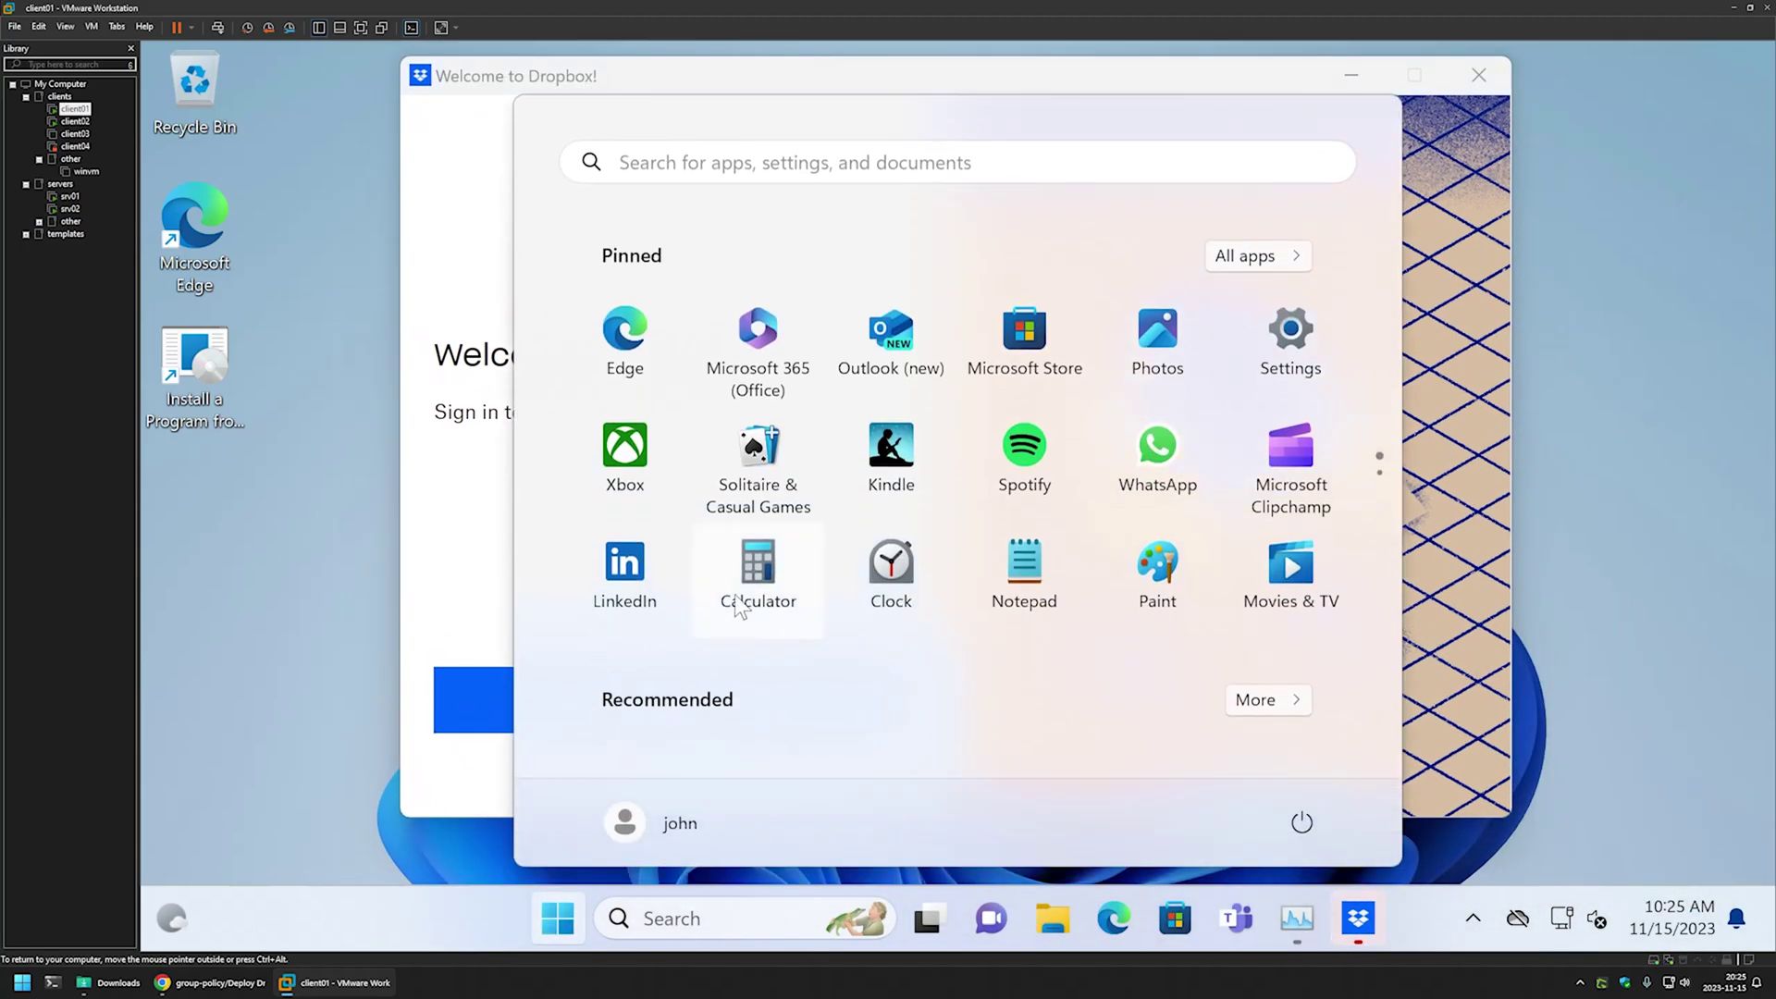
Start Task Scheduler as administrator, entering the admin account credentials in UAC
{"action": "type", "text": "task"}
{"action": "left_click", "coordinate": [990, 614]}
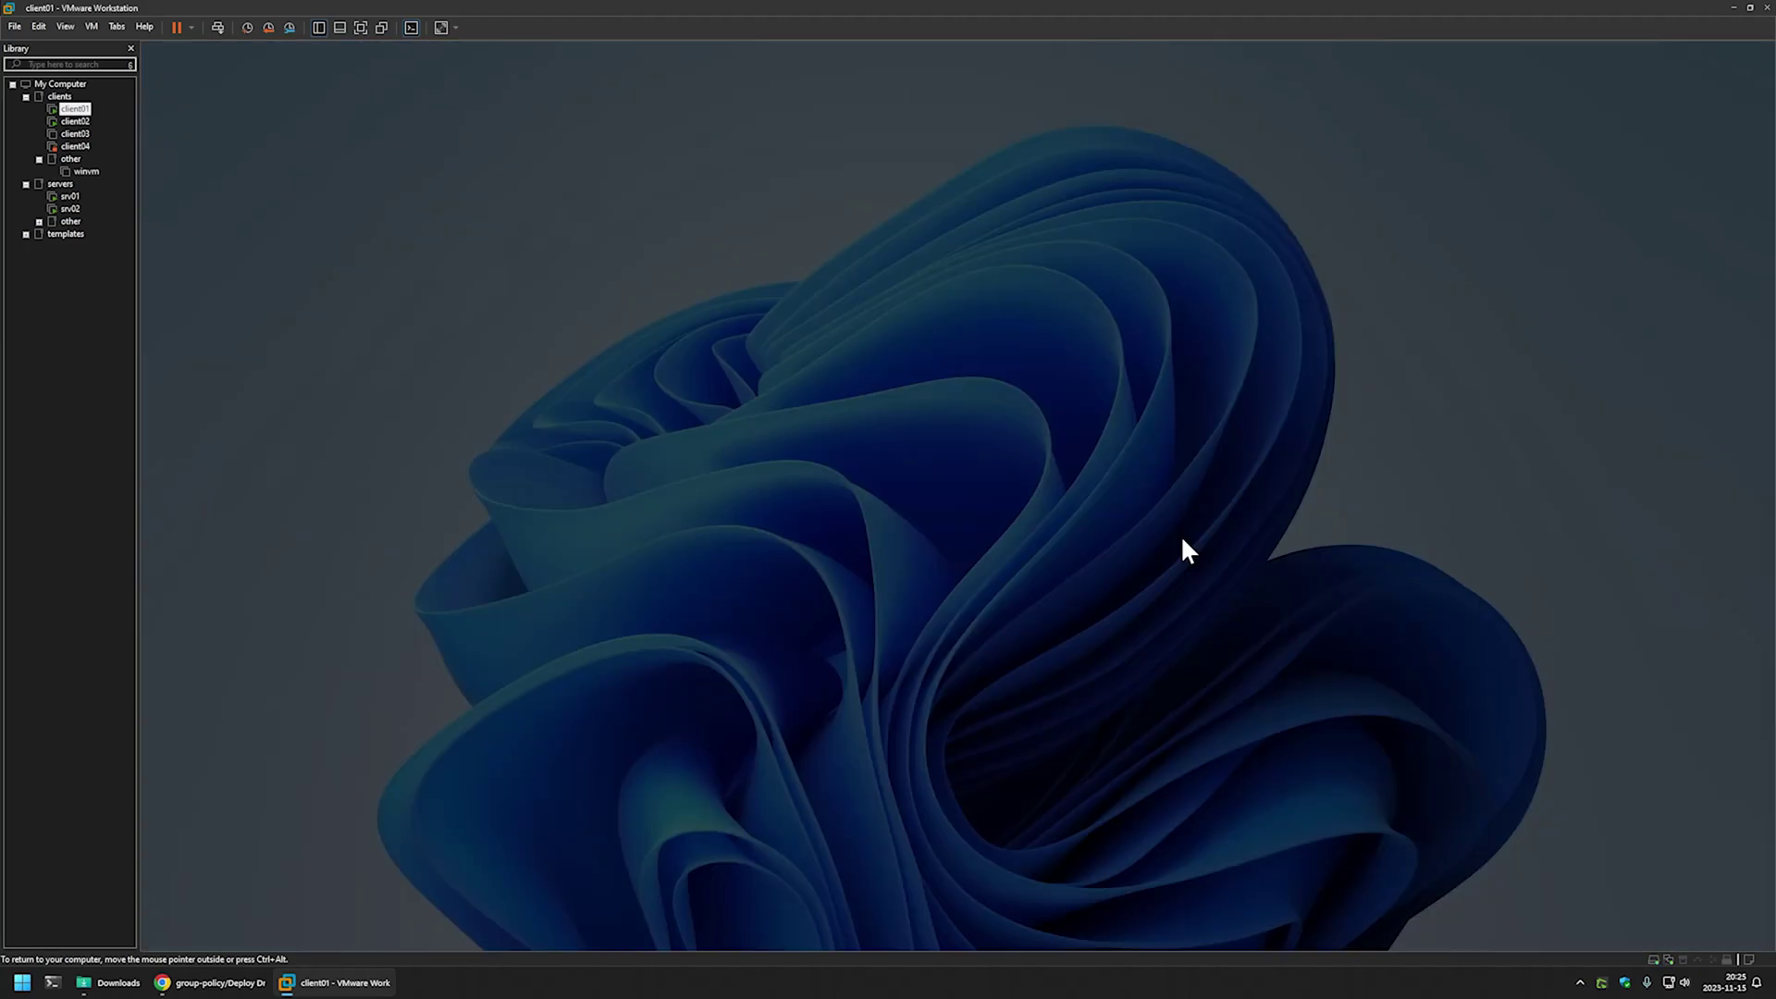
{"action": "type", "text": "admin"}
{"action": "key", "text": "Tab"}
{"action": "type", "text": "*******"}
{"action": "key", "text": "Return"}
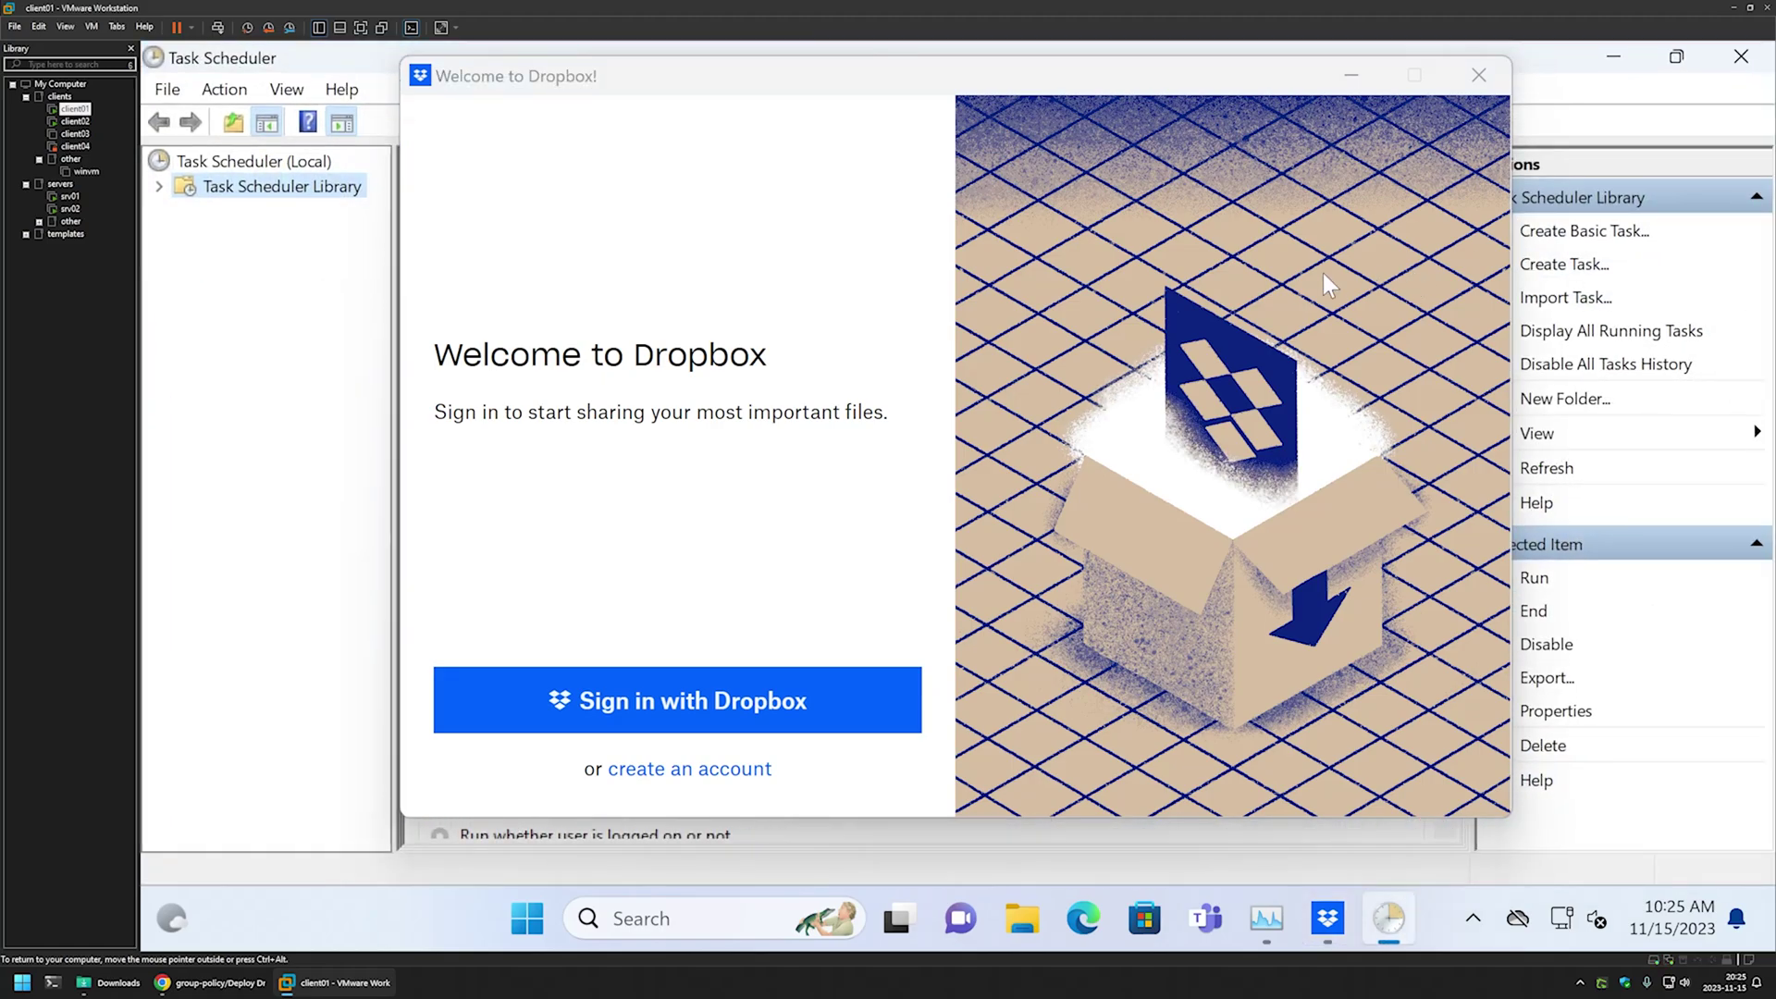
Minimize Dropbox and widen the Name column to read the Deploy dropbox task
{"action": "left_click", "coordinate": [1351, 75]}
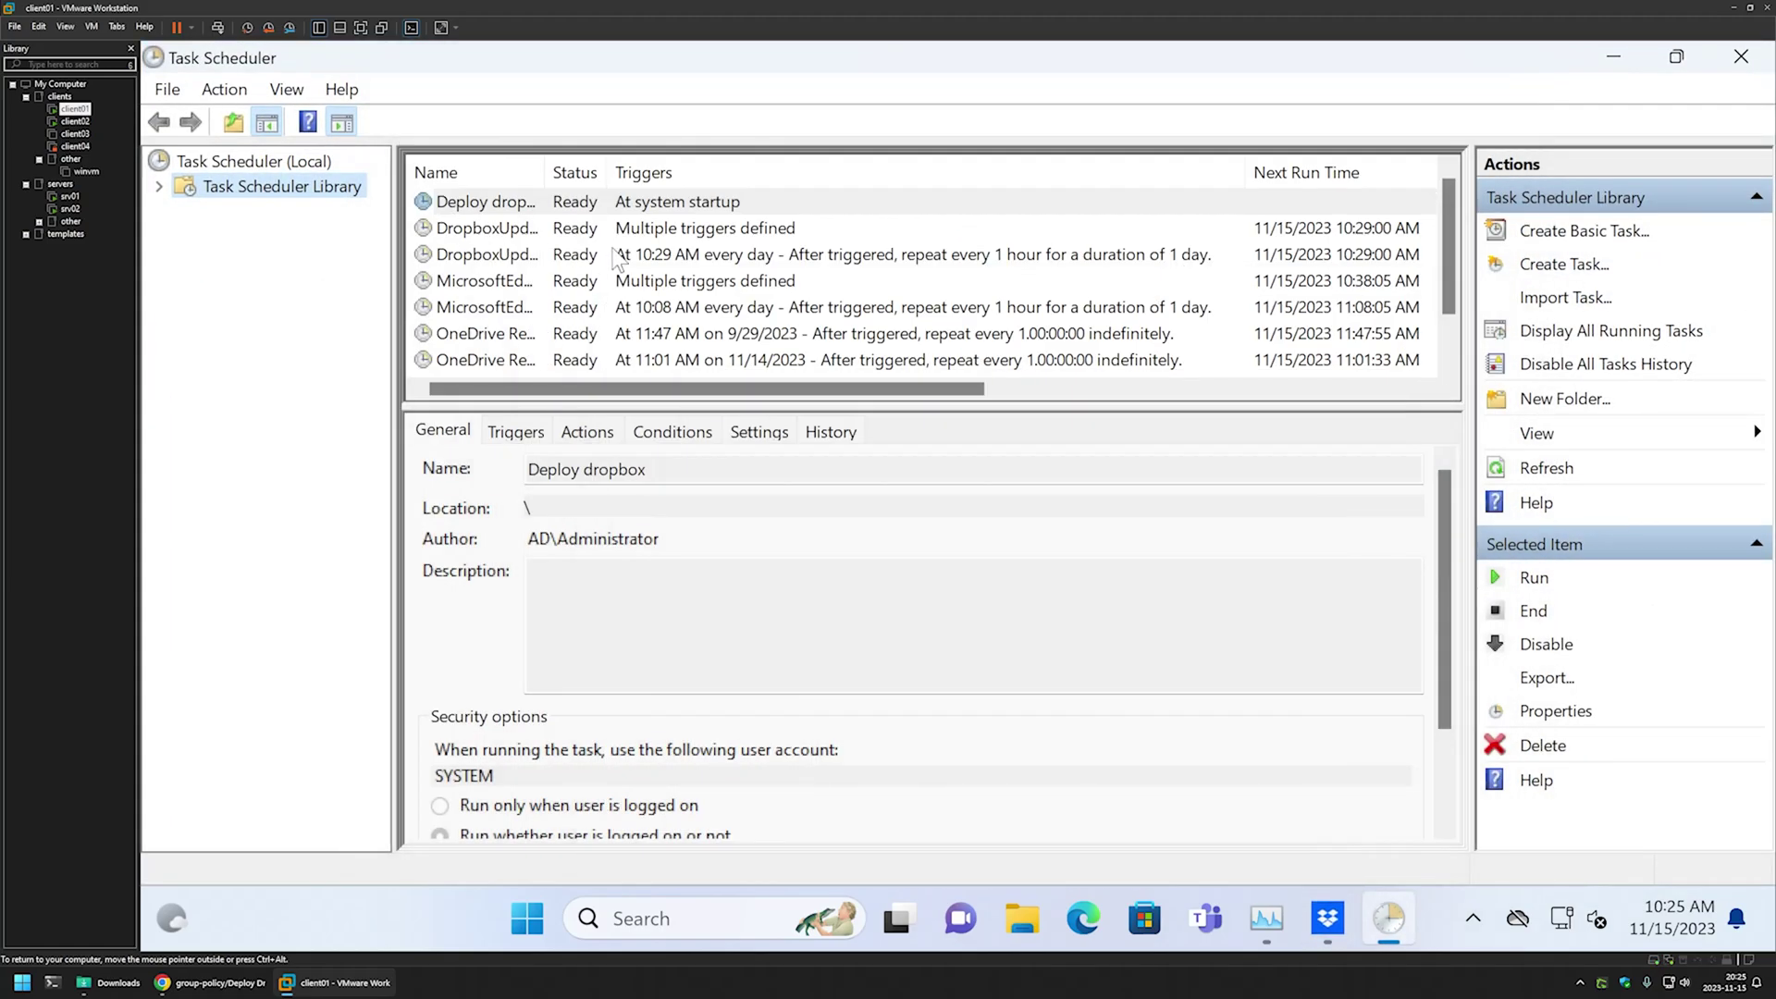
{"action": "left_click_drag", "start_coordinate": [544, 172], "coordinate": [594, 172]}
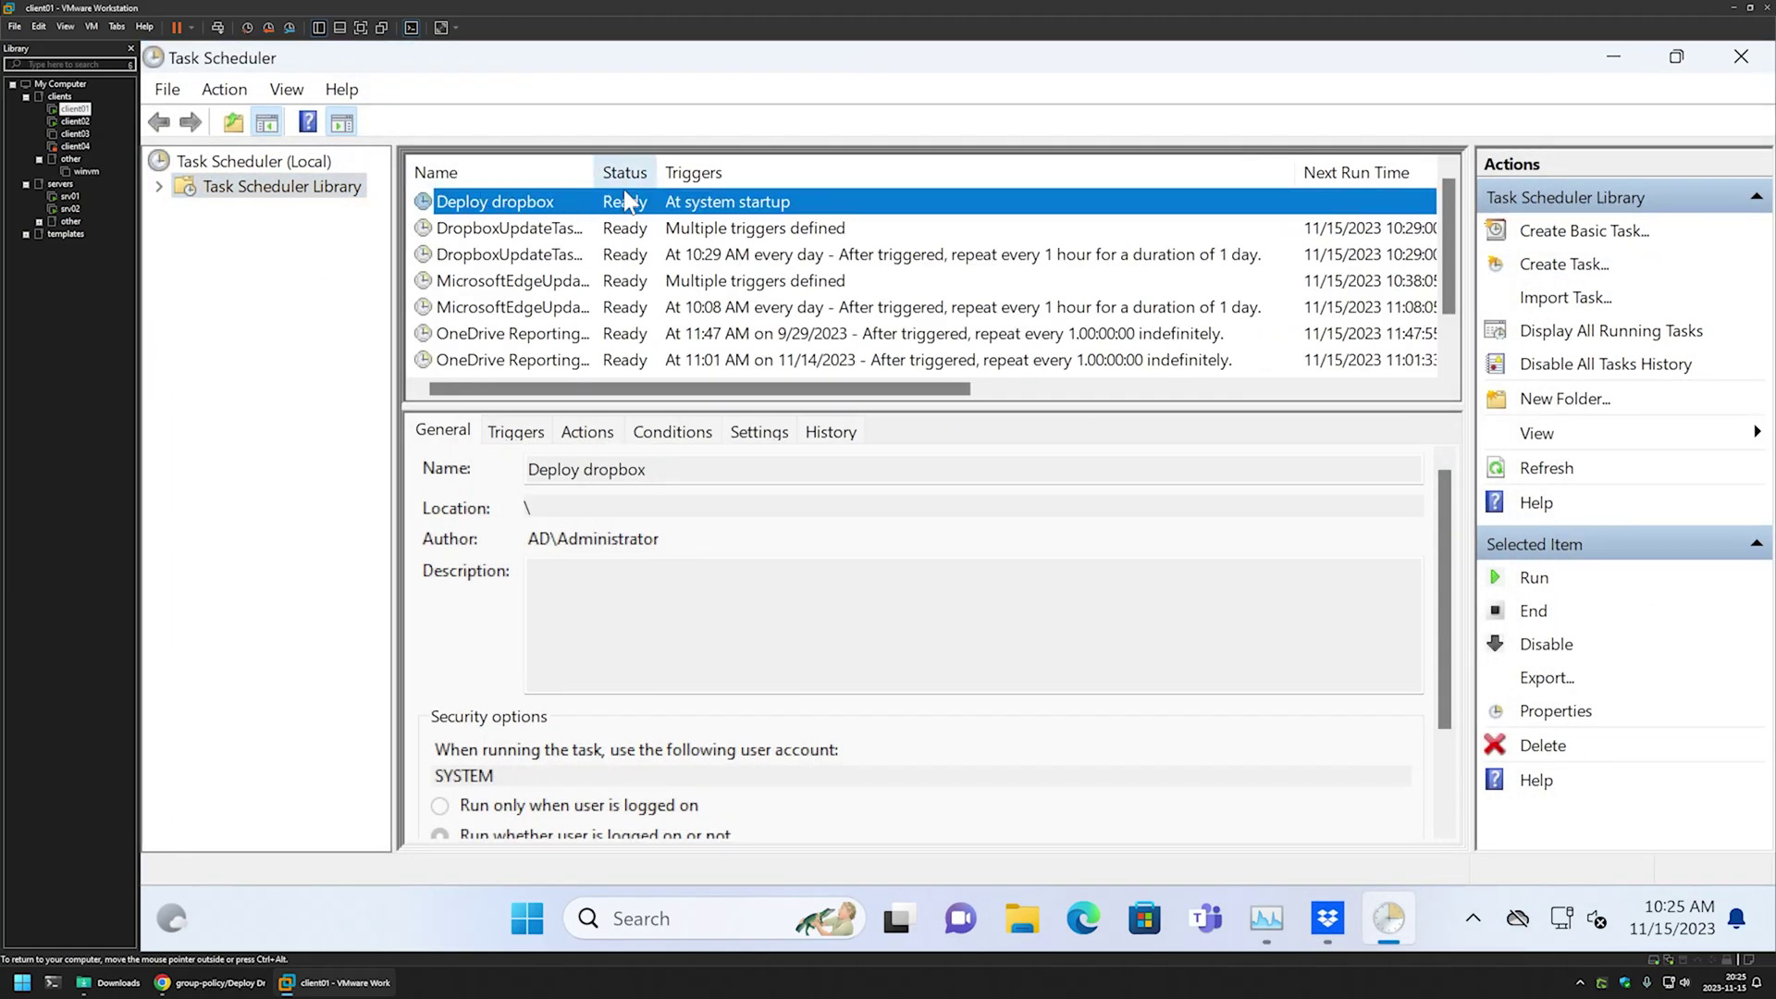
{"action": "mouse_move", "coordinate": [730, 388]}
{"action": "left_mouse_down"}
{"action": "mouse_move", "coordinate": [1163, 369]}
{"action": "mouse_move", "coordinate": [1180, 396]}
{"action": "mouse_move", "coordinate": [731, 384]}
{"action": "left_mouse_up"}
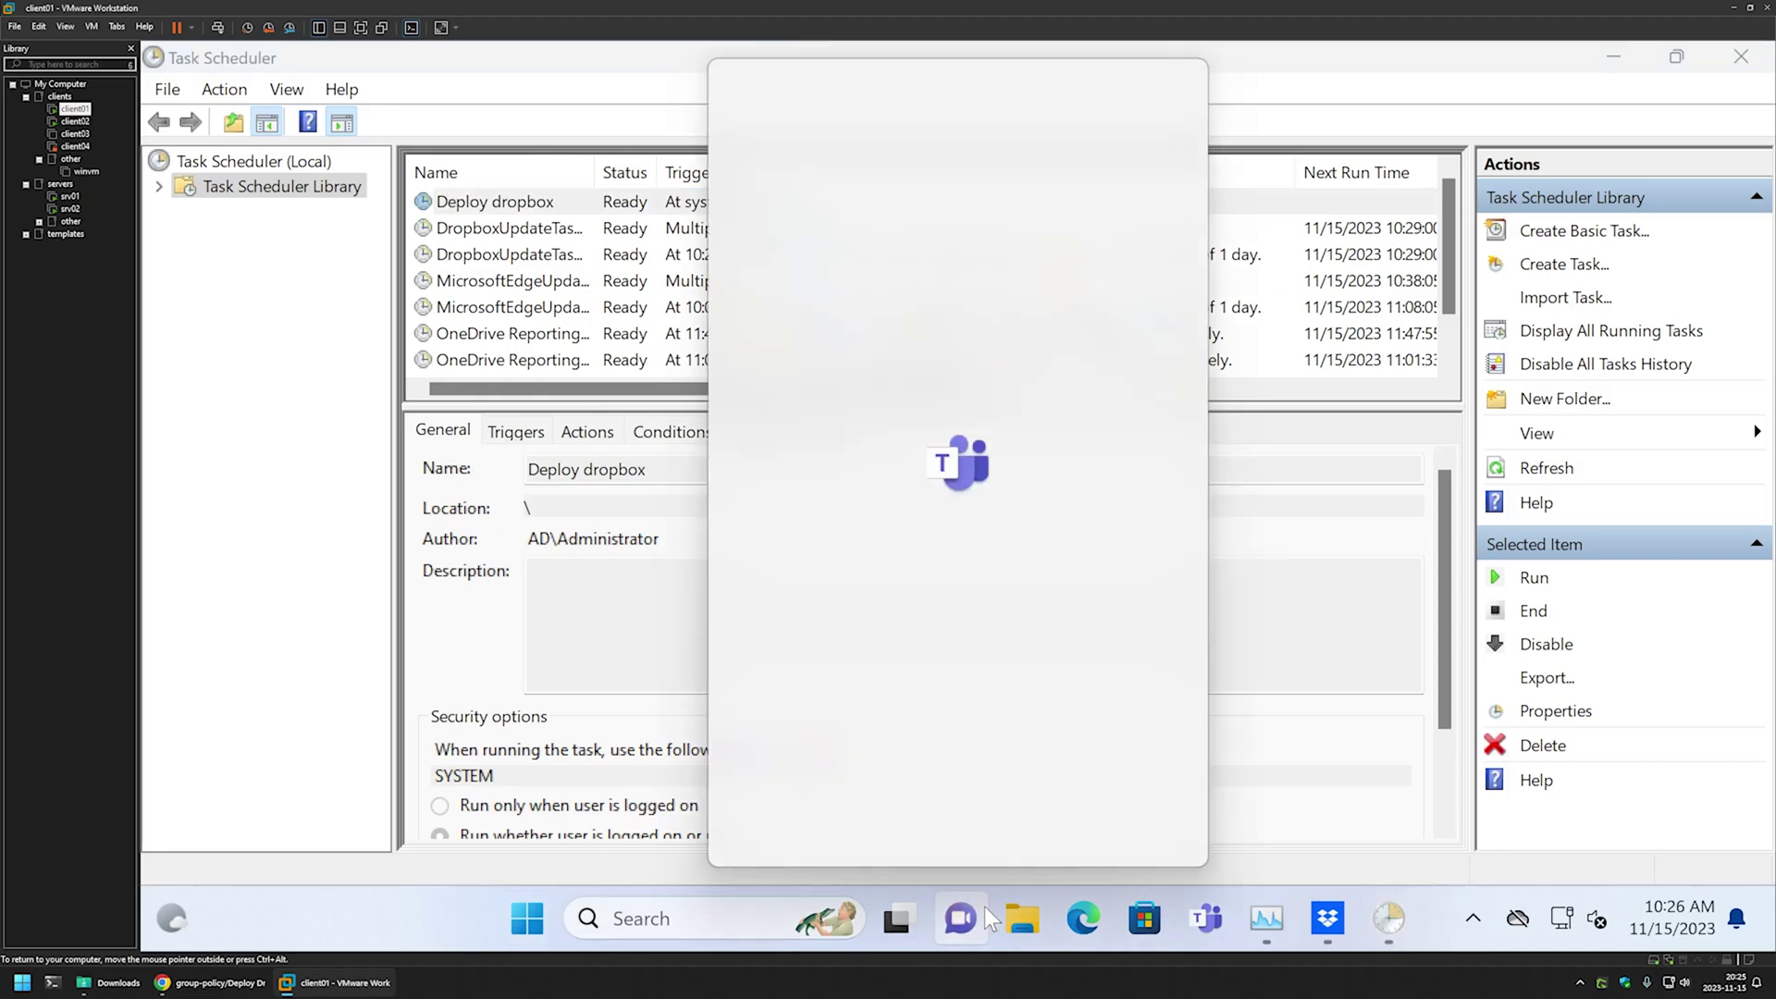
{"action": "left_click", "coordinate": [1012, 915]}
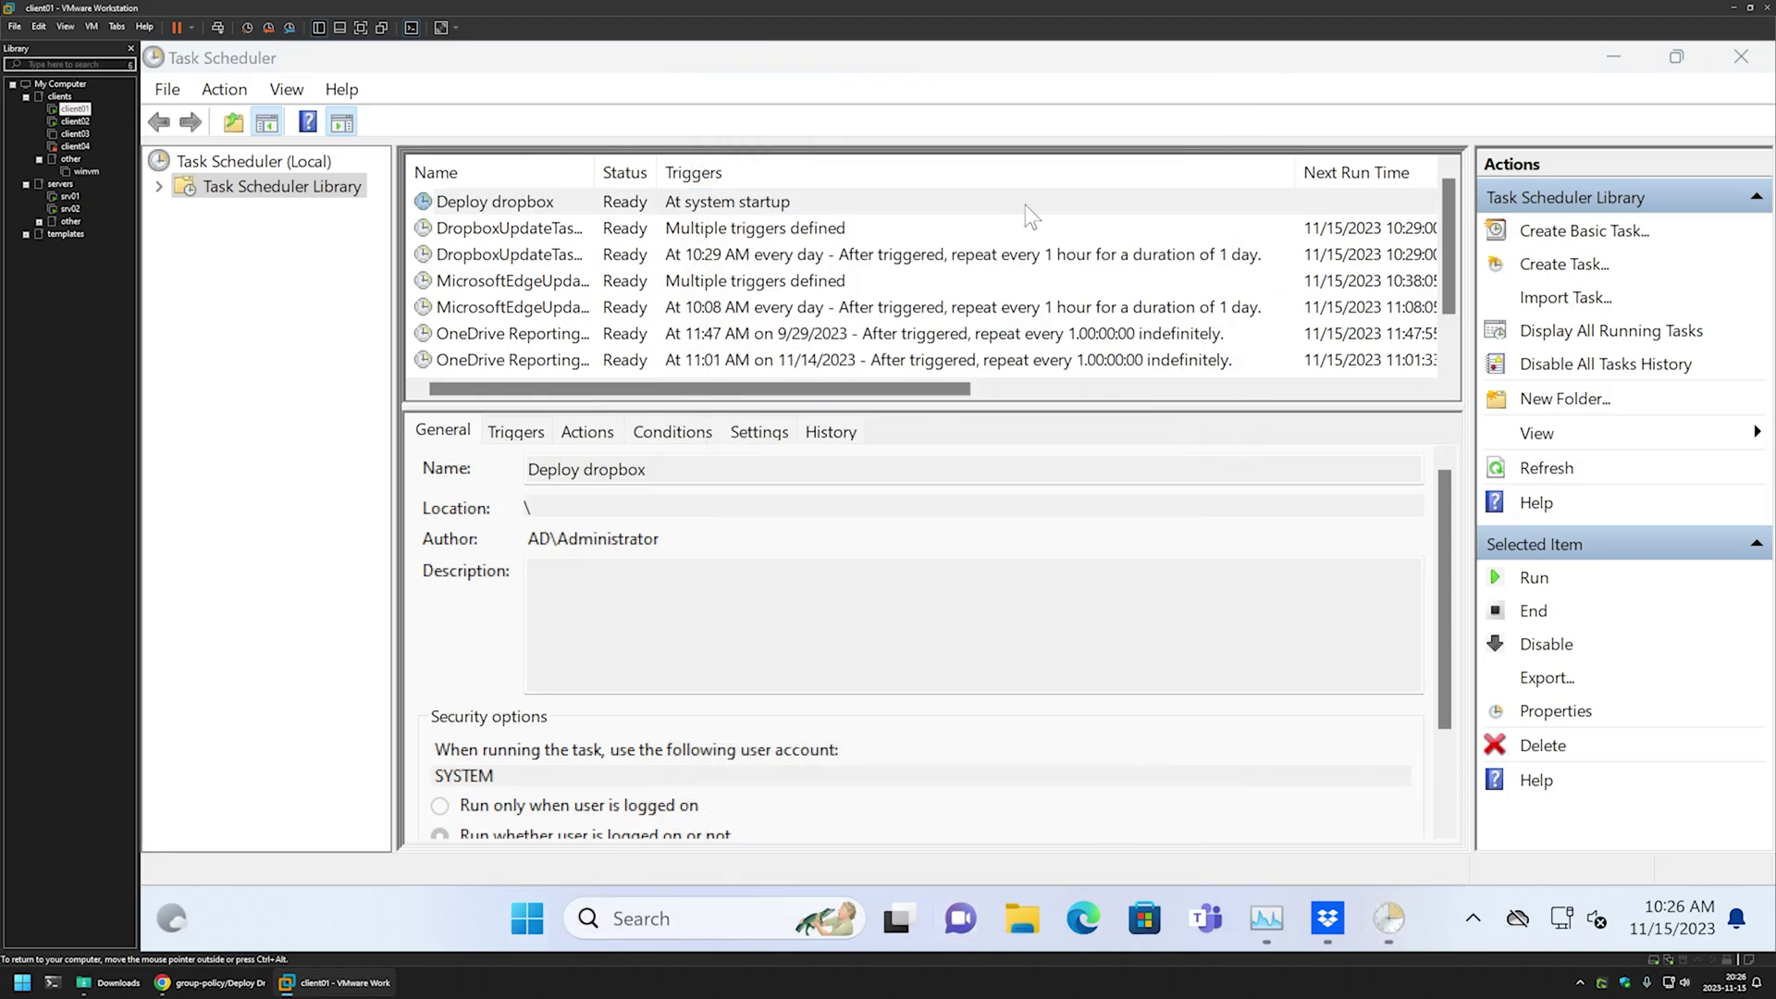
Navigate File Explorer to C:\ProgramData via the address bar
{"action": "left_click", "coordinate": [943, 148]}
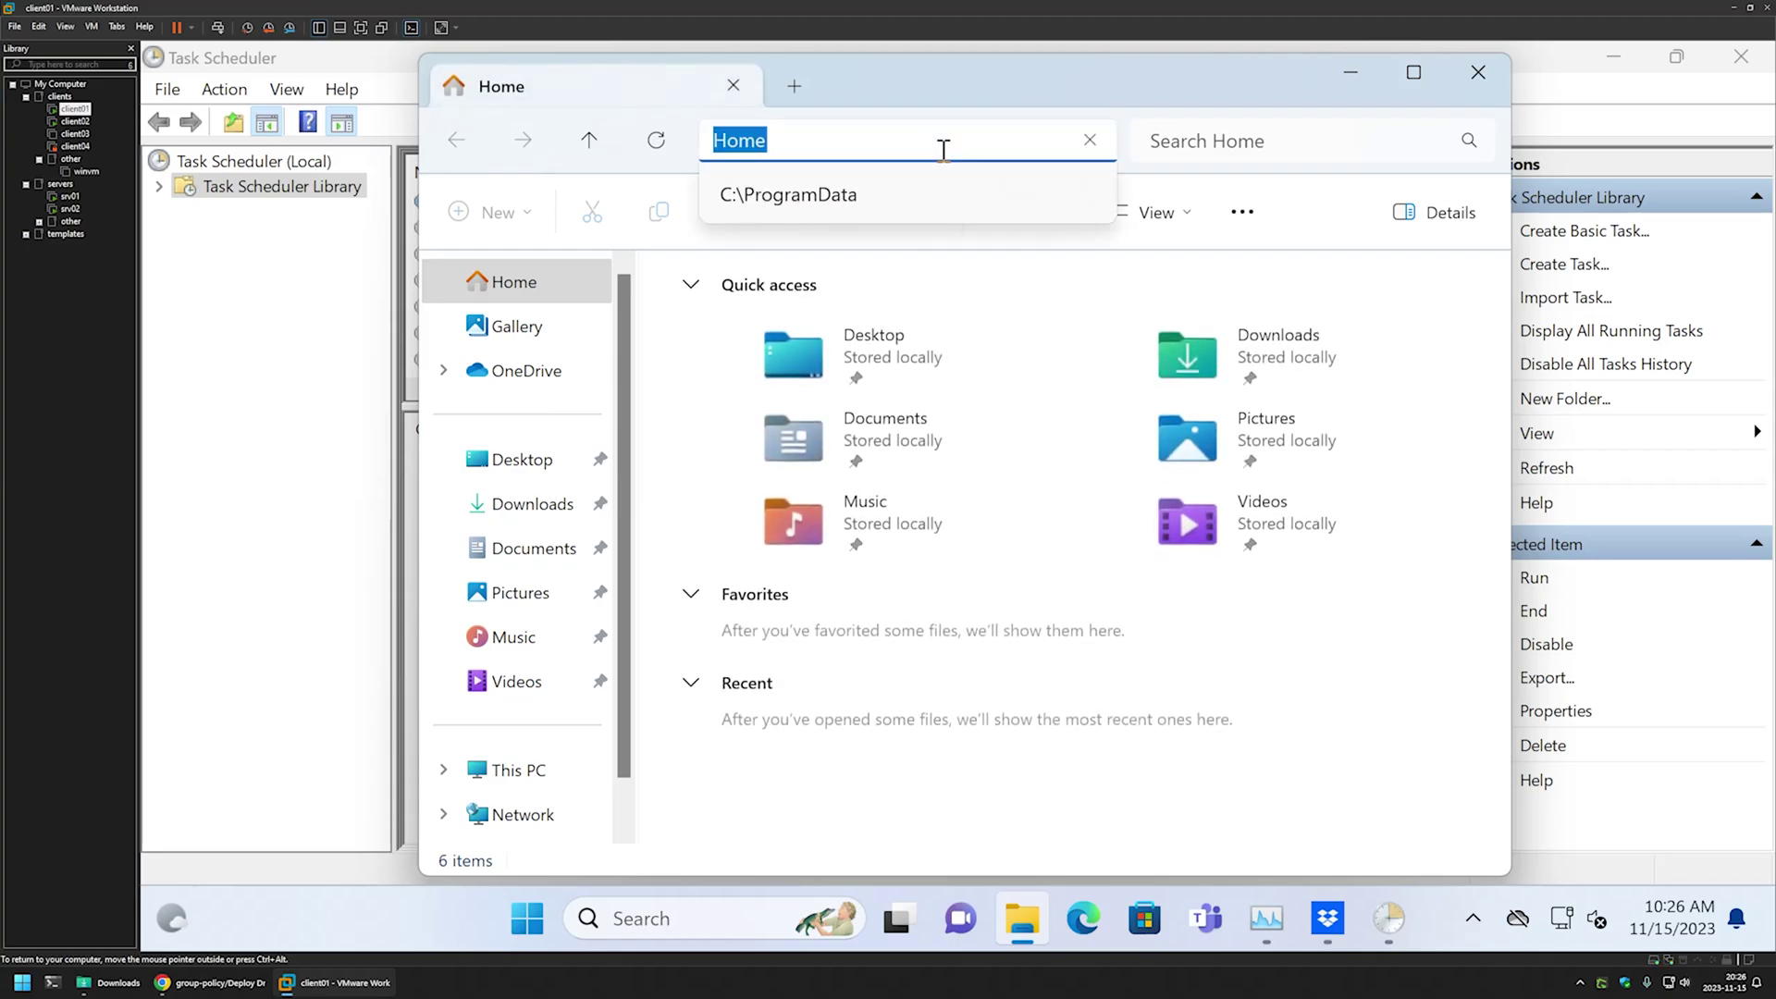
{"action": "type", "text": "c:"}
{"action": "key", "text": "Down"}
{"action": "key", "text": "Return"}
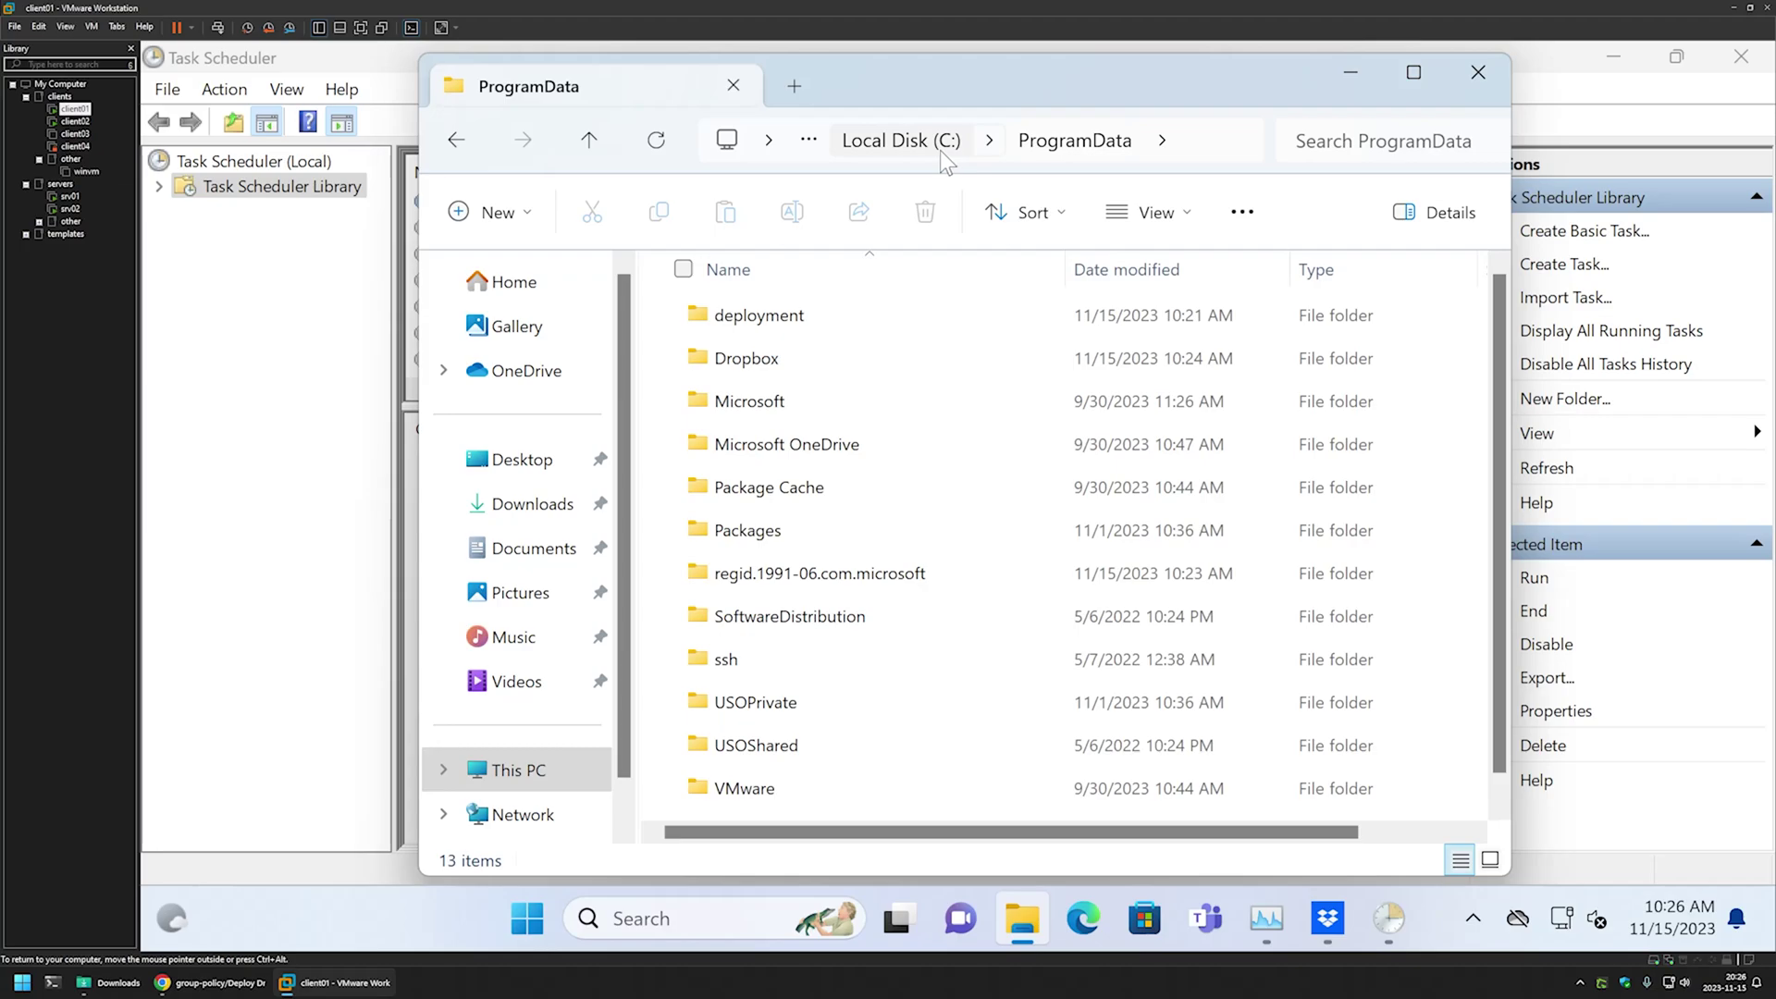
Delete the deployment folder, approving with administrator credentials
{"action": "right_click", "coordinate": [775, 319]}
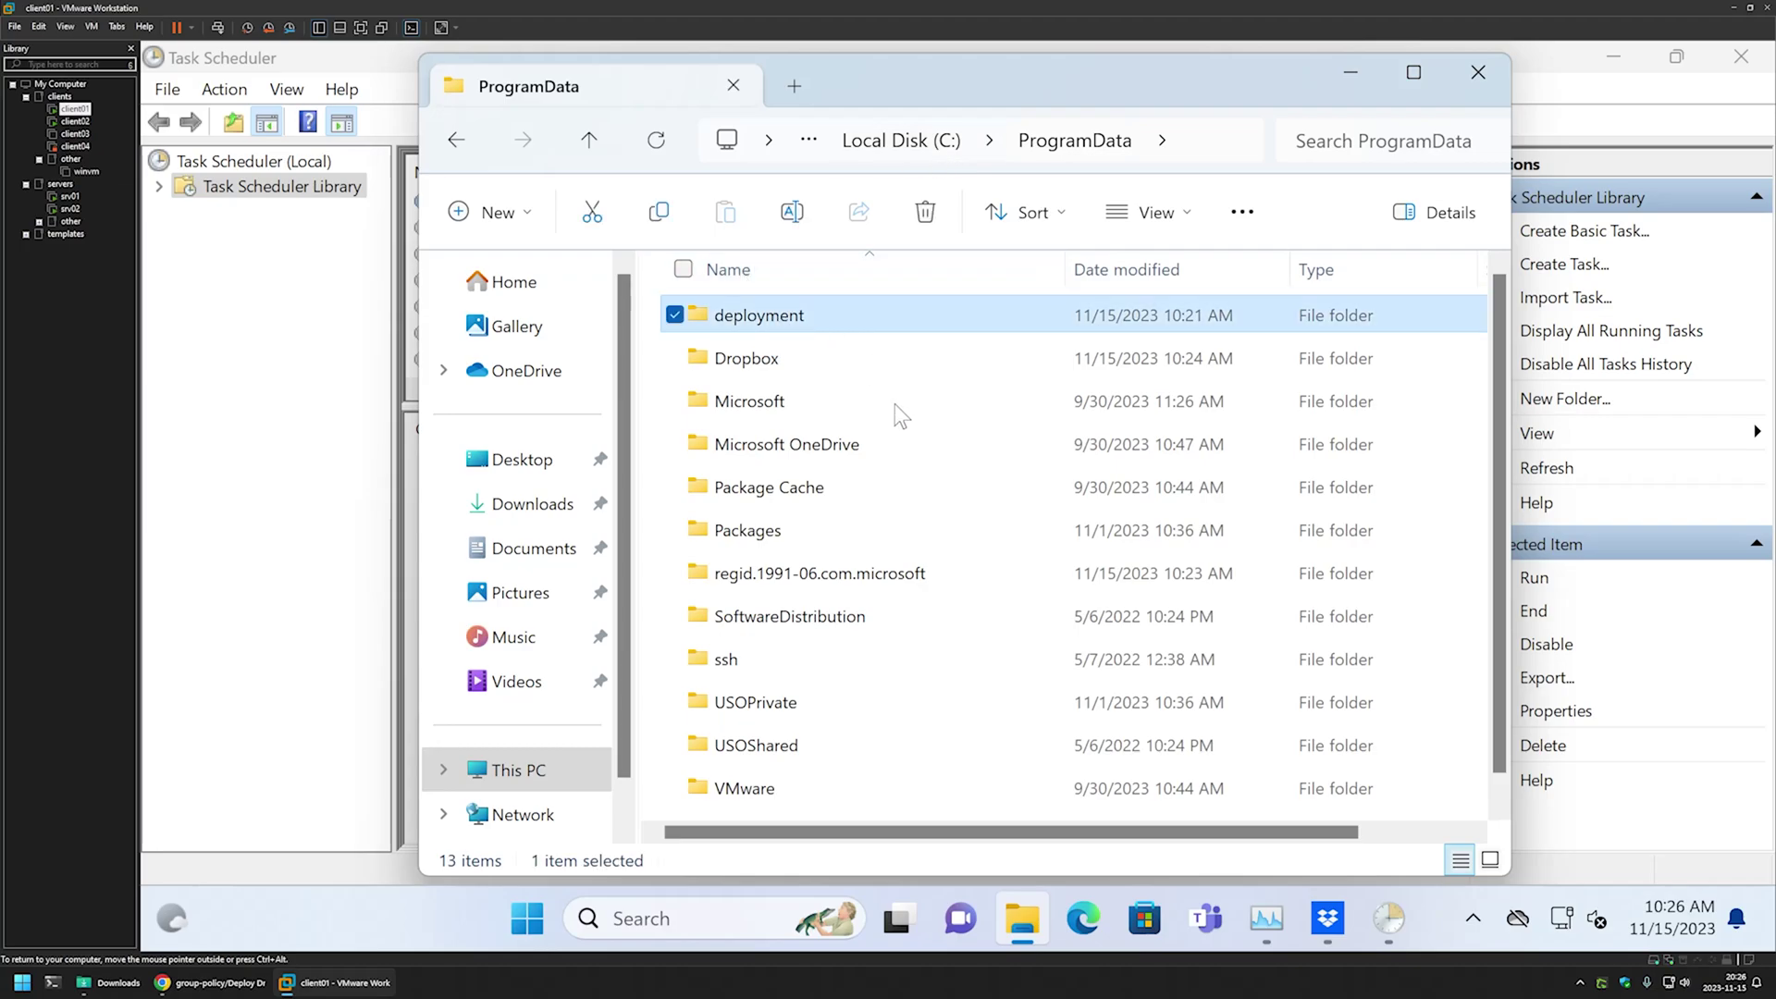
{"action": "left_click", "coordinate": [965, 272]}
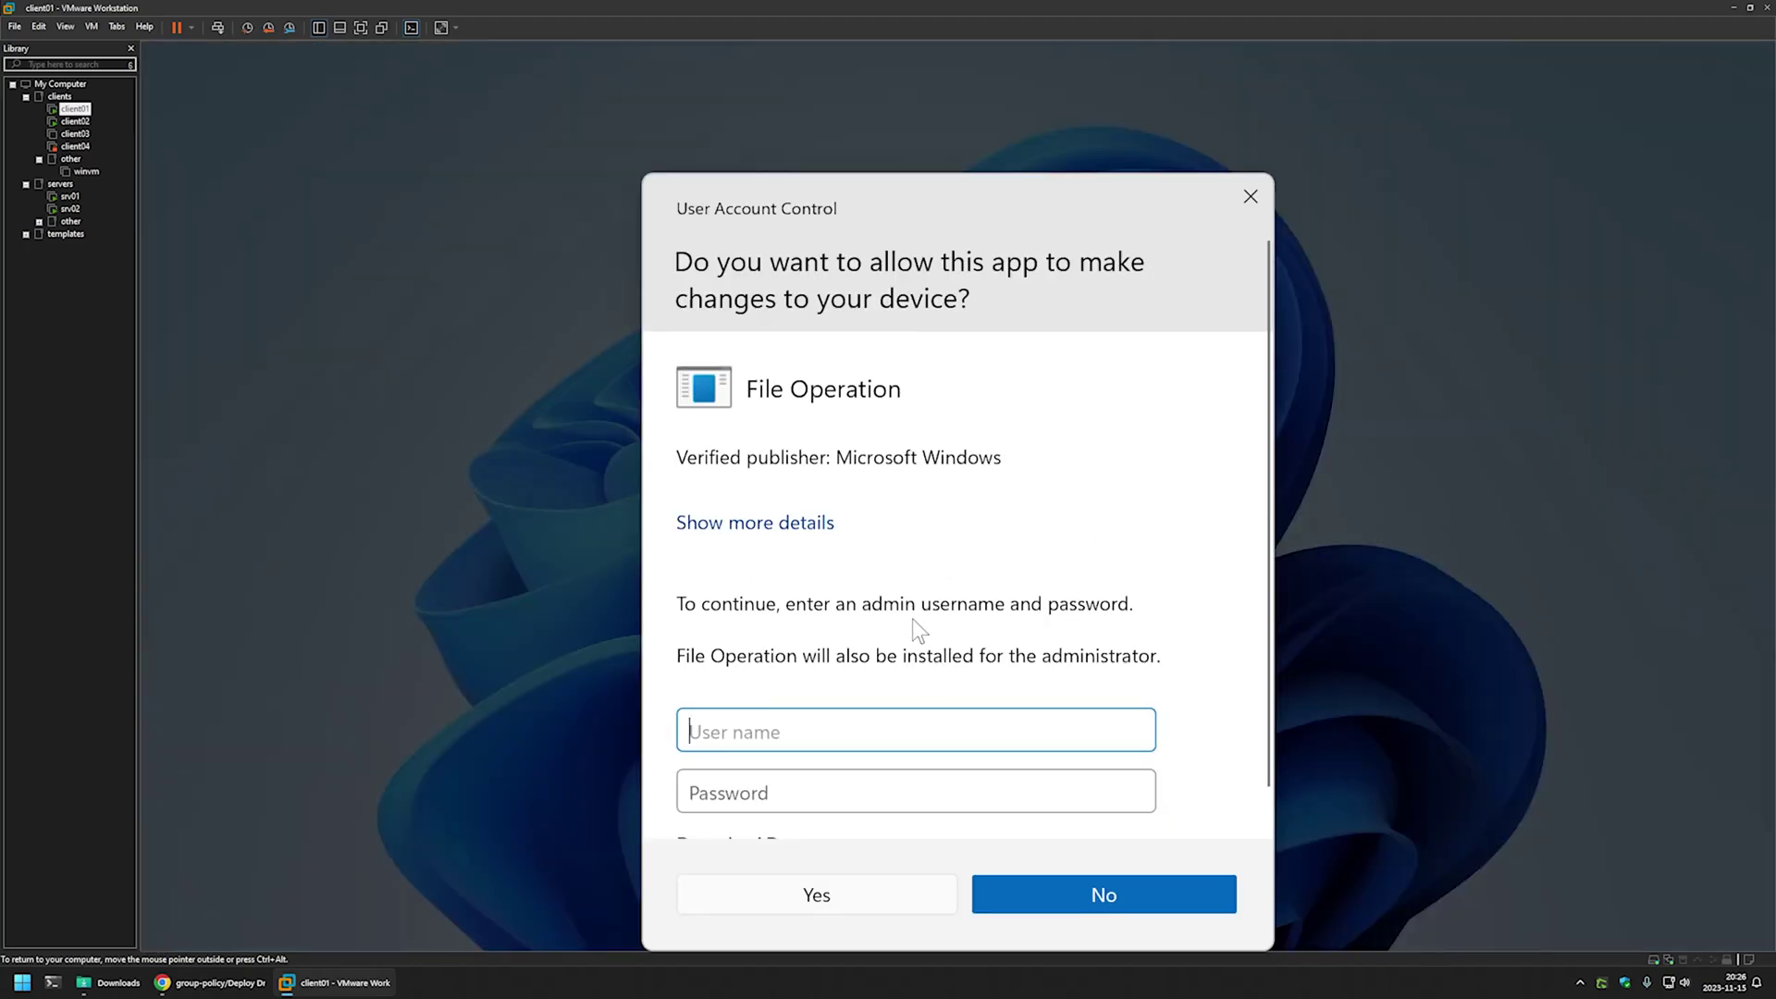
{"action": "type", "text": "admin"}
{"action": "key", "text": "Tab"}
{"action": "type", "text": "•••••••"}
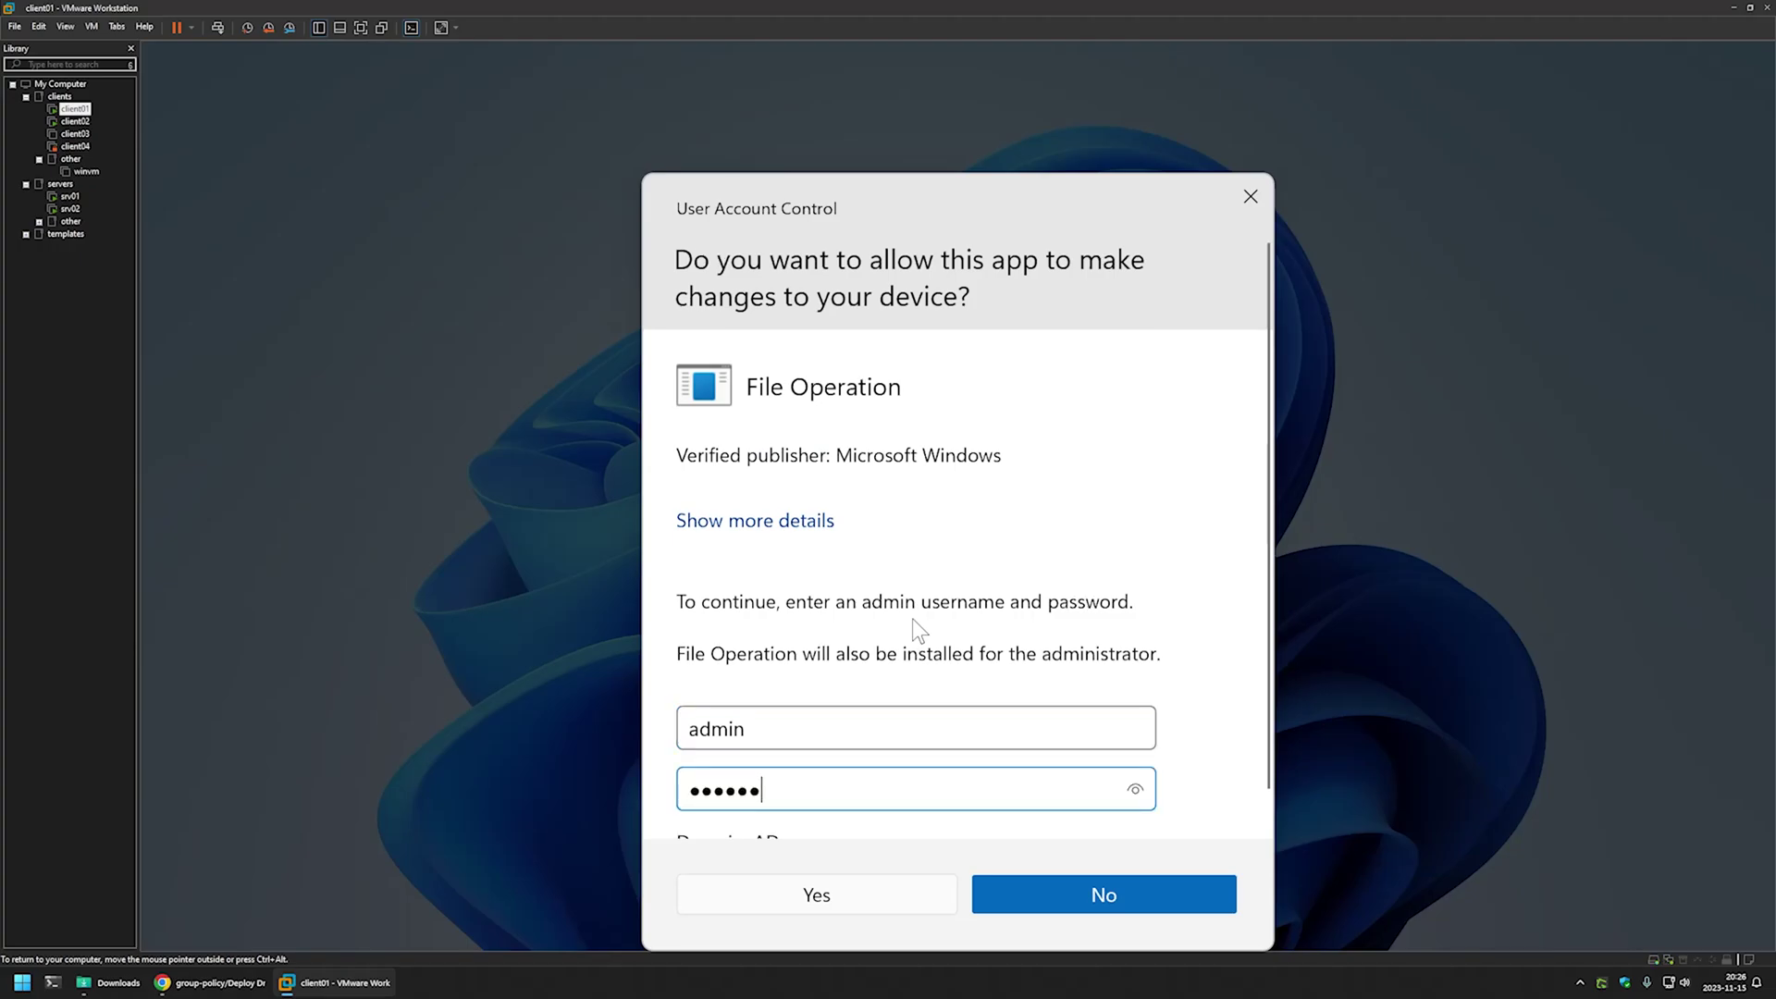
{"action": "left_click", "coordinate": [837, 881]}
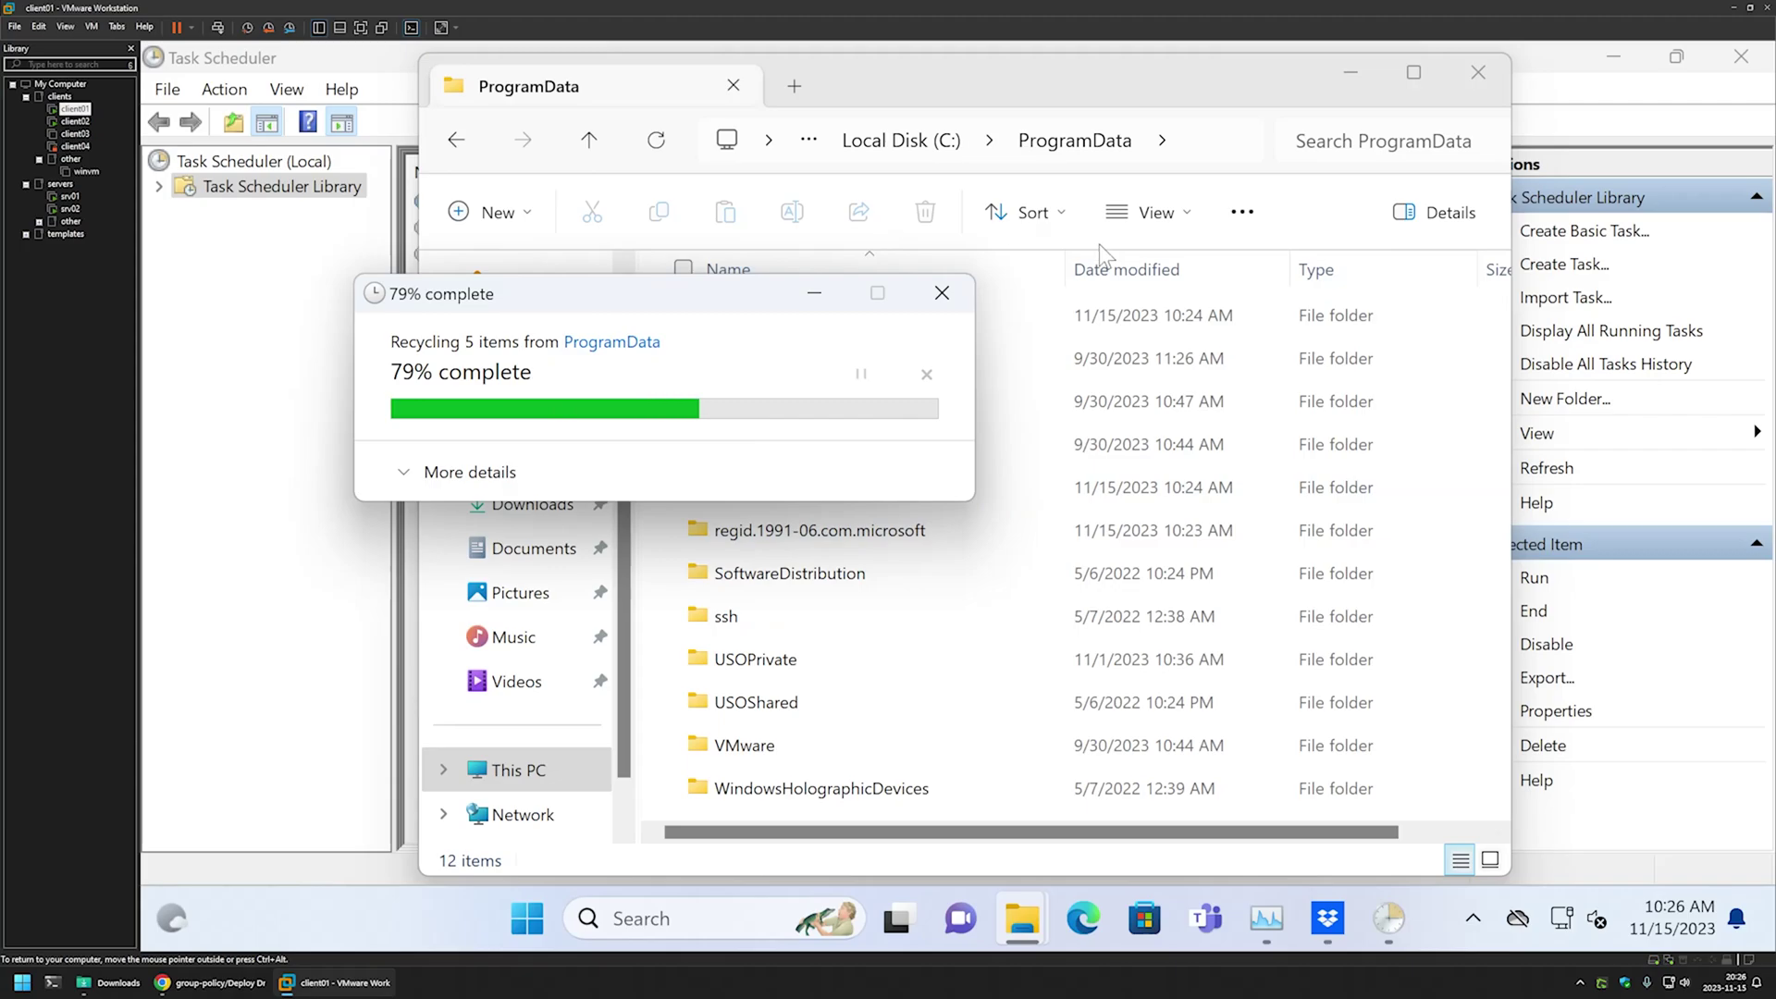
Snap Explorer to the right half and Task Scheduler to the left, widening its task list
{"action": "left_click_drag", "start_coordinate": [857, 86], "coordinate": [1763, 284]}
{"action": "left_click", "coordinate": [740, 185]}
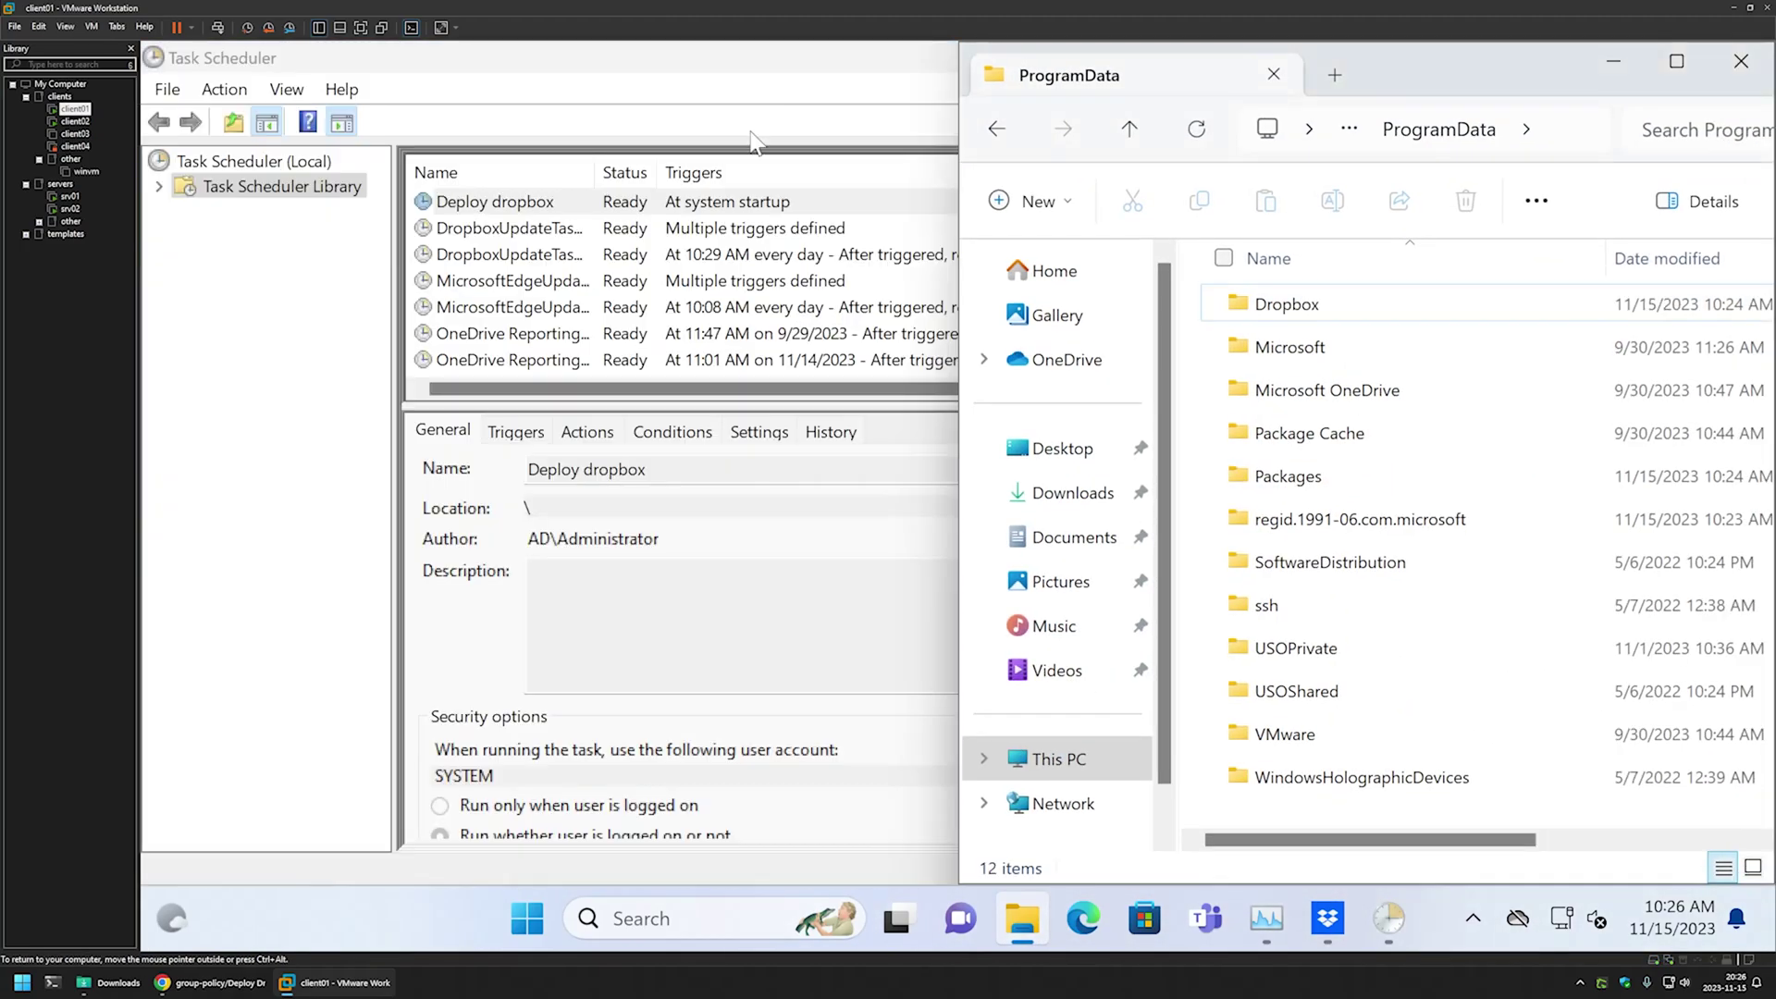
{"action": "left_click_drag", "start_coordinate": [703, 58], "coordinate": [144, 171]}
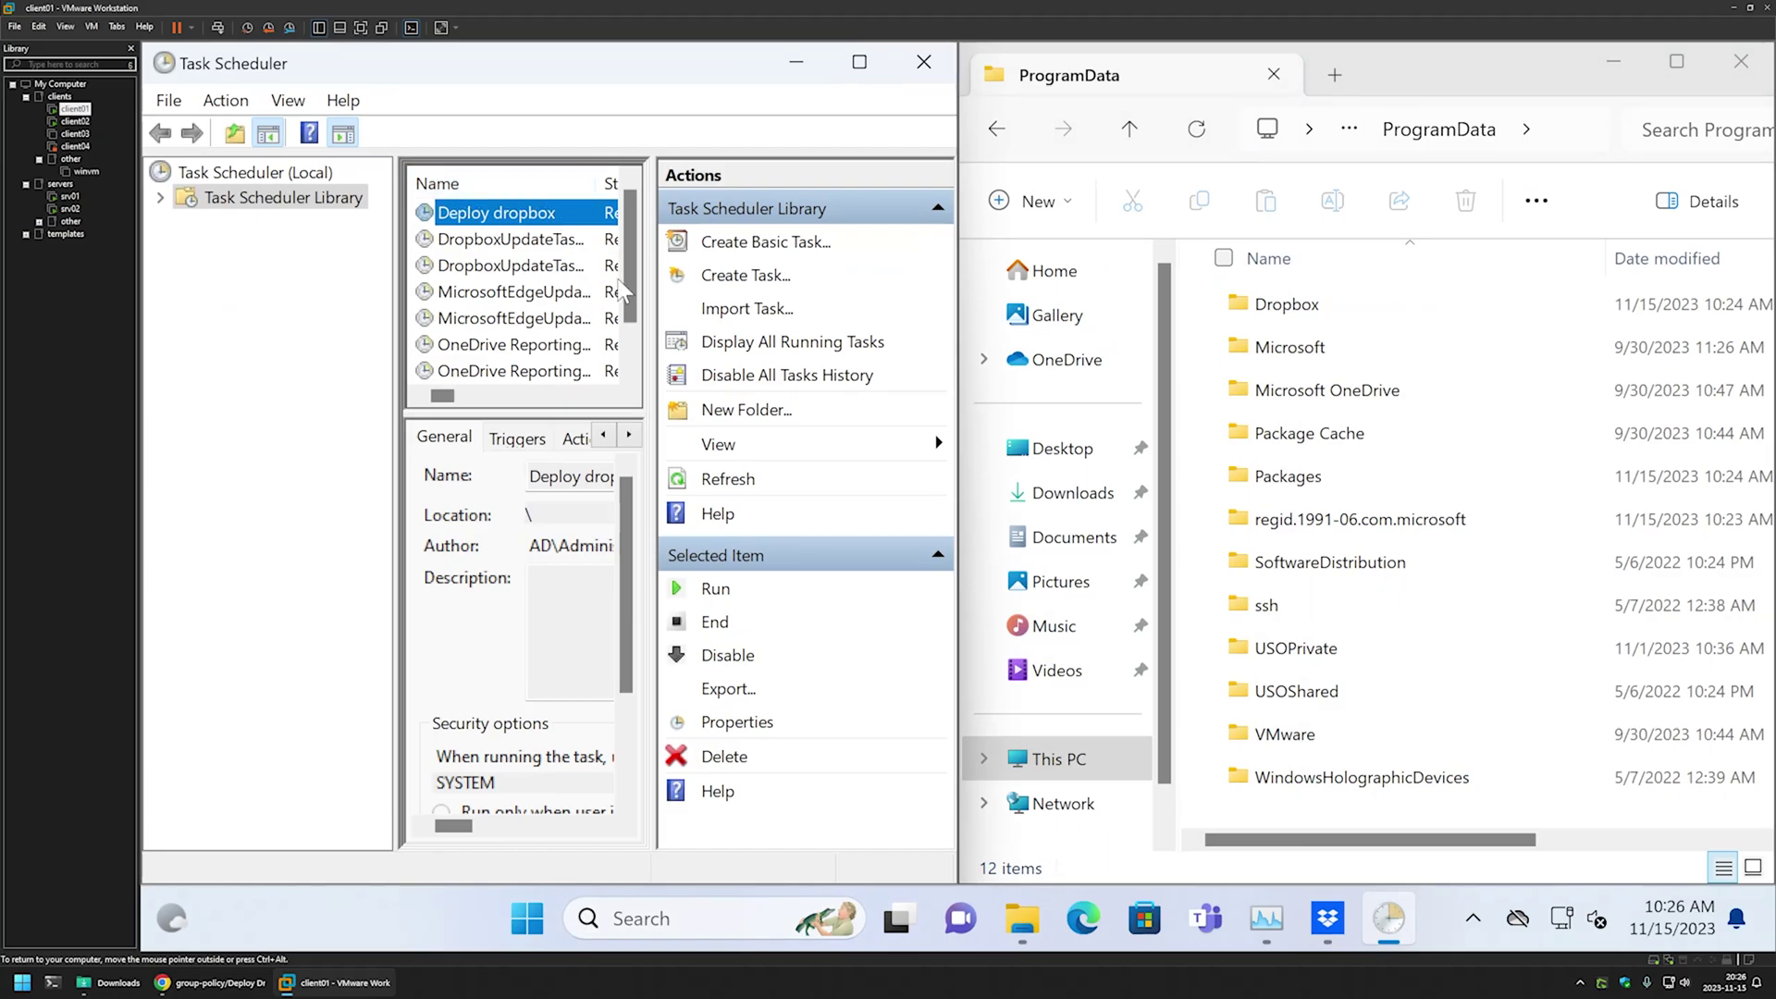
{"action": "left_click_drag", "start_coordinate": [660, 208], "coordinate": [968, 188]}
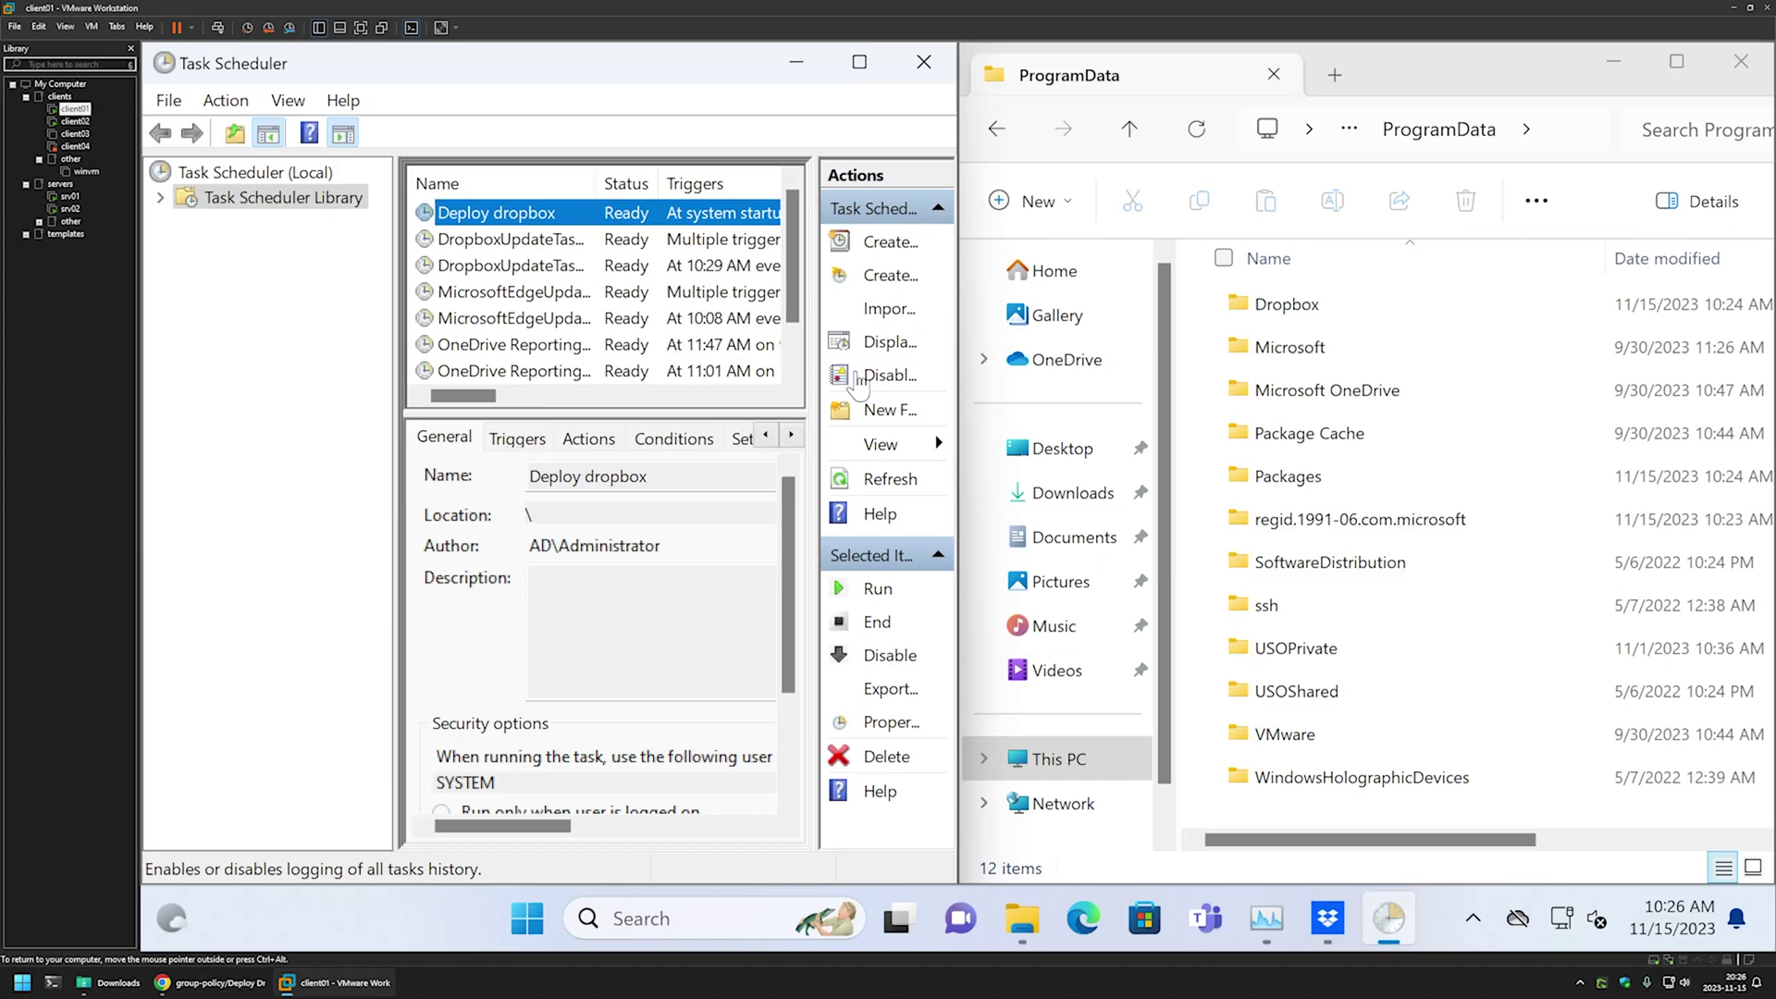
Run gpupdate in Command Prompt to refresh computer and user policy
{"action": "left_click", "coordinate": [547, 919]}
{"action": "type", "text": "cmd"}
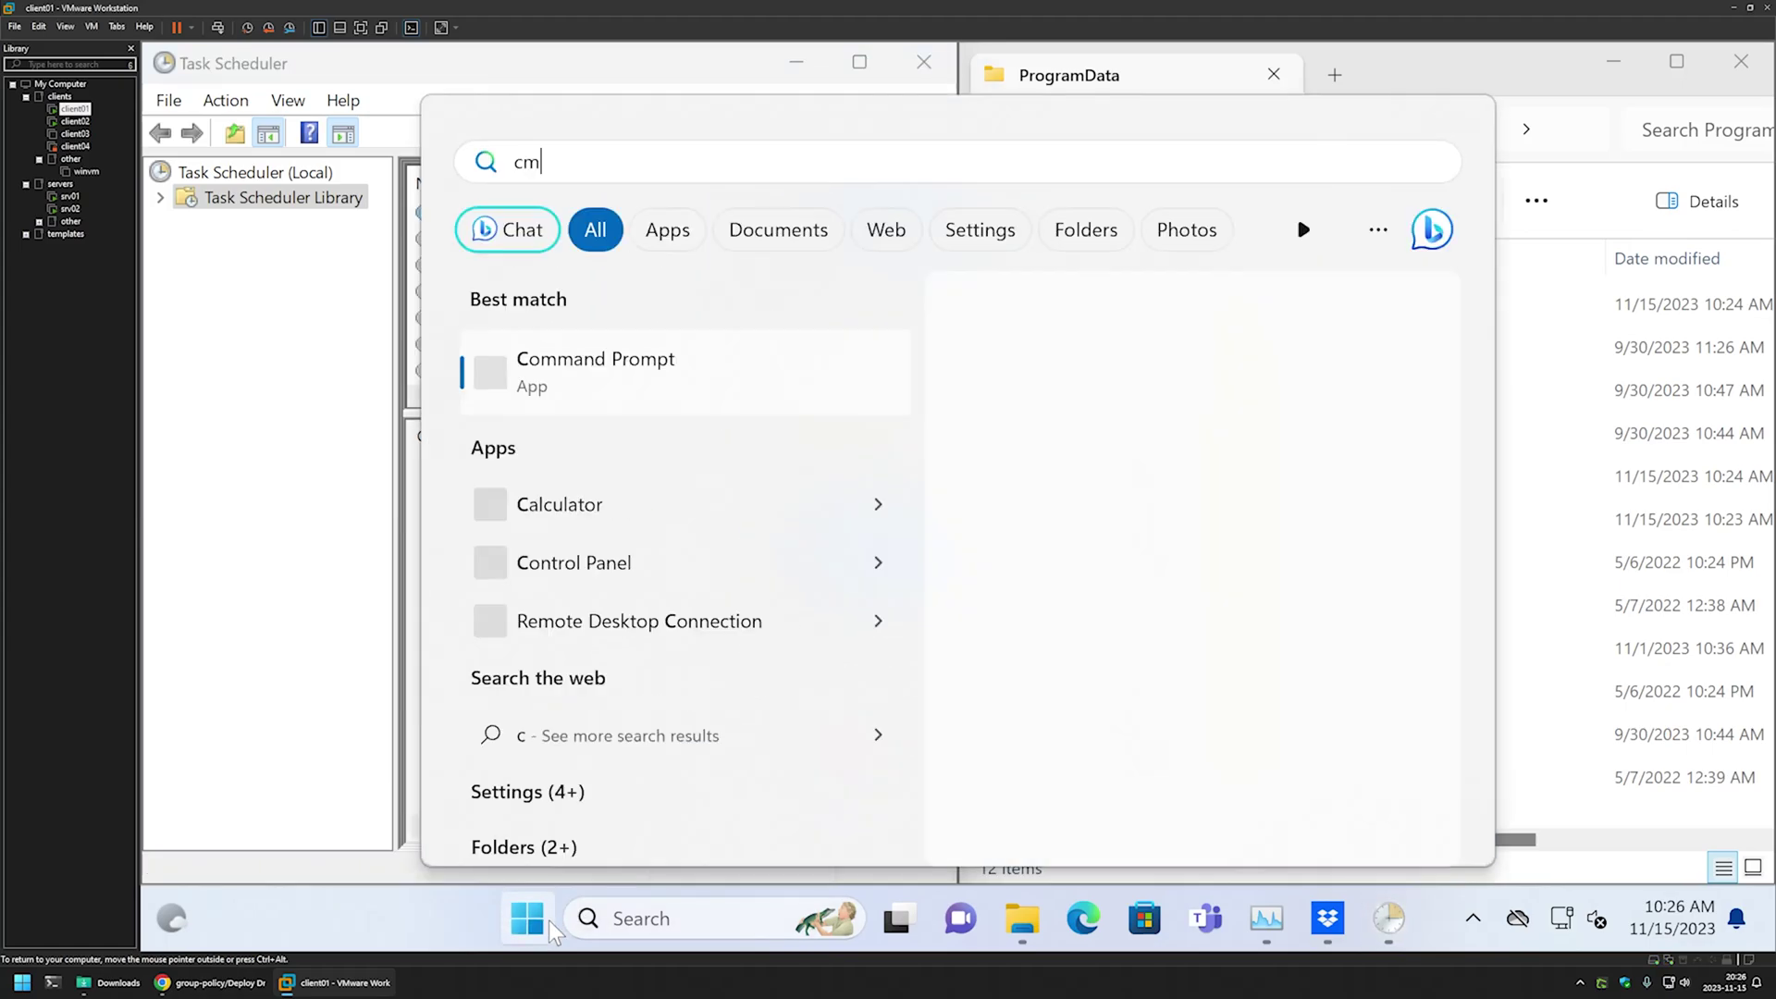
{"action": "left_click", "coordinate": [1134, 562]}
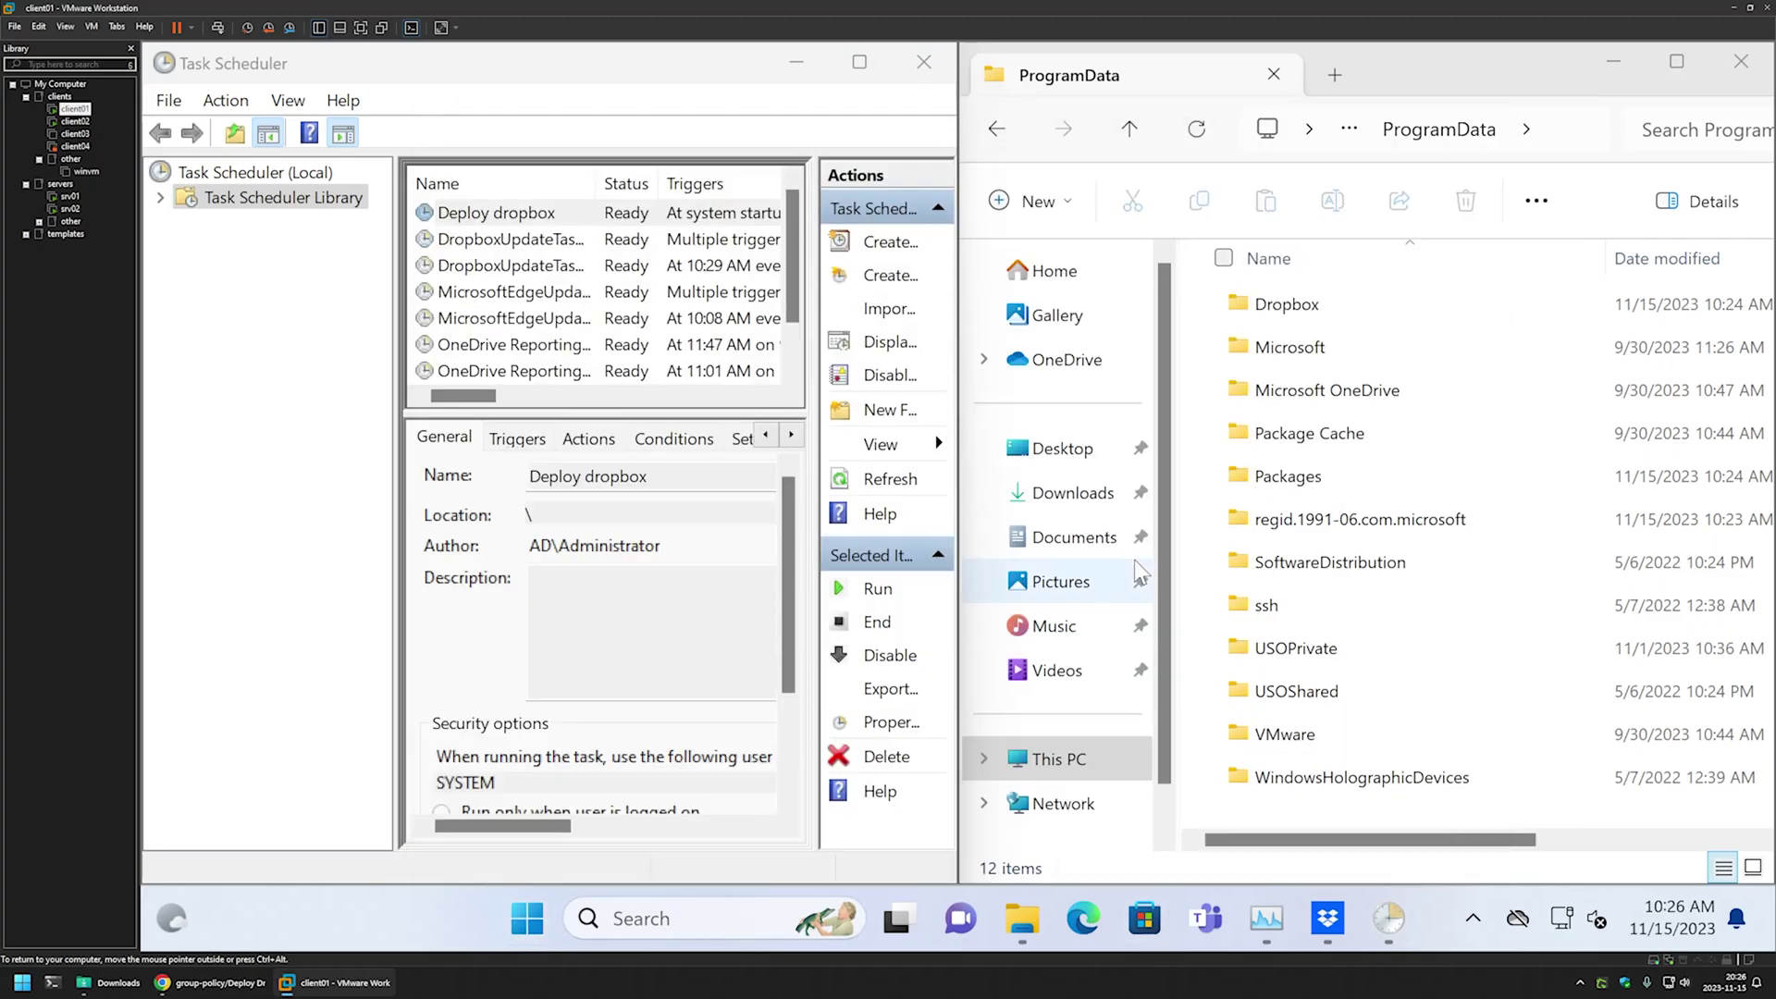
{"action": "type", "text": "gp"}
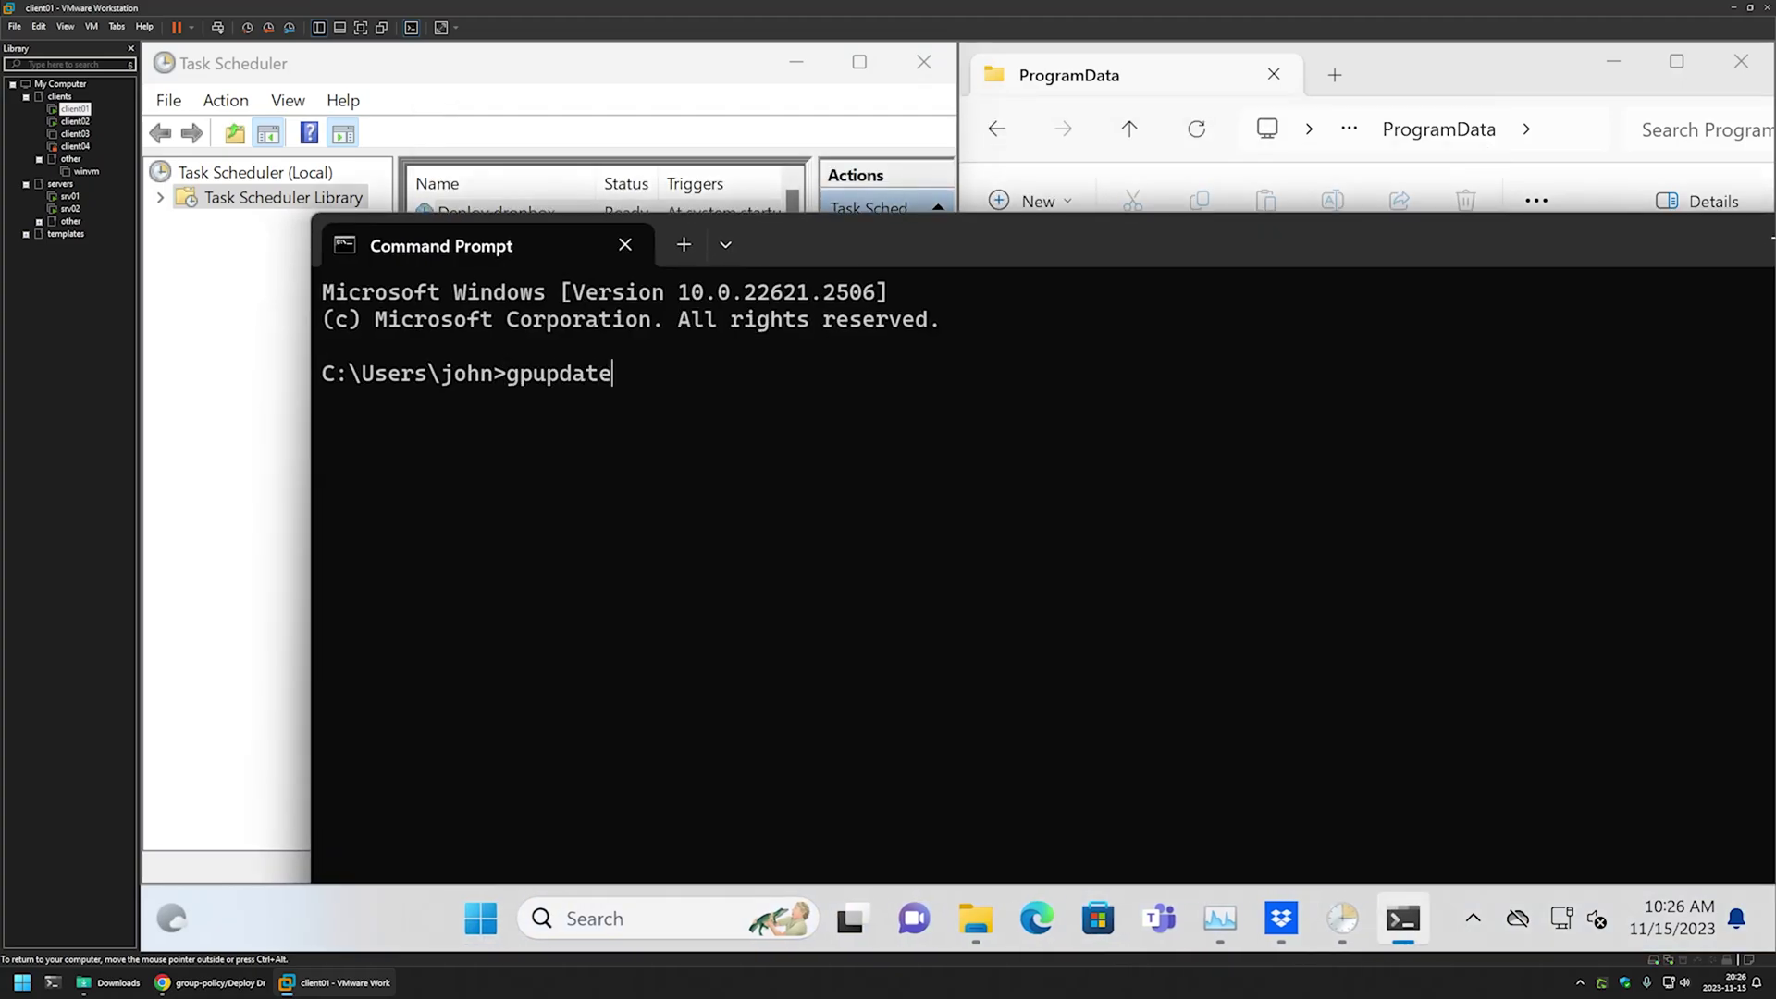
{"action": "type", "text": "update"}
{"action": "key", "text": "Return"}
Bring the ProgramData Explorer window and then Task Scheduler back to the front
{"action": "left_click", "coordinate": [1446, 80]}
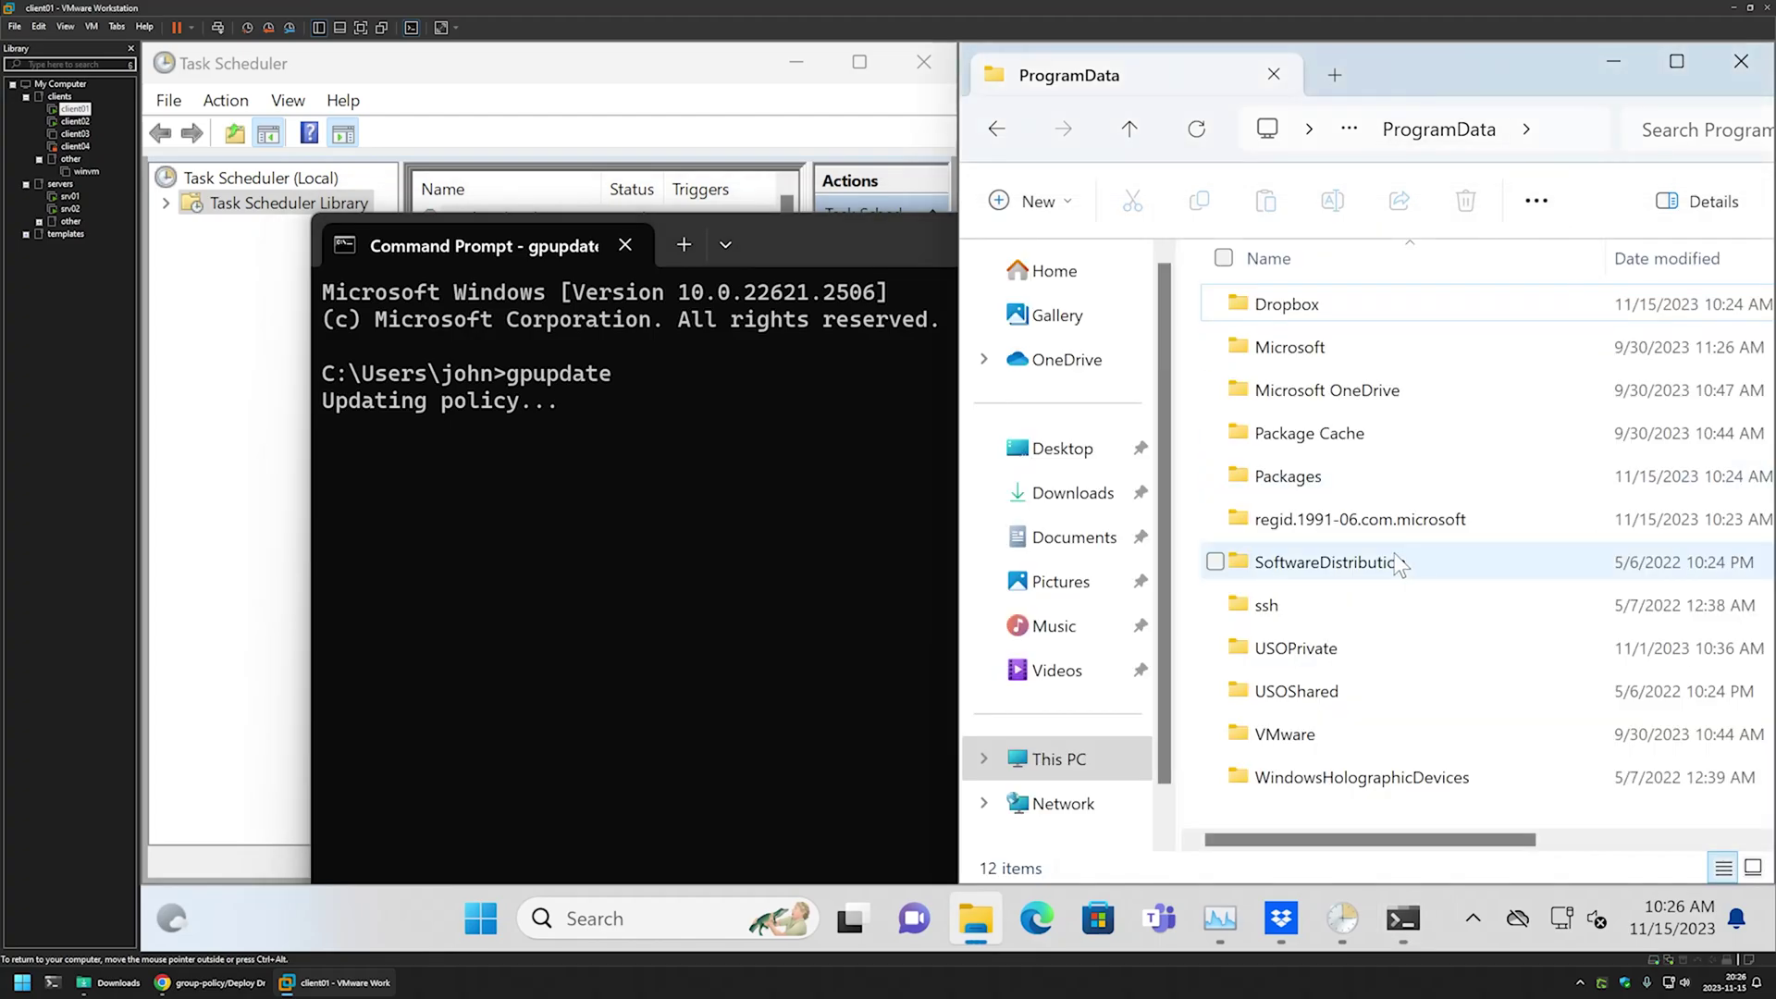
{"action": "right_click", "coordinate": [1287, 826]}
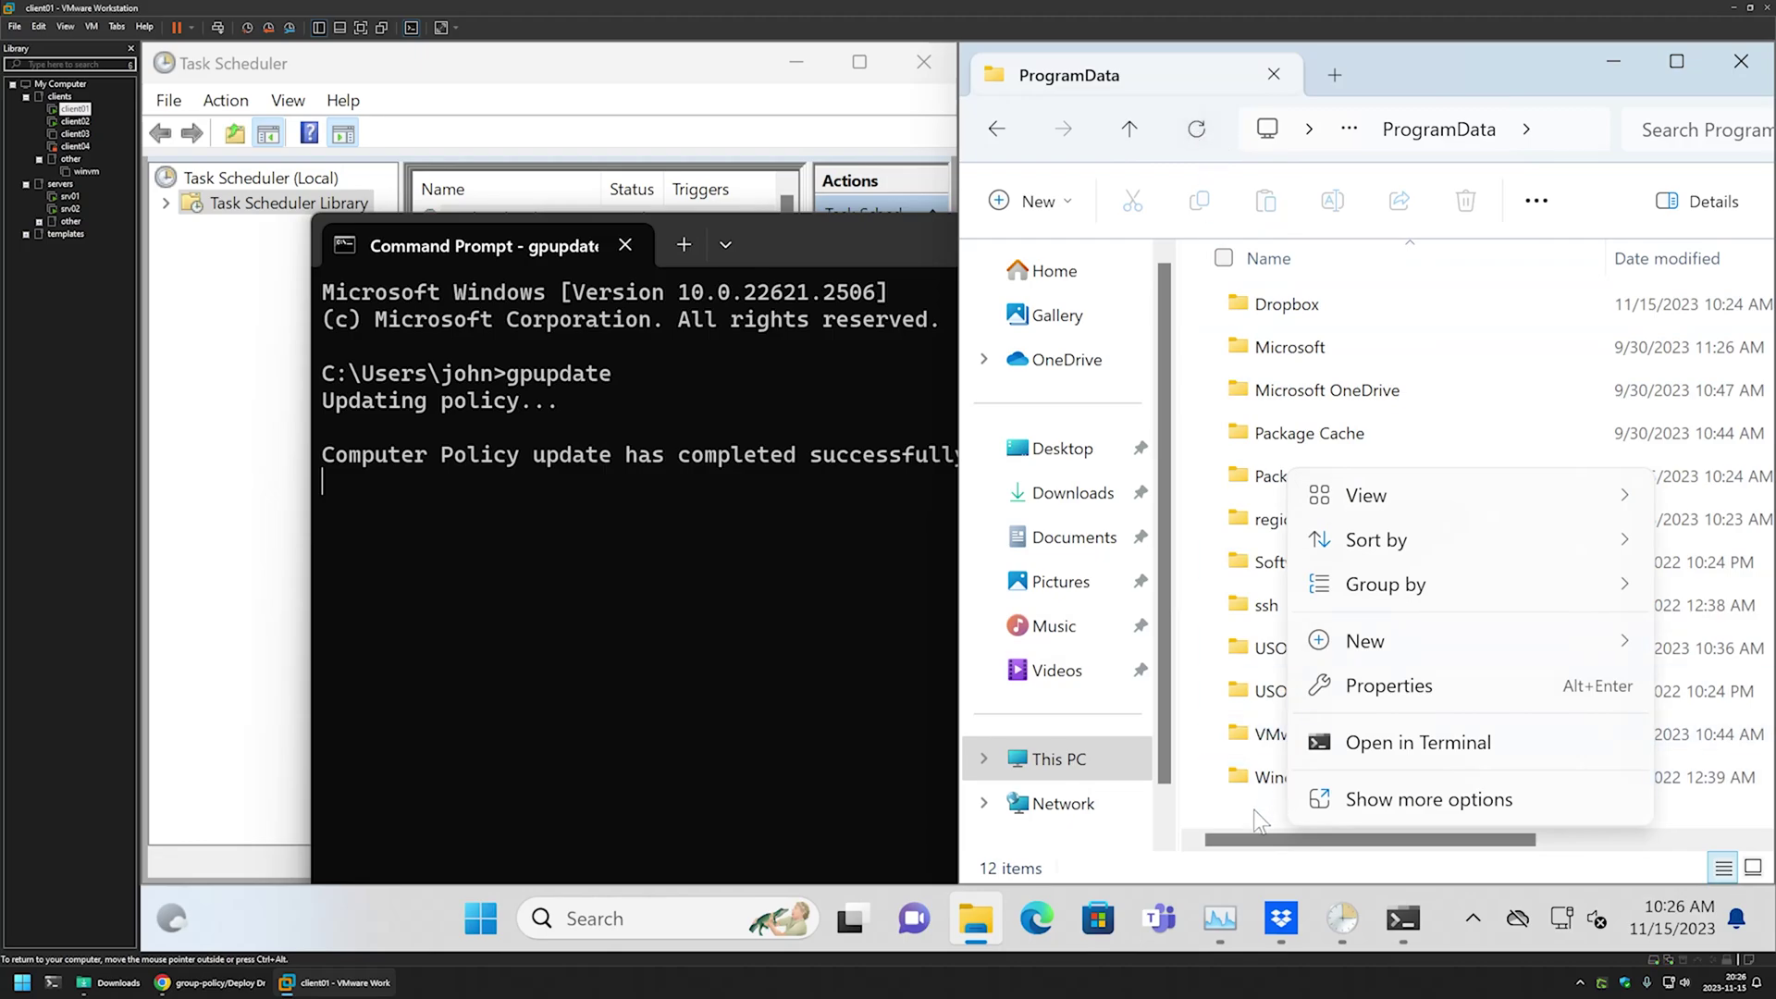
{"action": "left_click", "coordinate": [1252, 809]}
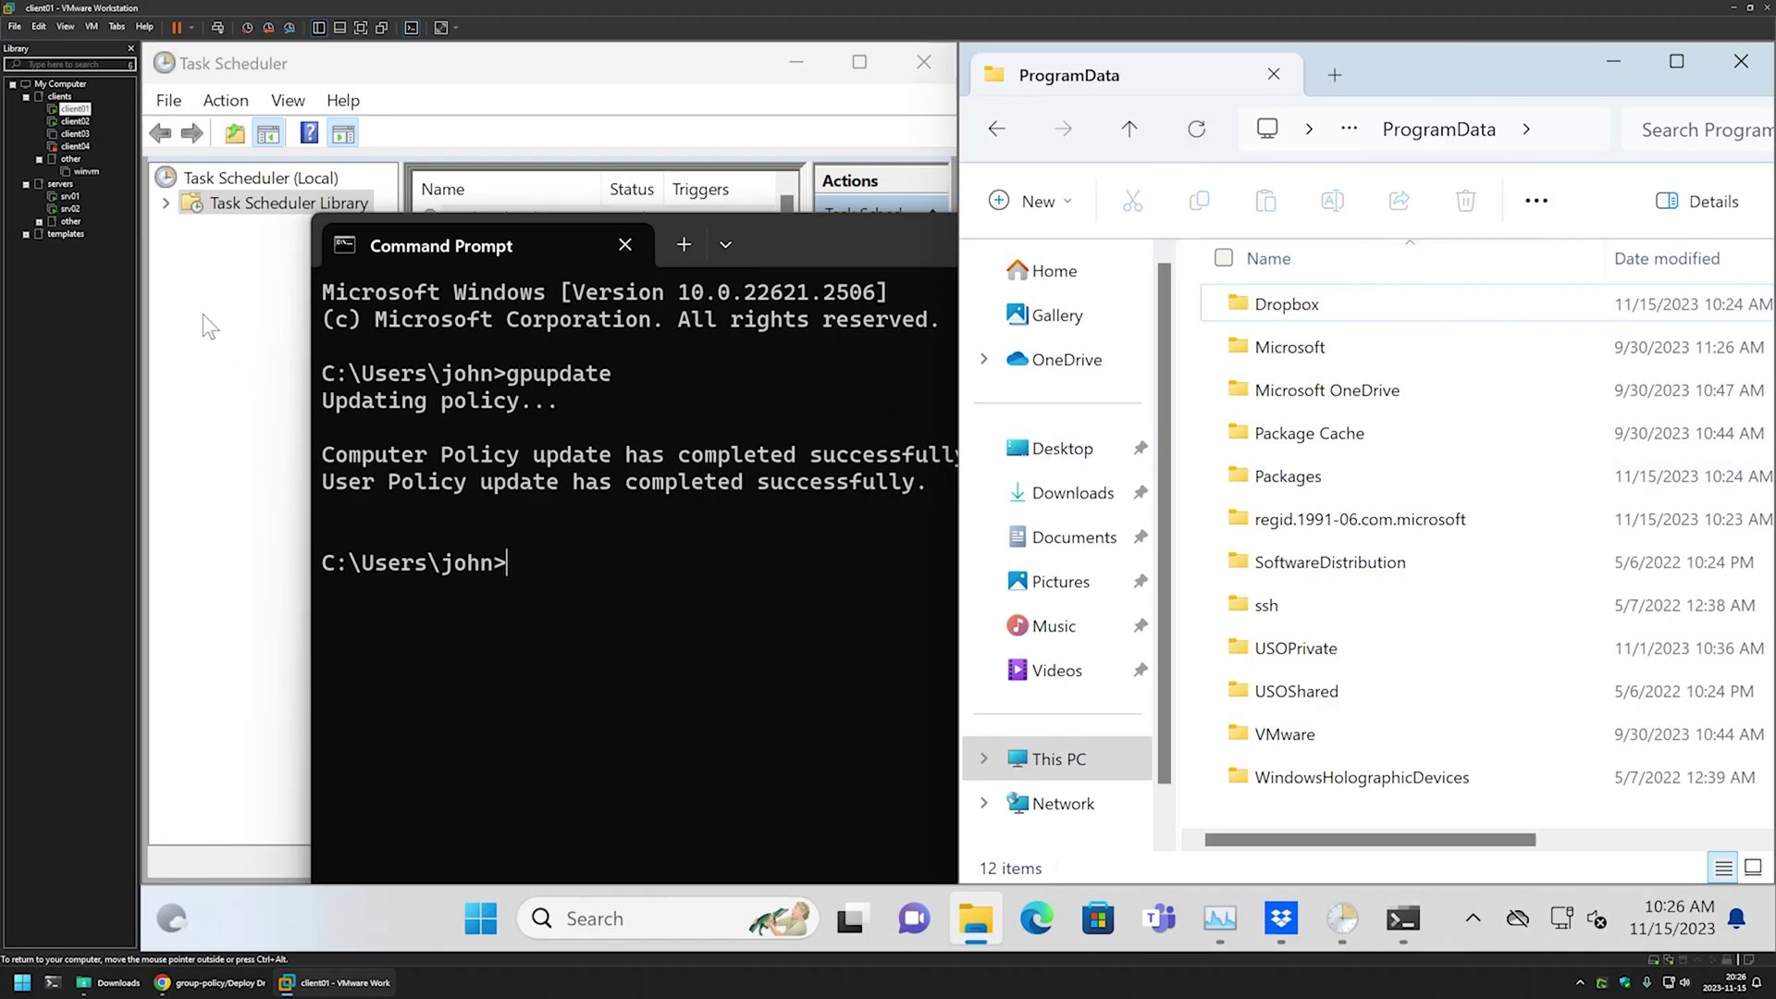
{"action": "left_click", "coordinate": [222, 204]}
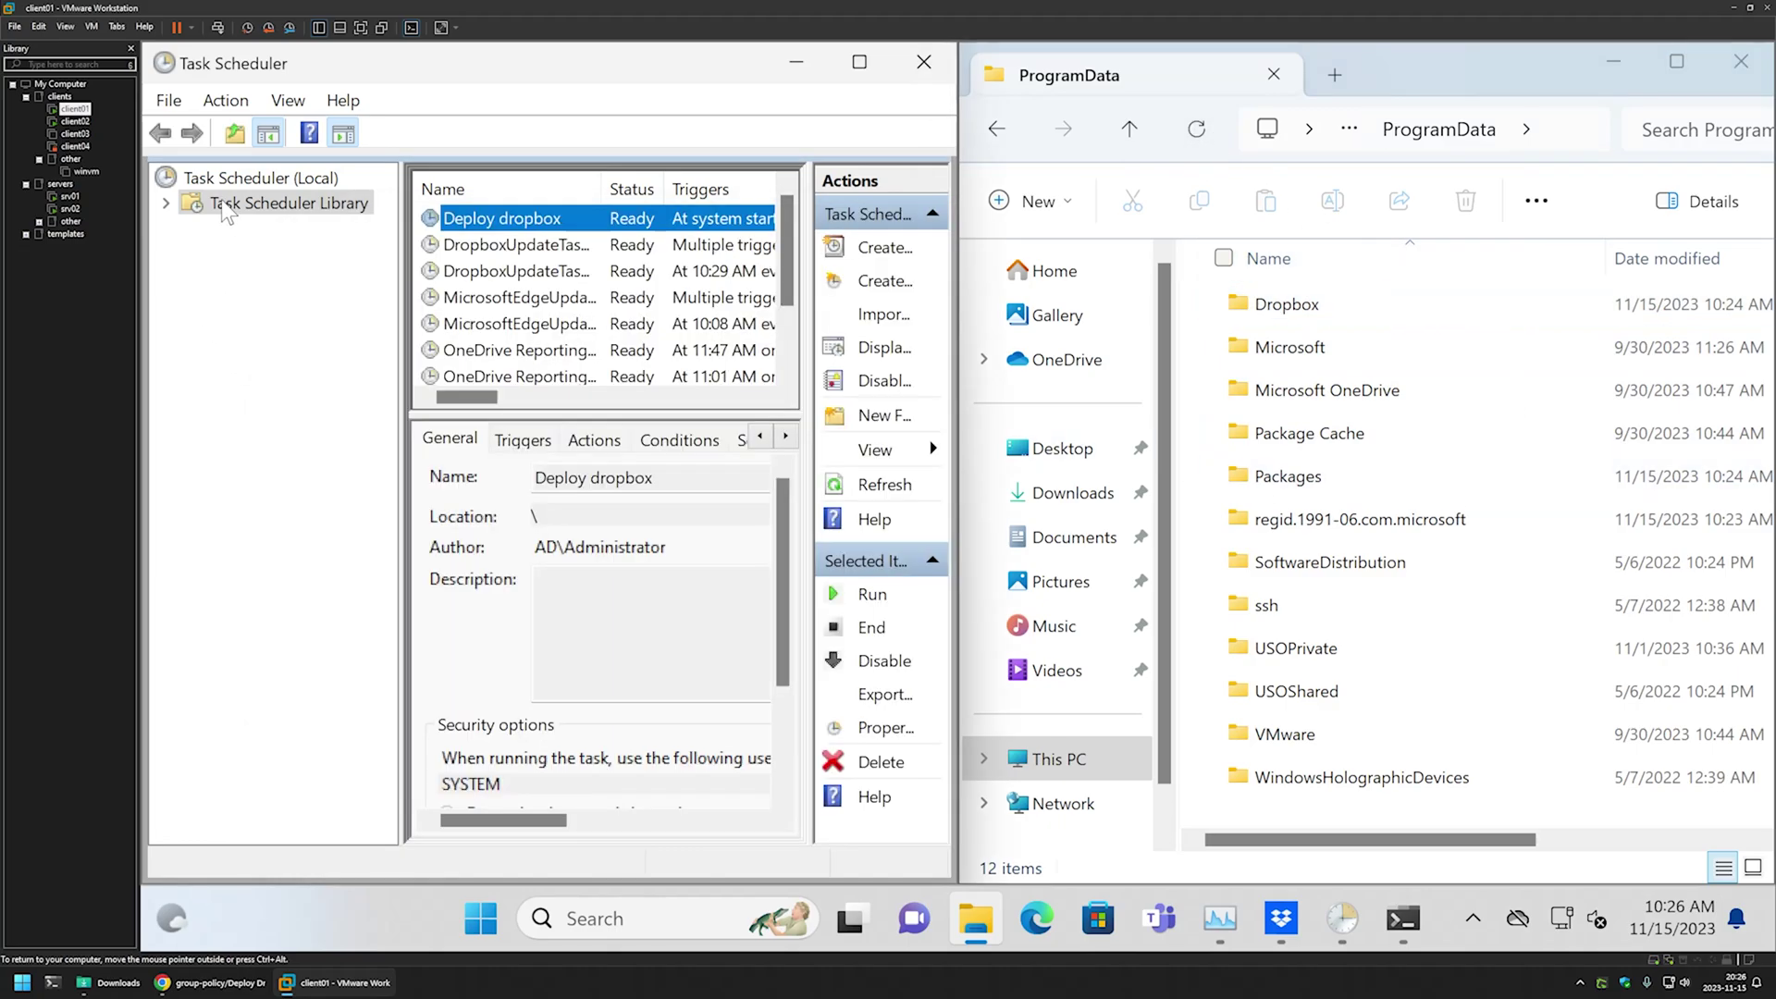
Refresh Task Scheduler Library to confirm Deploy dropbox is gone, then shift the Dropbox welcome window
{"action": "right_click", "coordinate": [314, 205]}
{"action": "left_click", "coordinate": [425, 472]}
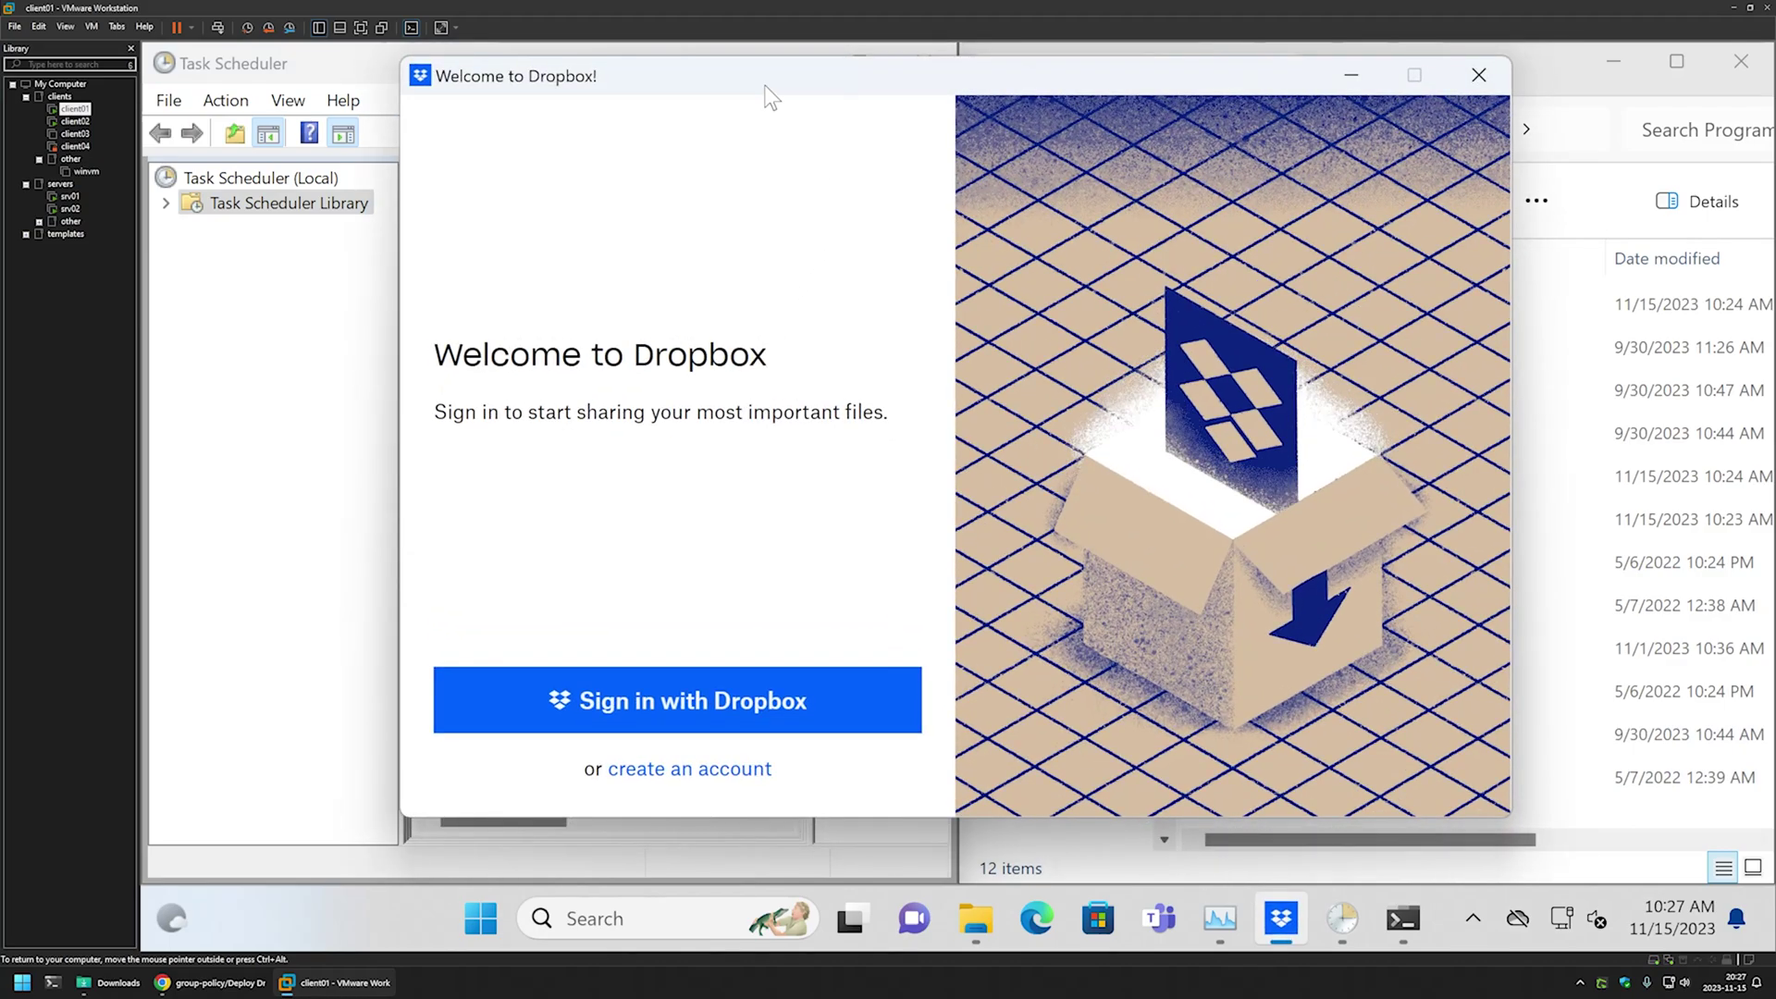
{"action": "left_click_drag", "start_coordinate": [773, 96], "coordinate": [798, 137]}
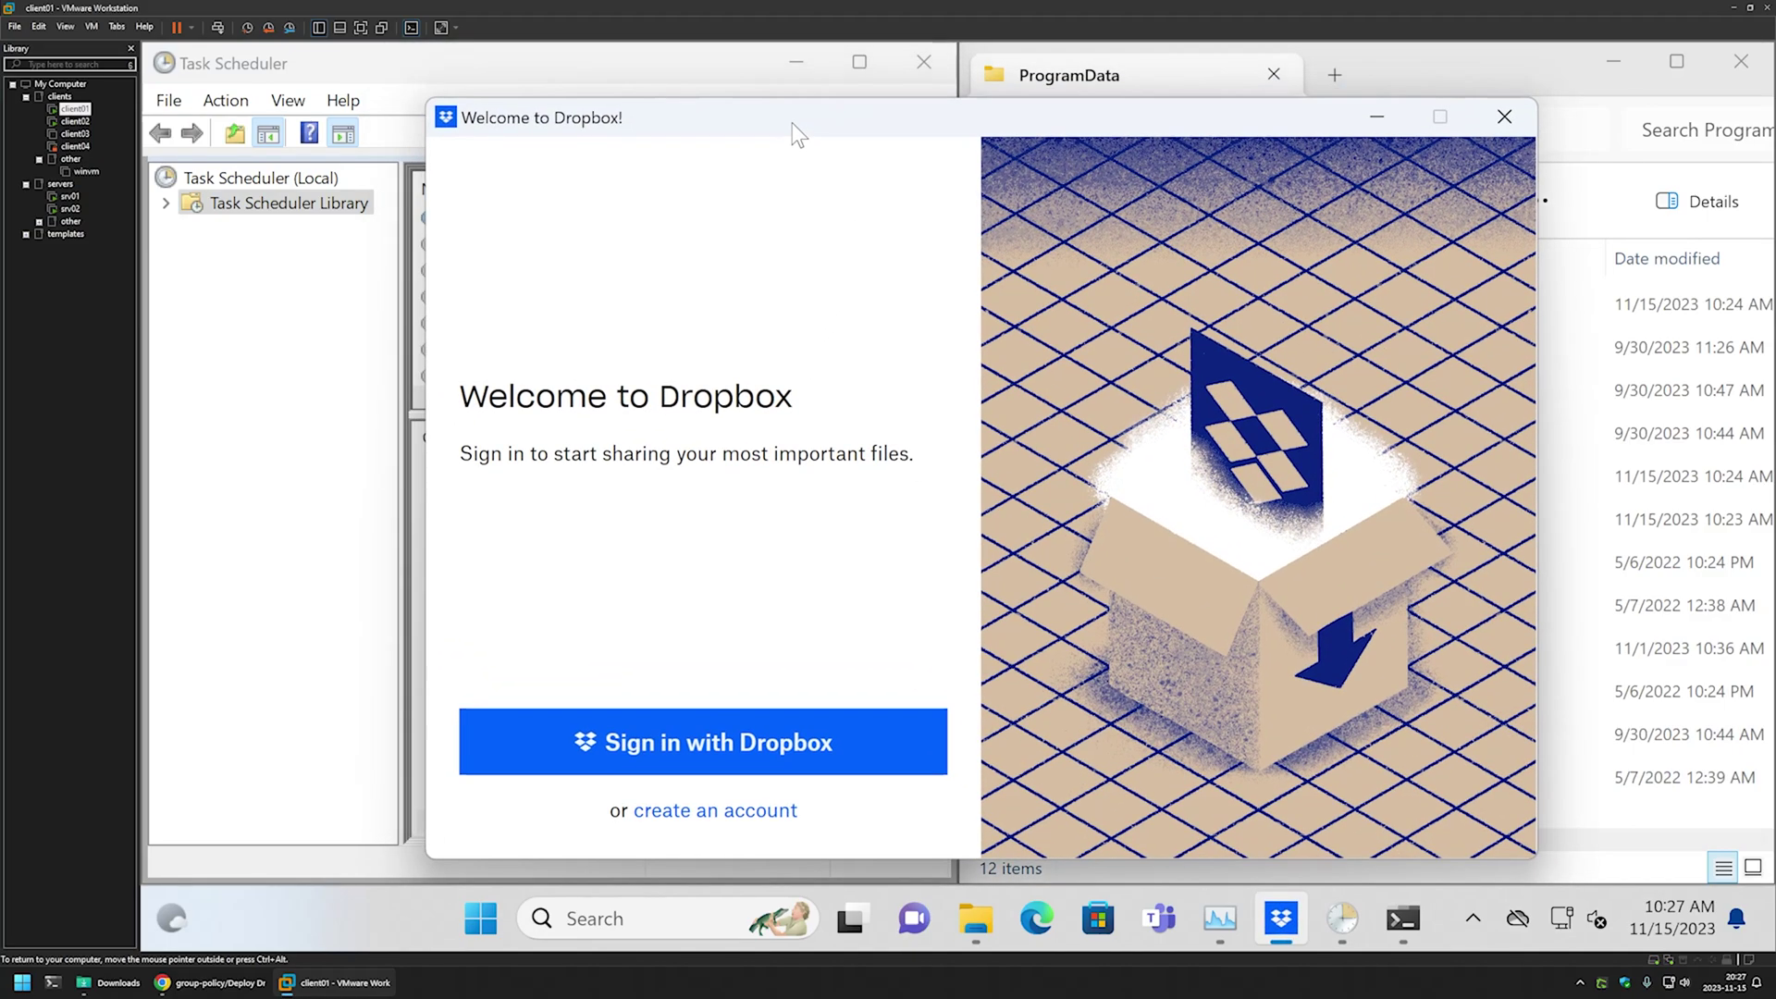